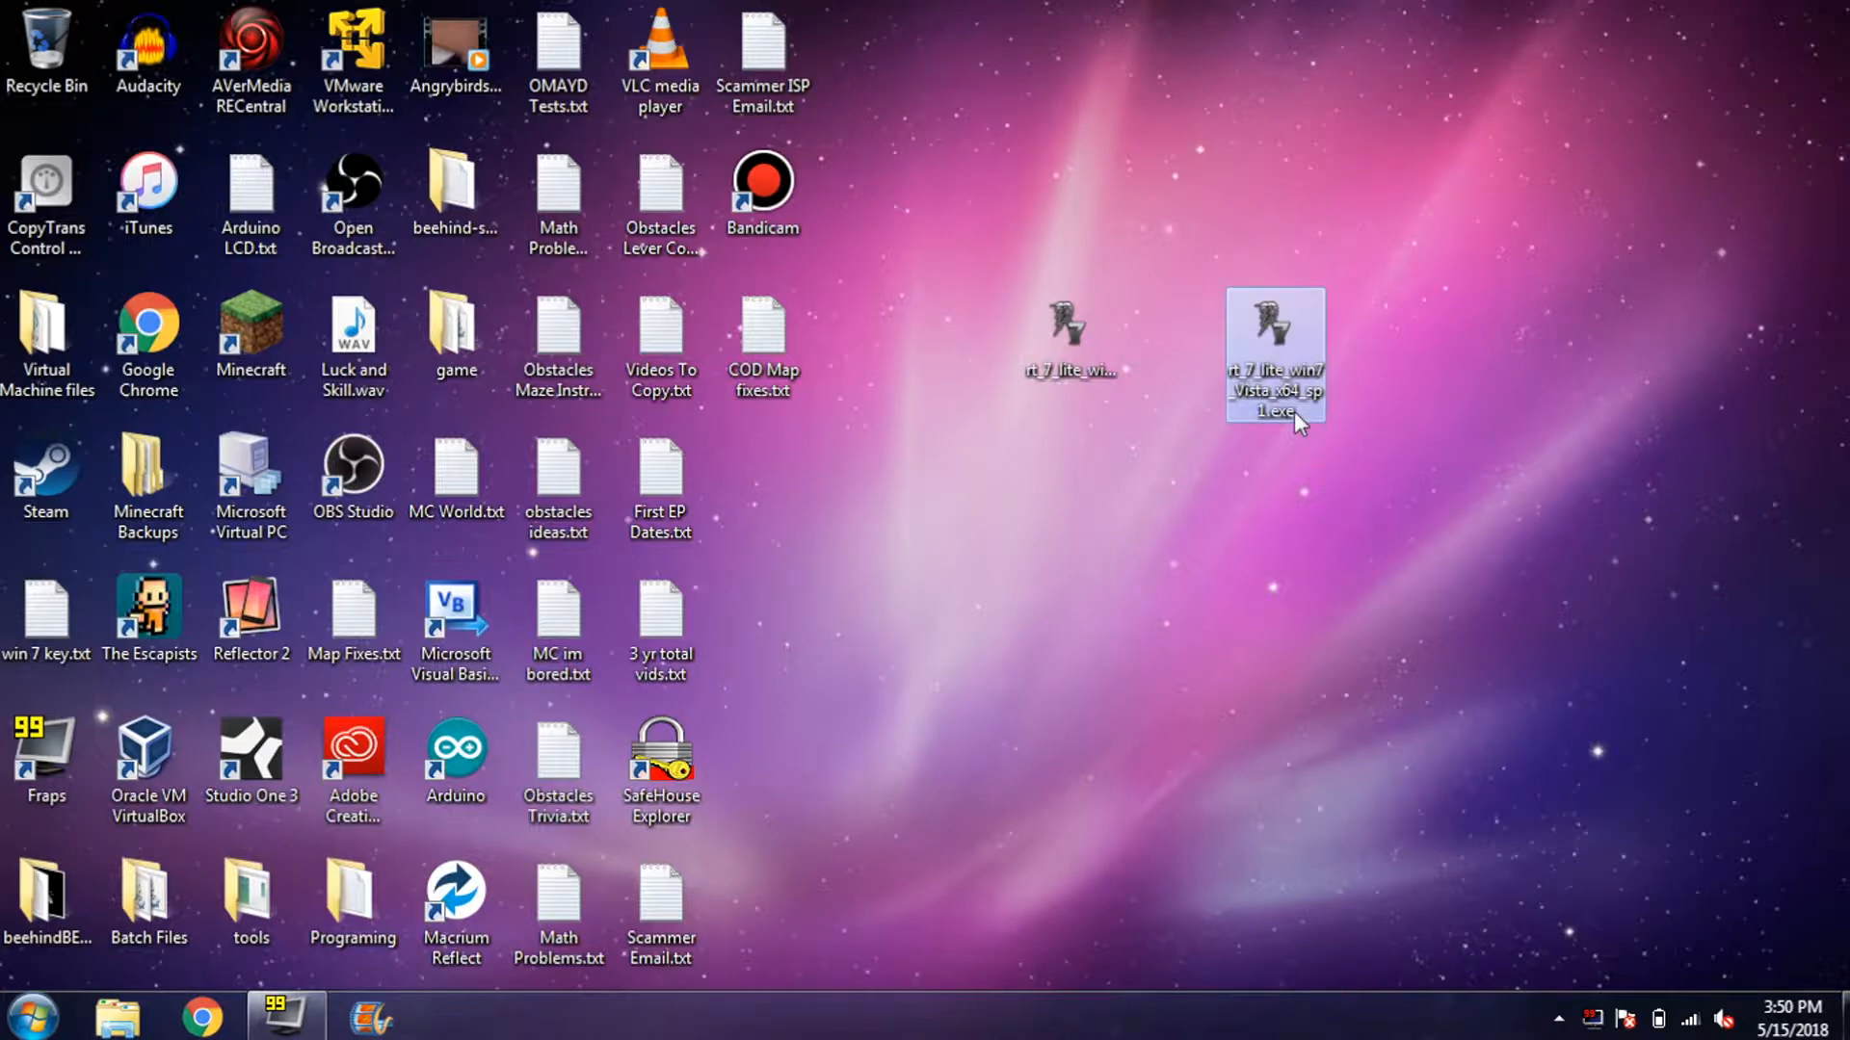
- Check Computer's system properties with the x86 RT 7 Lite installer selected
left_click(1098, 354)
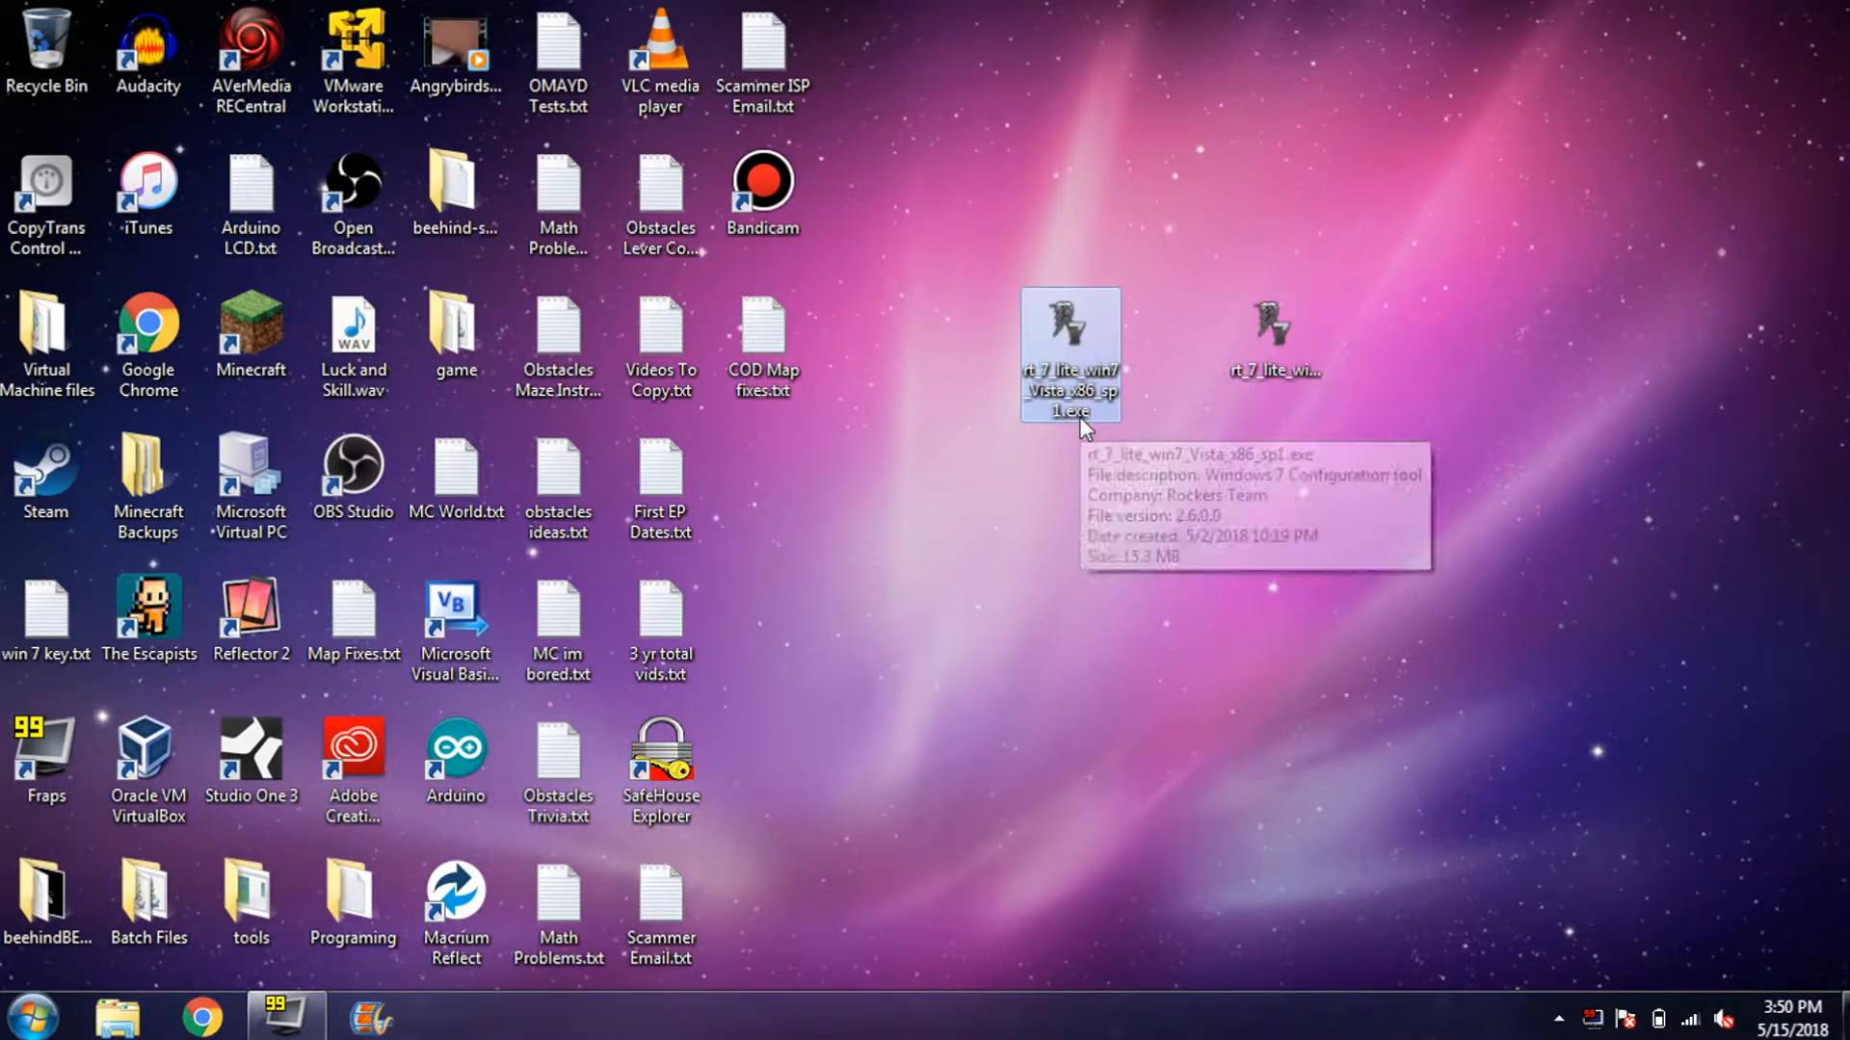
left_click(32, 1018)
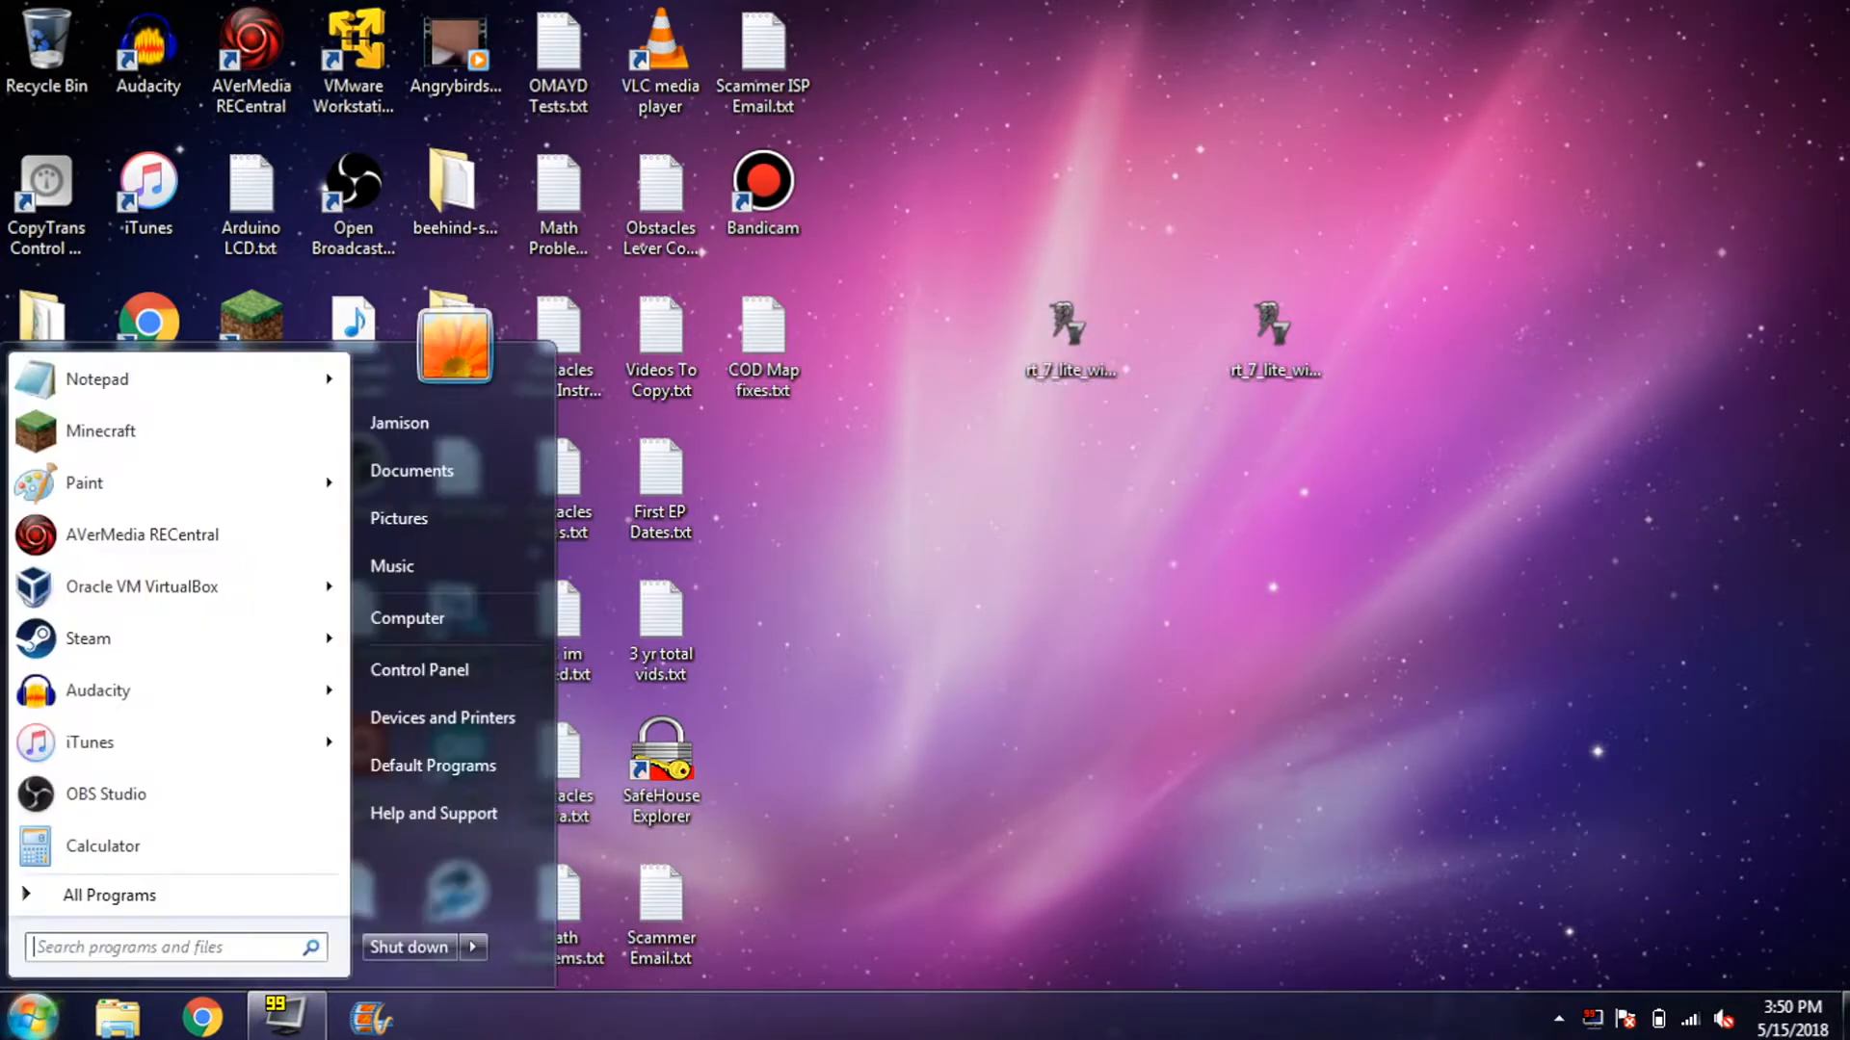
right_click(453, 610)
left_click(627, 844)
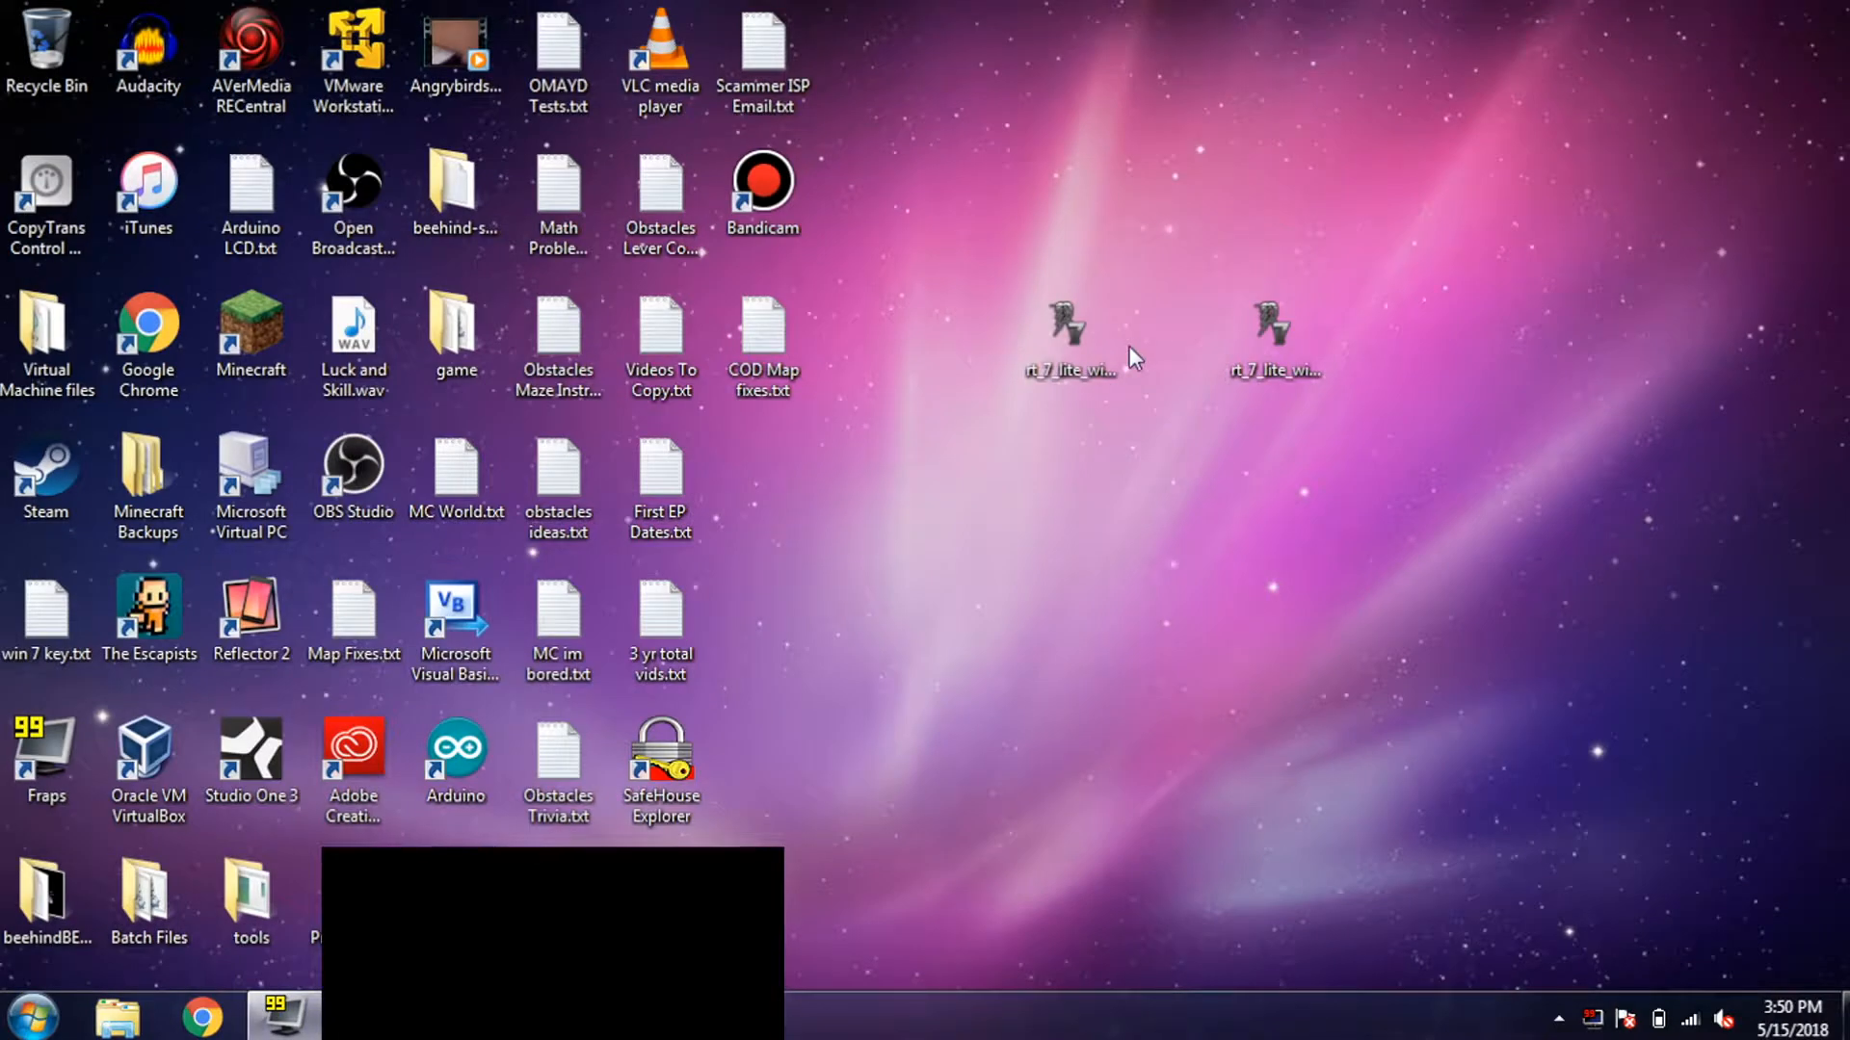
left_click(1085, 362)
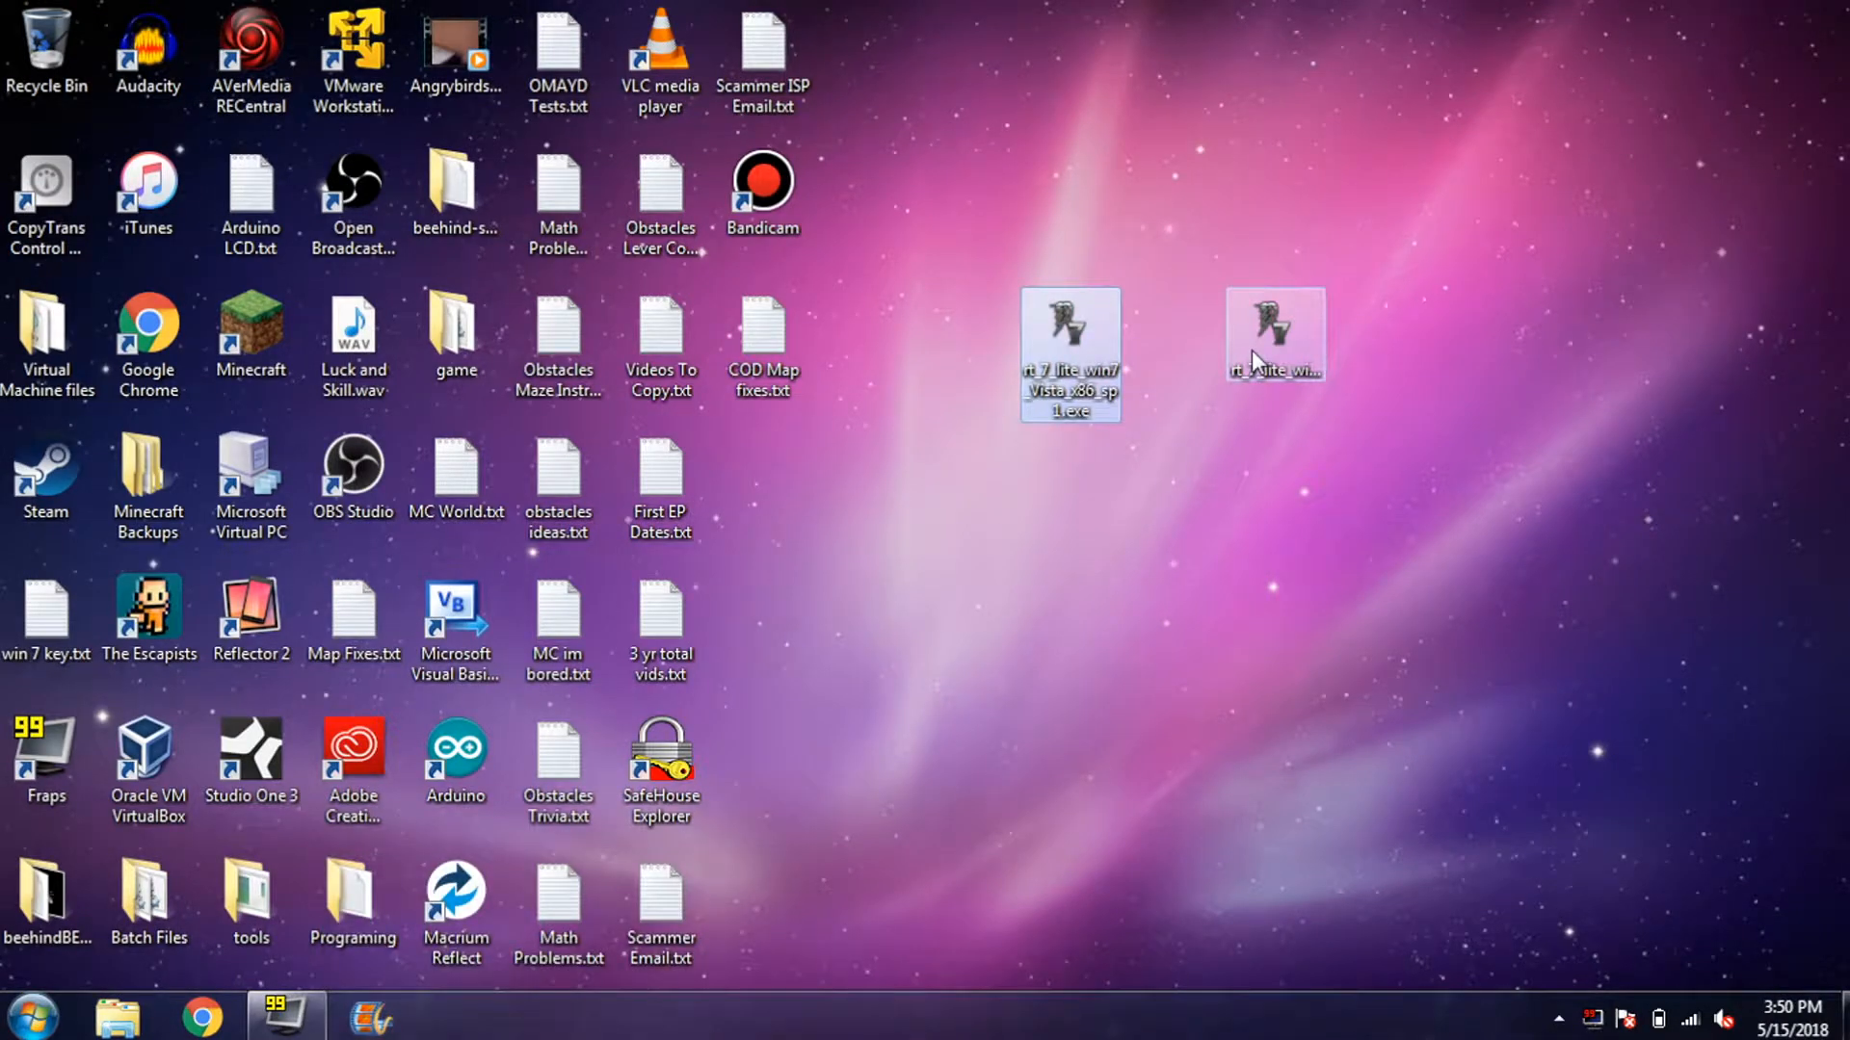
mouse_move(1251, 351)
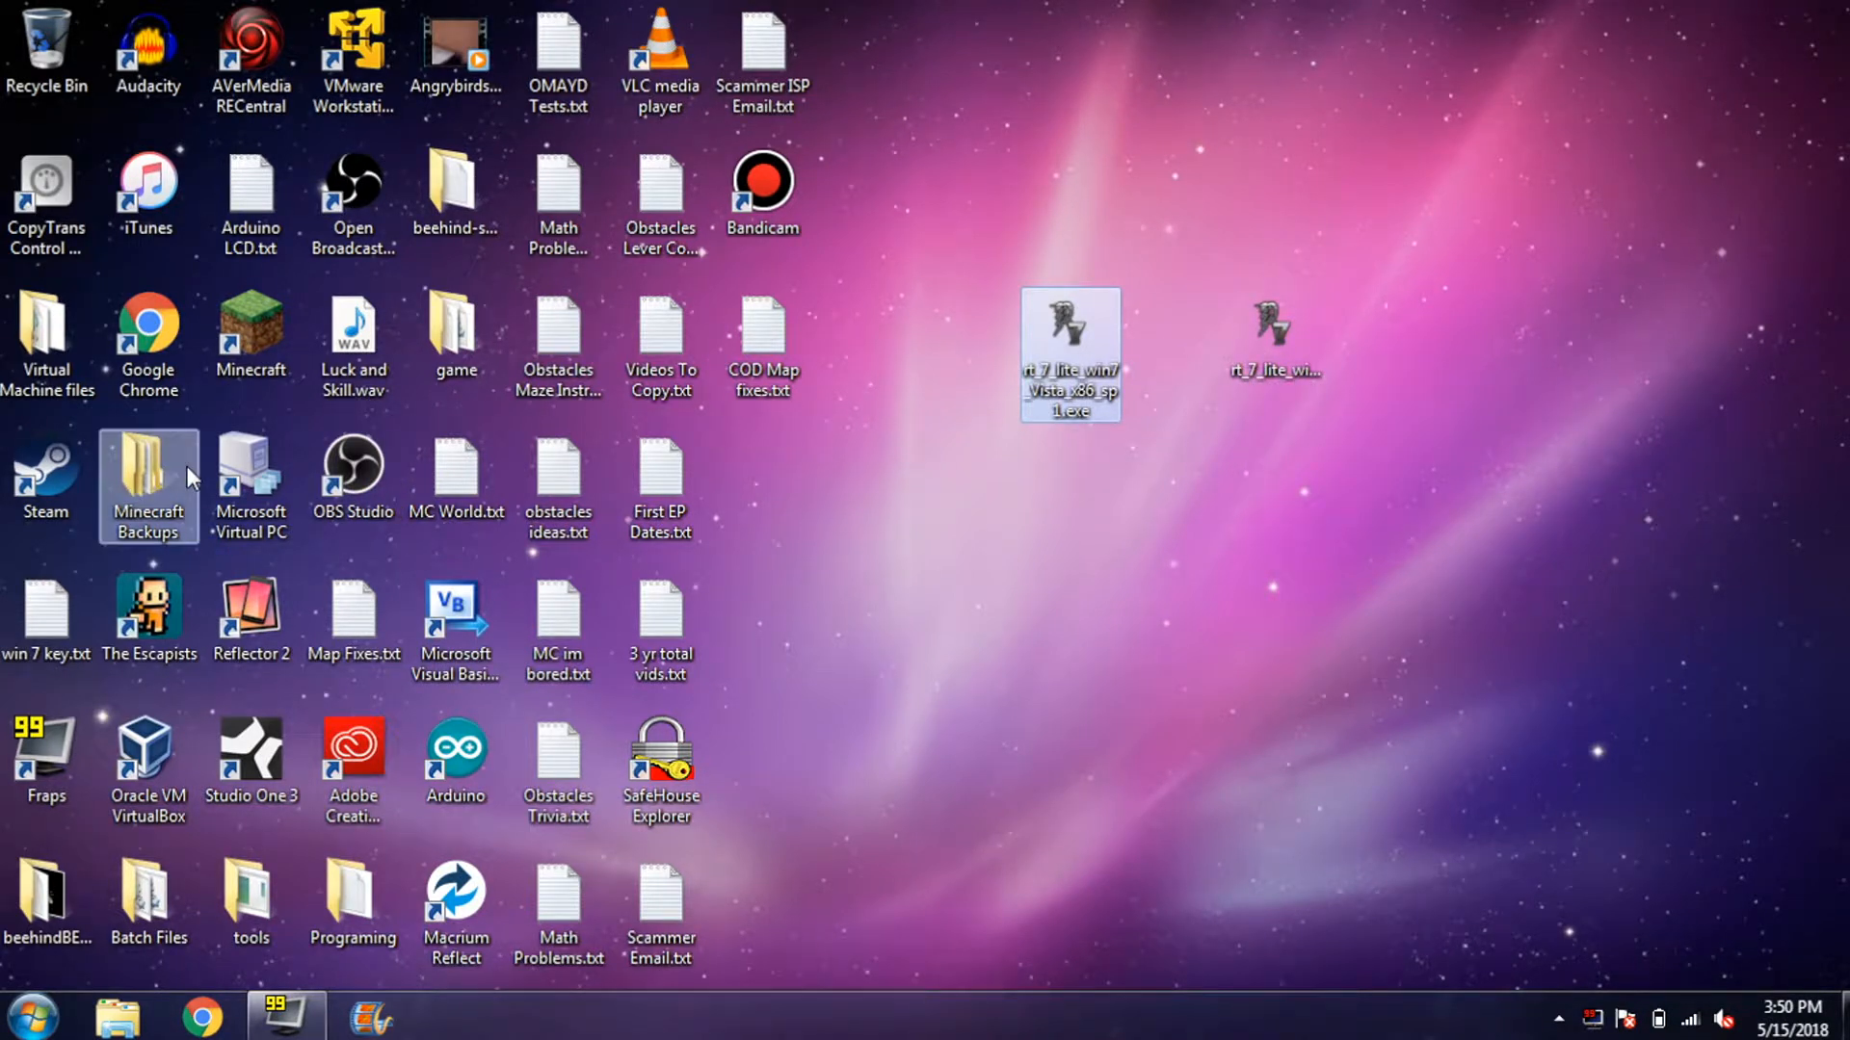
- Look through Virtual Machine files > Setup Disks > NT, then launch rt_7_lite_win7_Vista_x64_sp1.exe
mouse_move(187, 467)
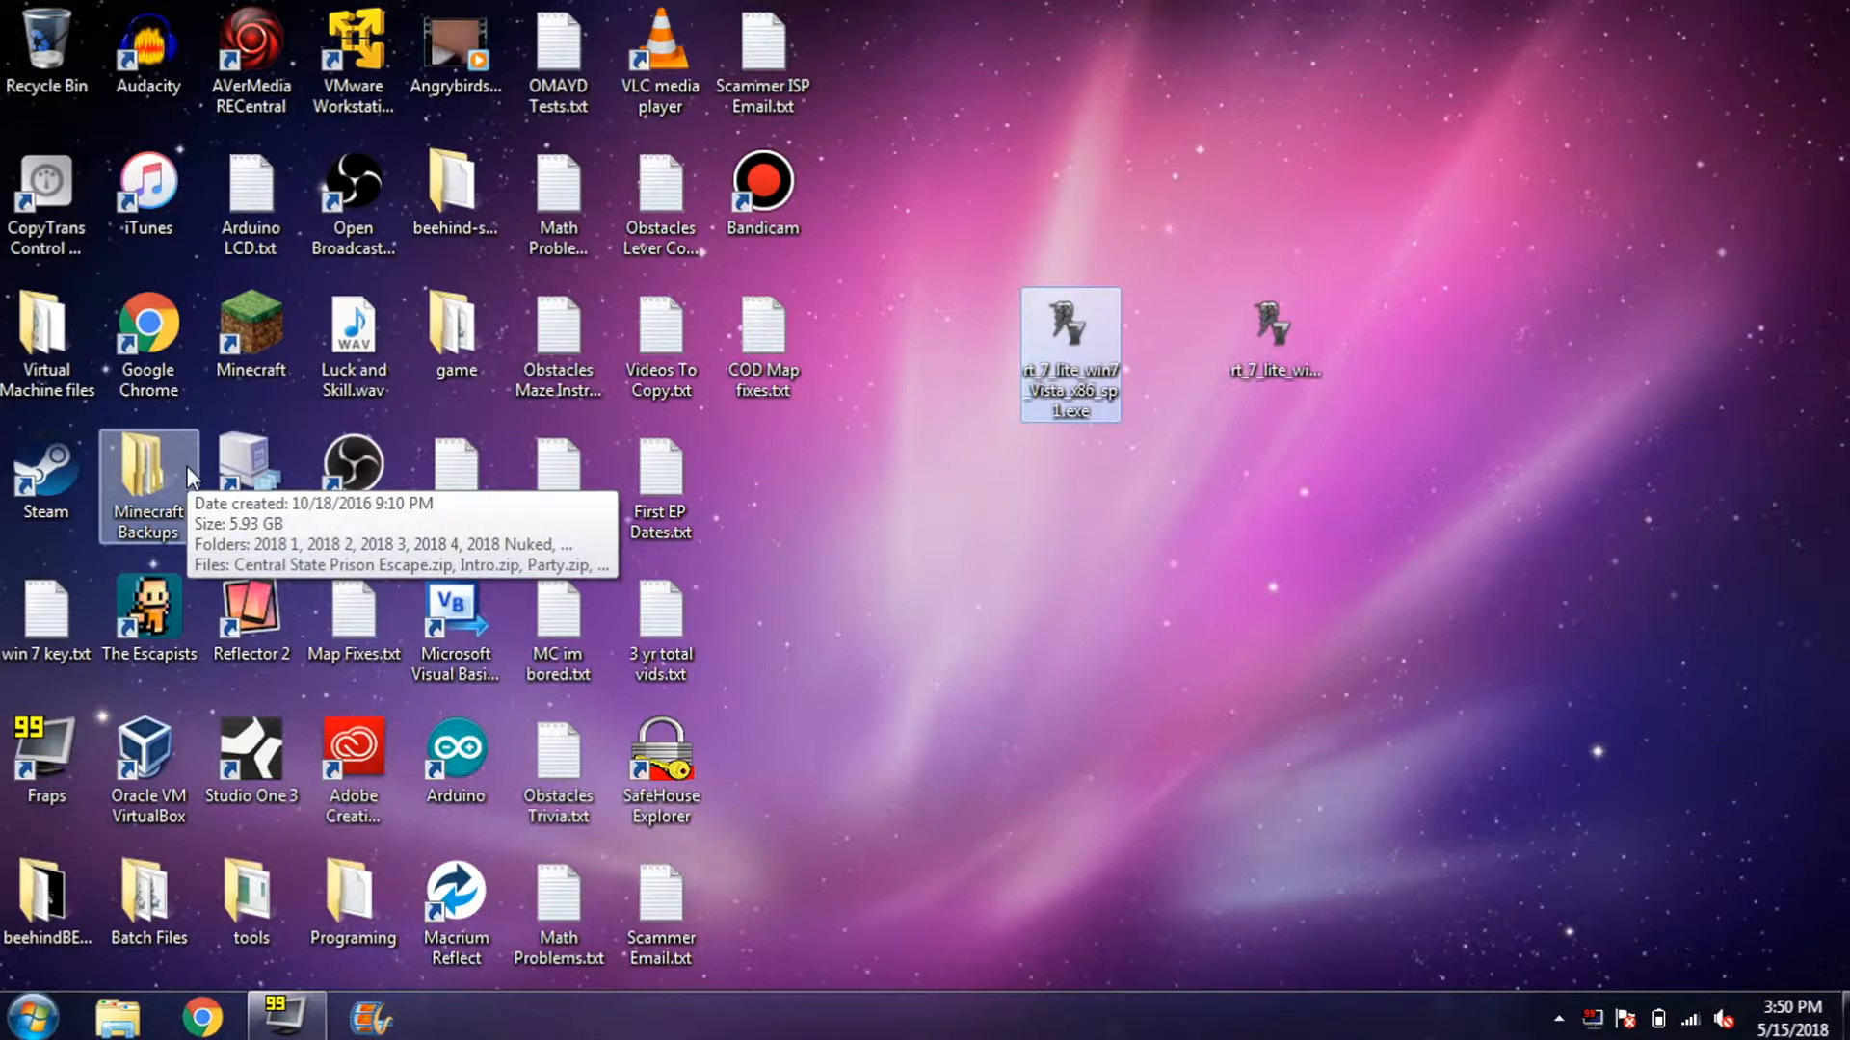
double_click(38, 340)
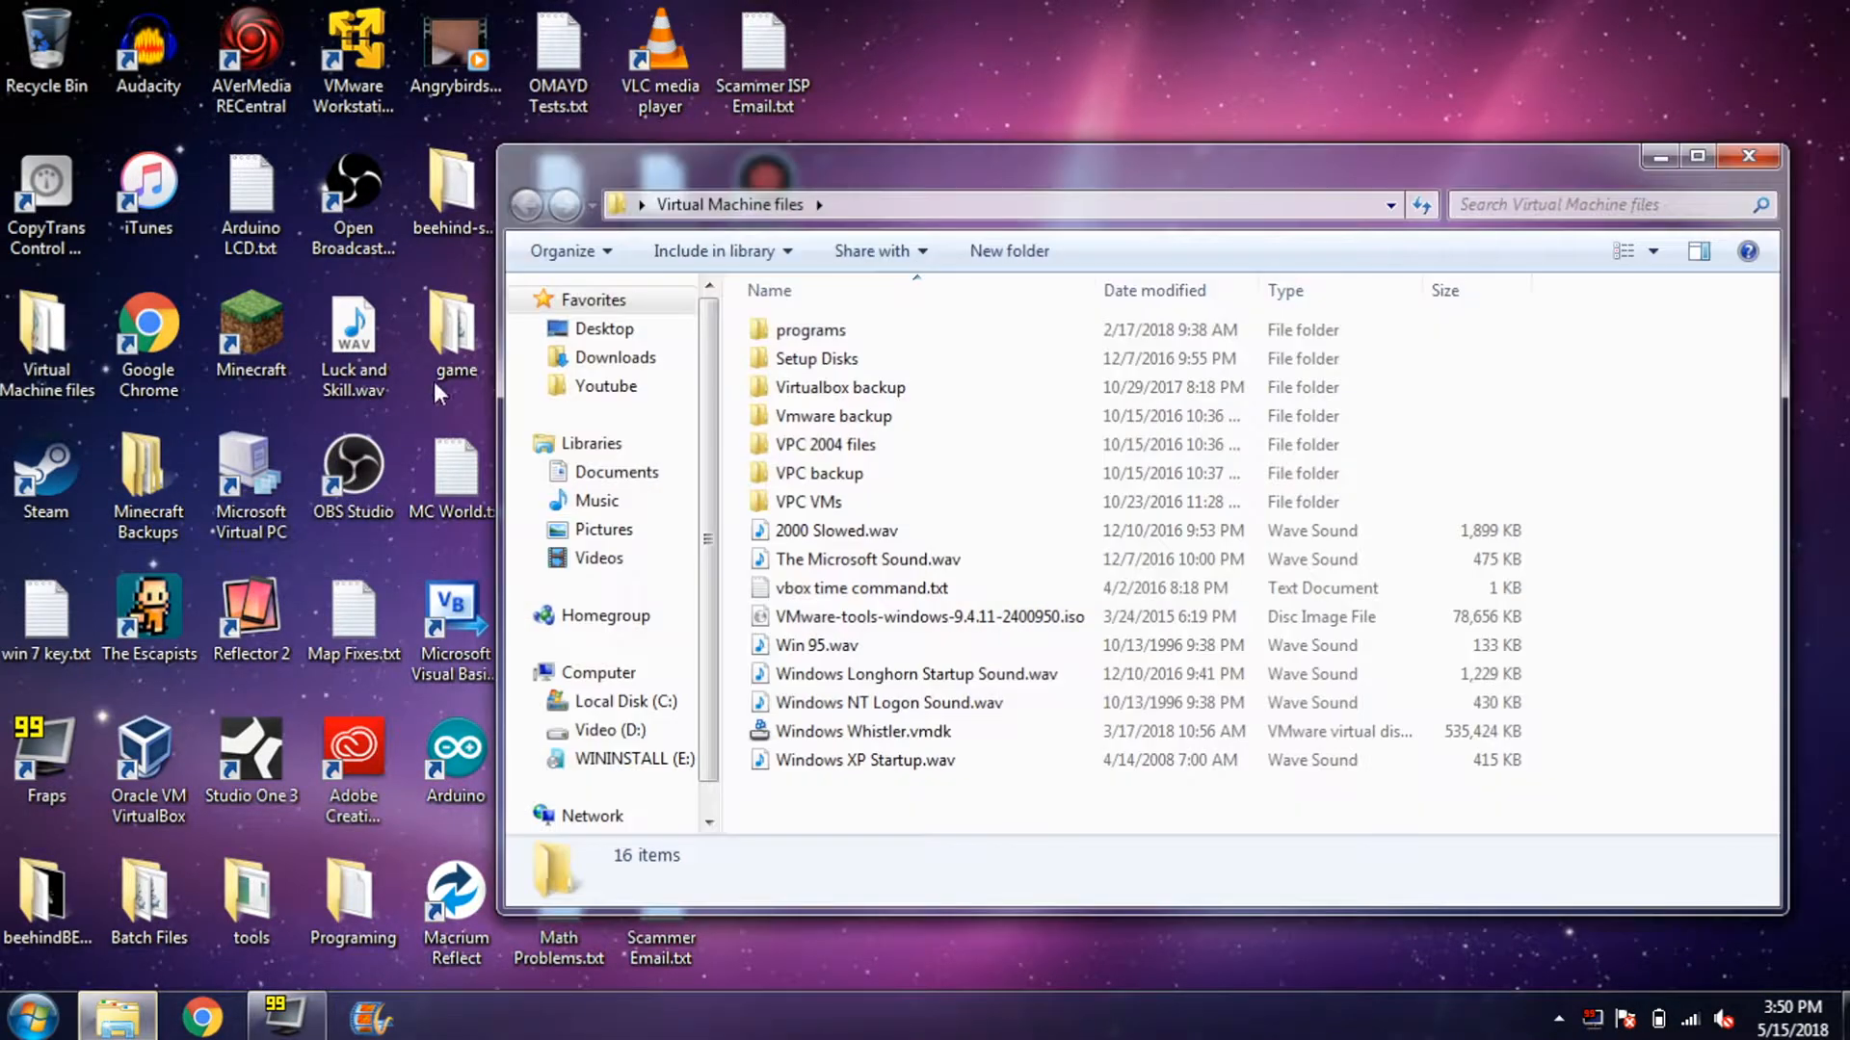
double_click(946, 359)
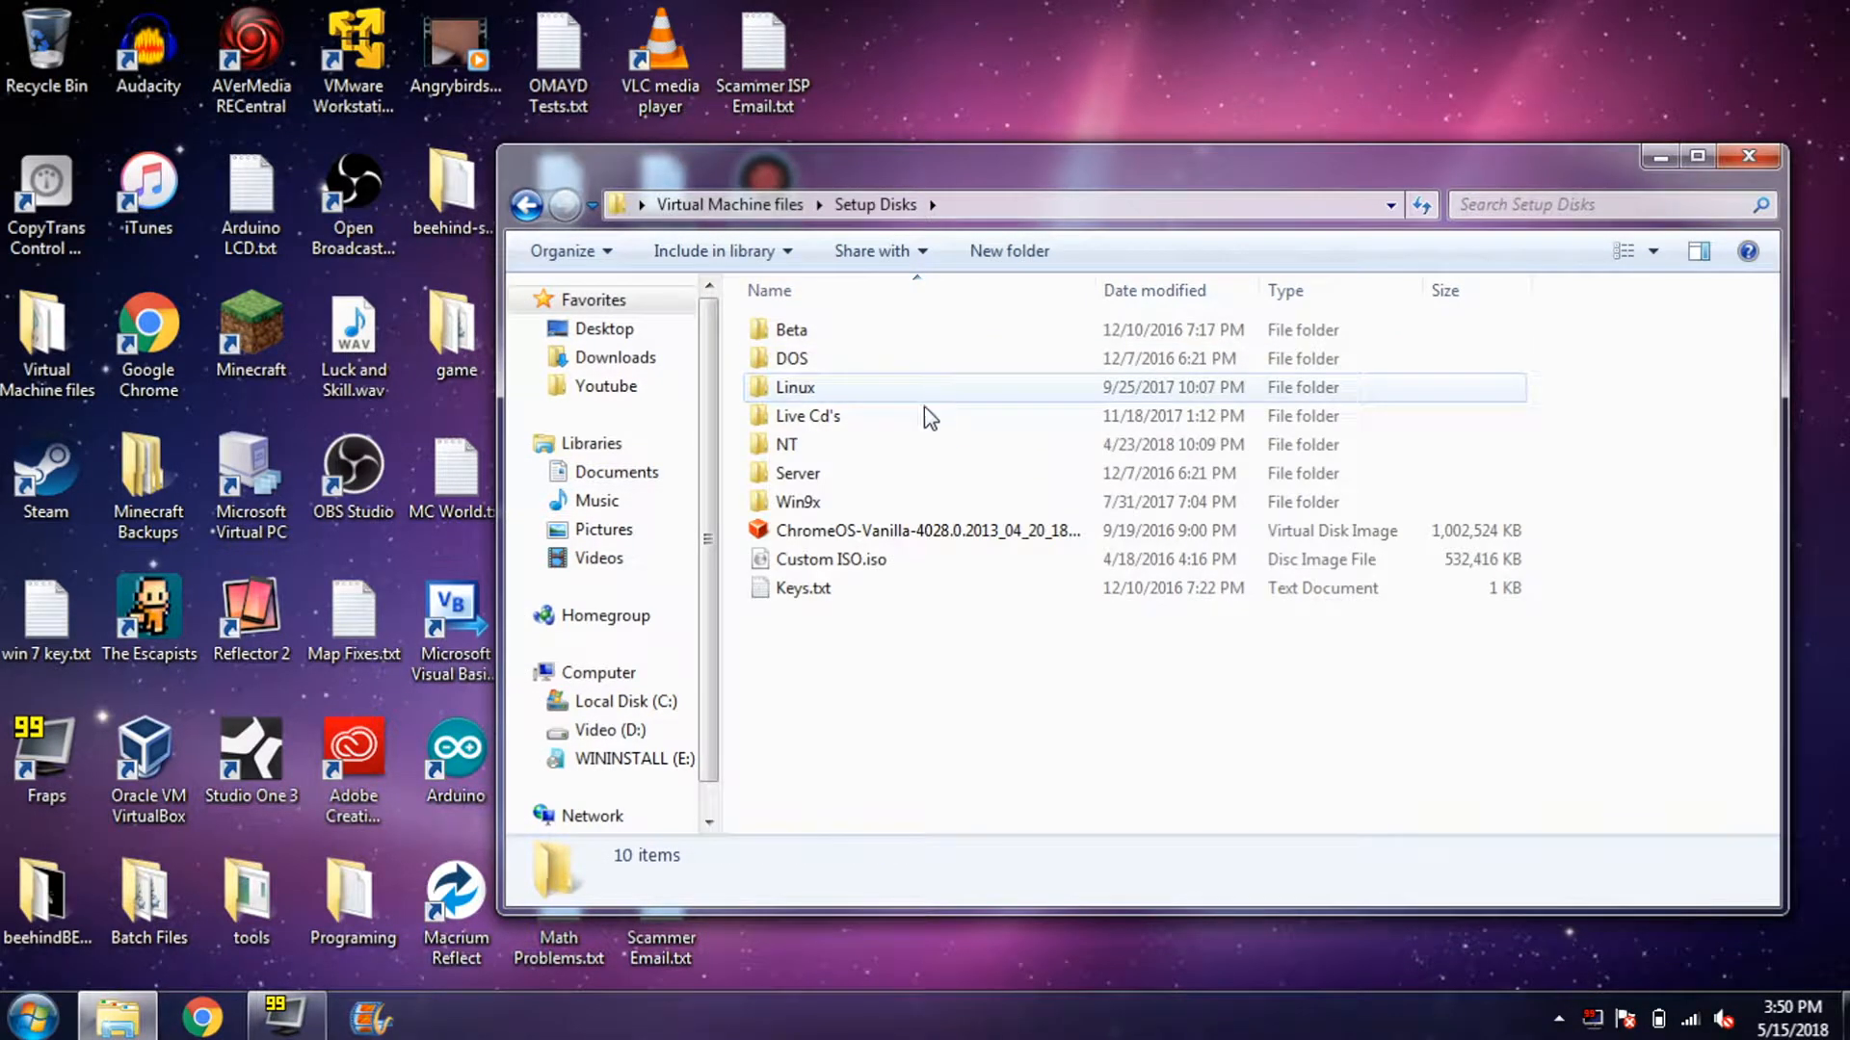
double_click(872, 444)
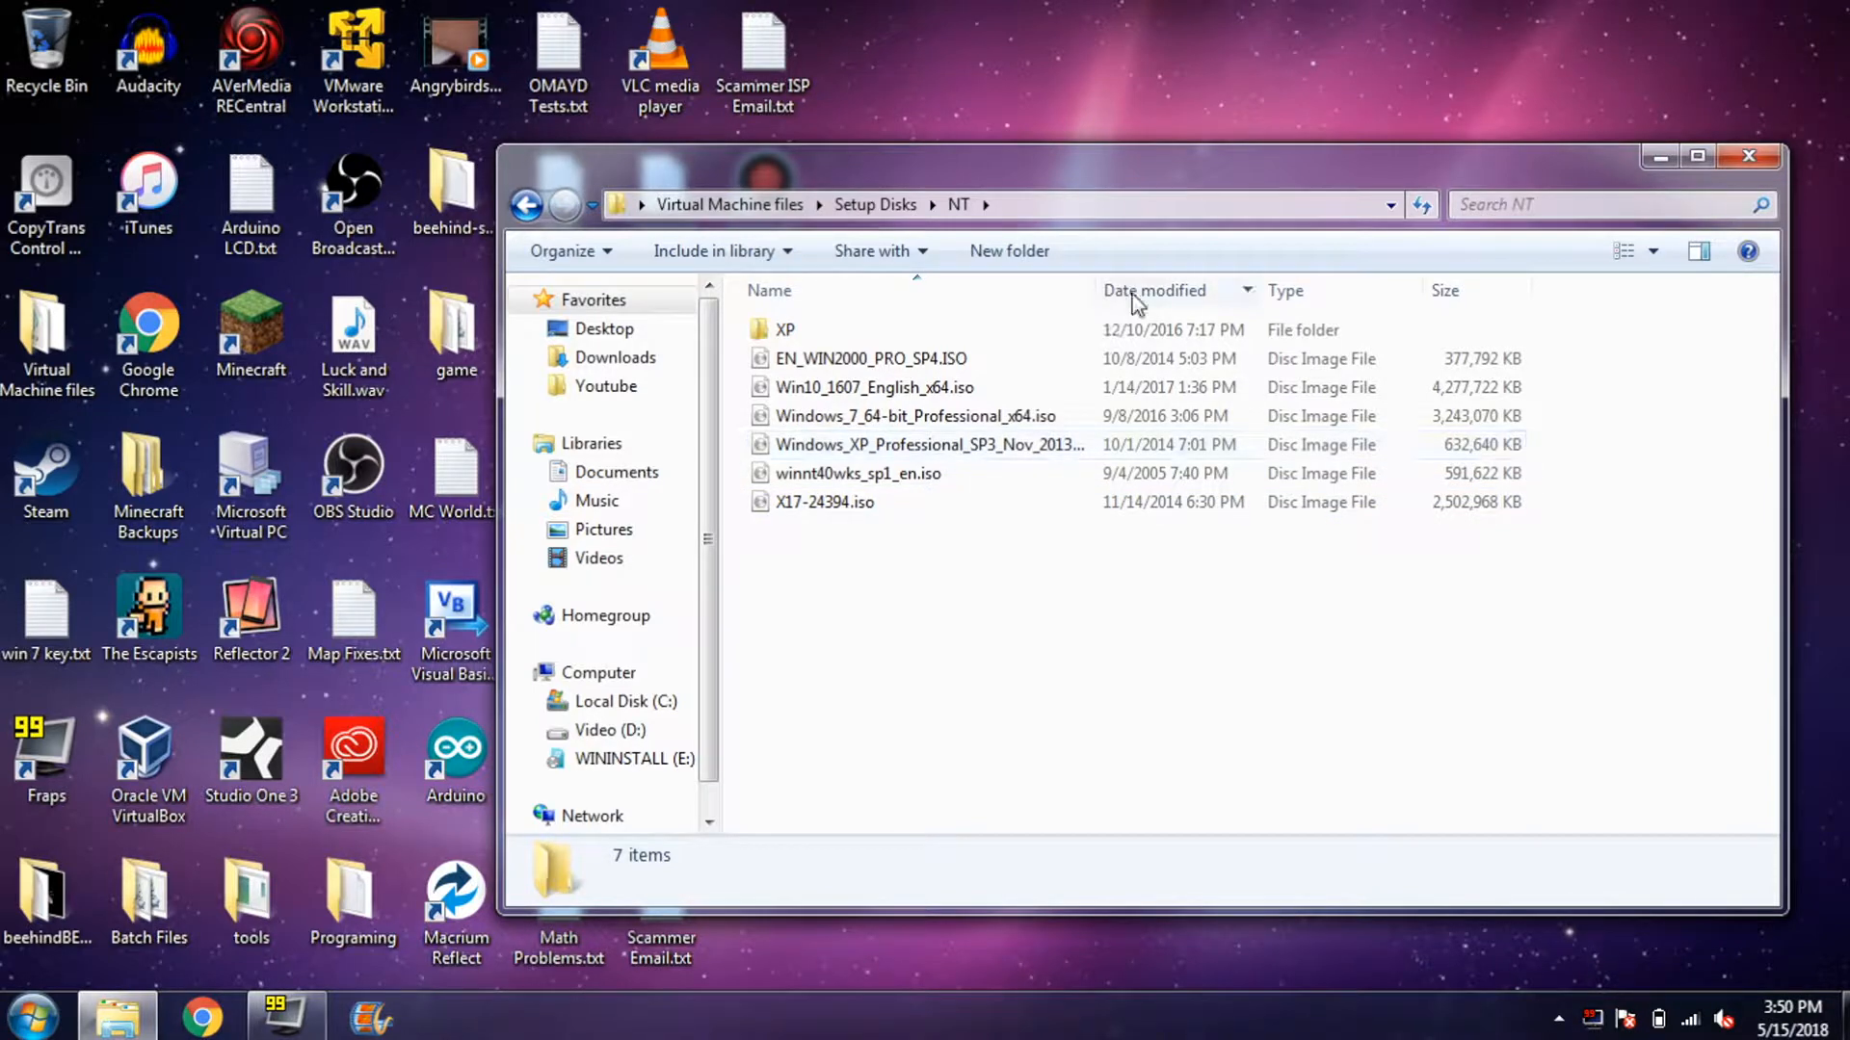
mouse_move(1095, 290)
left_mouse_down()
mouse_move(1368, 292)
mouse_move(1120, 291)
left_mouse_up()
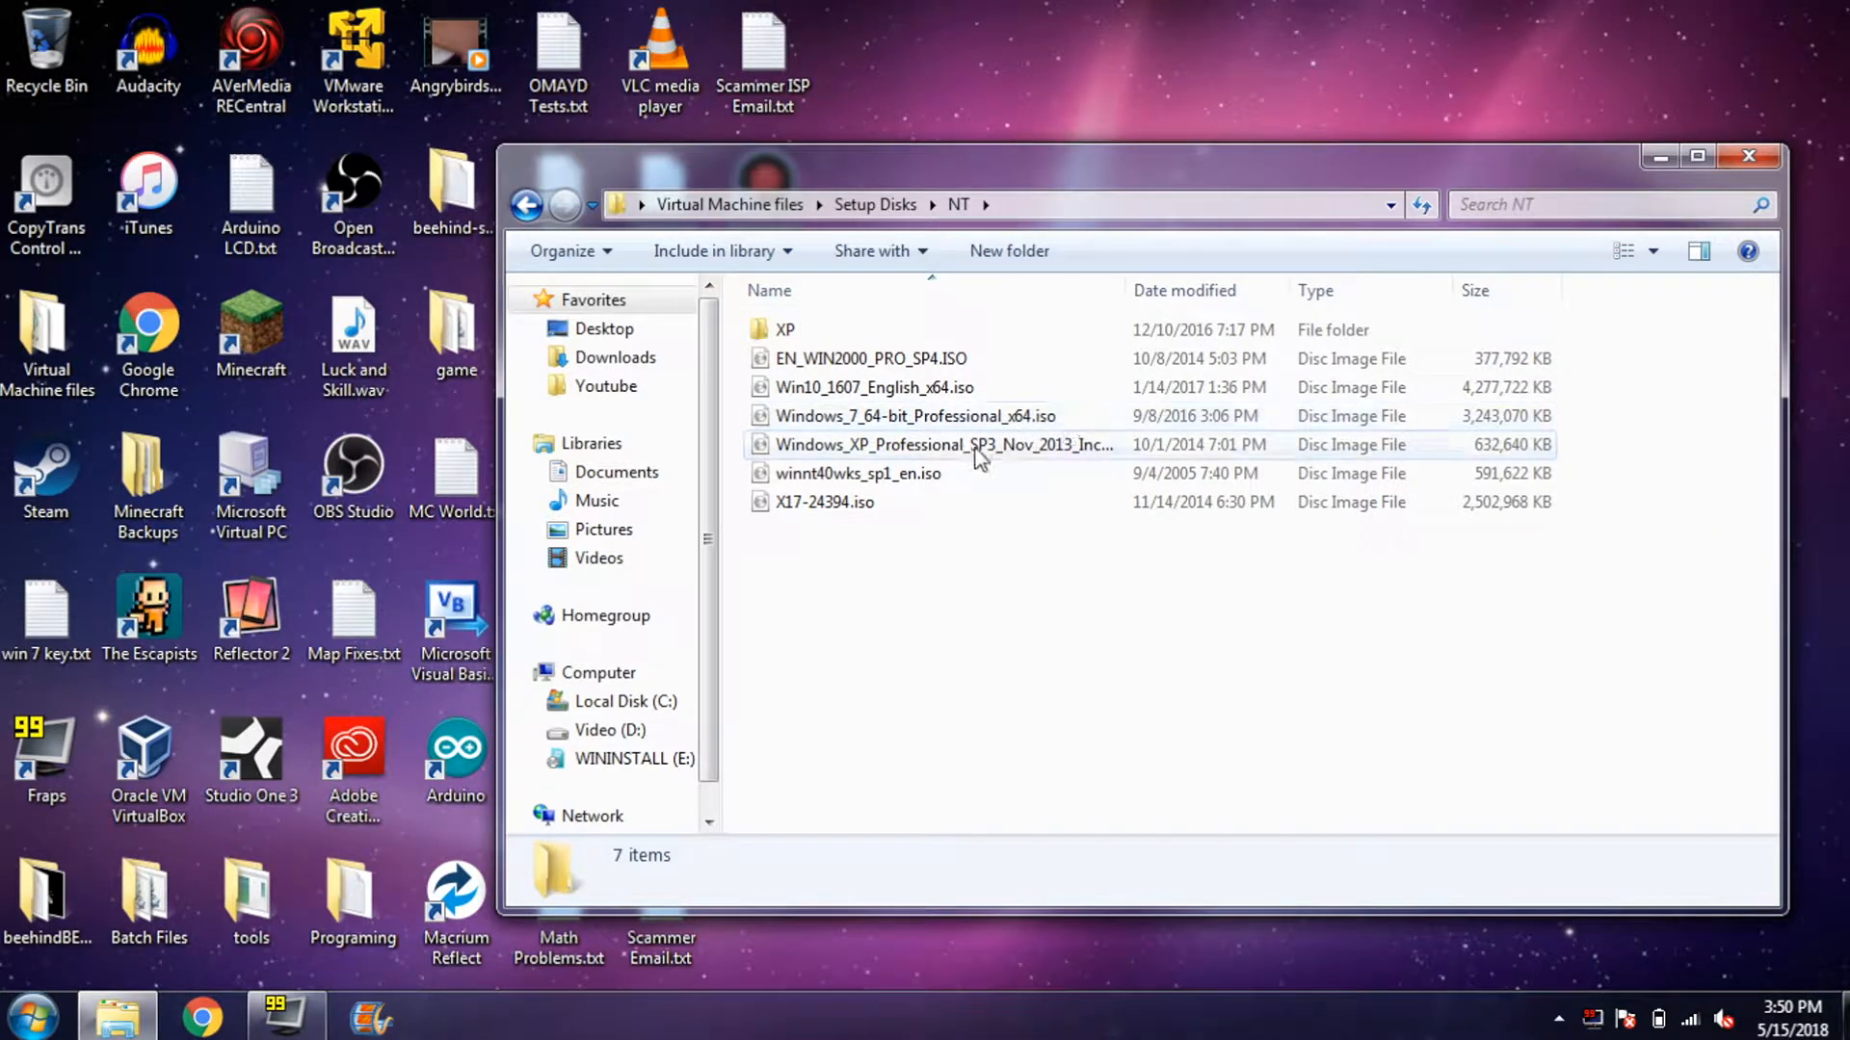
left_click(1736, 158)
double_click(1273, 354)
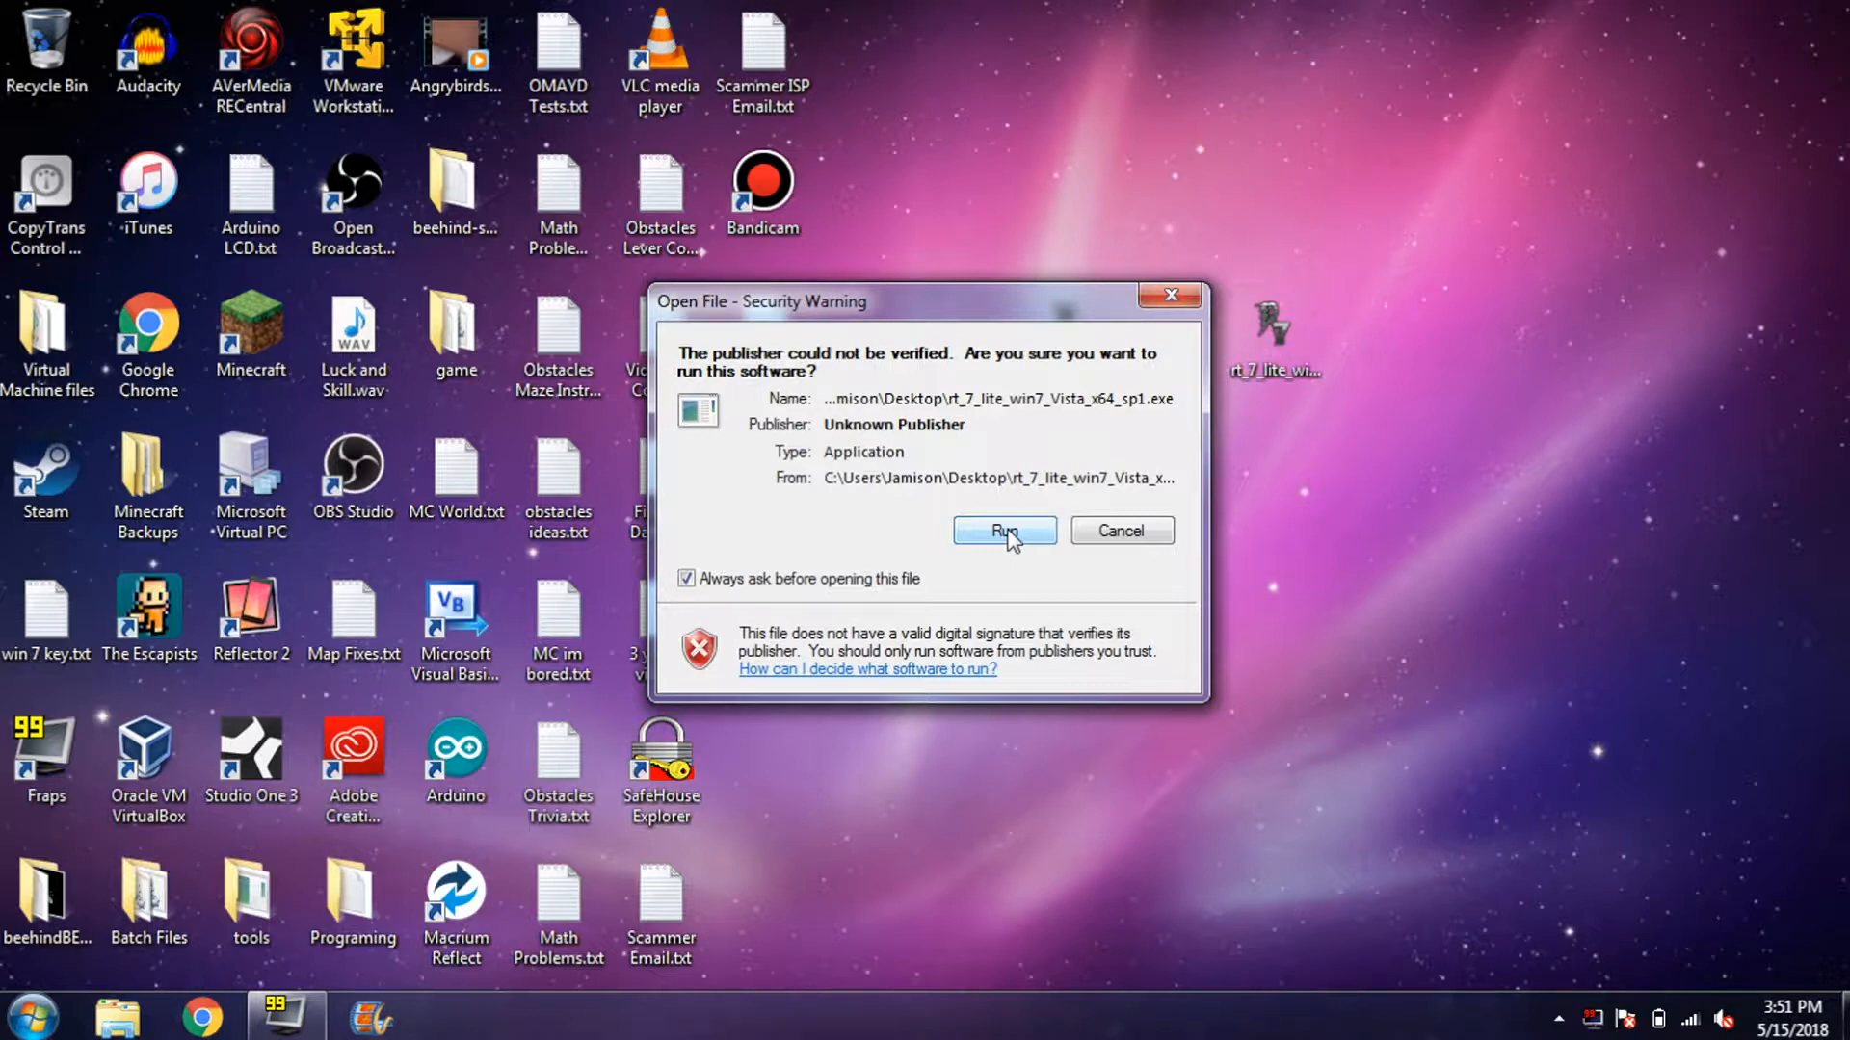
- Install RT 7 Lite x64 to the default folder with the licence accepted, then open Explorer
left_click(1005, 533)
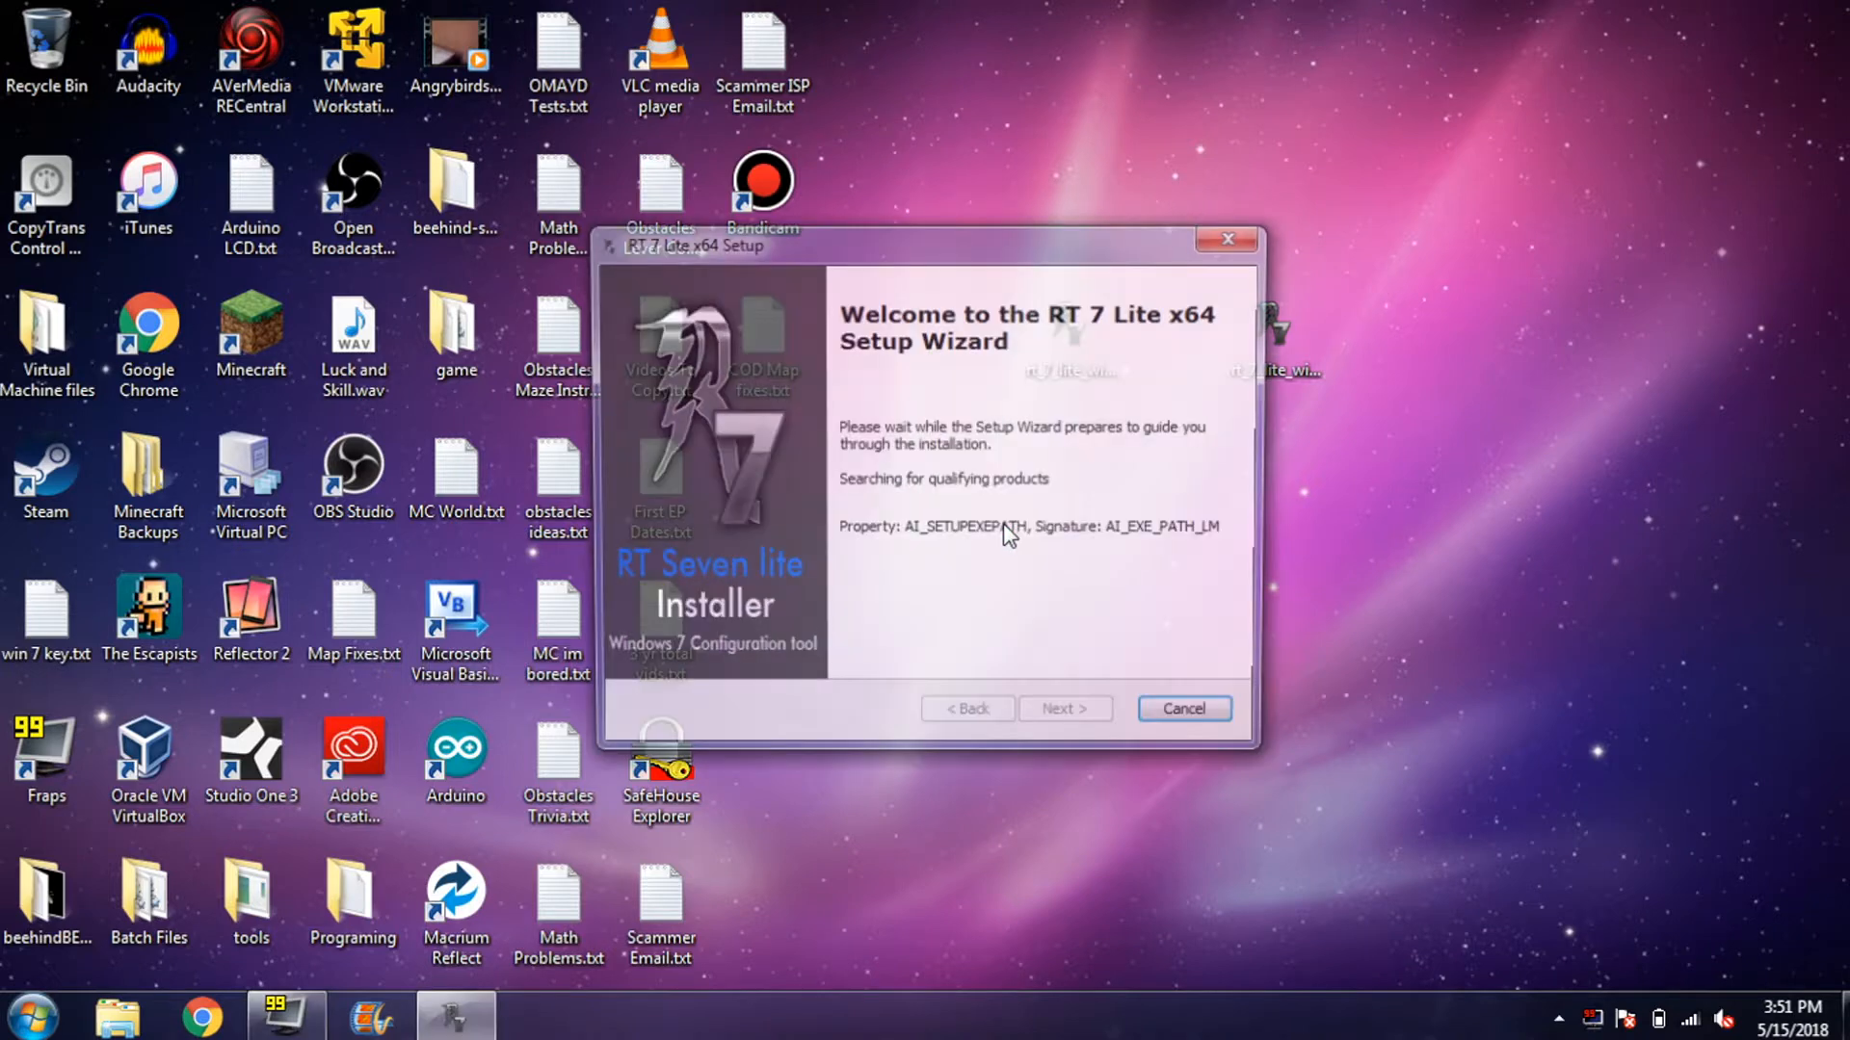
key("Return")
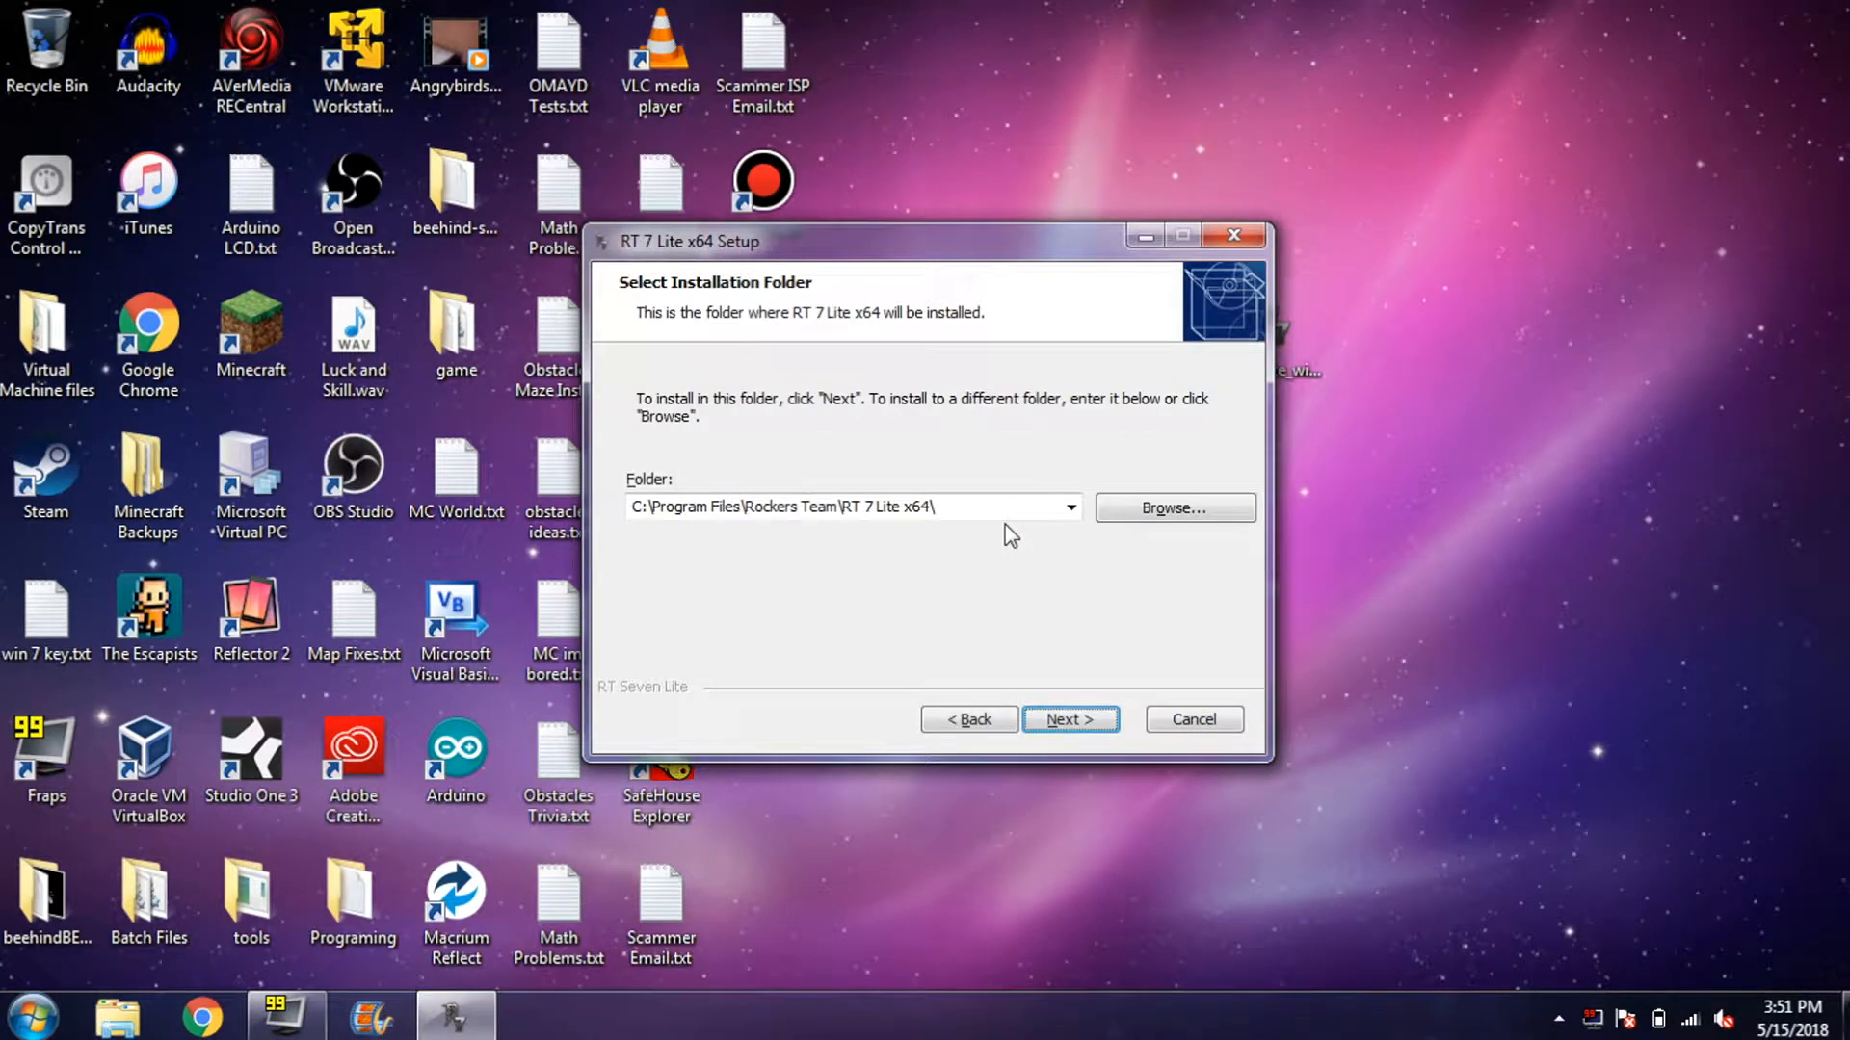
key("Return")
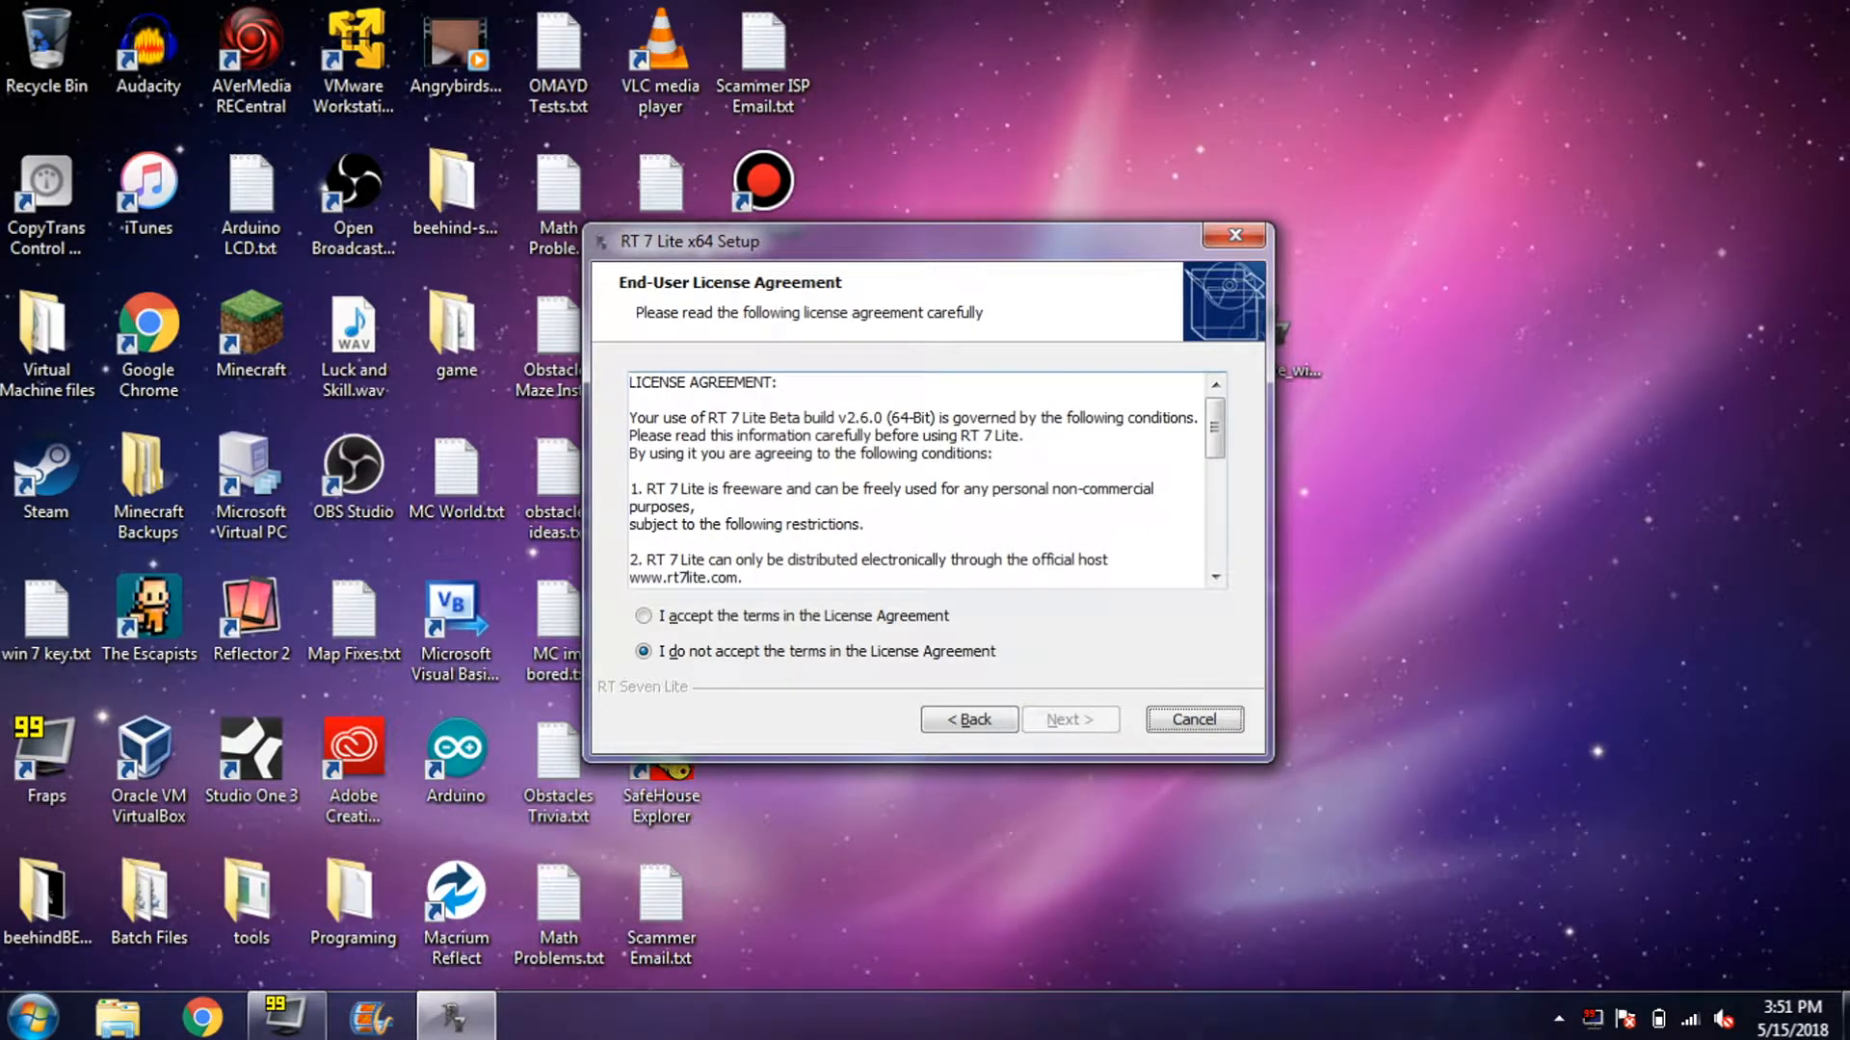
left_click(854, 616)
key("Return")
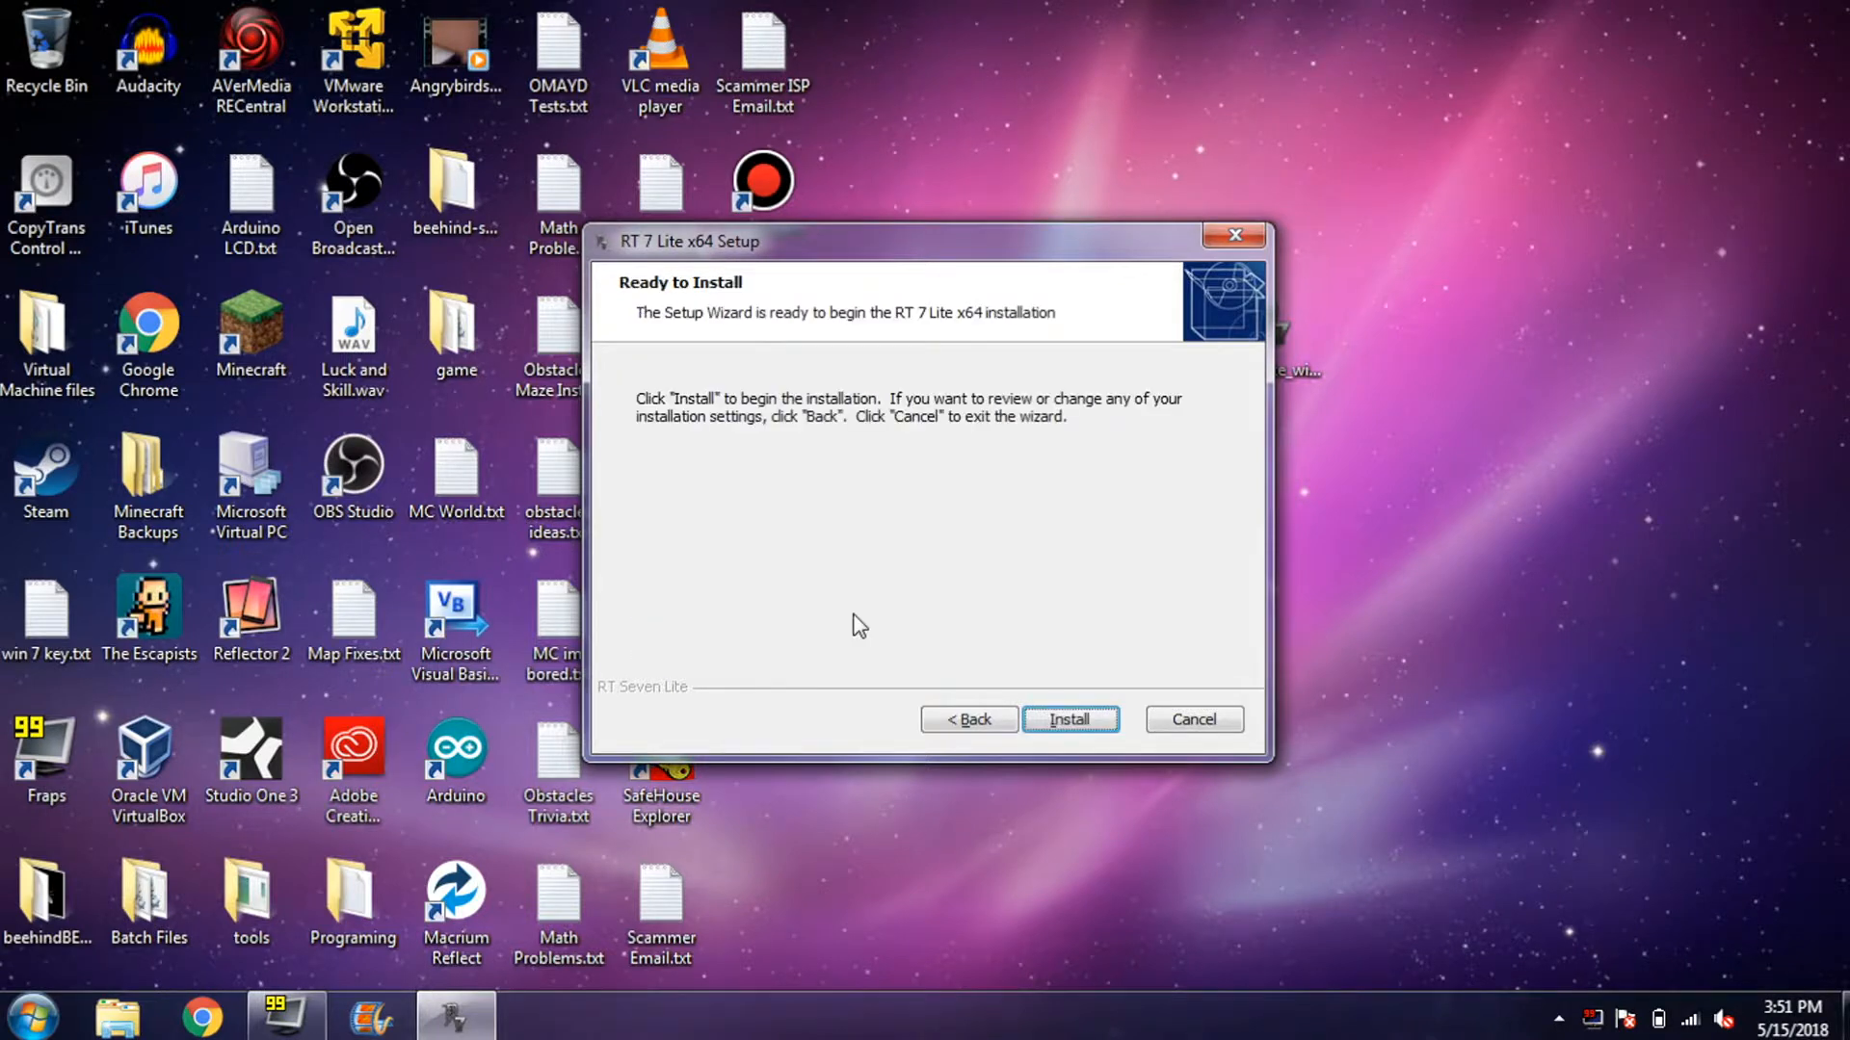
key("Return")
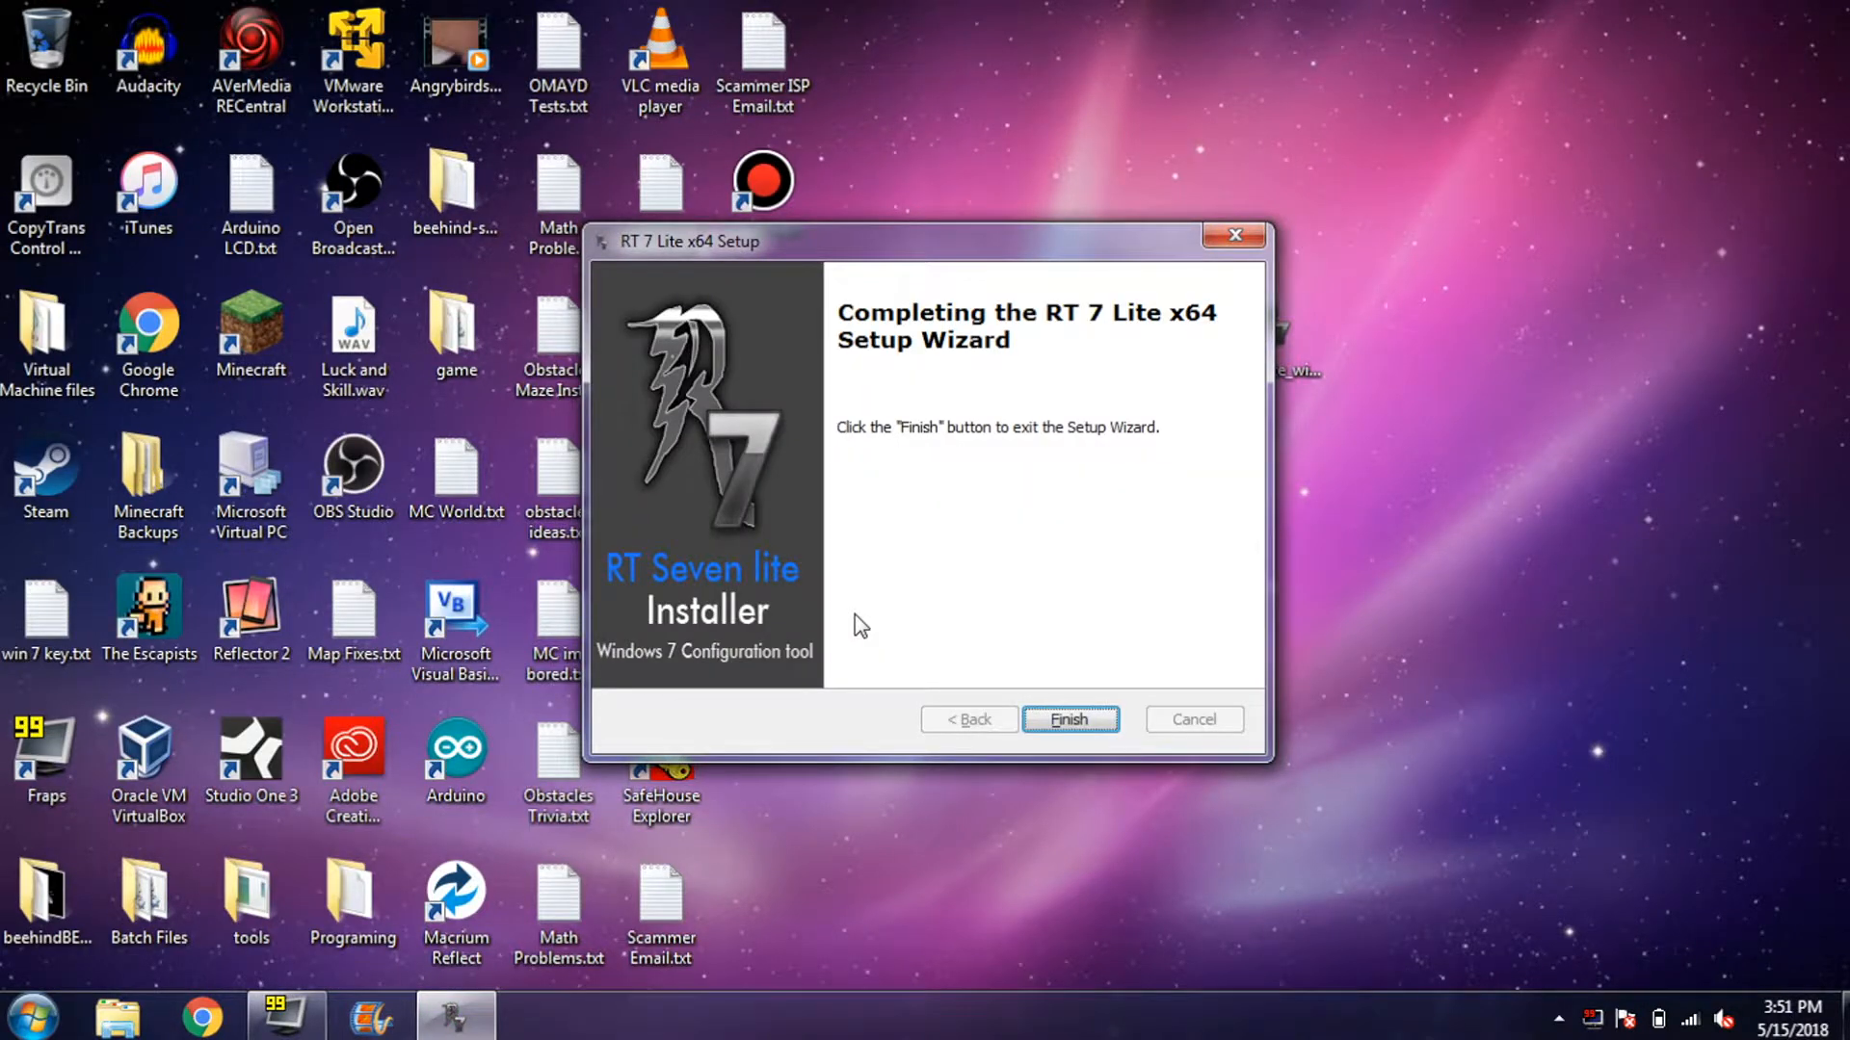
key("Return")
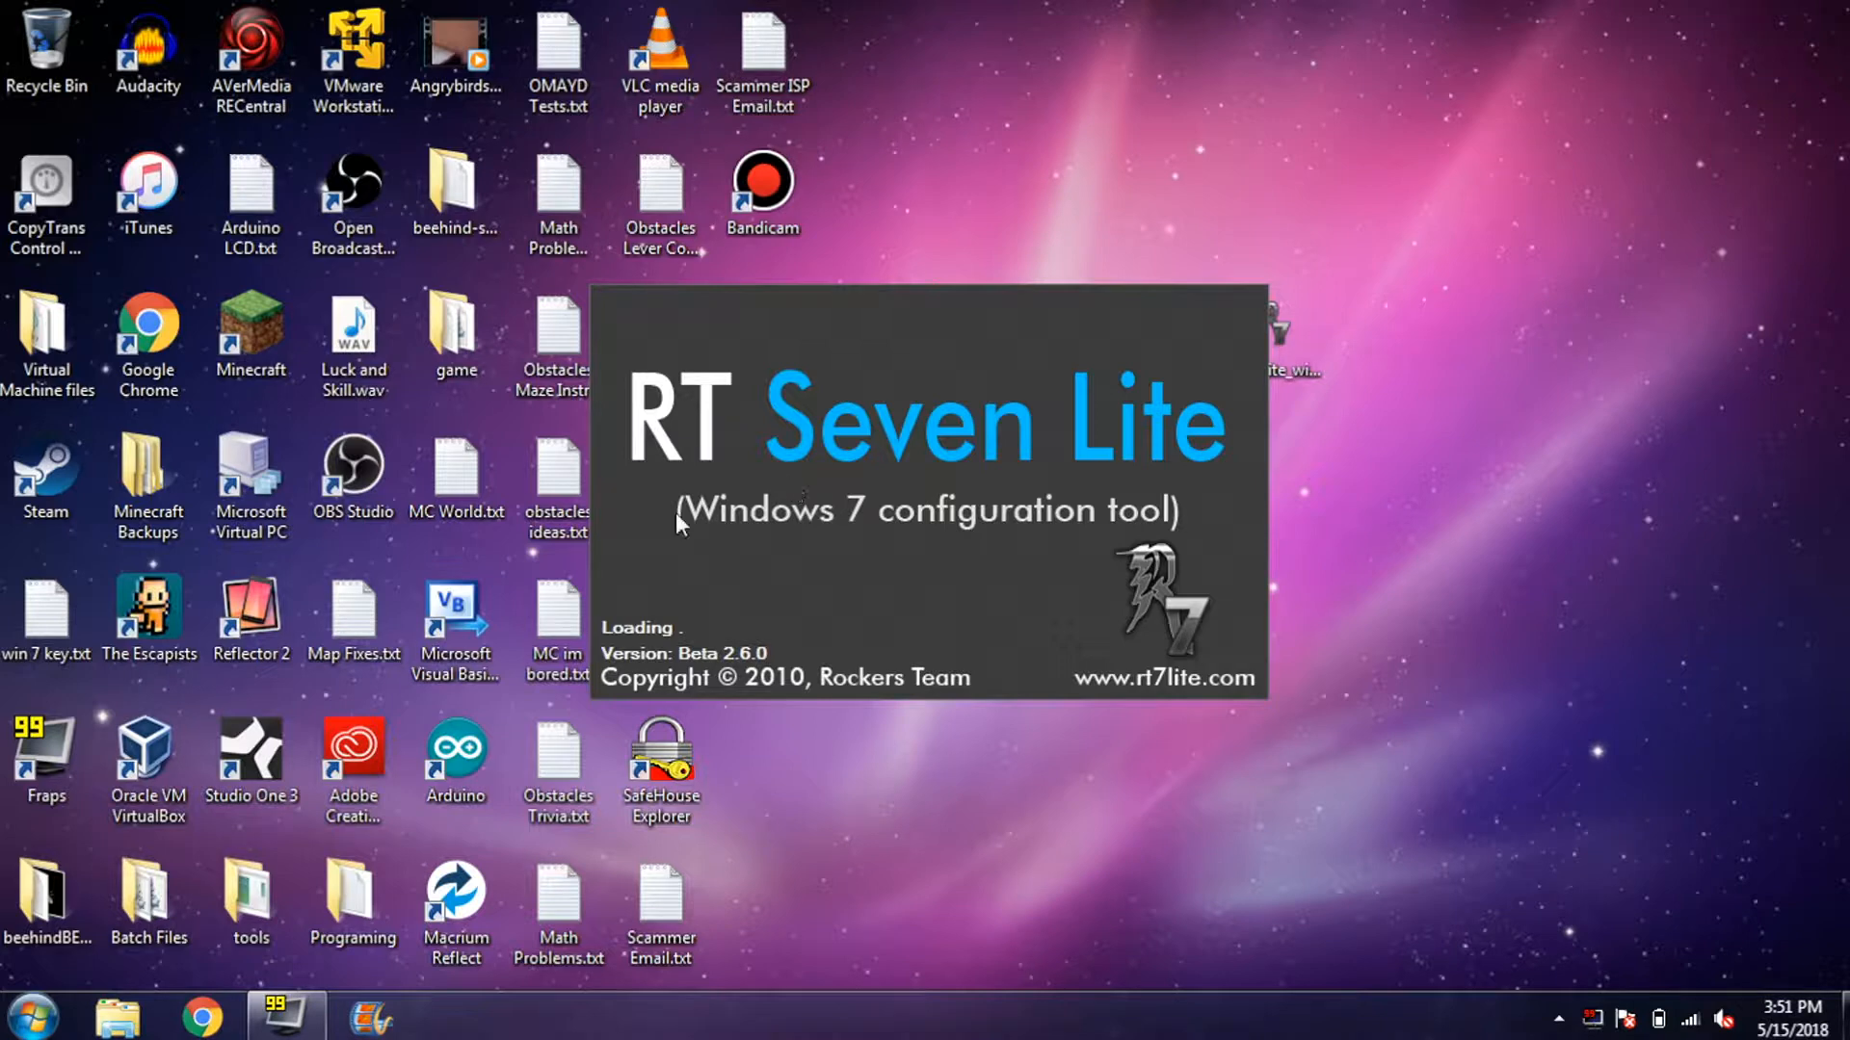
left_click(117, 1018)
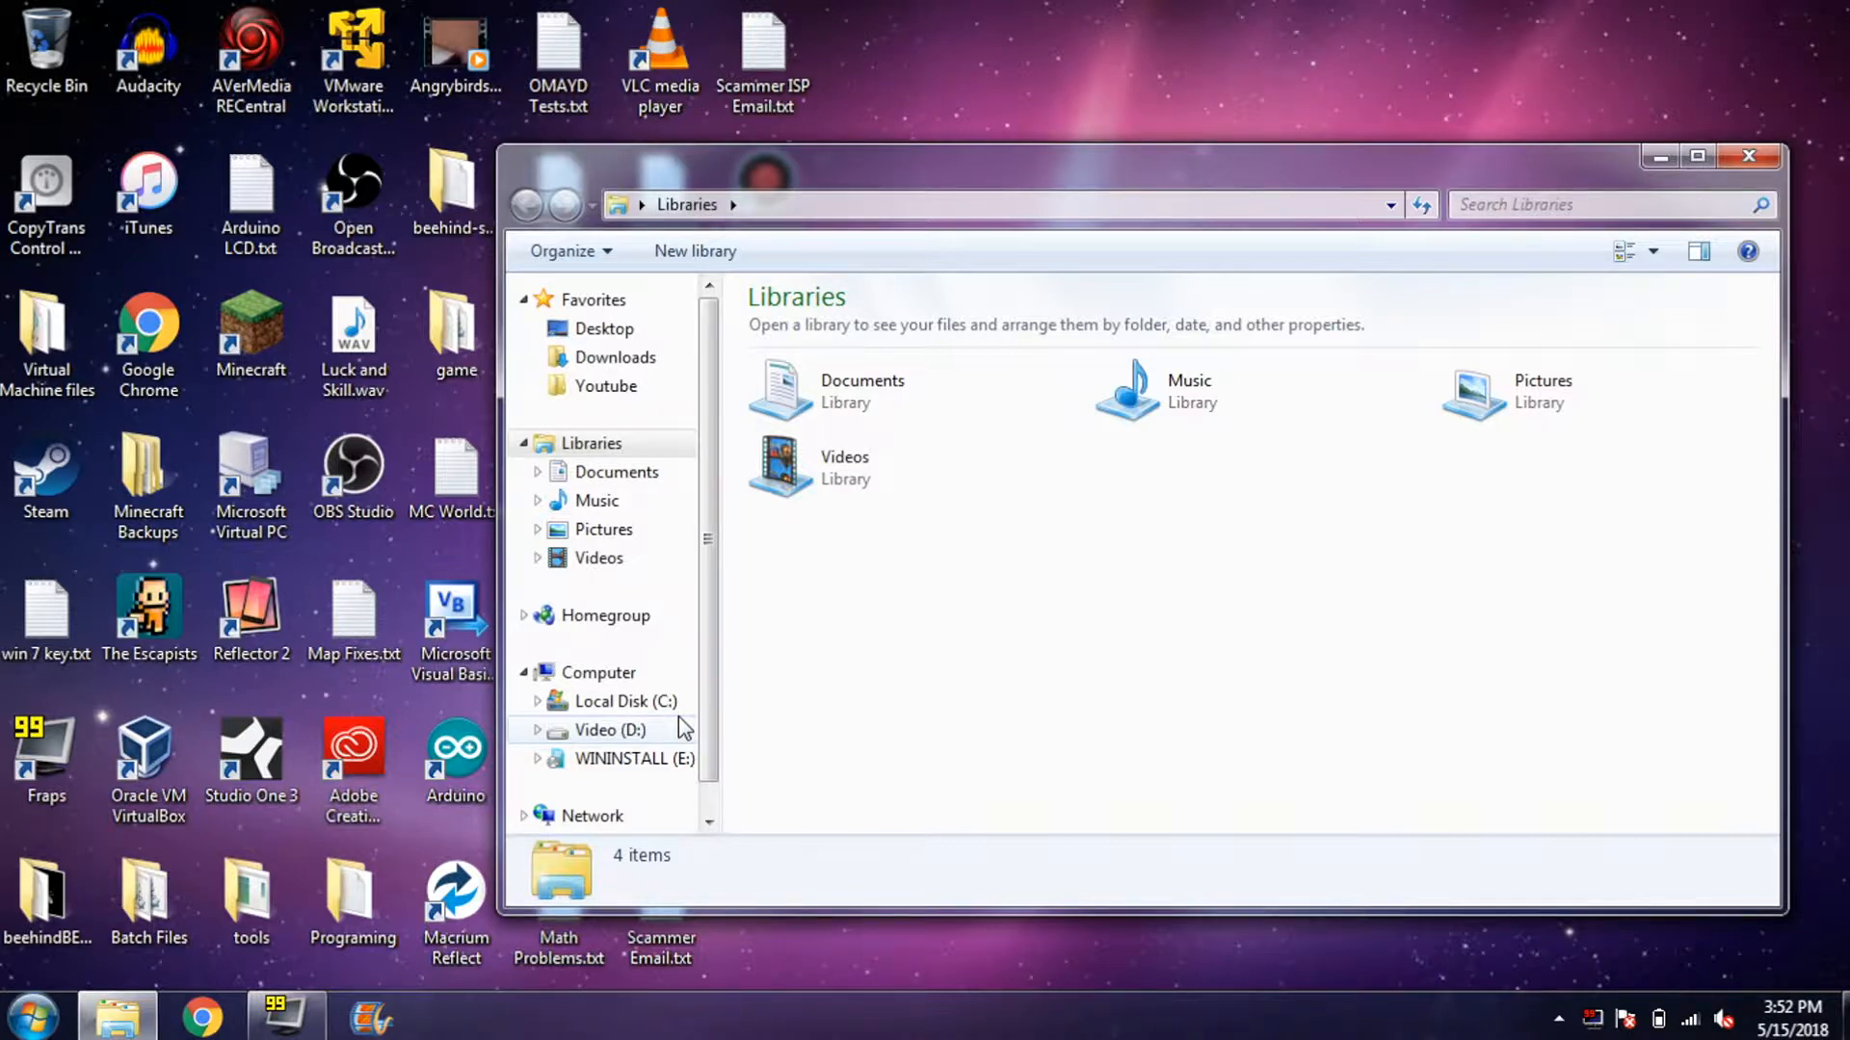
- Browse Video (D:) and NO NAME (F:) to the Sony UWA-BR100 Driver folder, then close Explorer
left_click(678, 730)
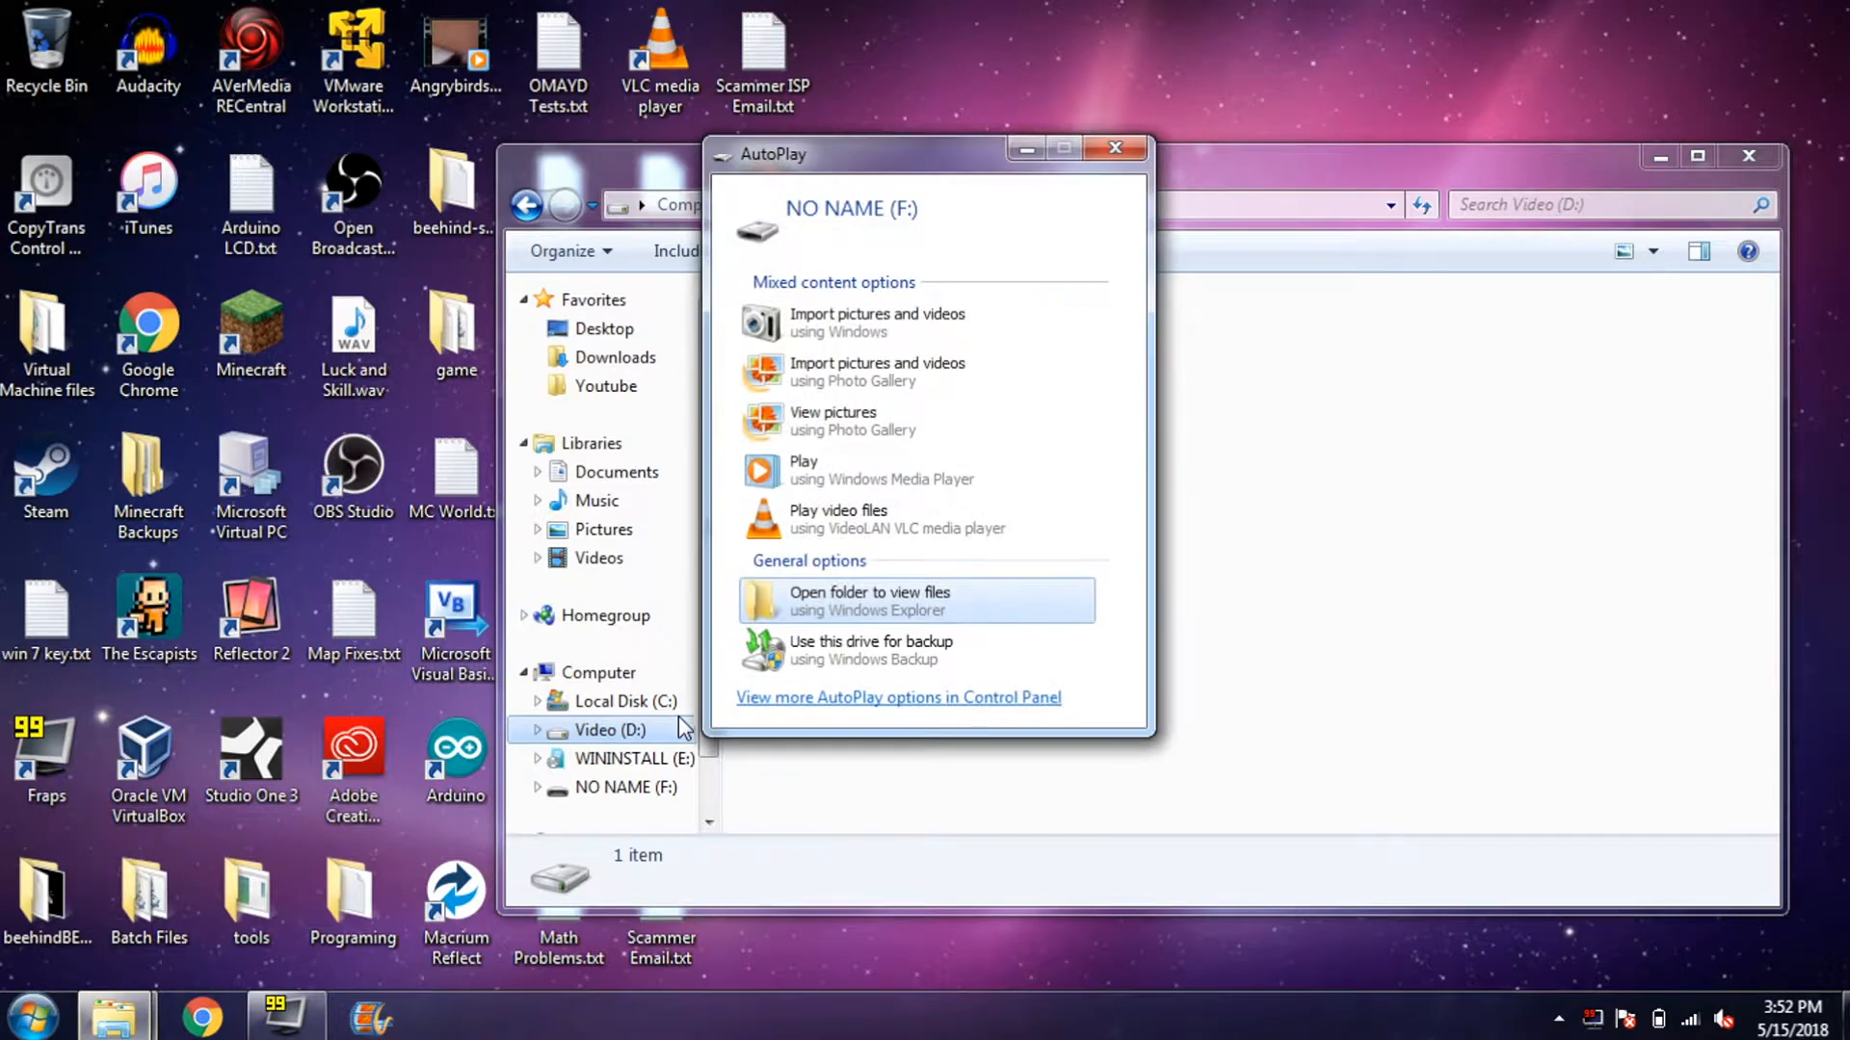
left_click(1118, 152)
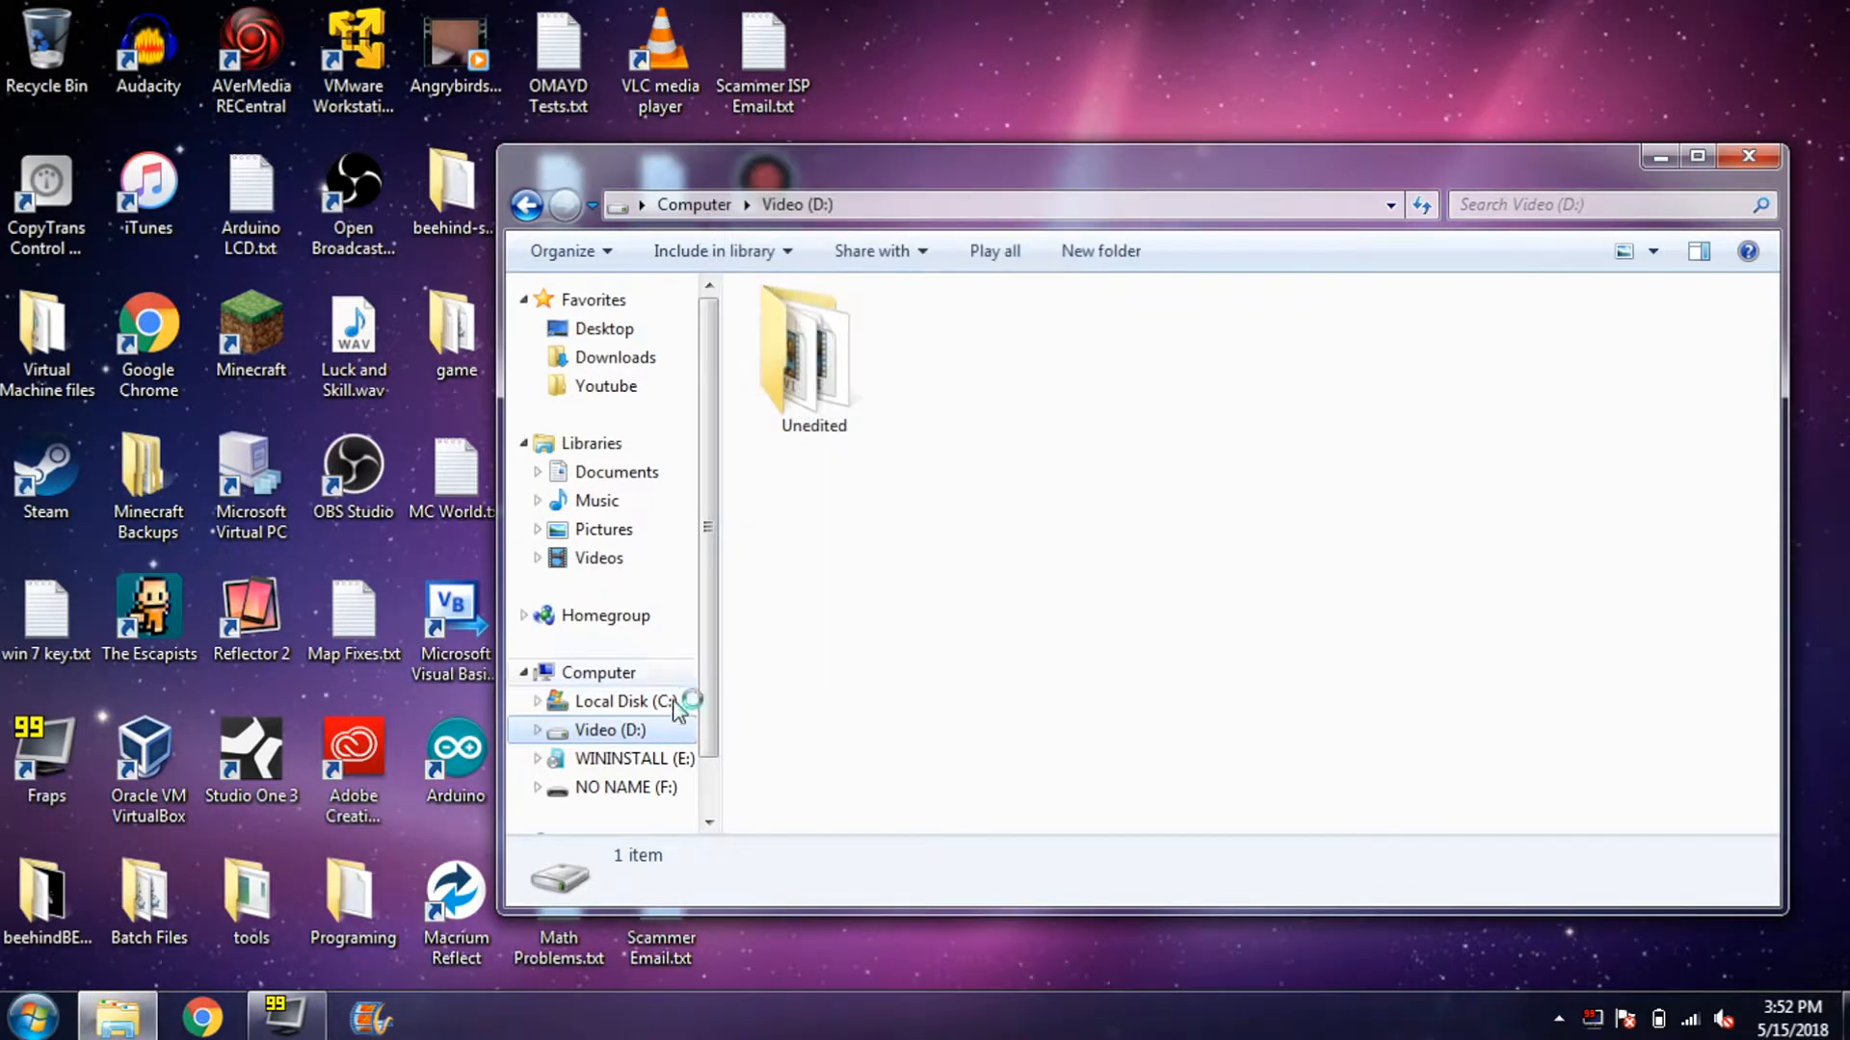
left_click(636, 790)
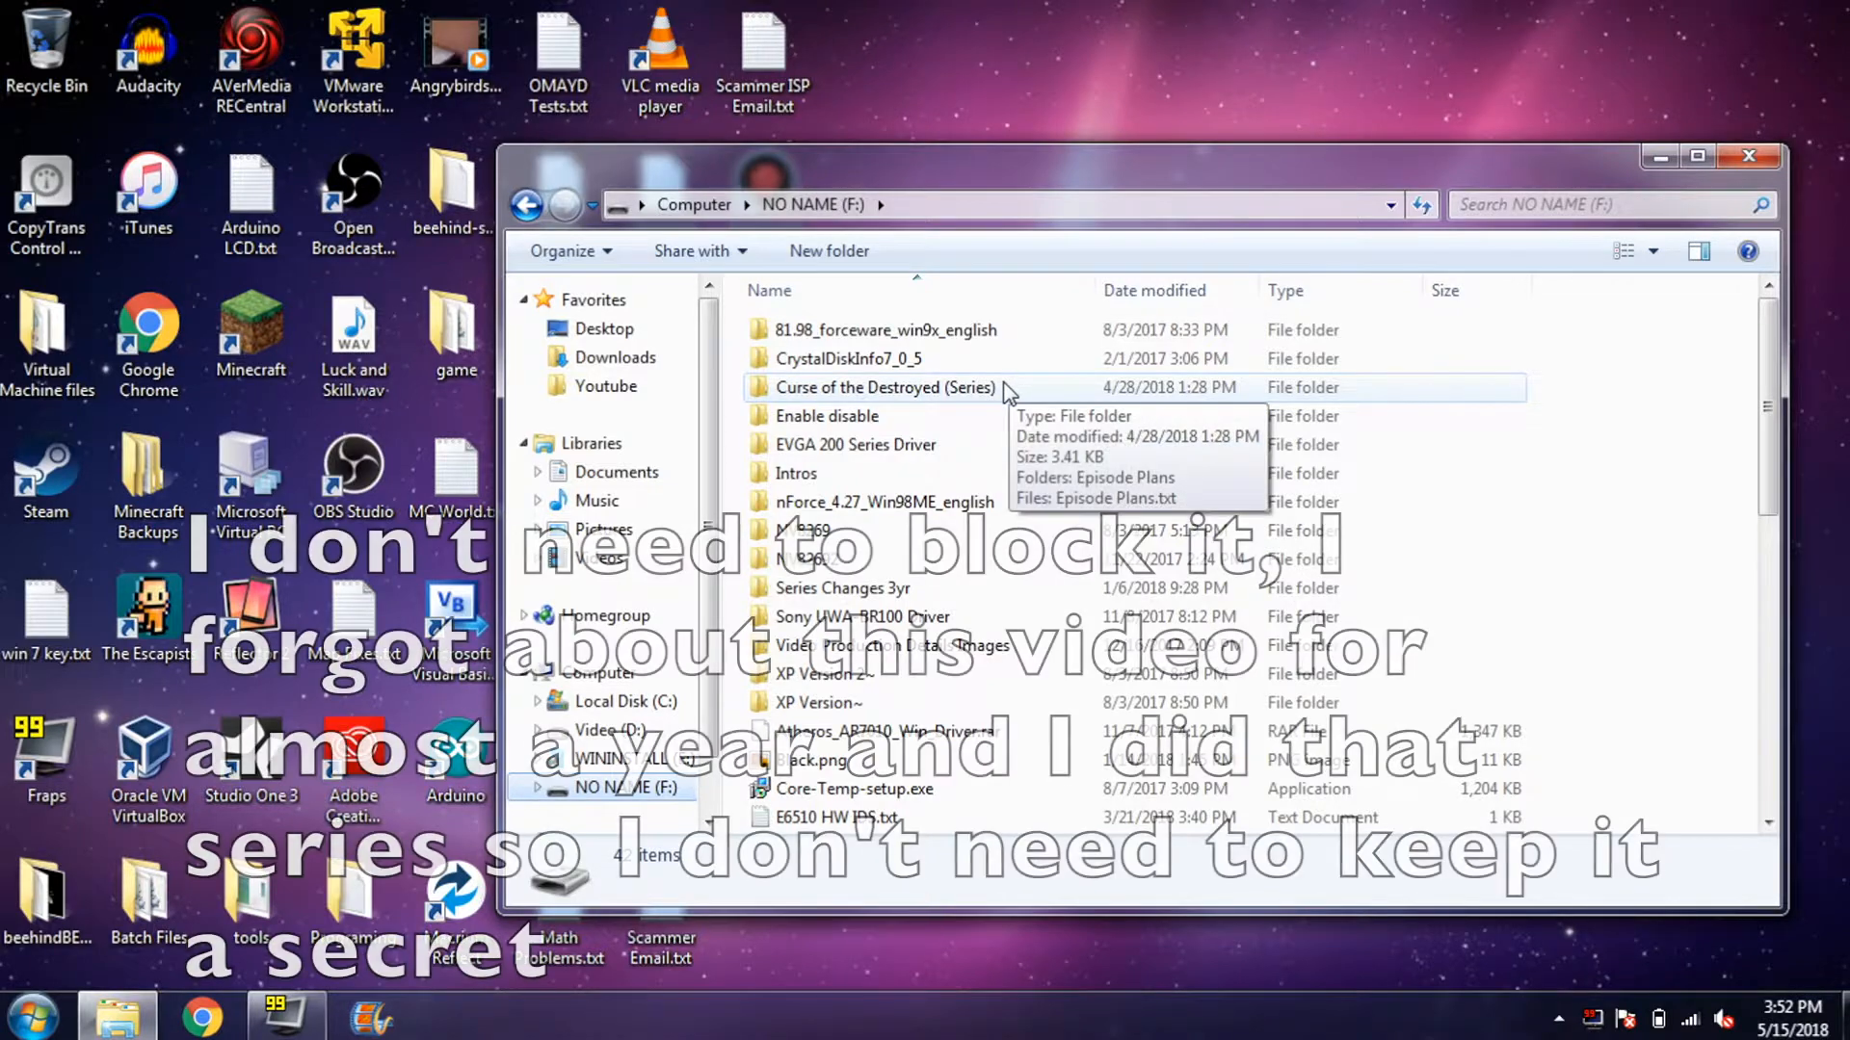
left_click(976, 621)
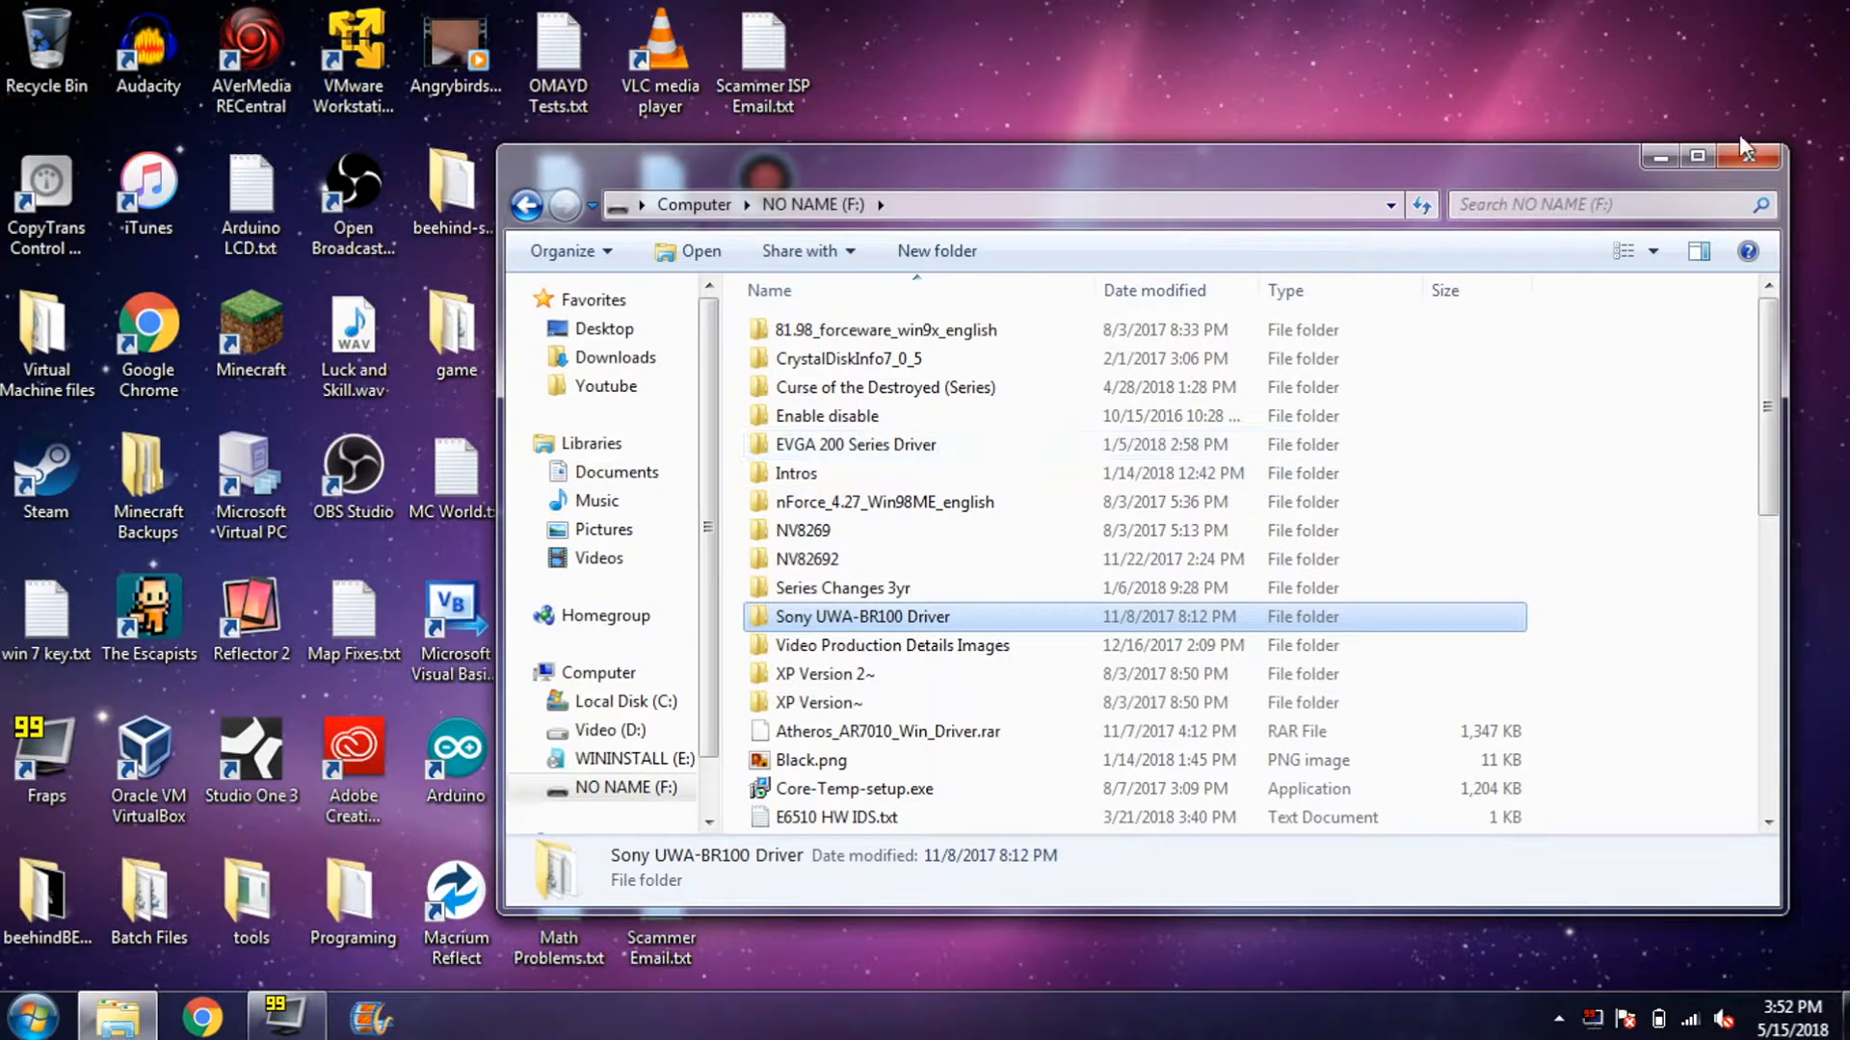
left_click(1763, 160)
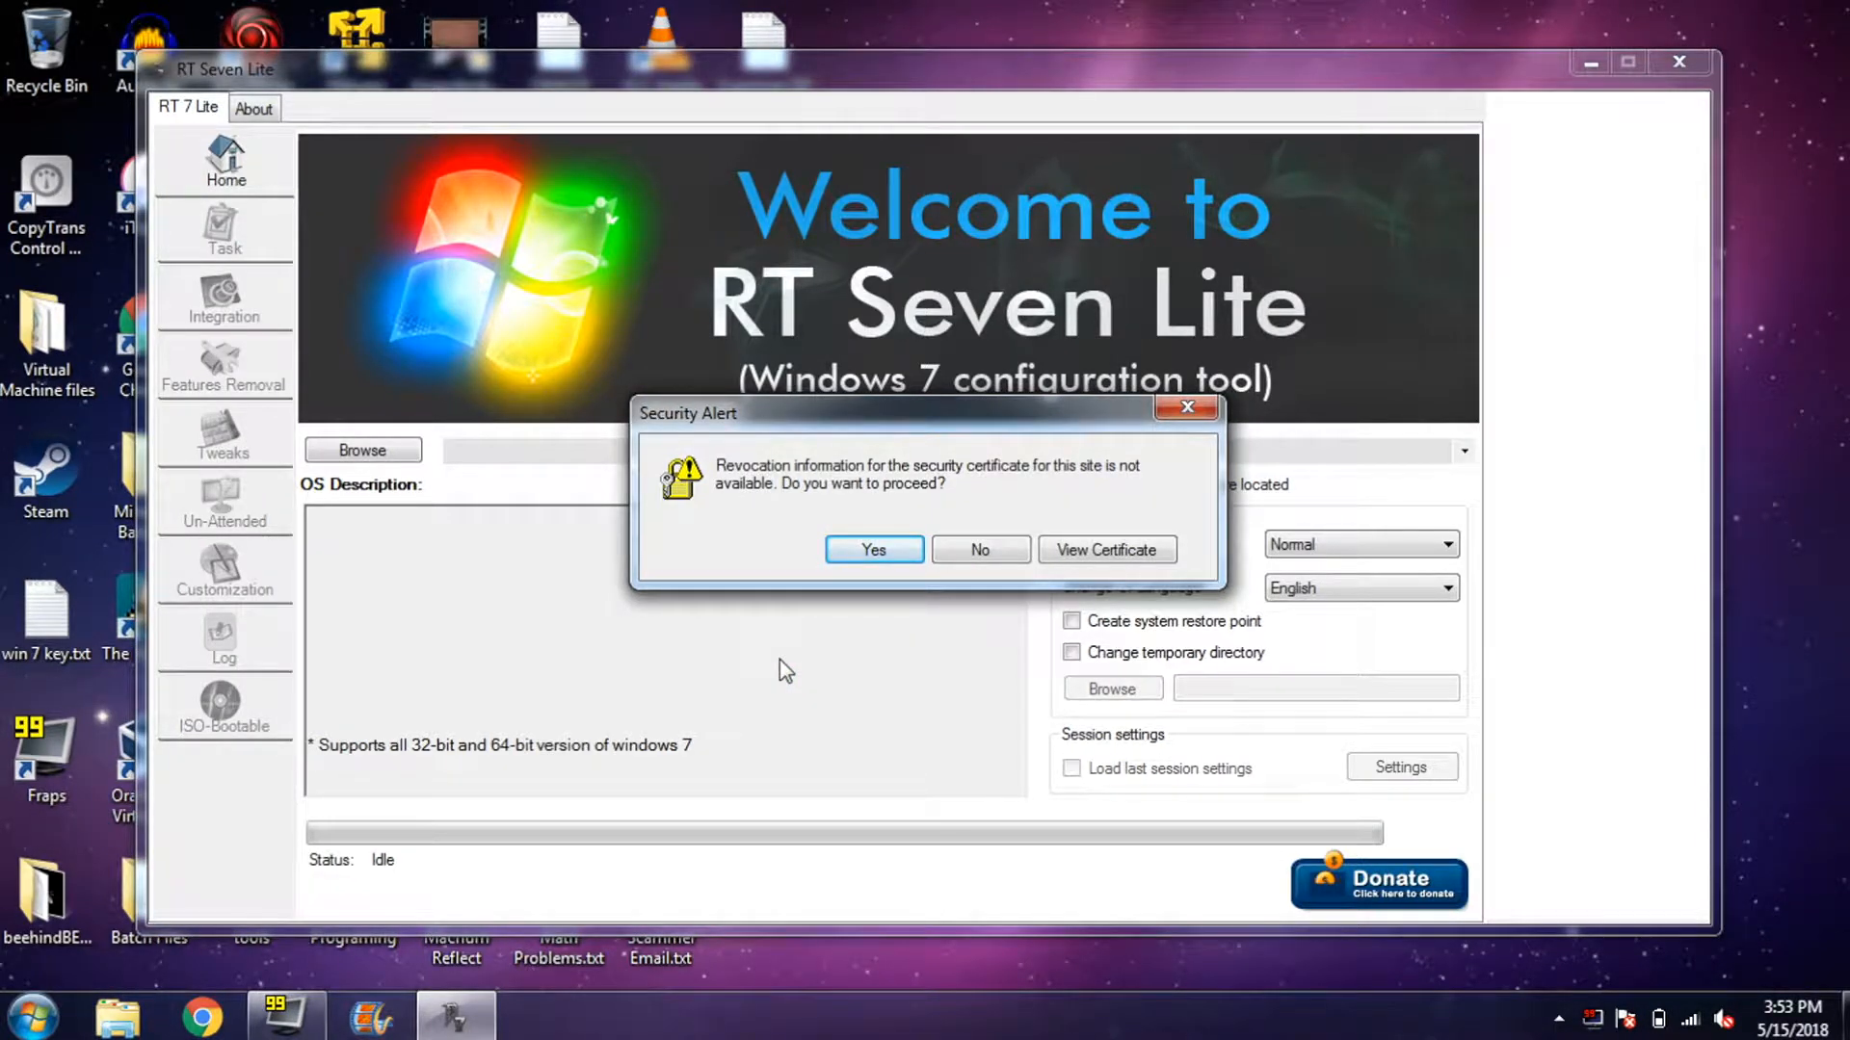
- Accept the certificate alert, dismiss both script errors, and move the RT Seven Lite window
left_click(874, 551)
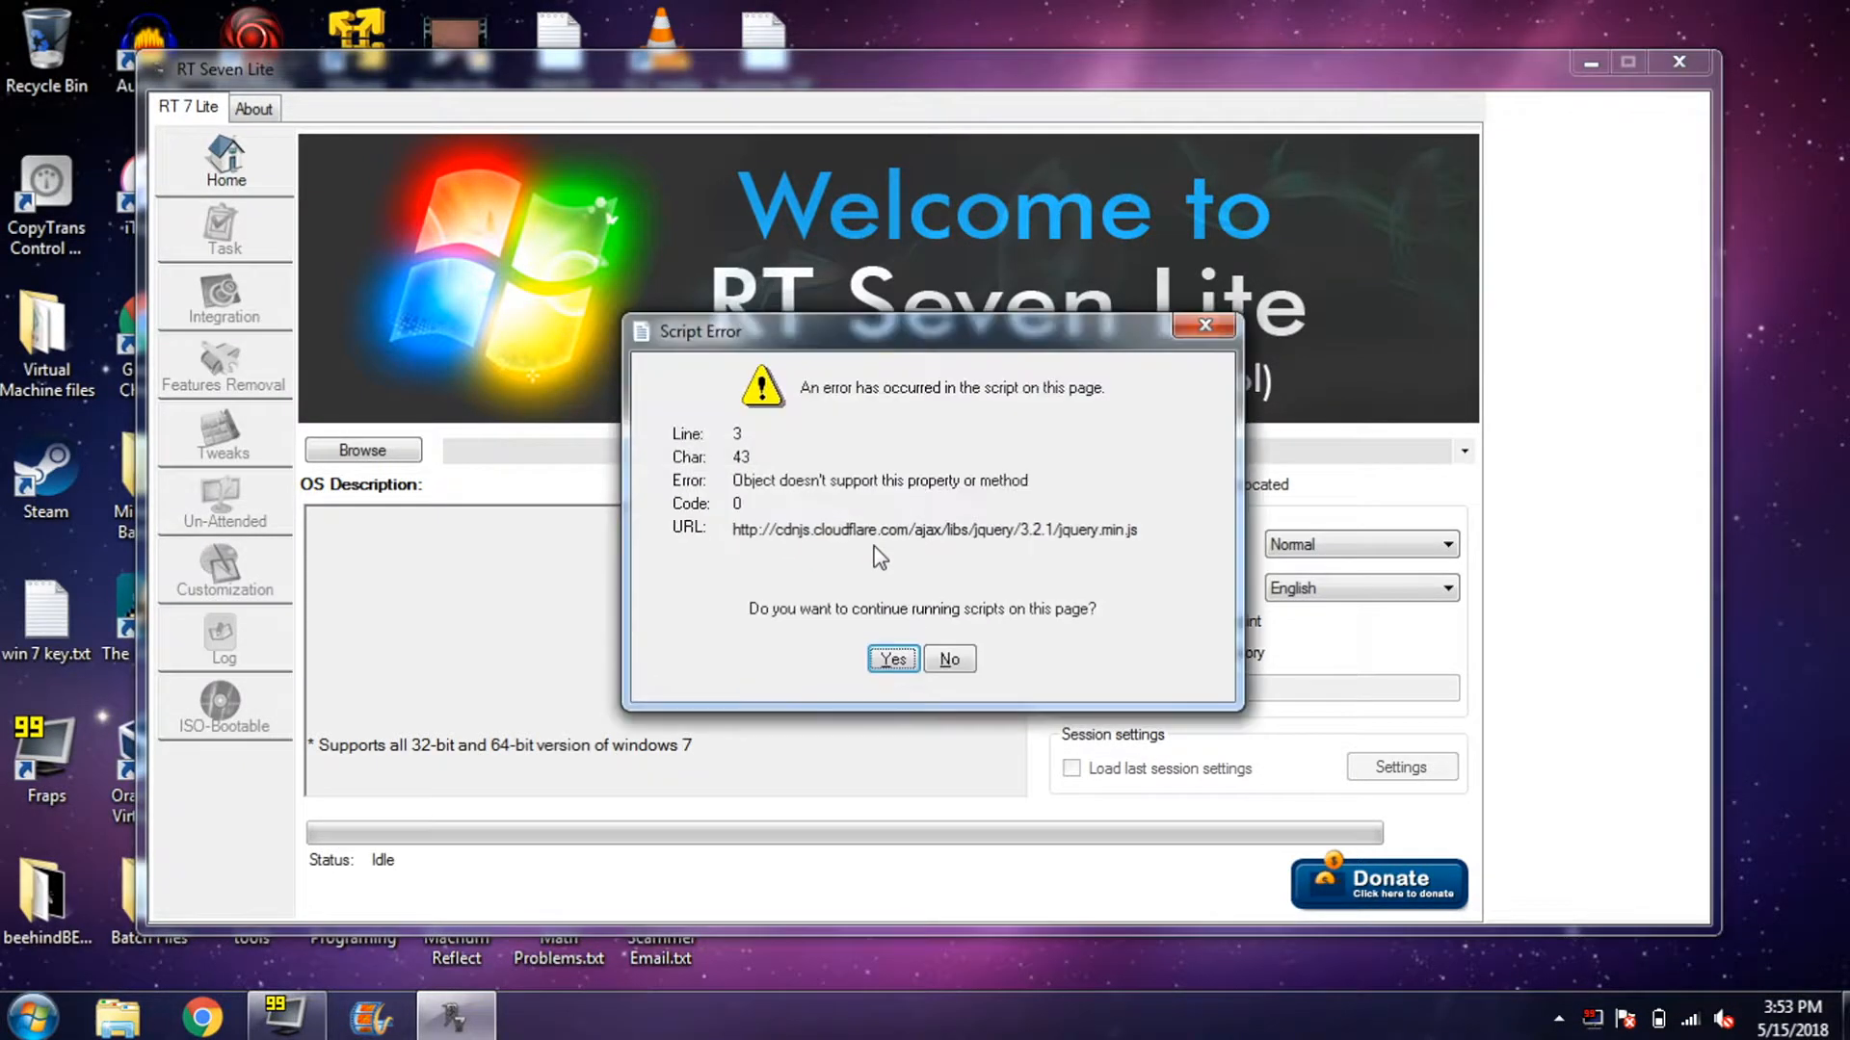
left_click(1195, 331)
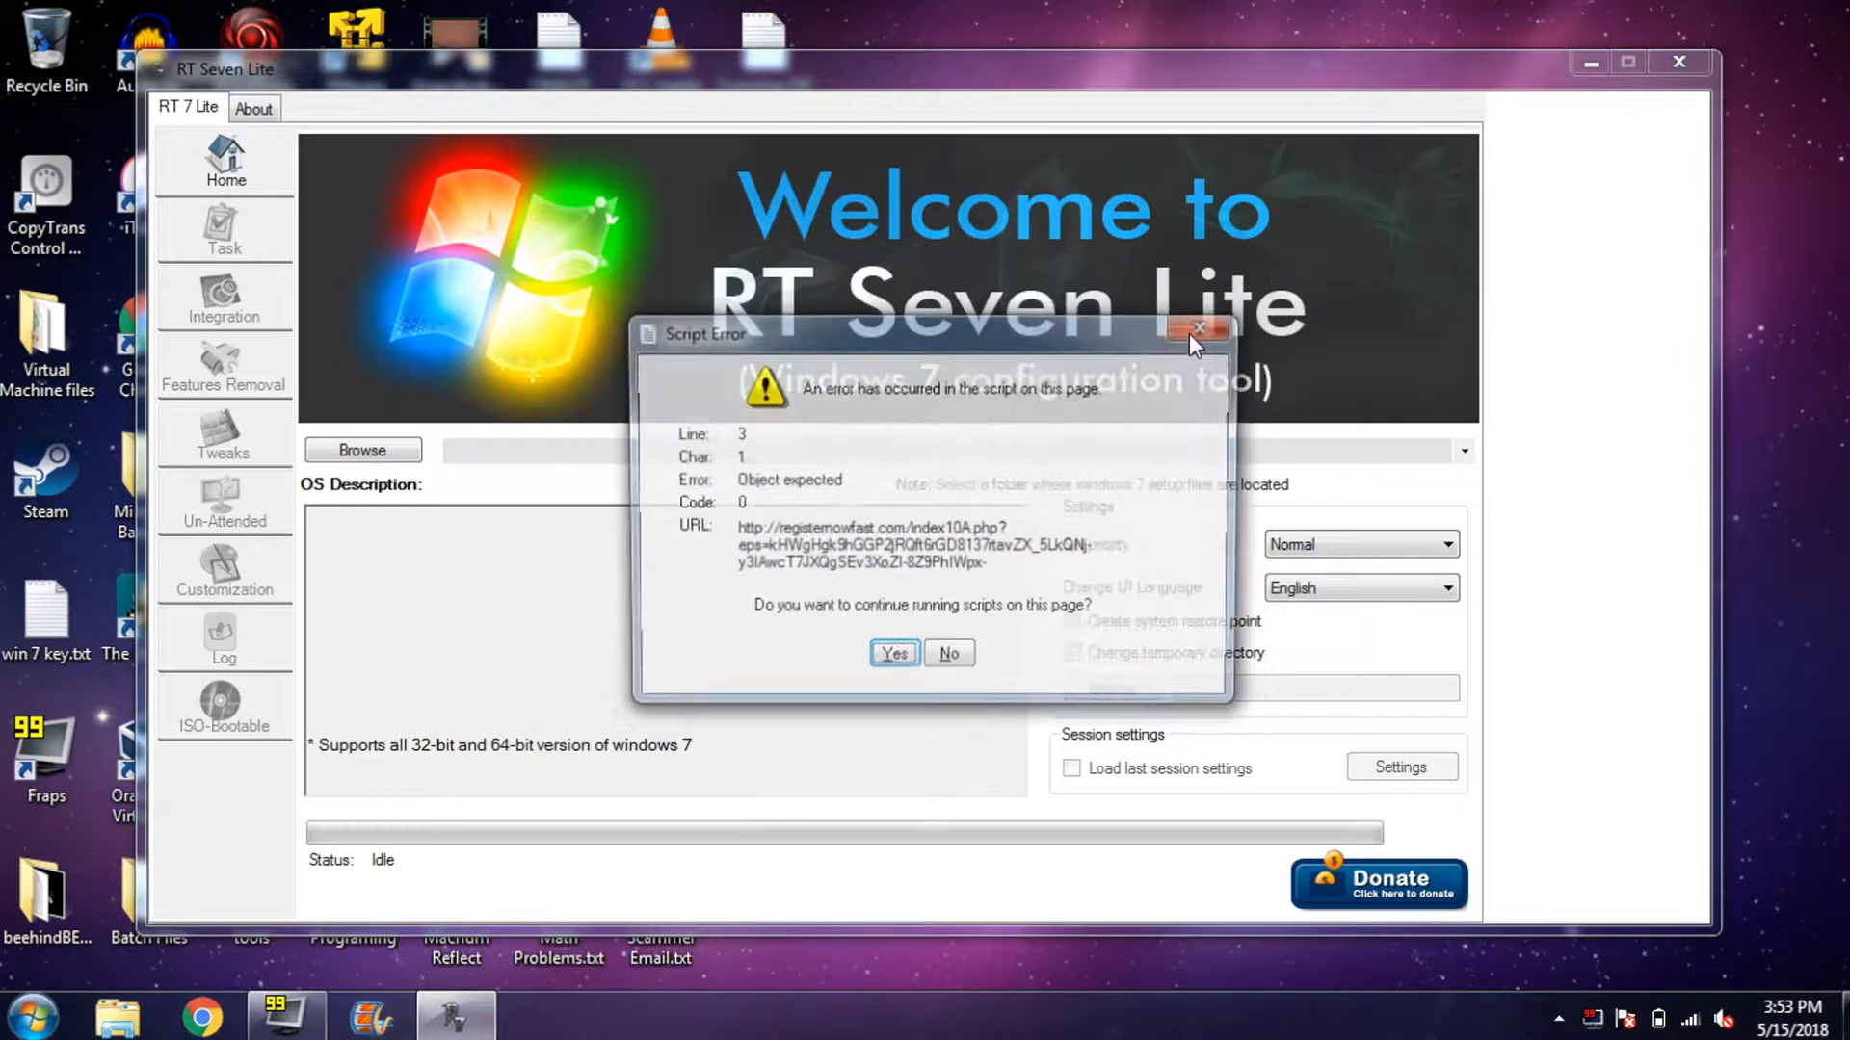
left_click(947, 662)
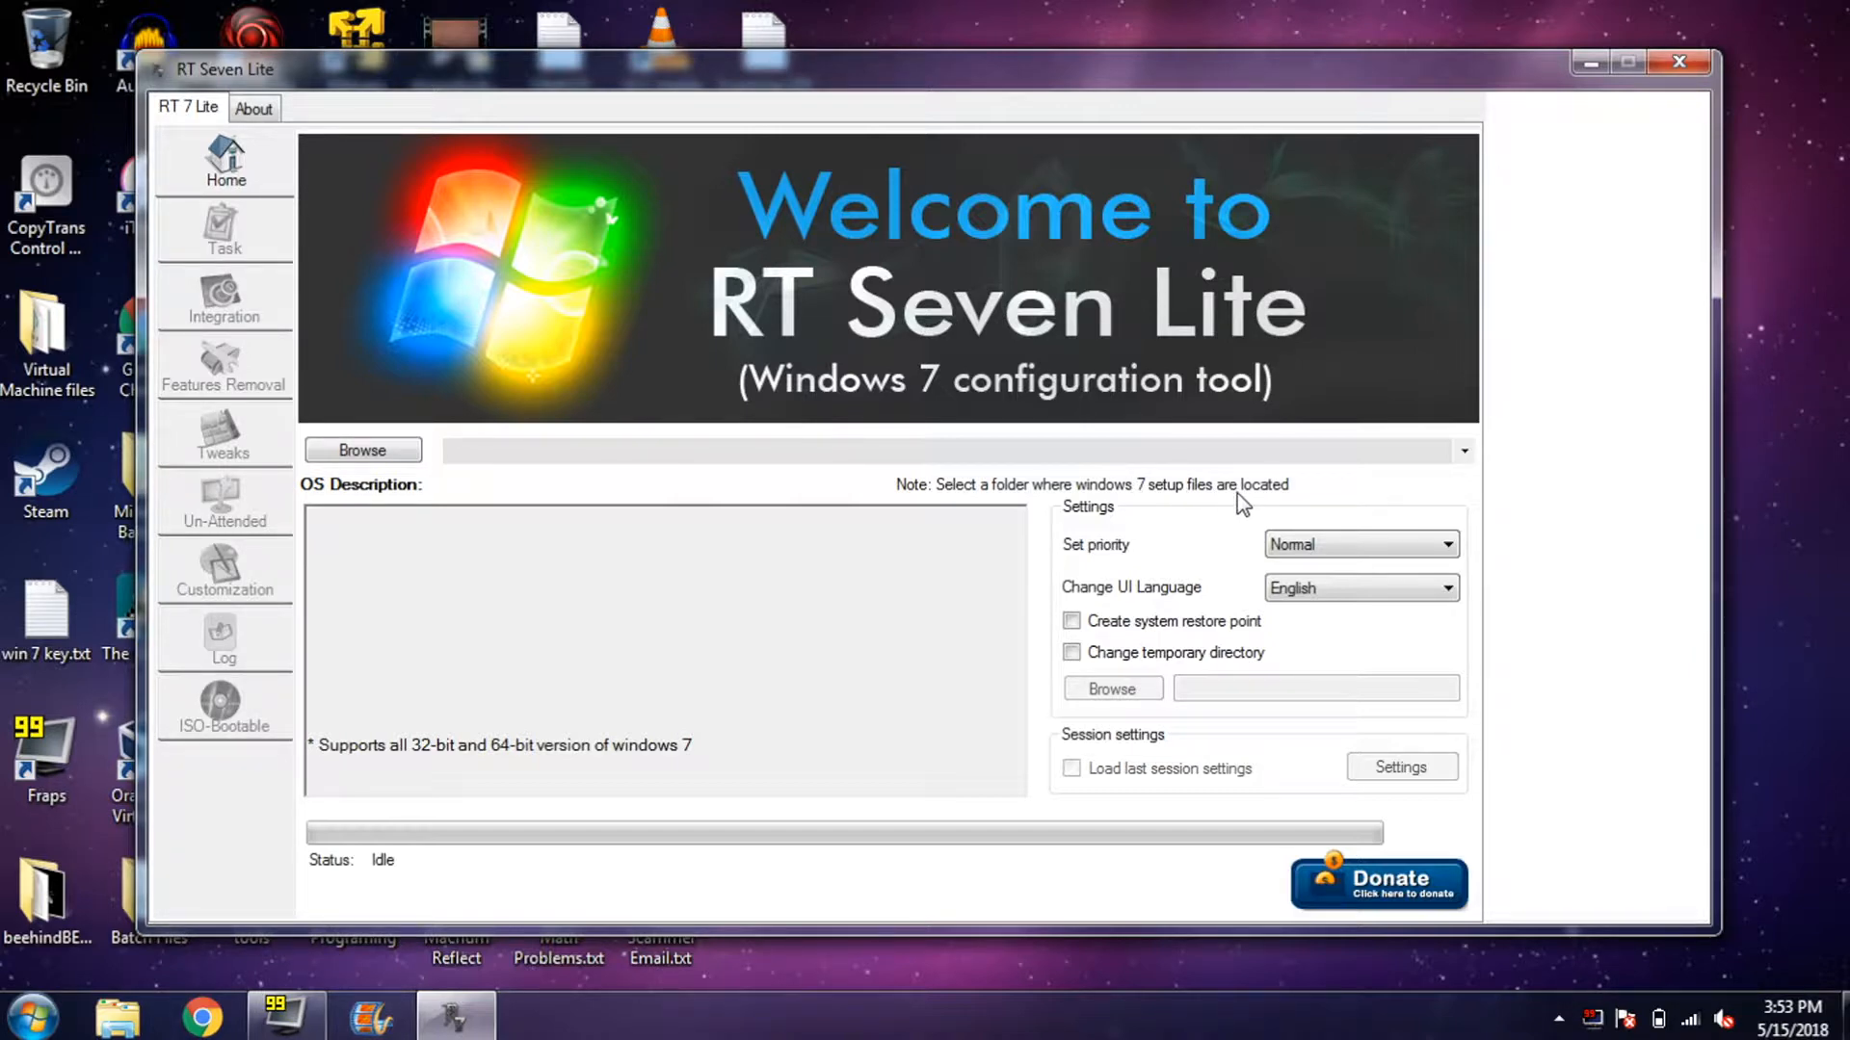
left_click_drag(1363, 94, 1555, 123)
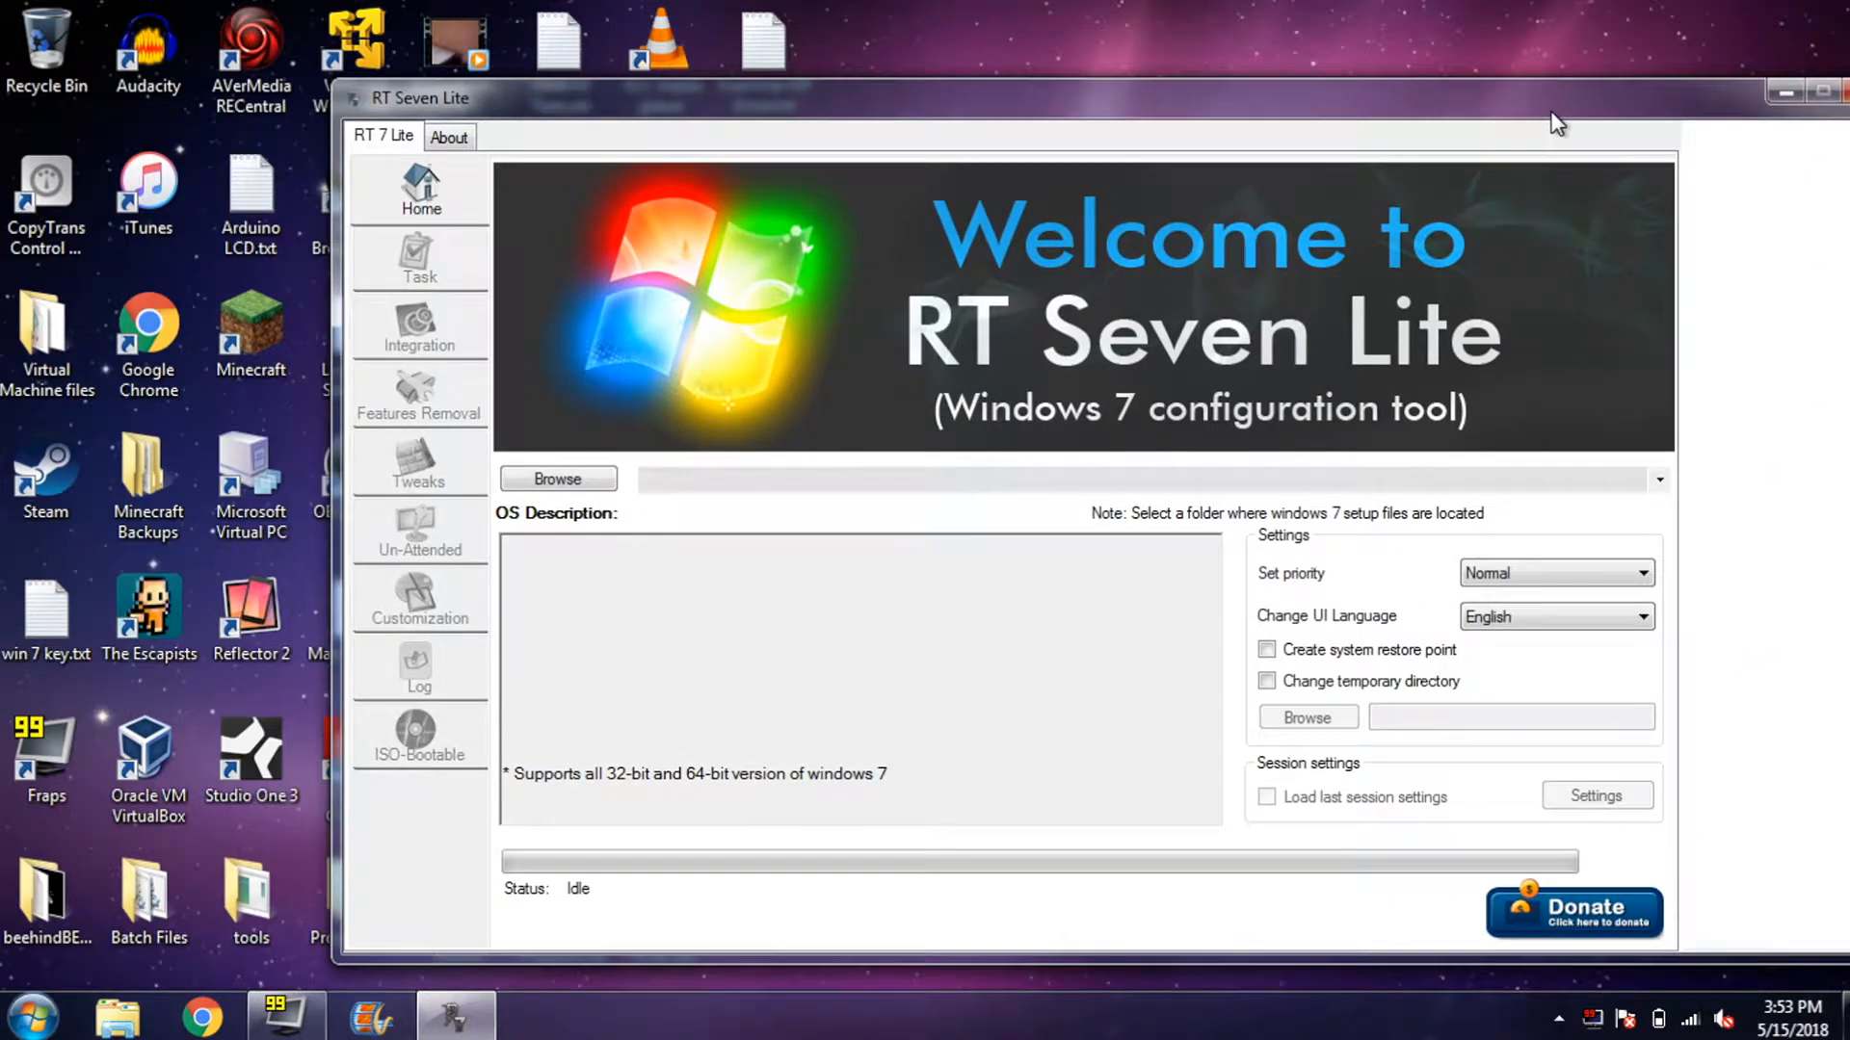
- Select the Windows 7 ISO from Virtual Machine files > Setup Disks > NT as source
left_click(512, 488)
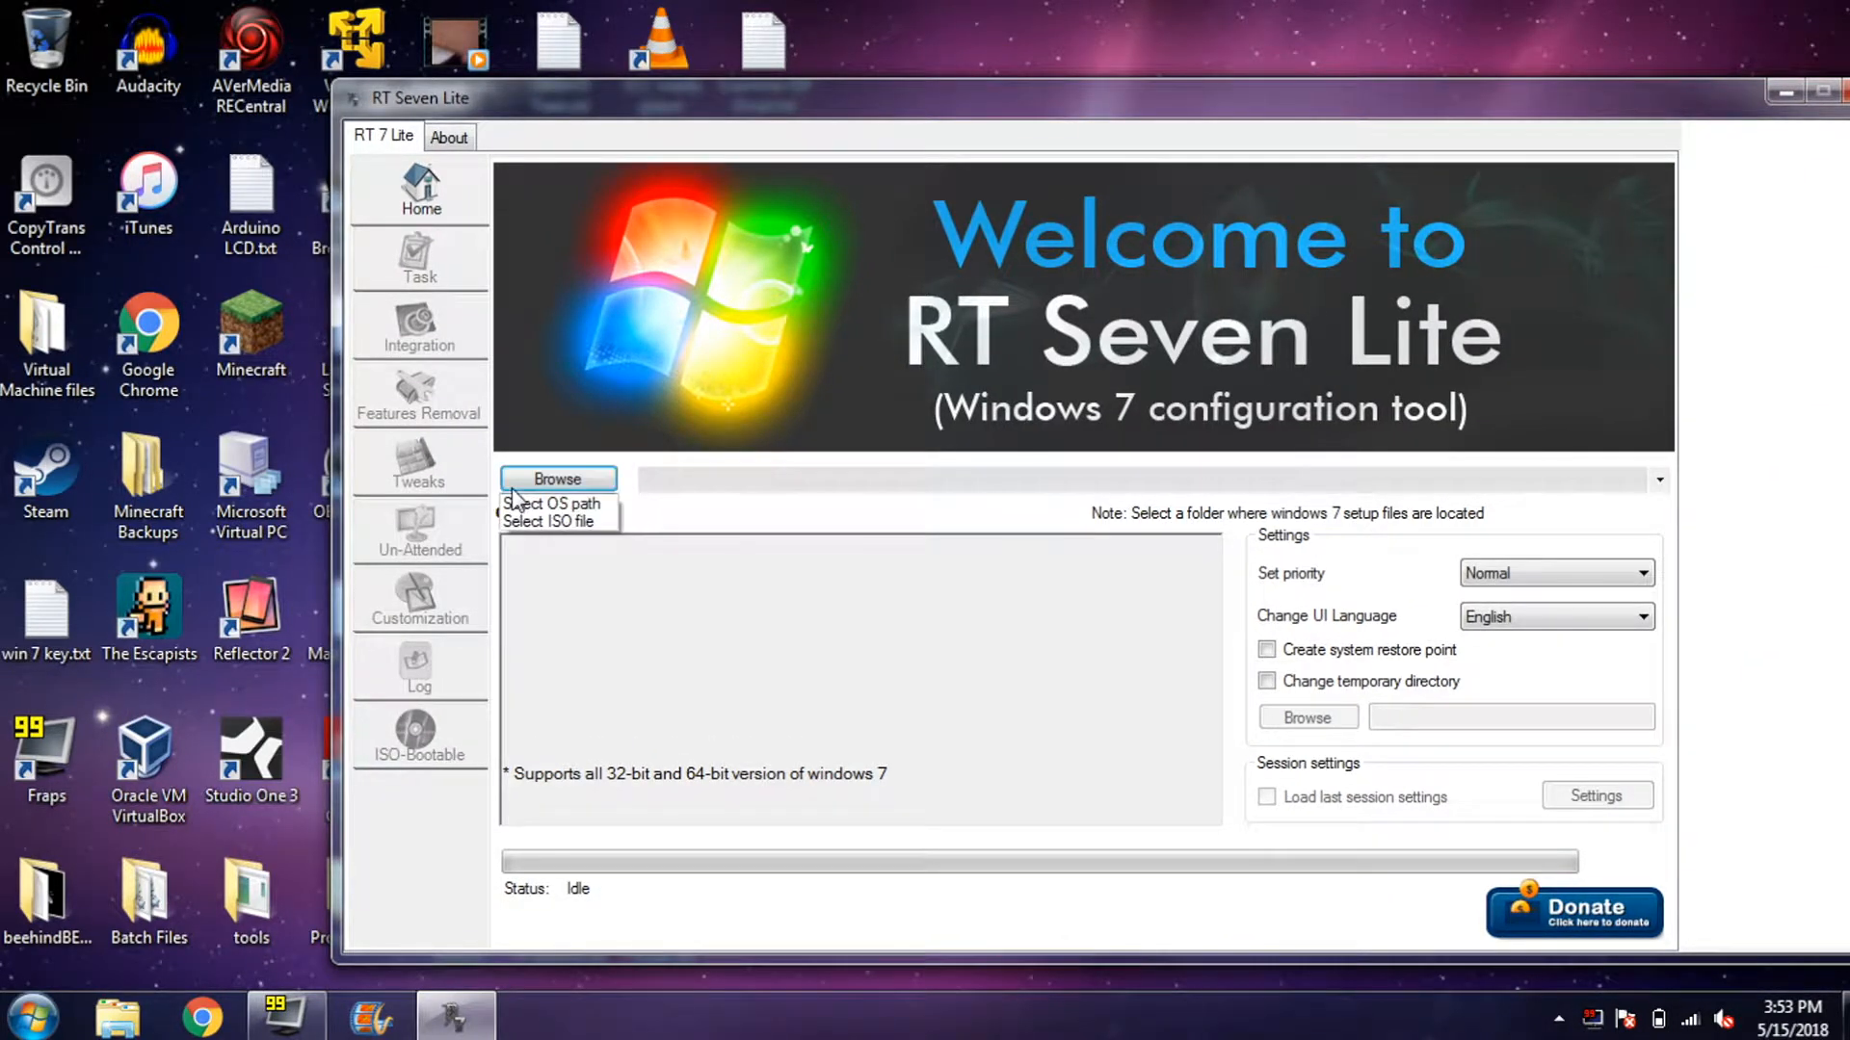
left_click(590, 521)
left_click(892, 496)
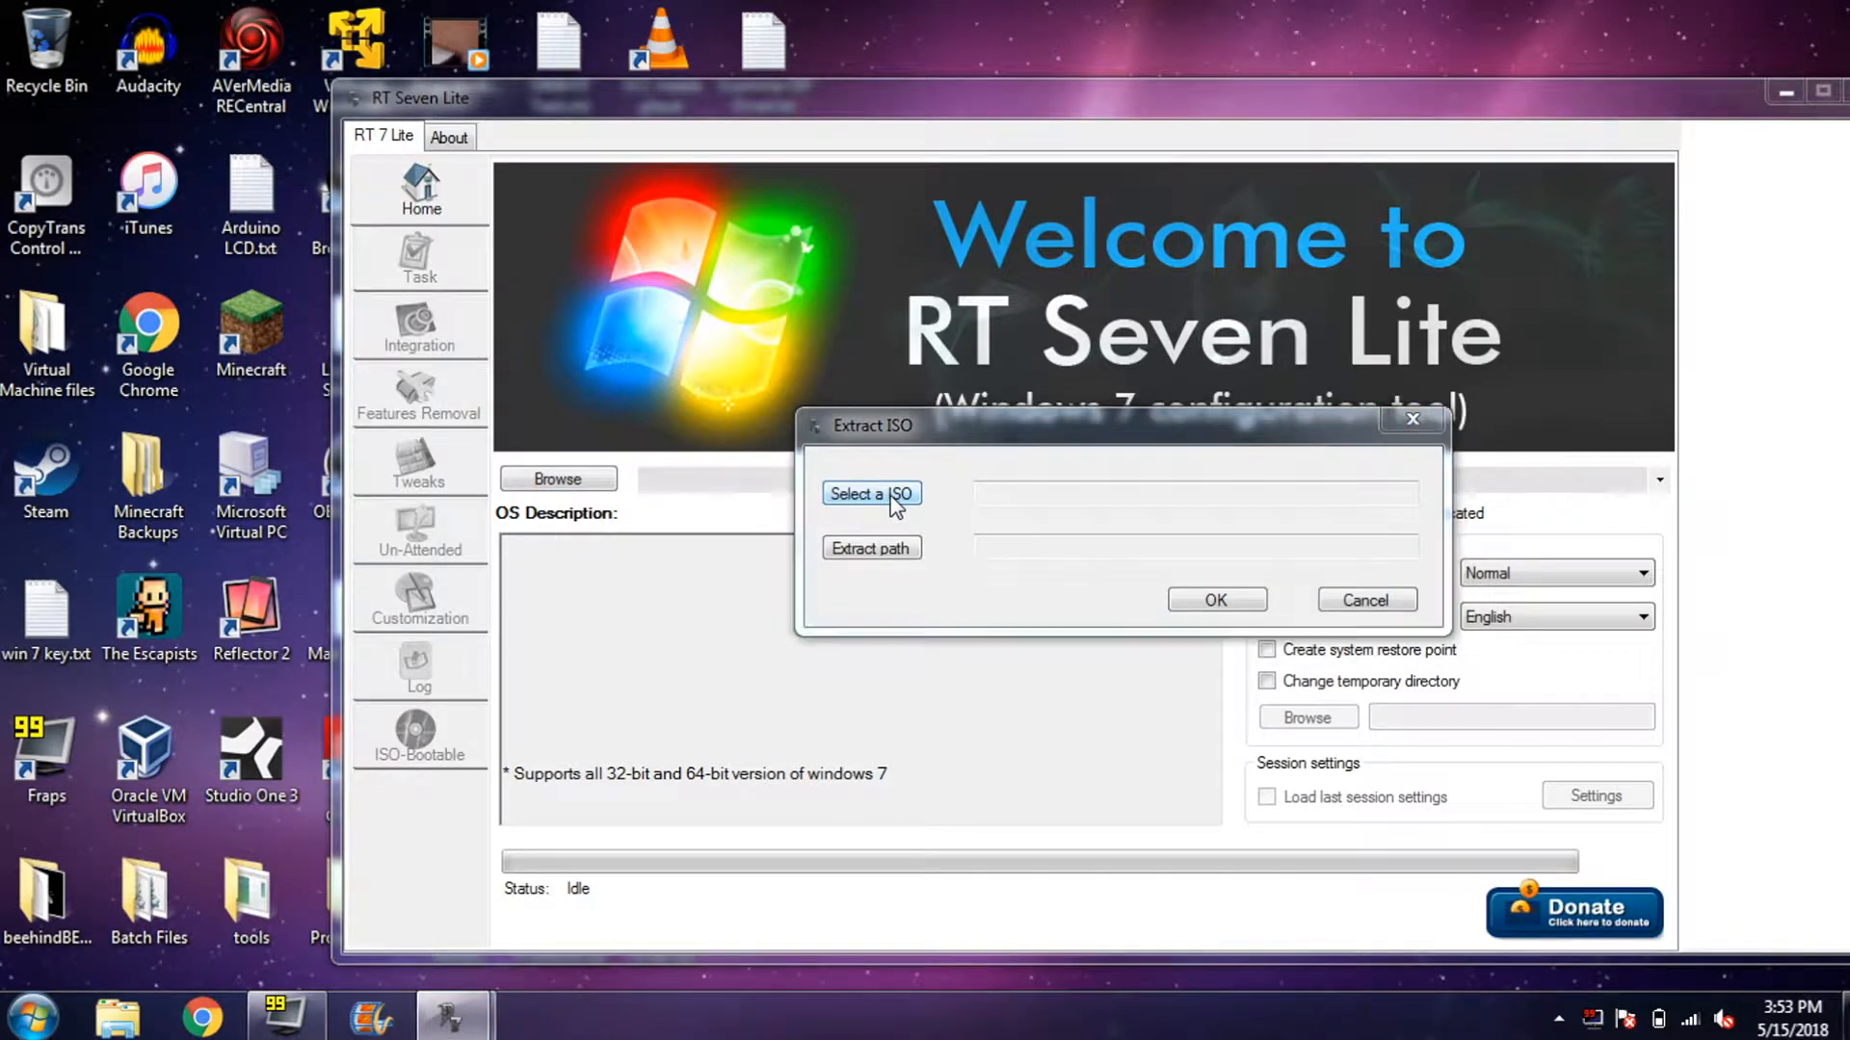
left_click(901, 476)
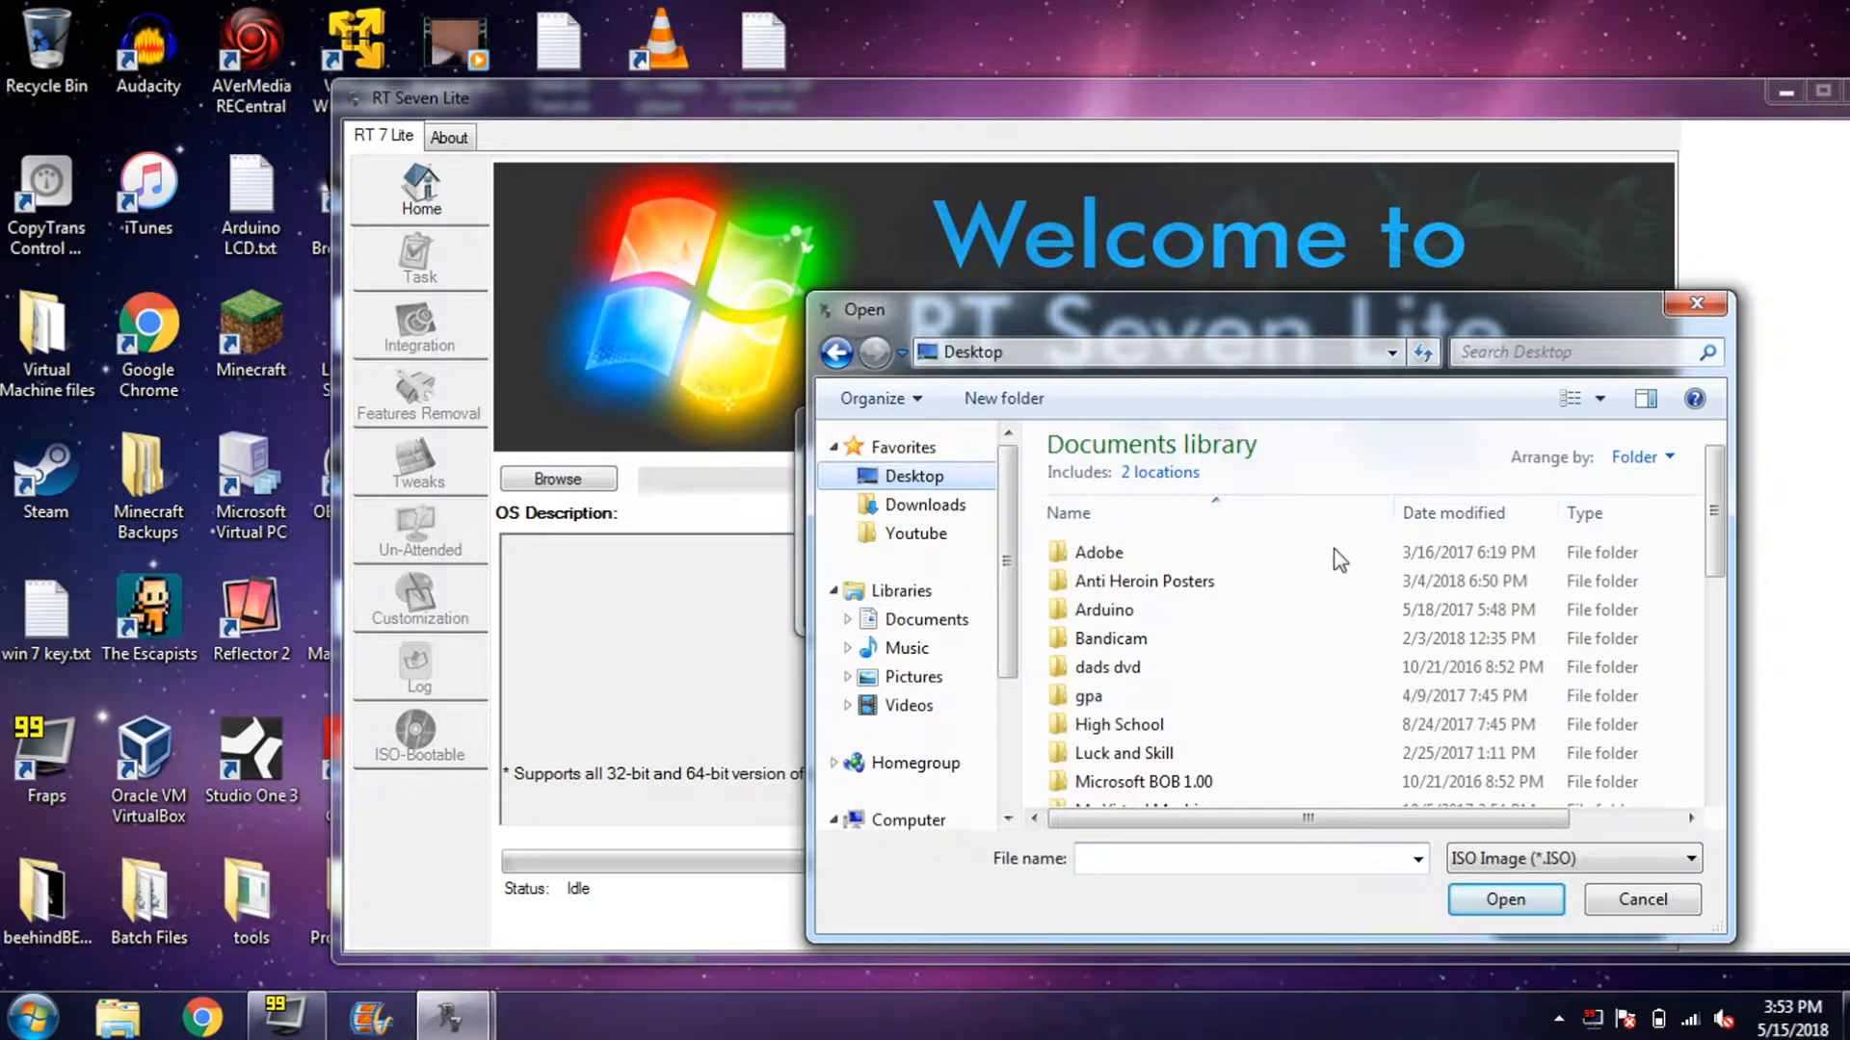
left_click_drag(1709, 523, 1714, 751)
double_click(1212, 747)
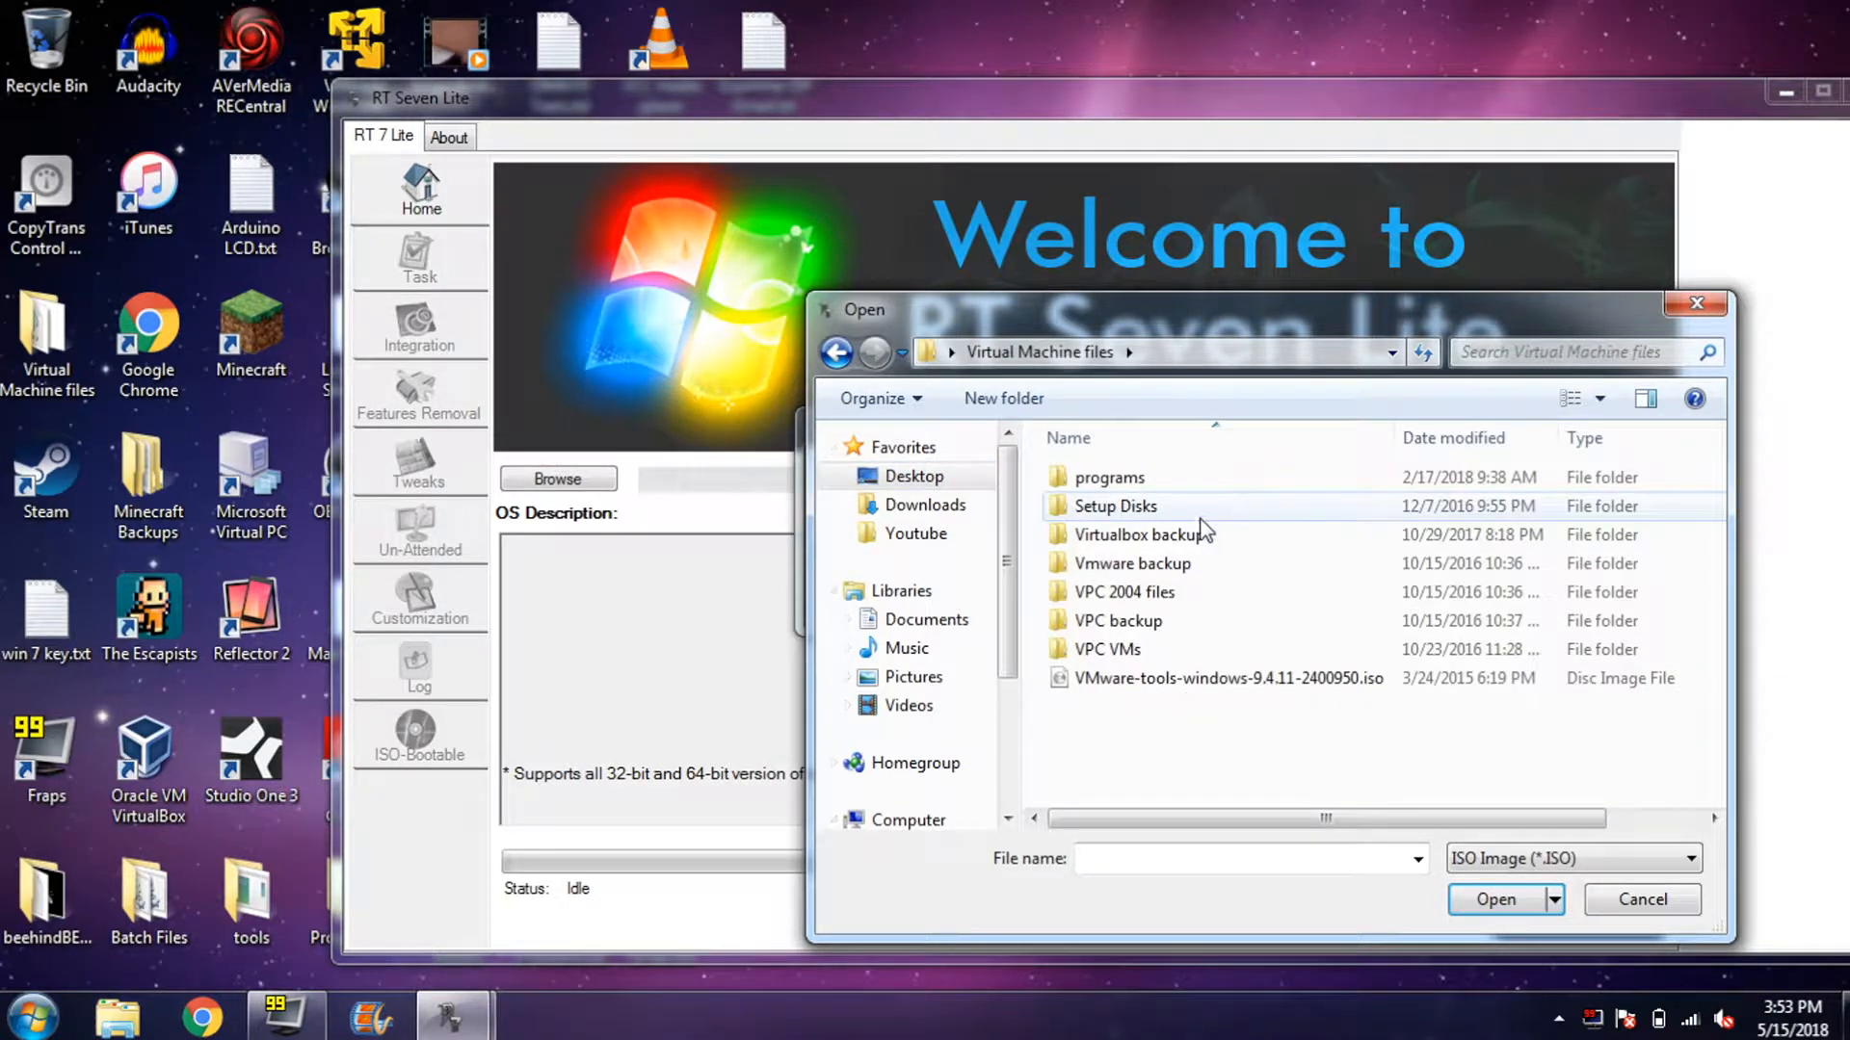
double_click(1137, 506)
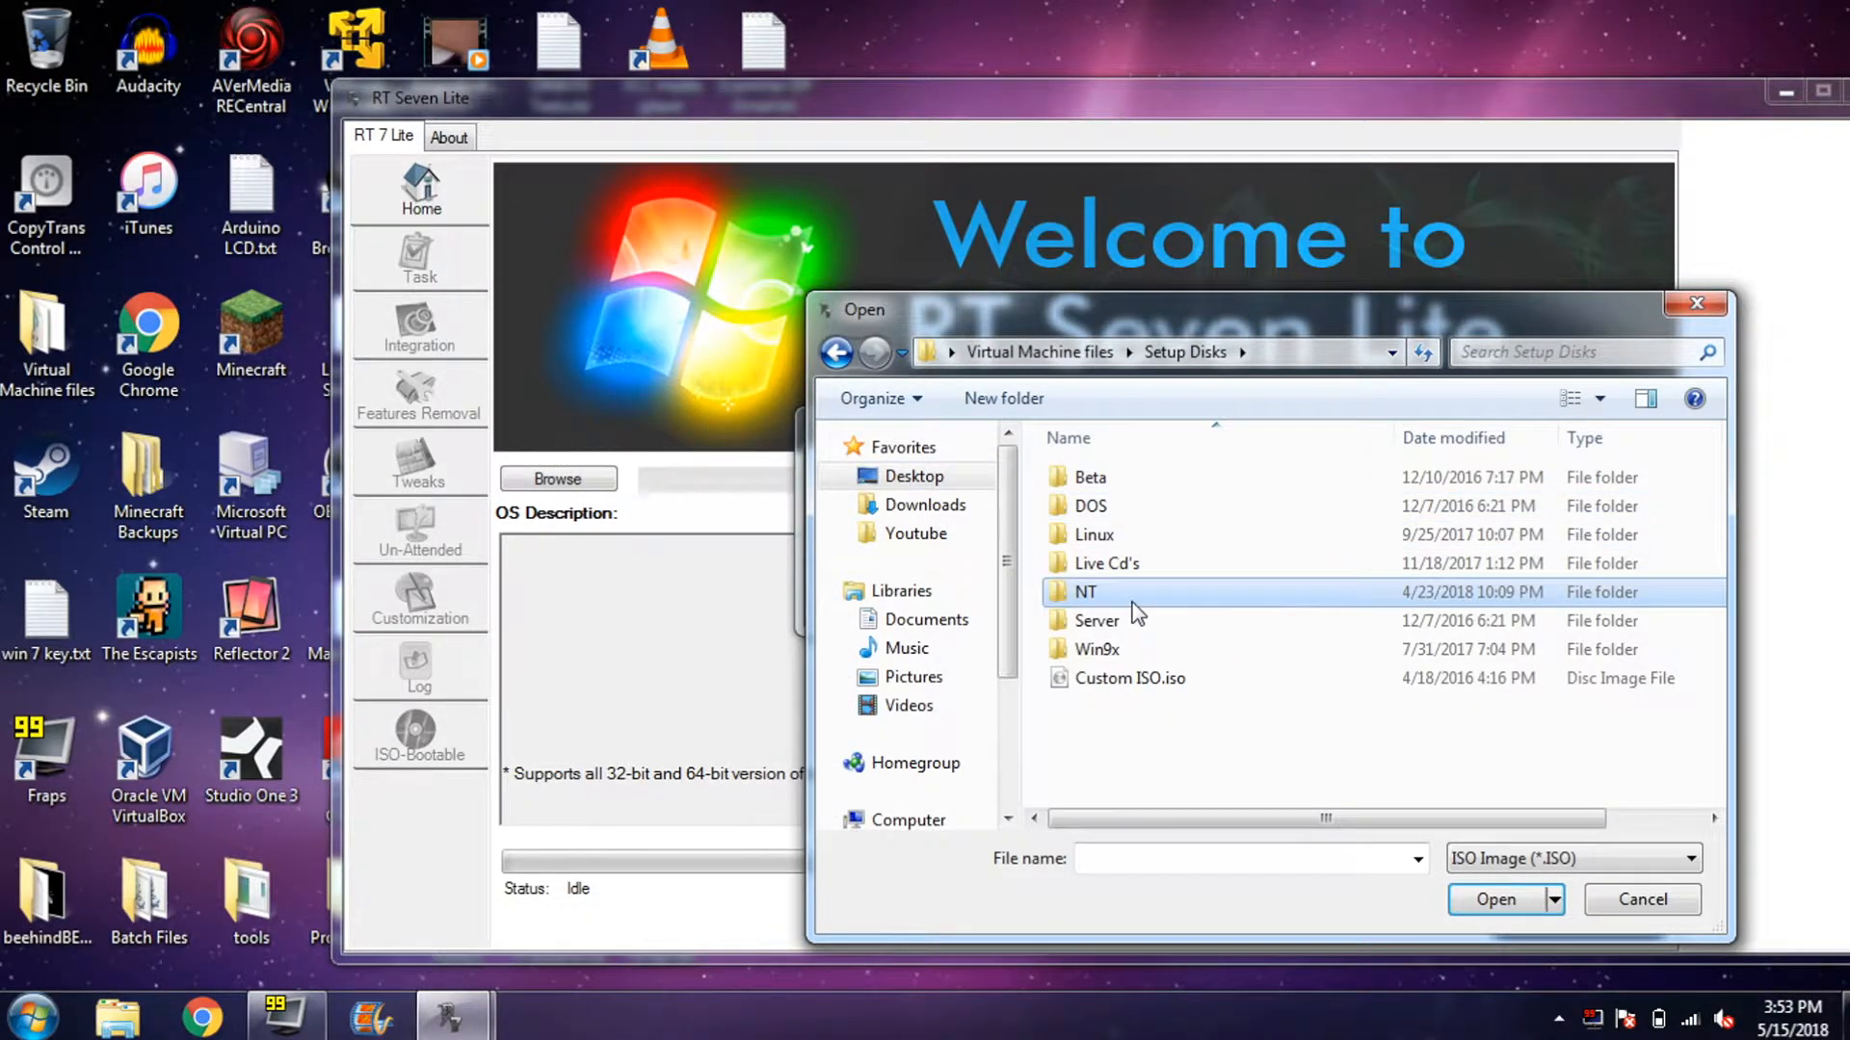
double_click(1156, 591)
double_click(1239, 568)
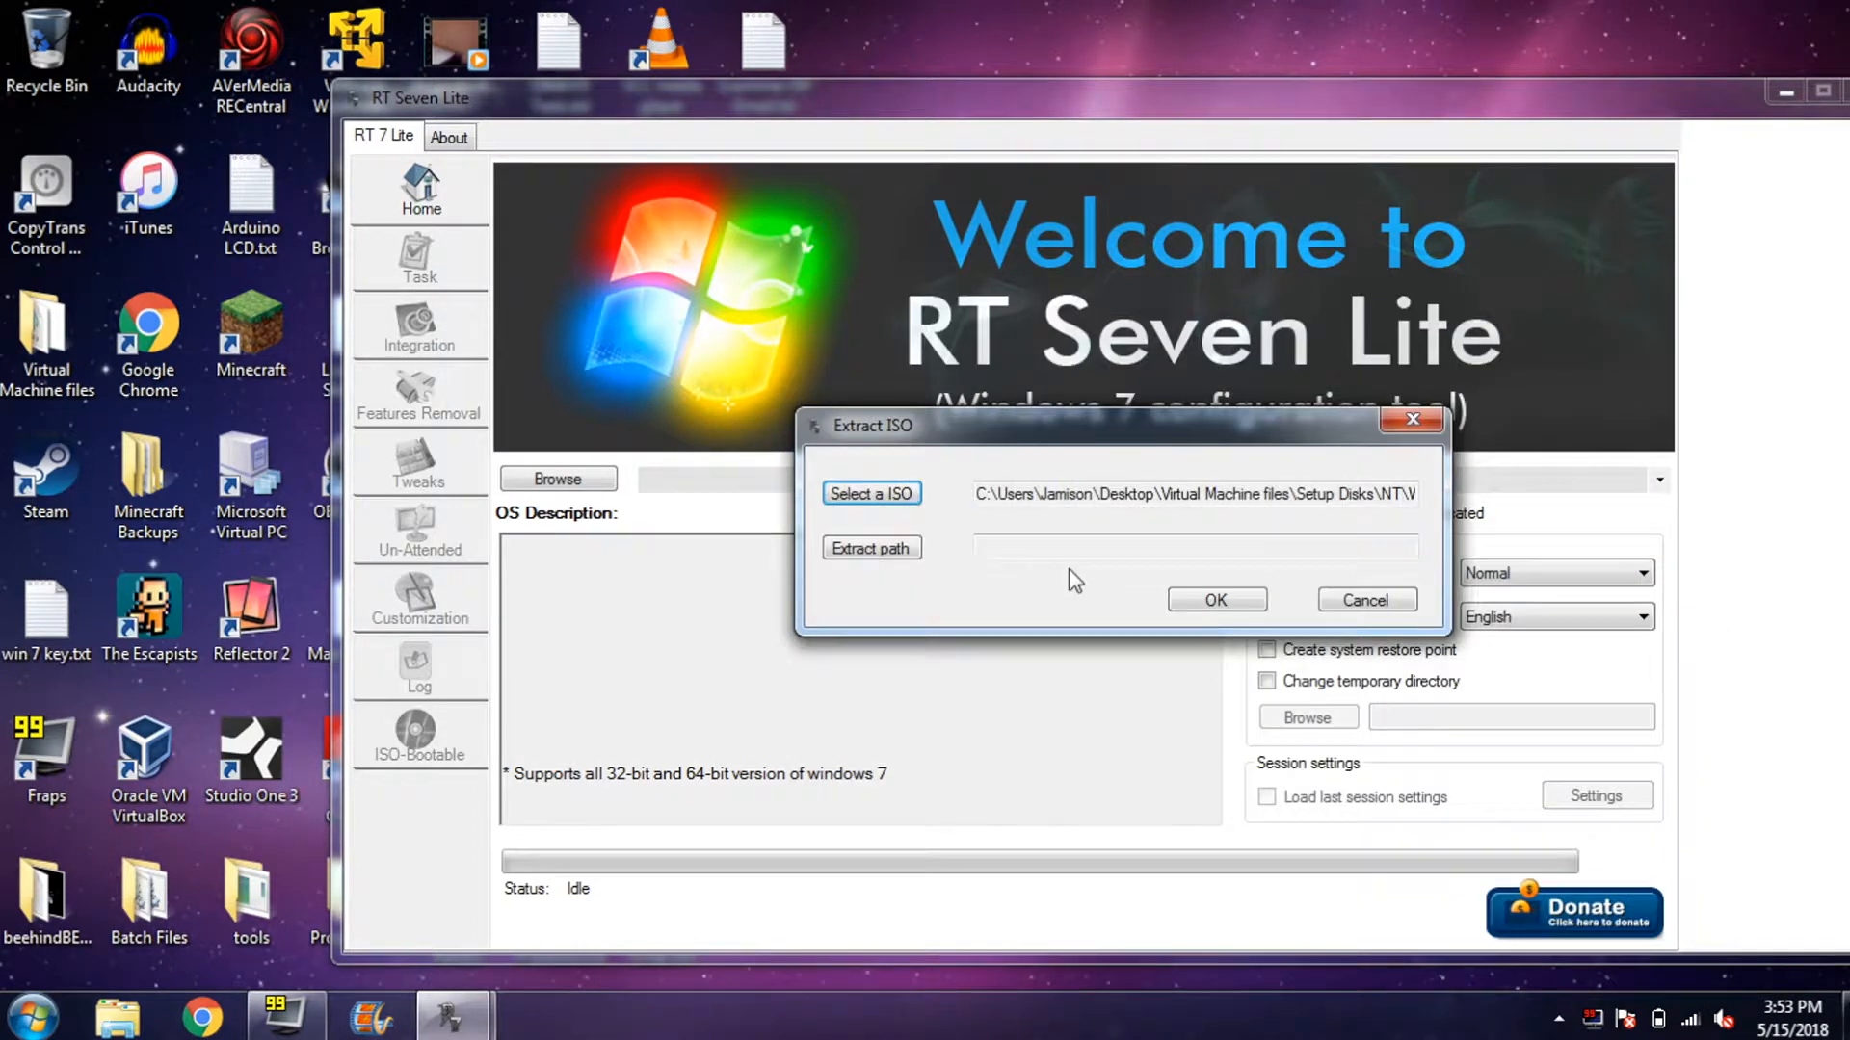
- Set the extract path to a new Desktop folder named WIN7
left_click(882, 563)
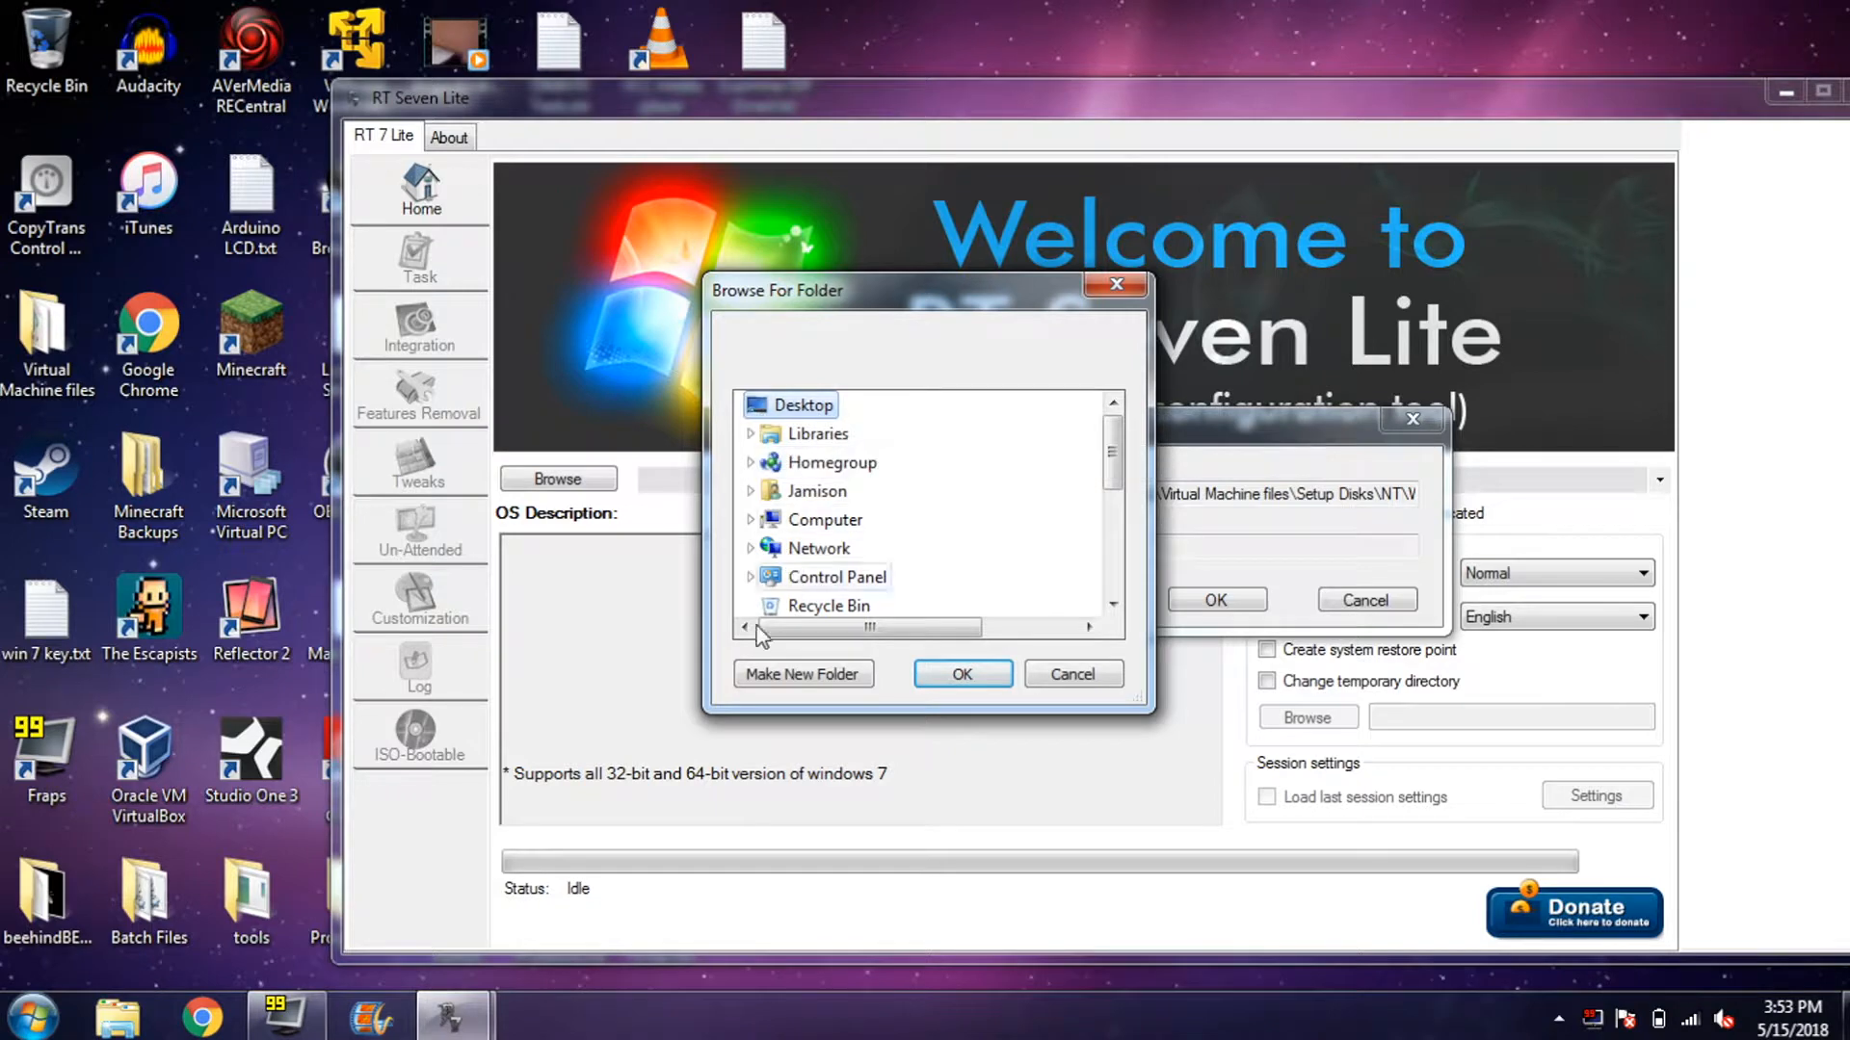
left_click(782, 674)
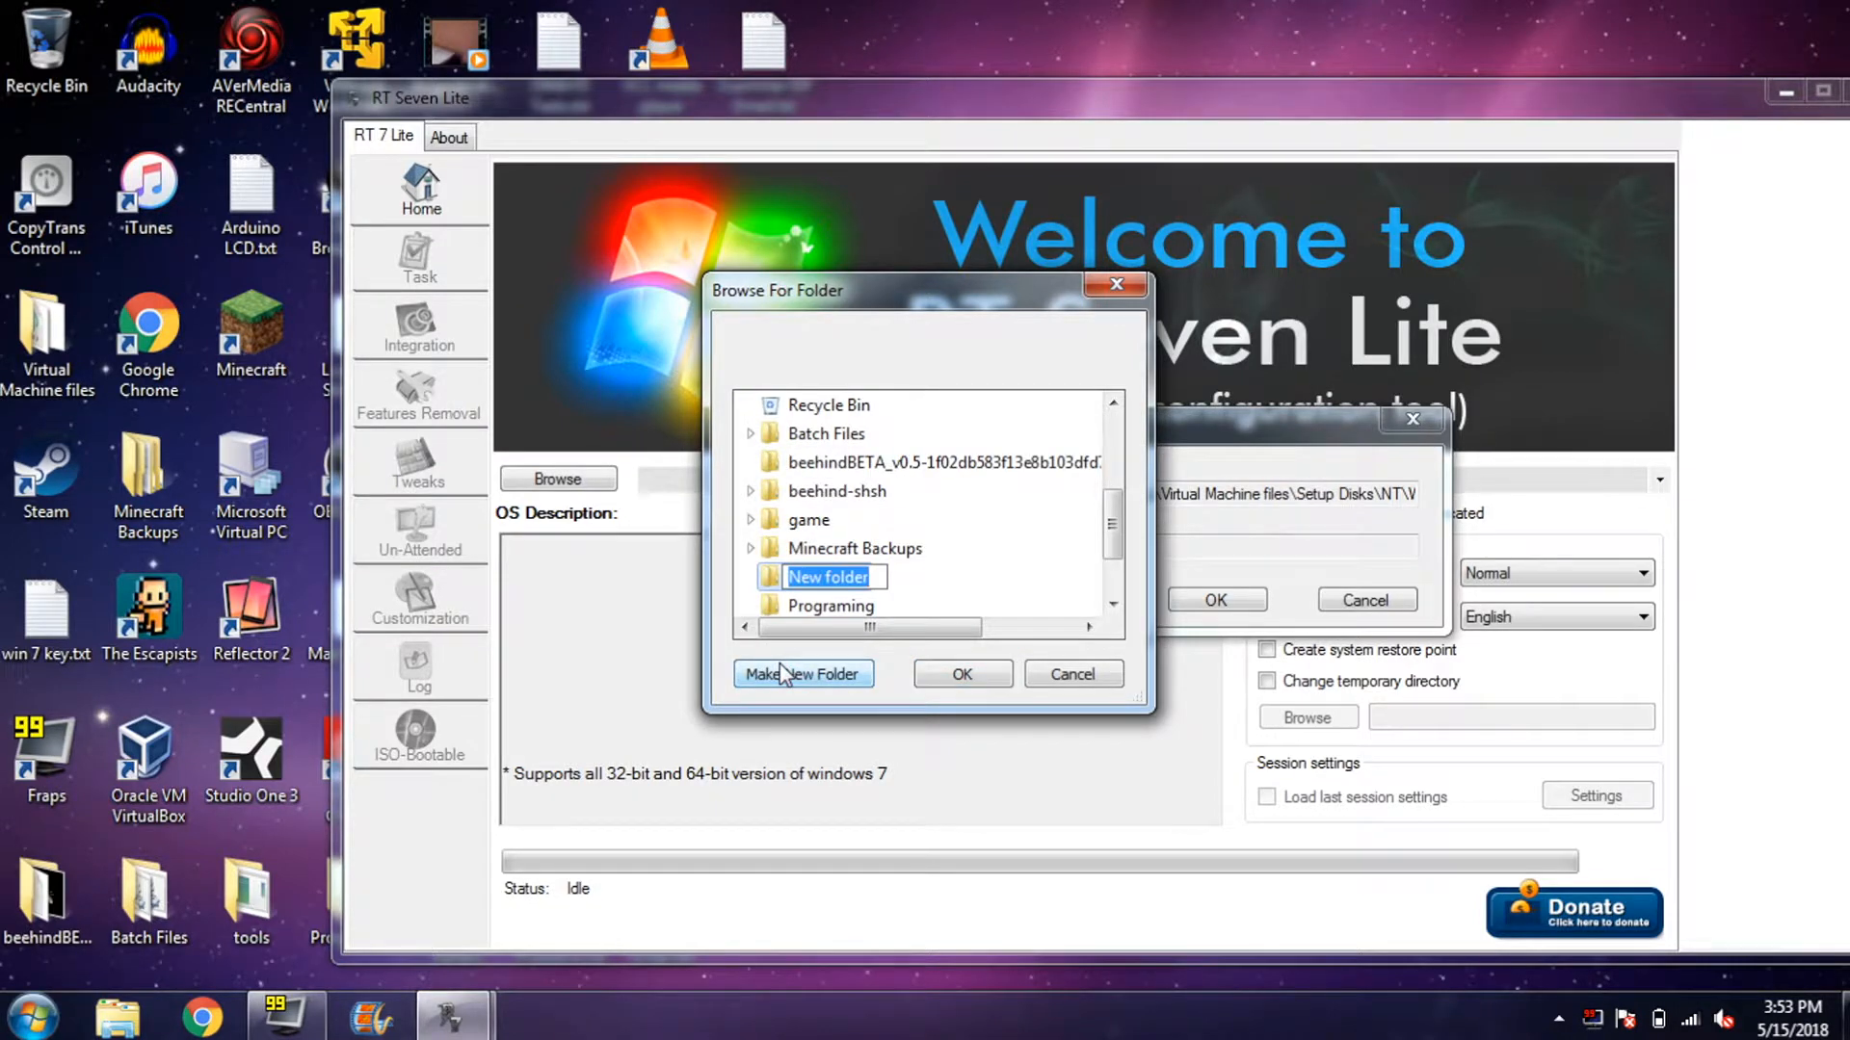
type("W")
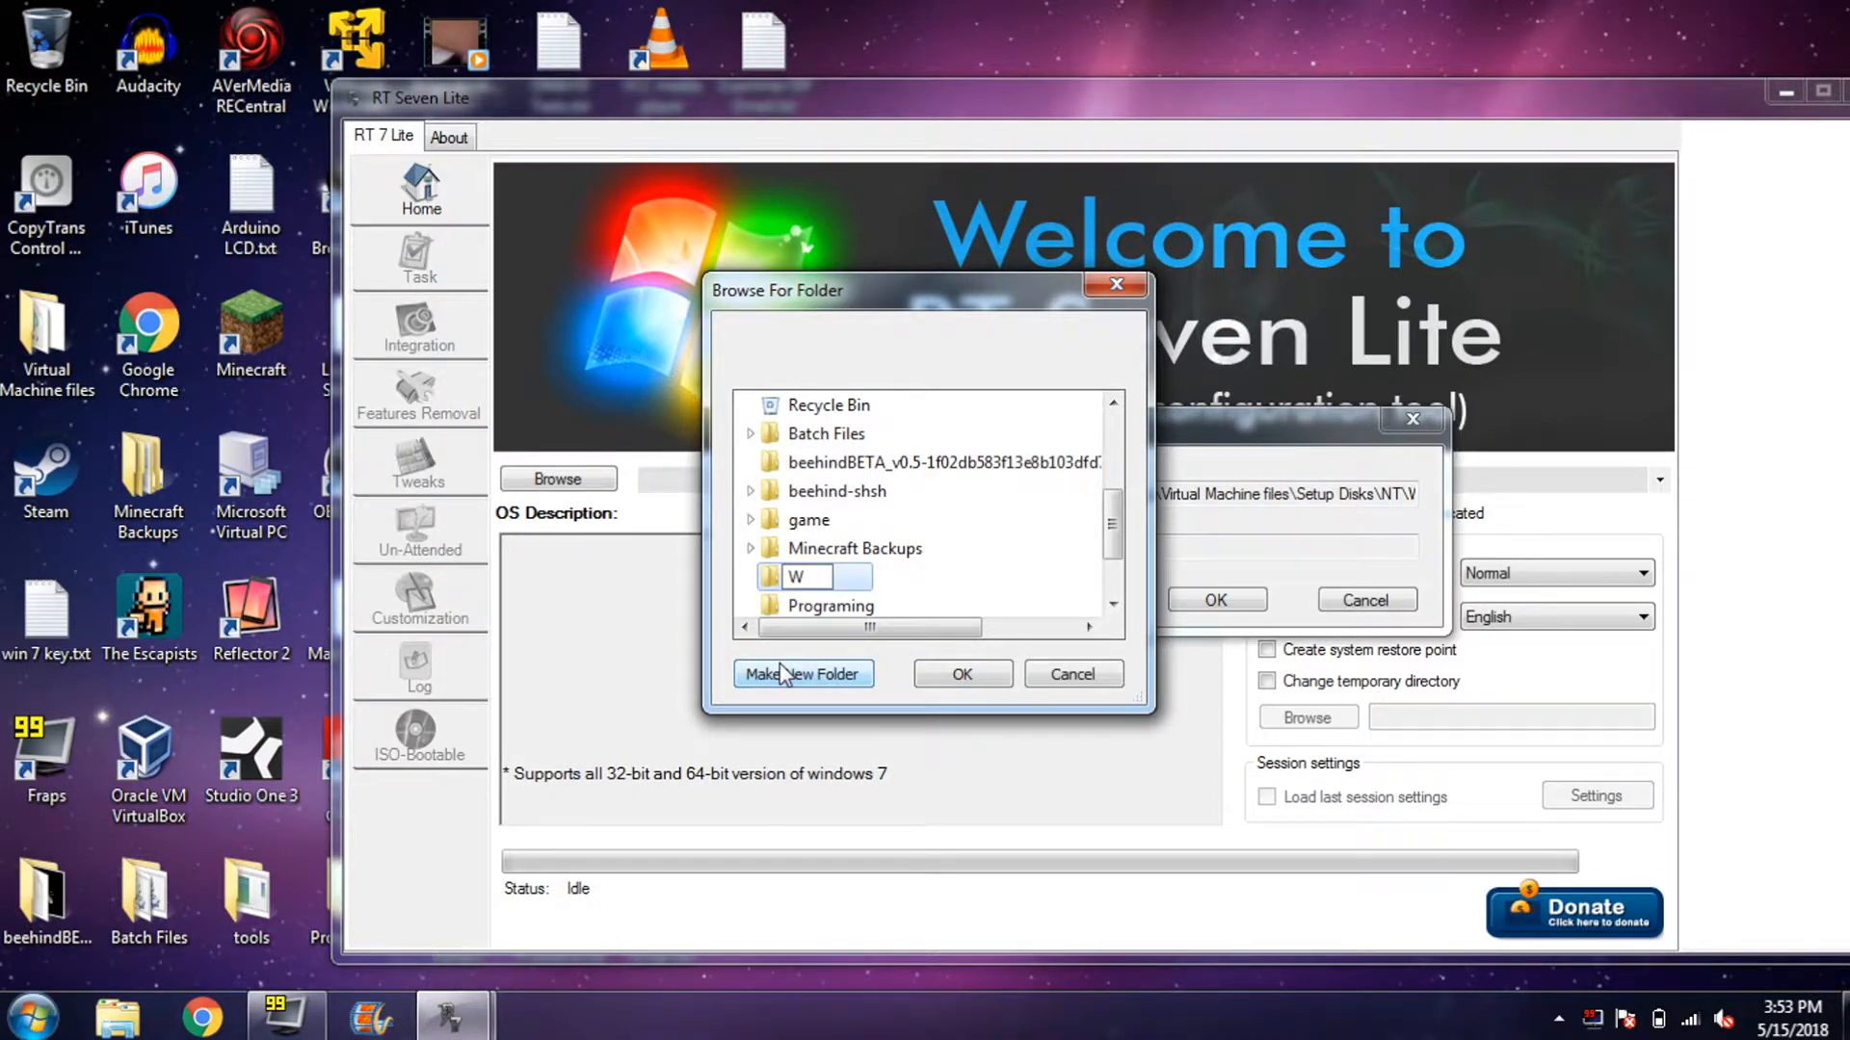
type("IN7")
key("Return")
key("Return")
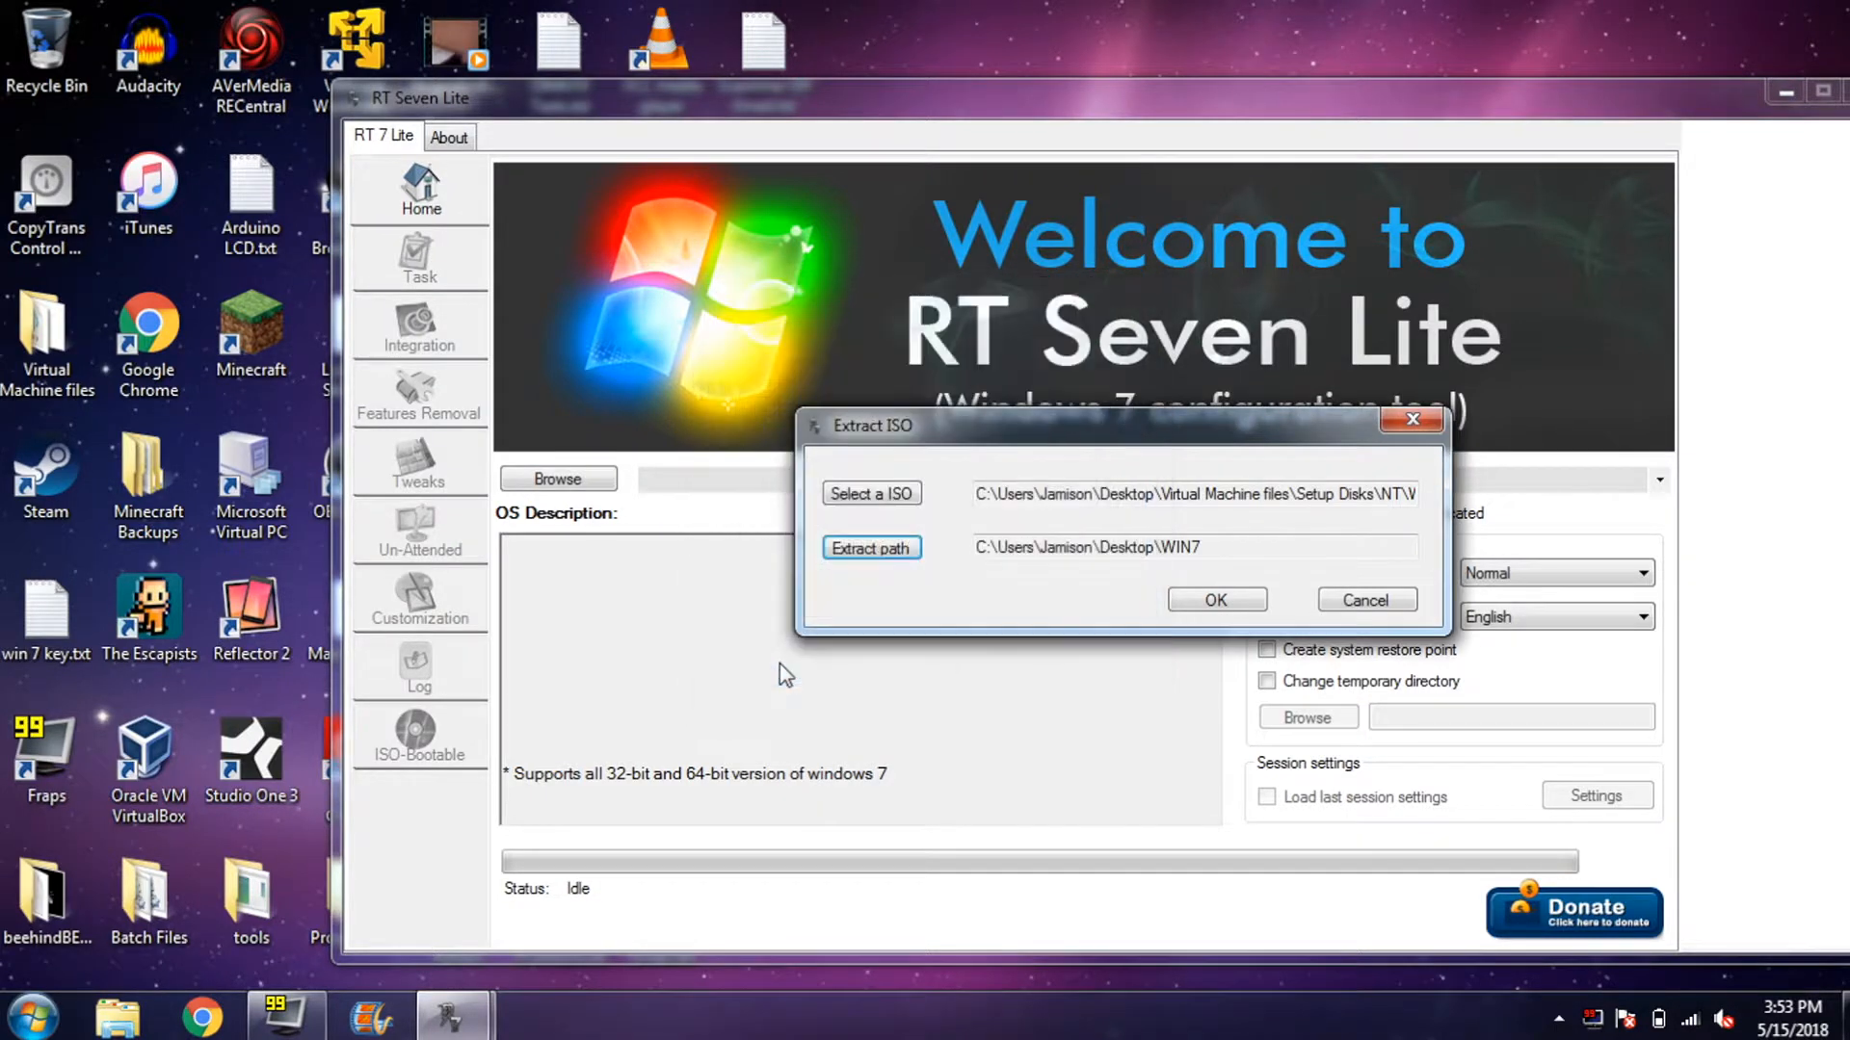
- Extract the ISO into WIN7 and choose the Windows 7 PROFESSIONAL edition
left_click(1228, 603)
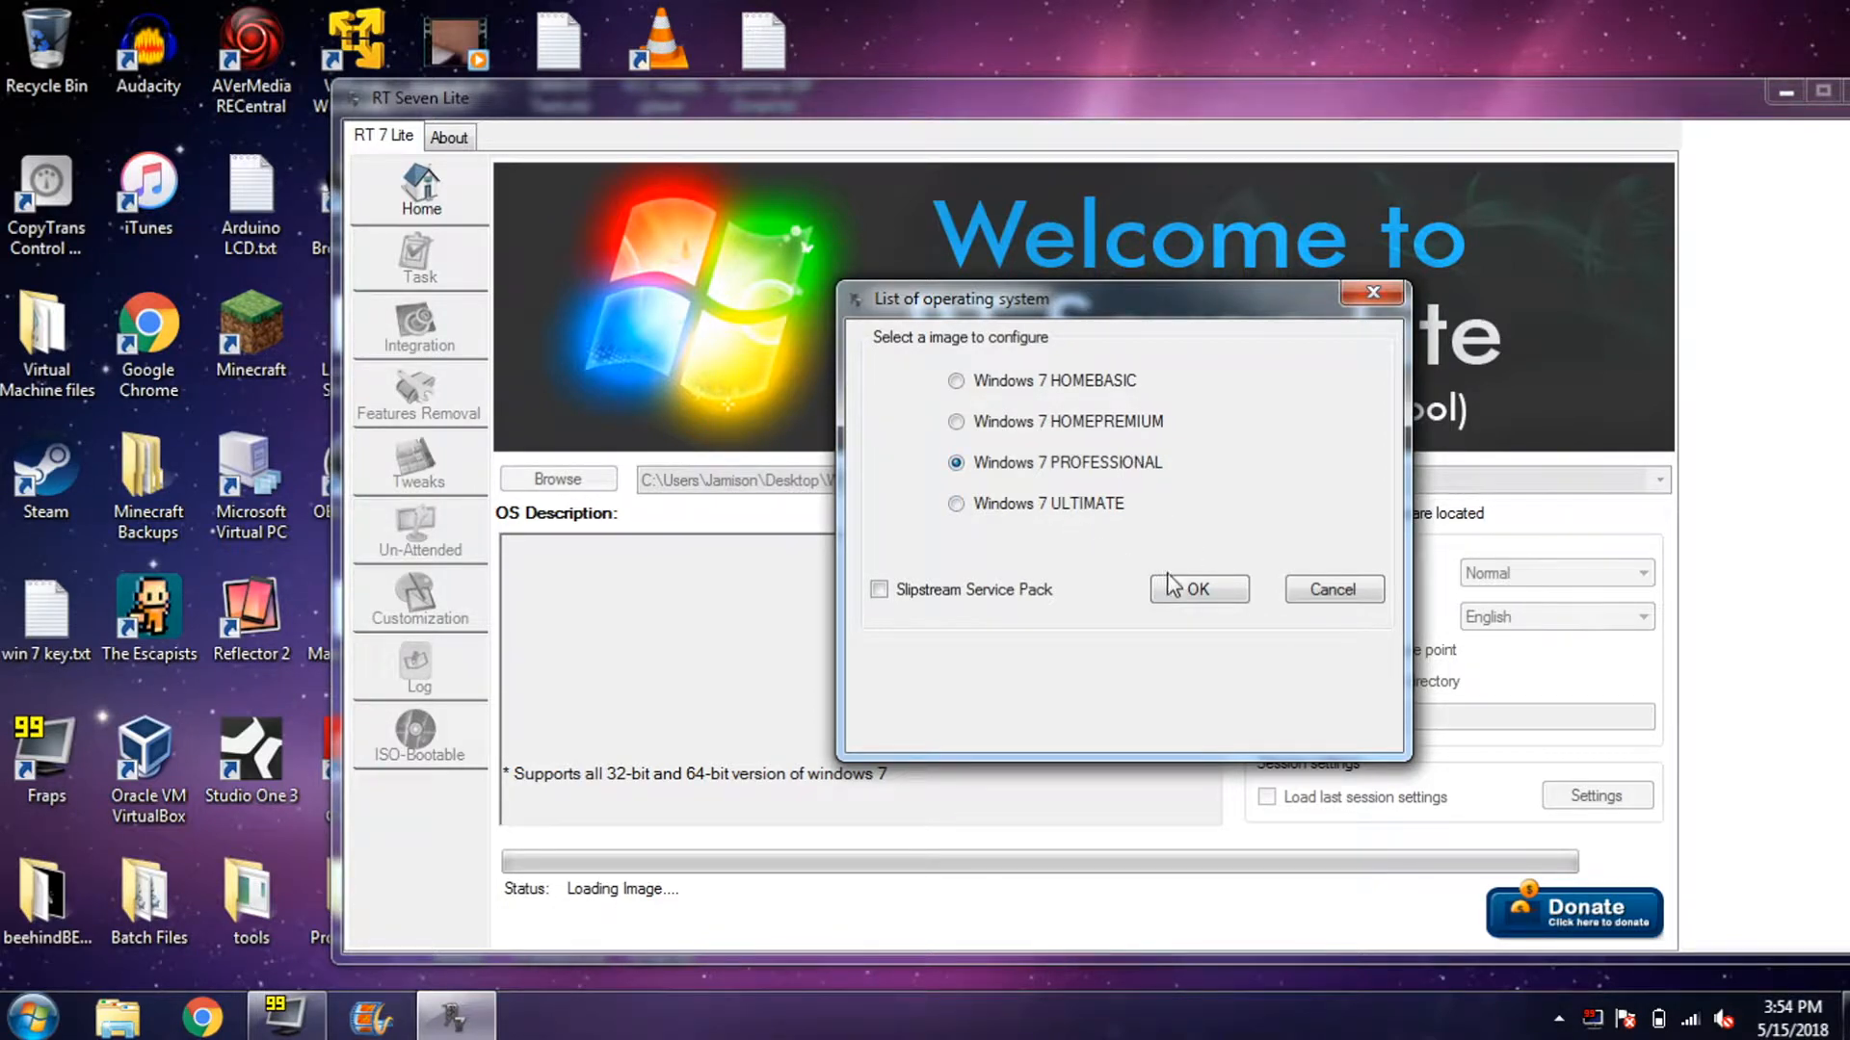
left_click(1170, 586)
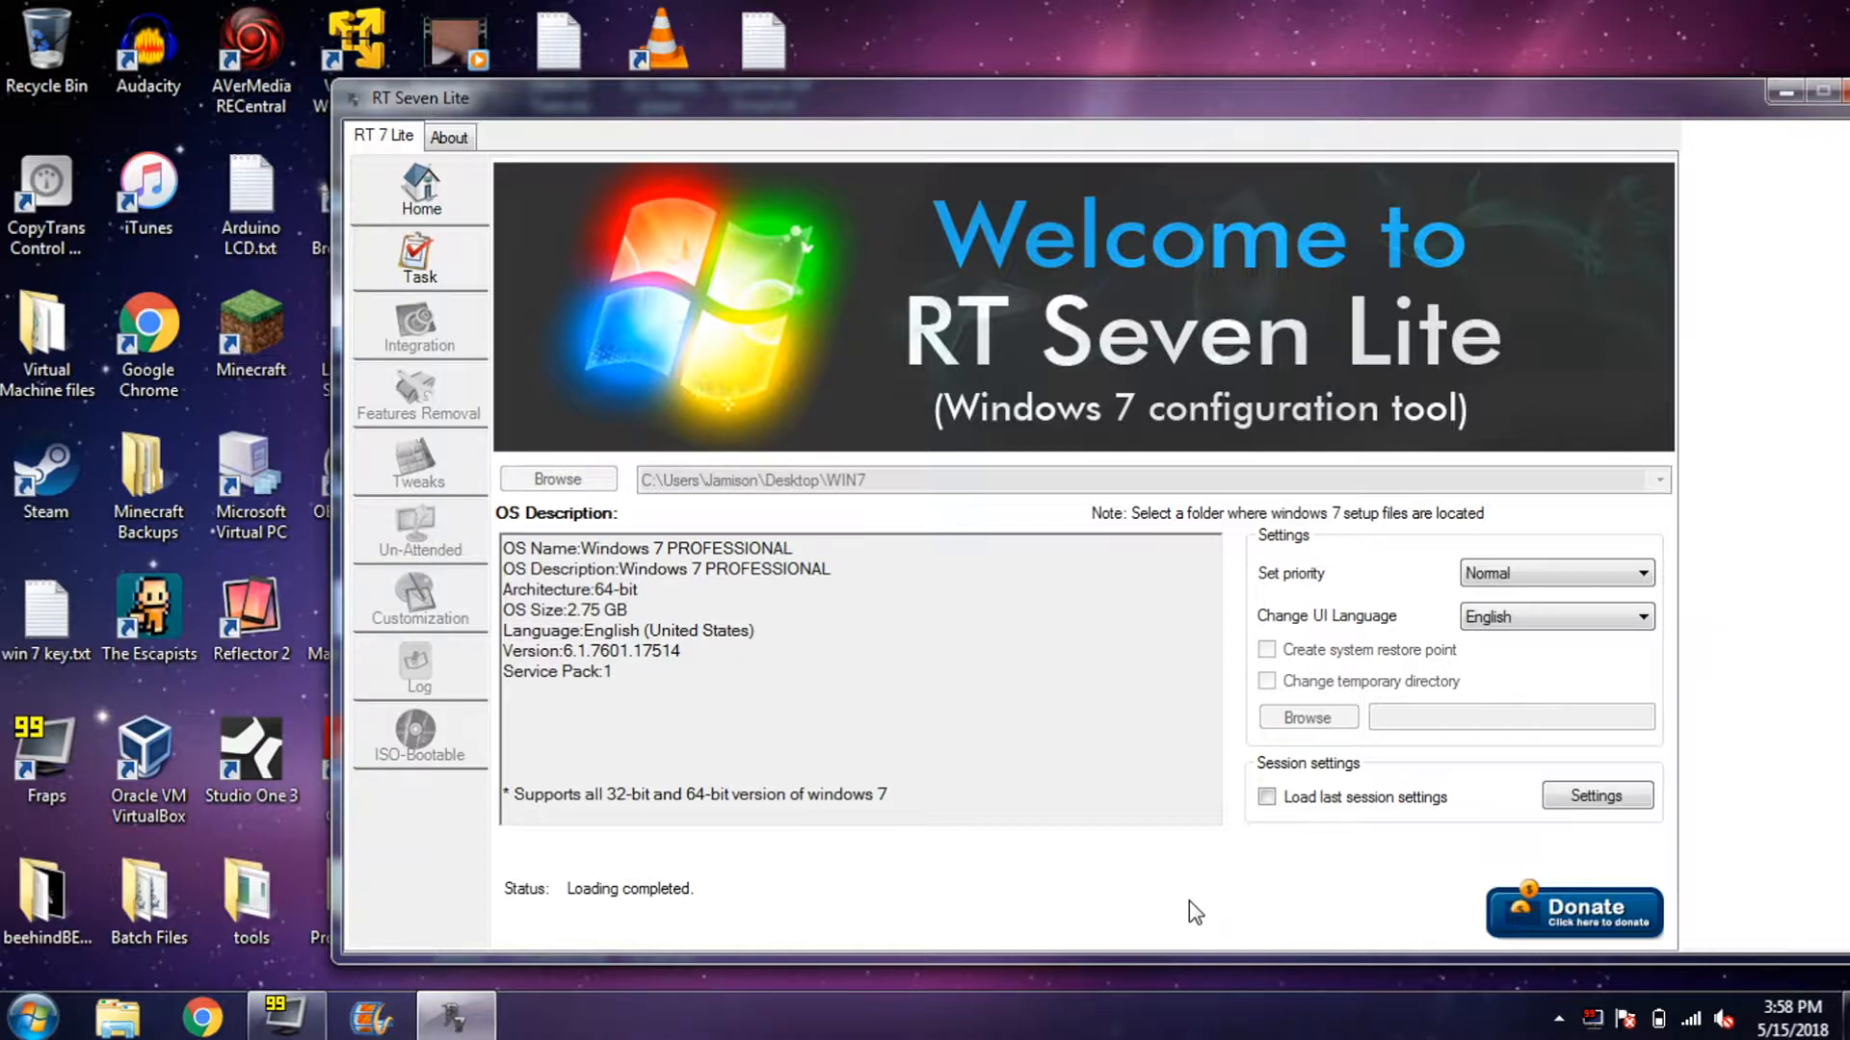
- On the Task page, clear the script errors and tick Integration, Un-Attended and ISO Bootable
left_click(405, 275)
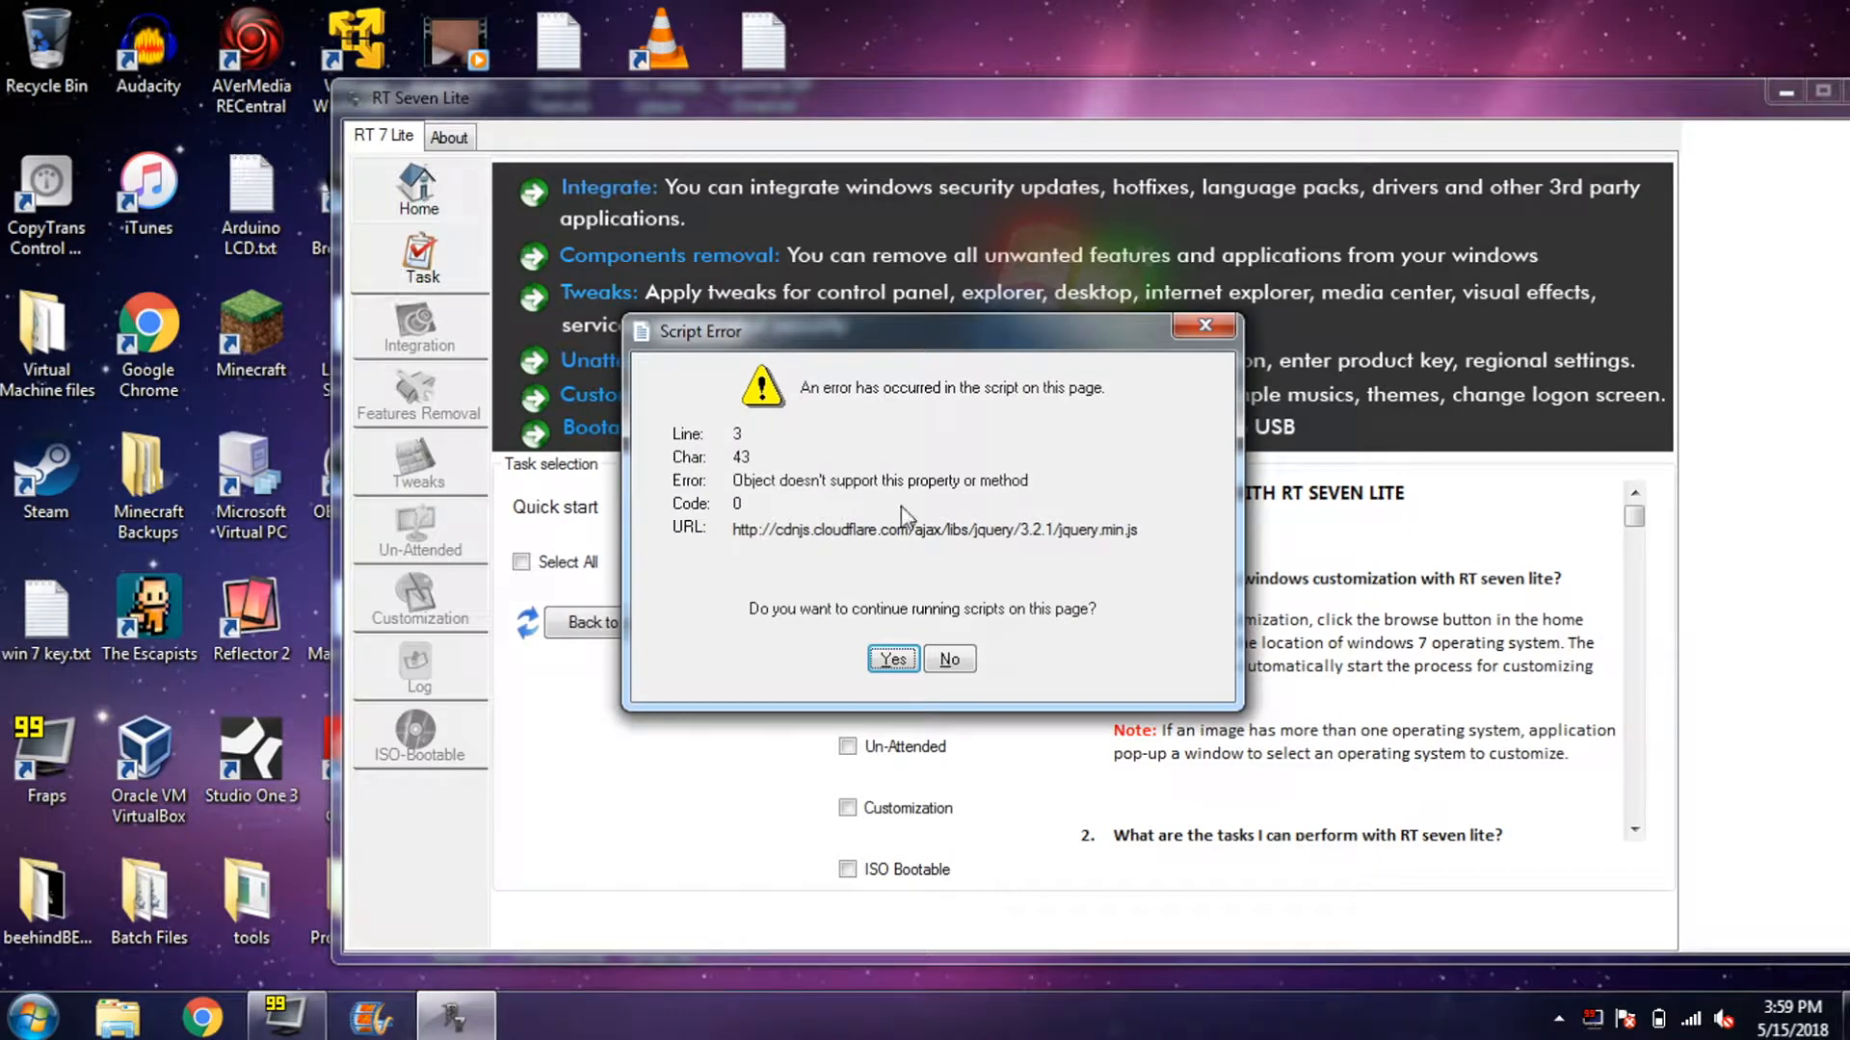
left_click(893, 660)
left_click(950, 661)
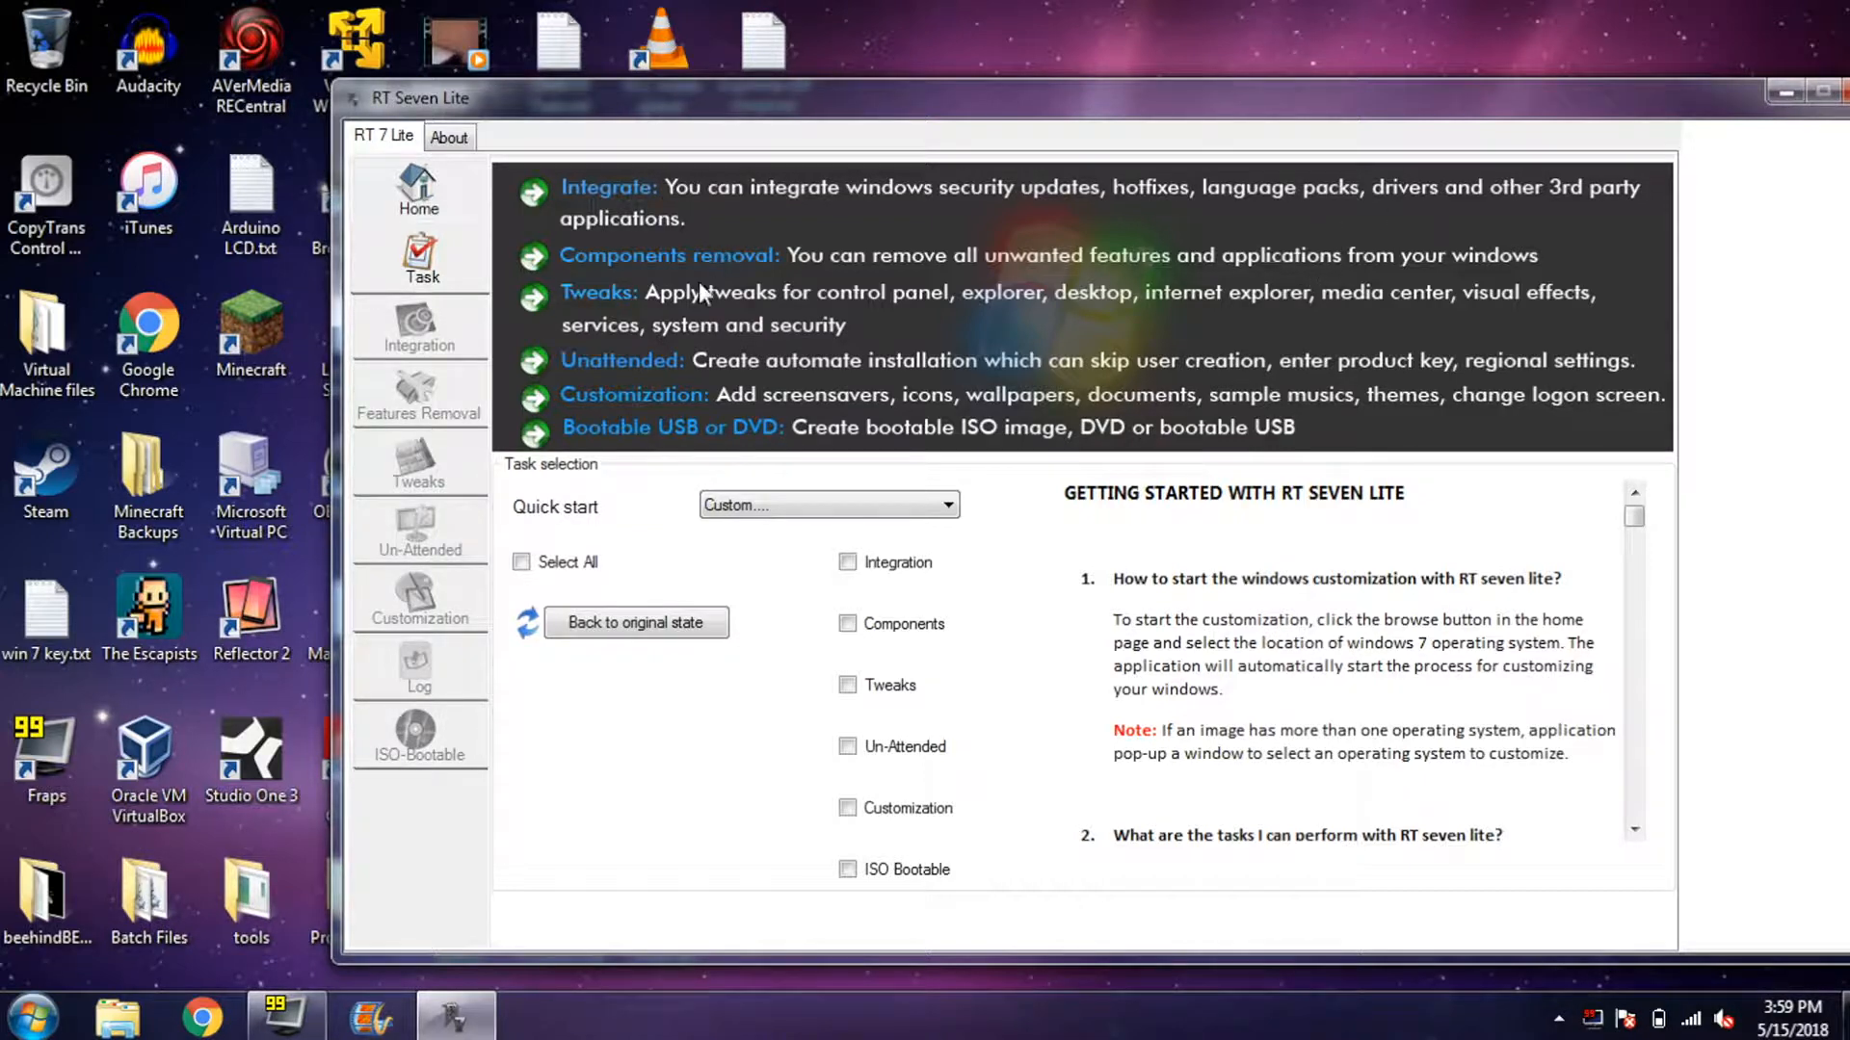
left_click(872, 570)
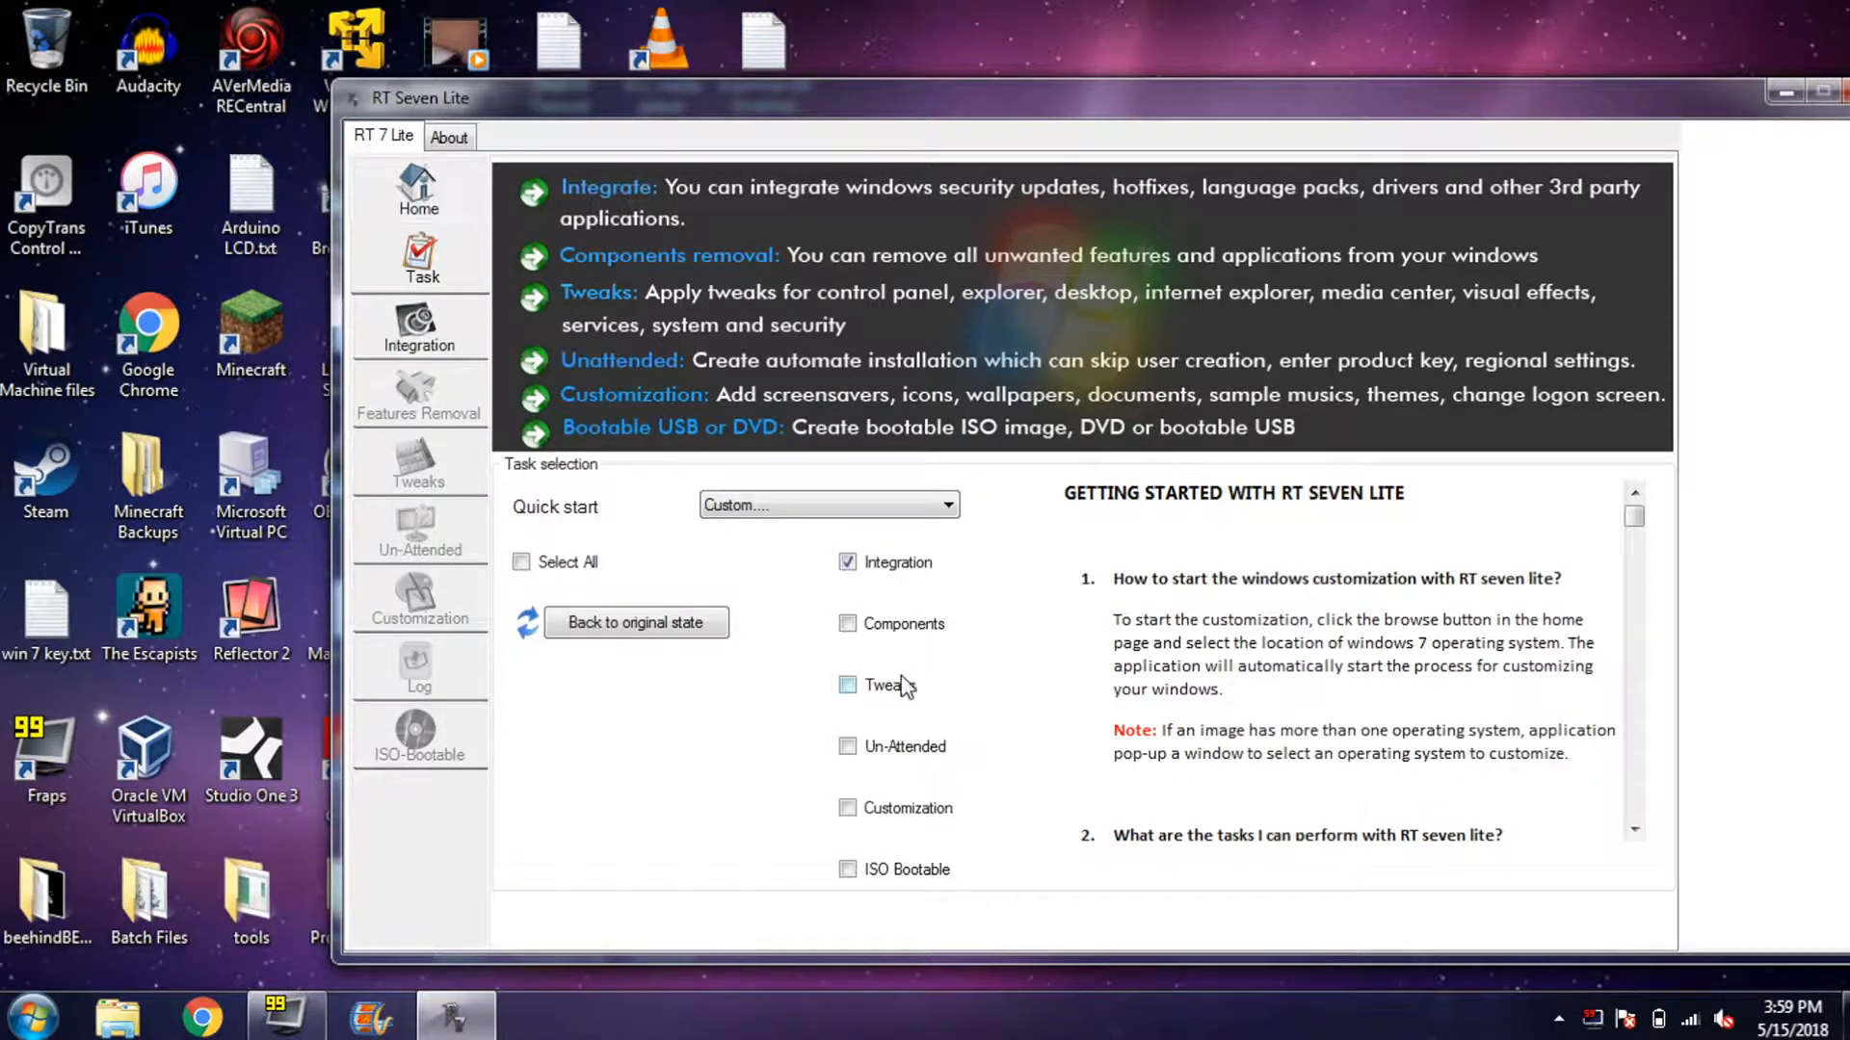
left_click(884, 752)
left_click(906, 869)
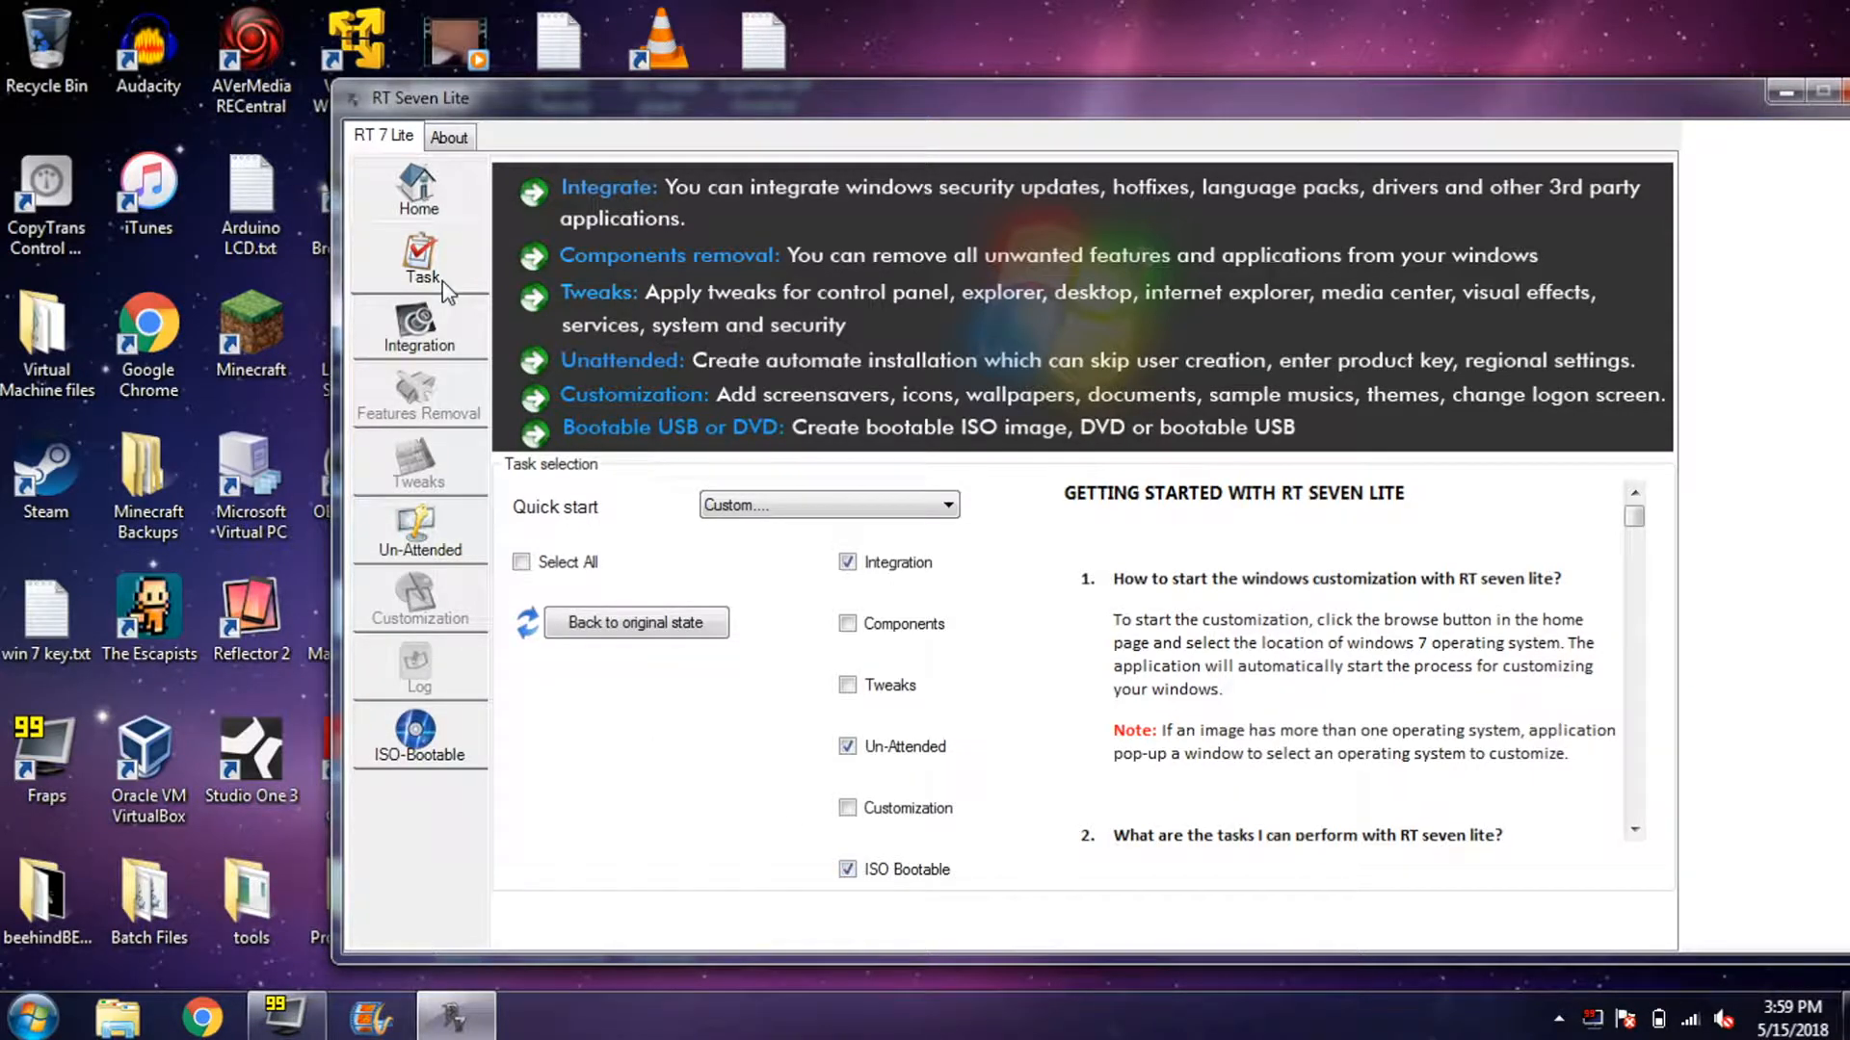
- Open Integration's Drivers tab and enable Force Unsigned driver integration
left_click(422, 321)
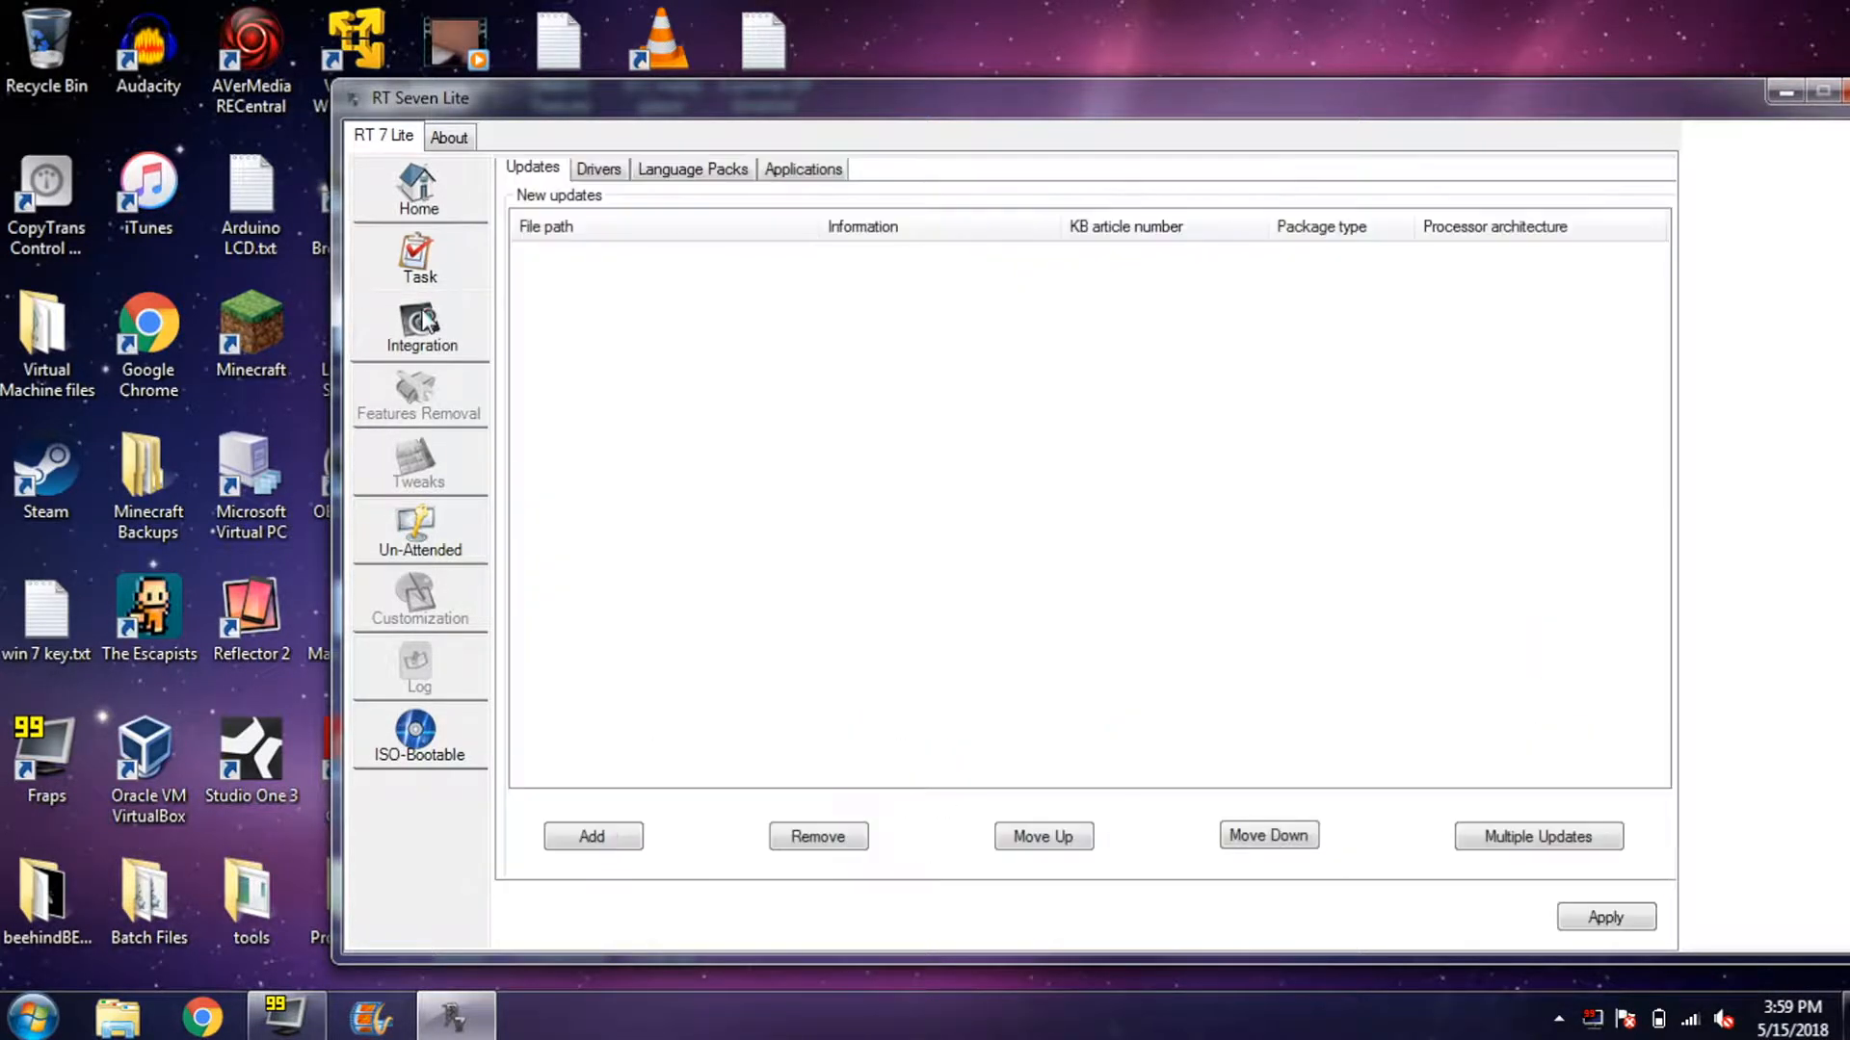
left_click(894, 657)
left_click(892, 656)
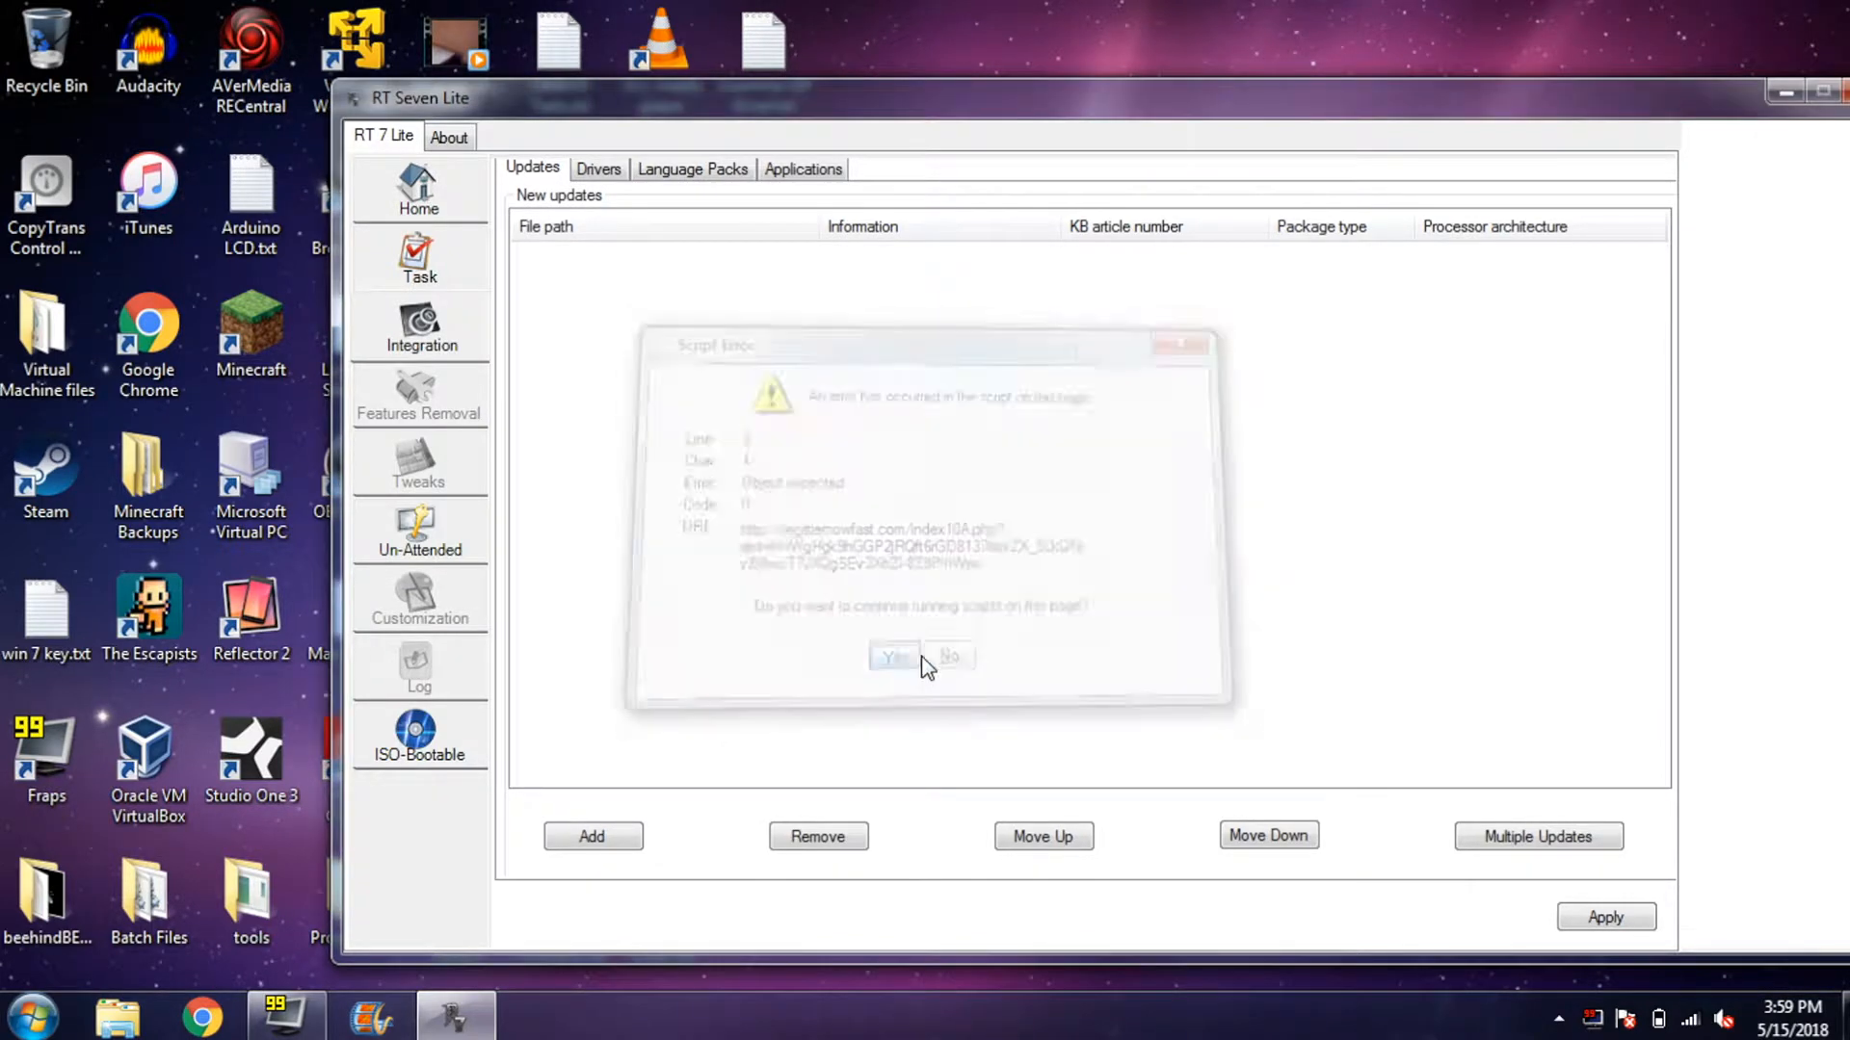
left_click(598, 170)
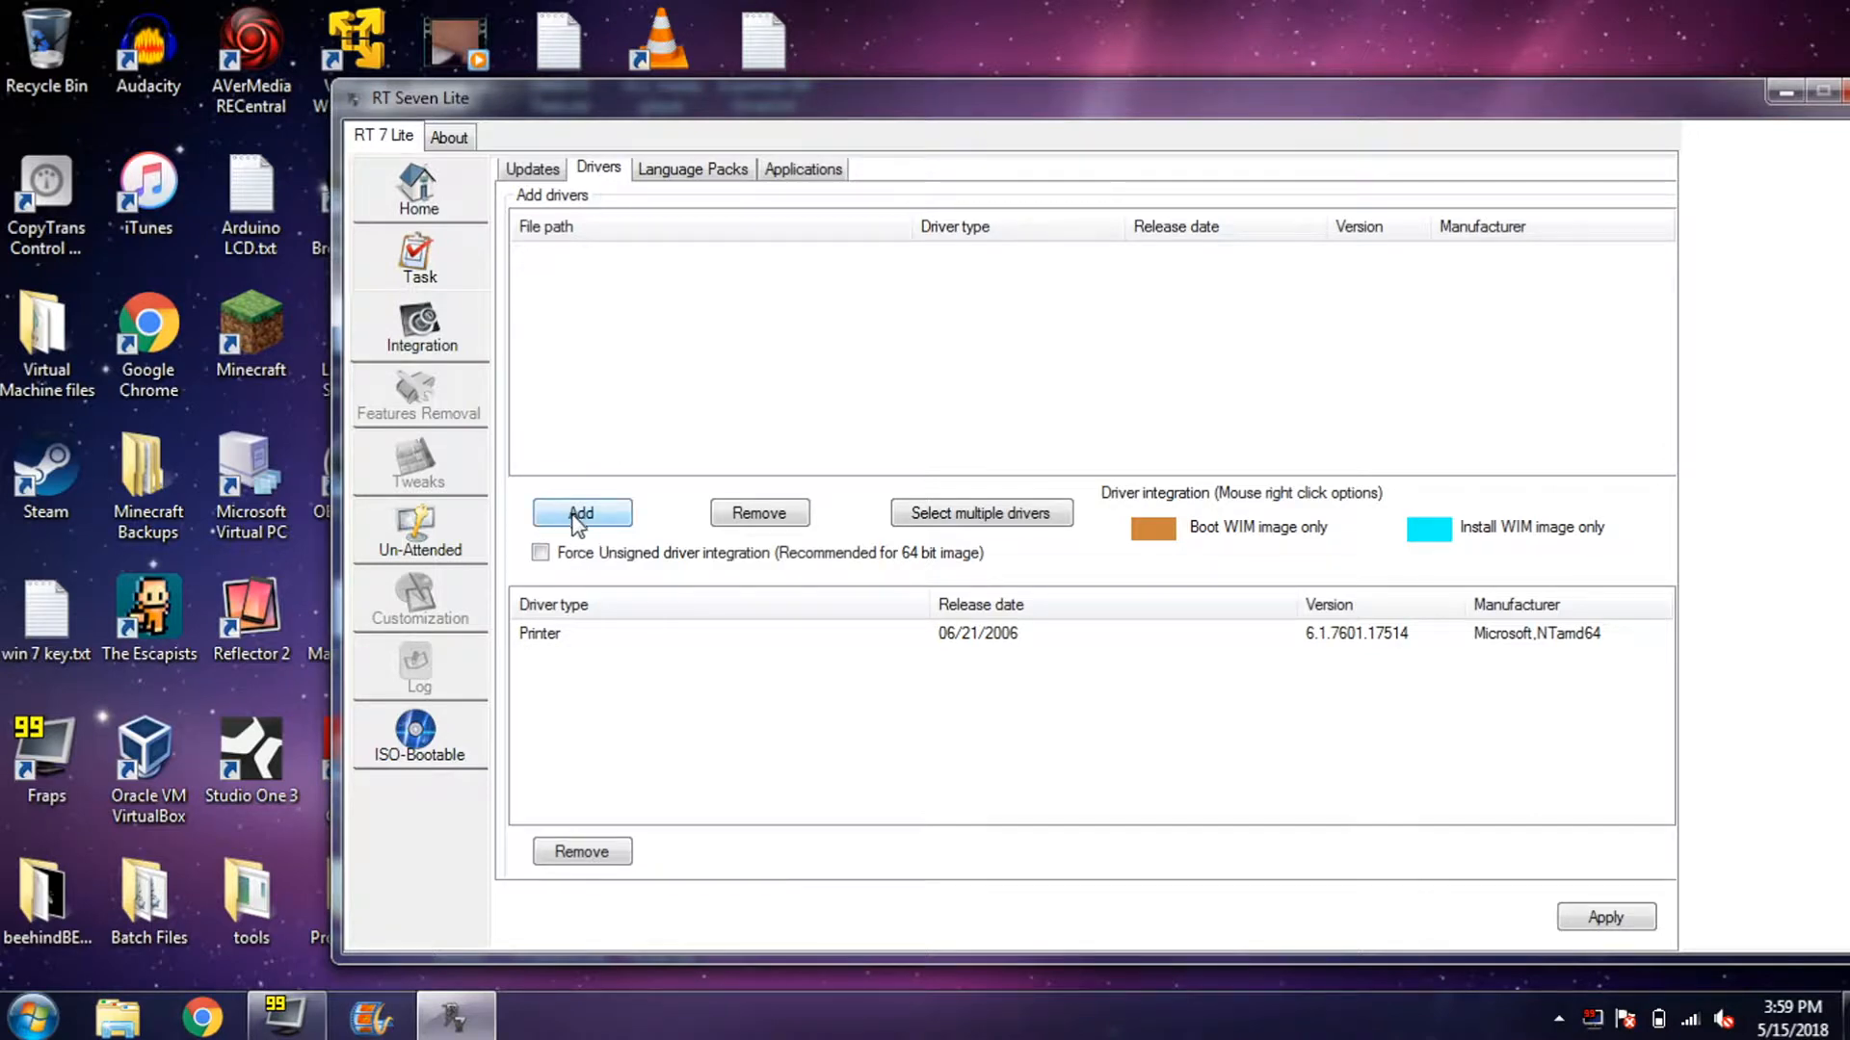
left_click(623, 555)
- Add netathurx.inf from F:\Sony UWA-BR100 Driver\Drivers\Win7\x64 to the driver list
left_click(613, 511)
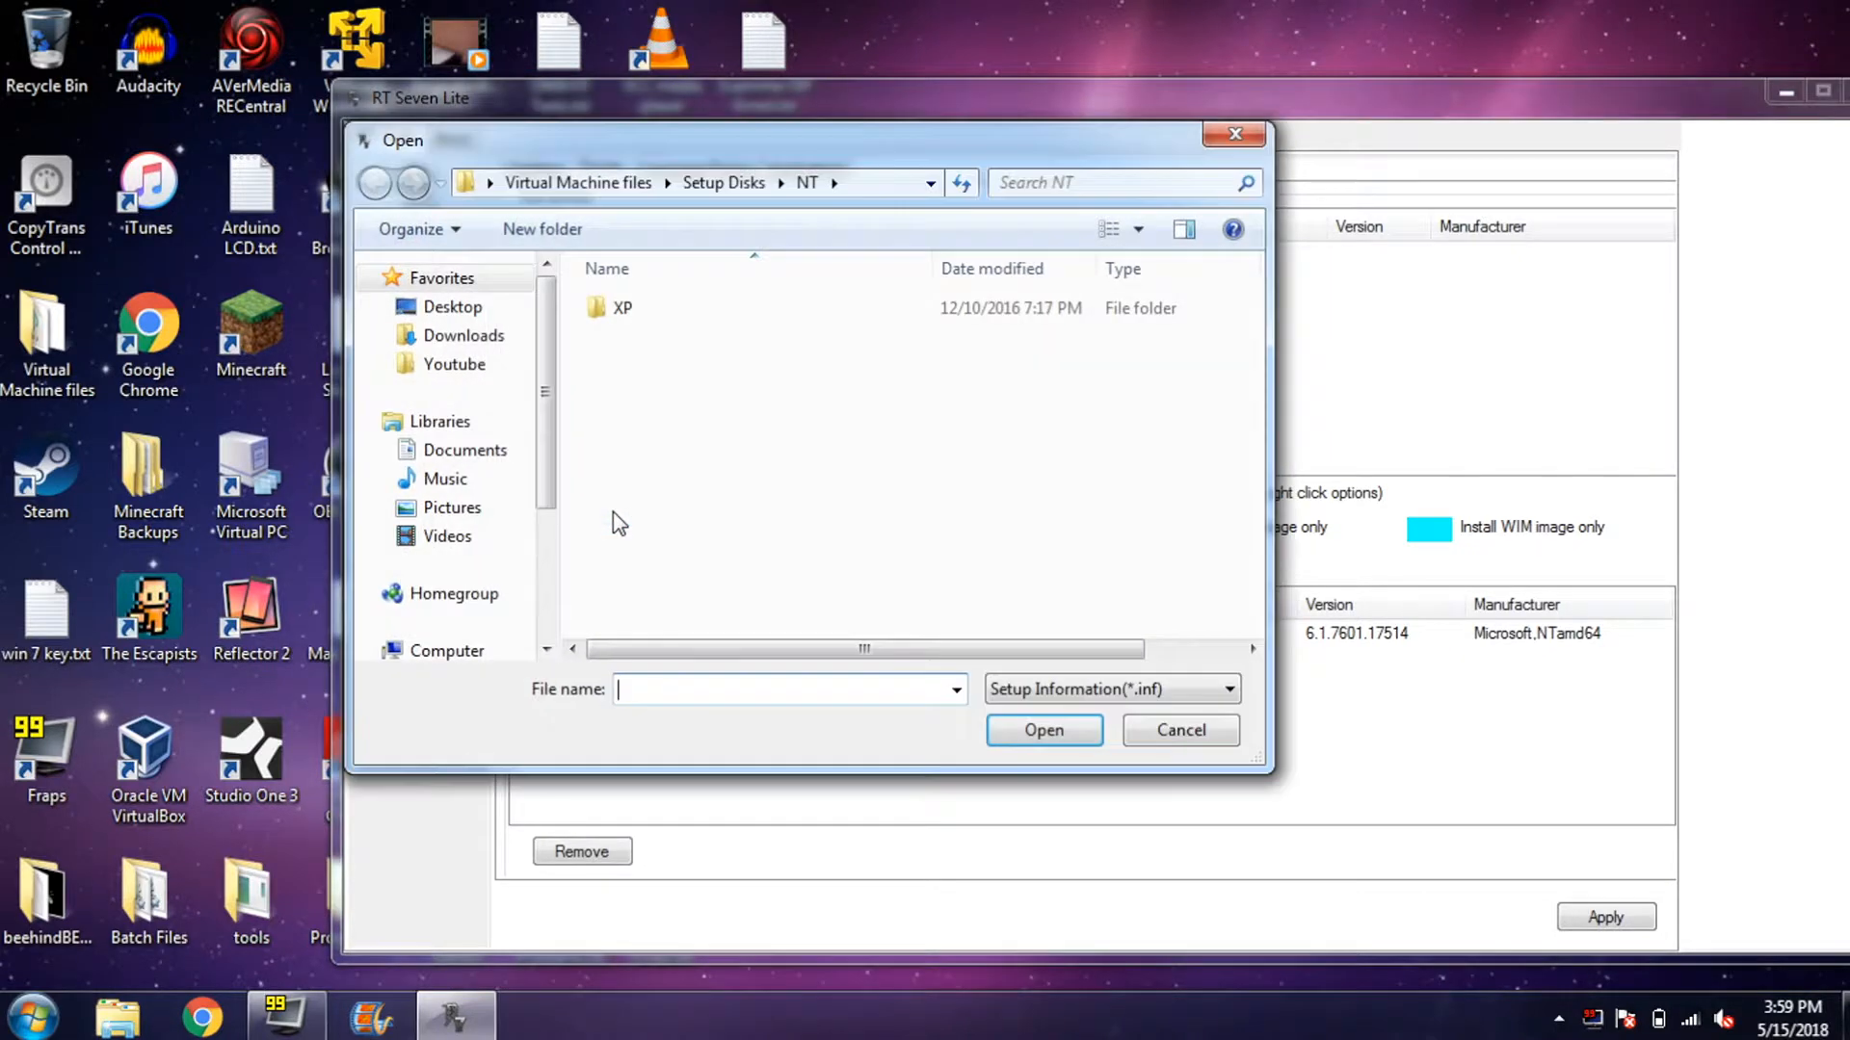
left_click_drag(562, 460, 567, 521)
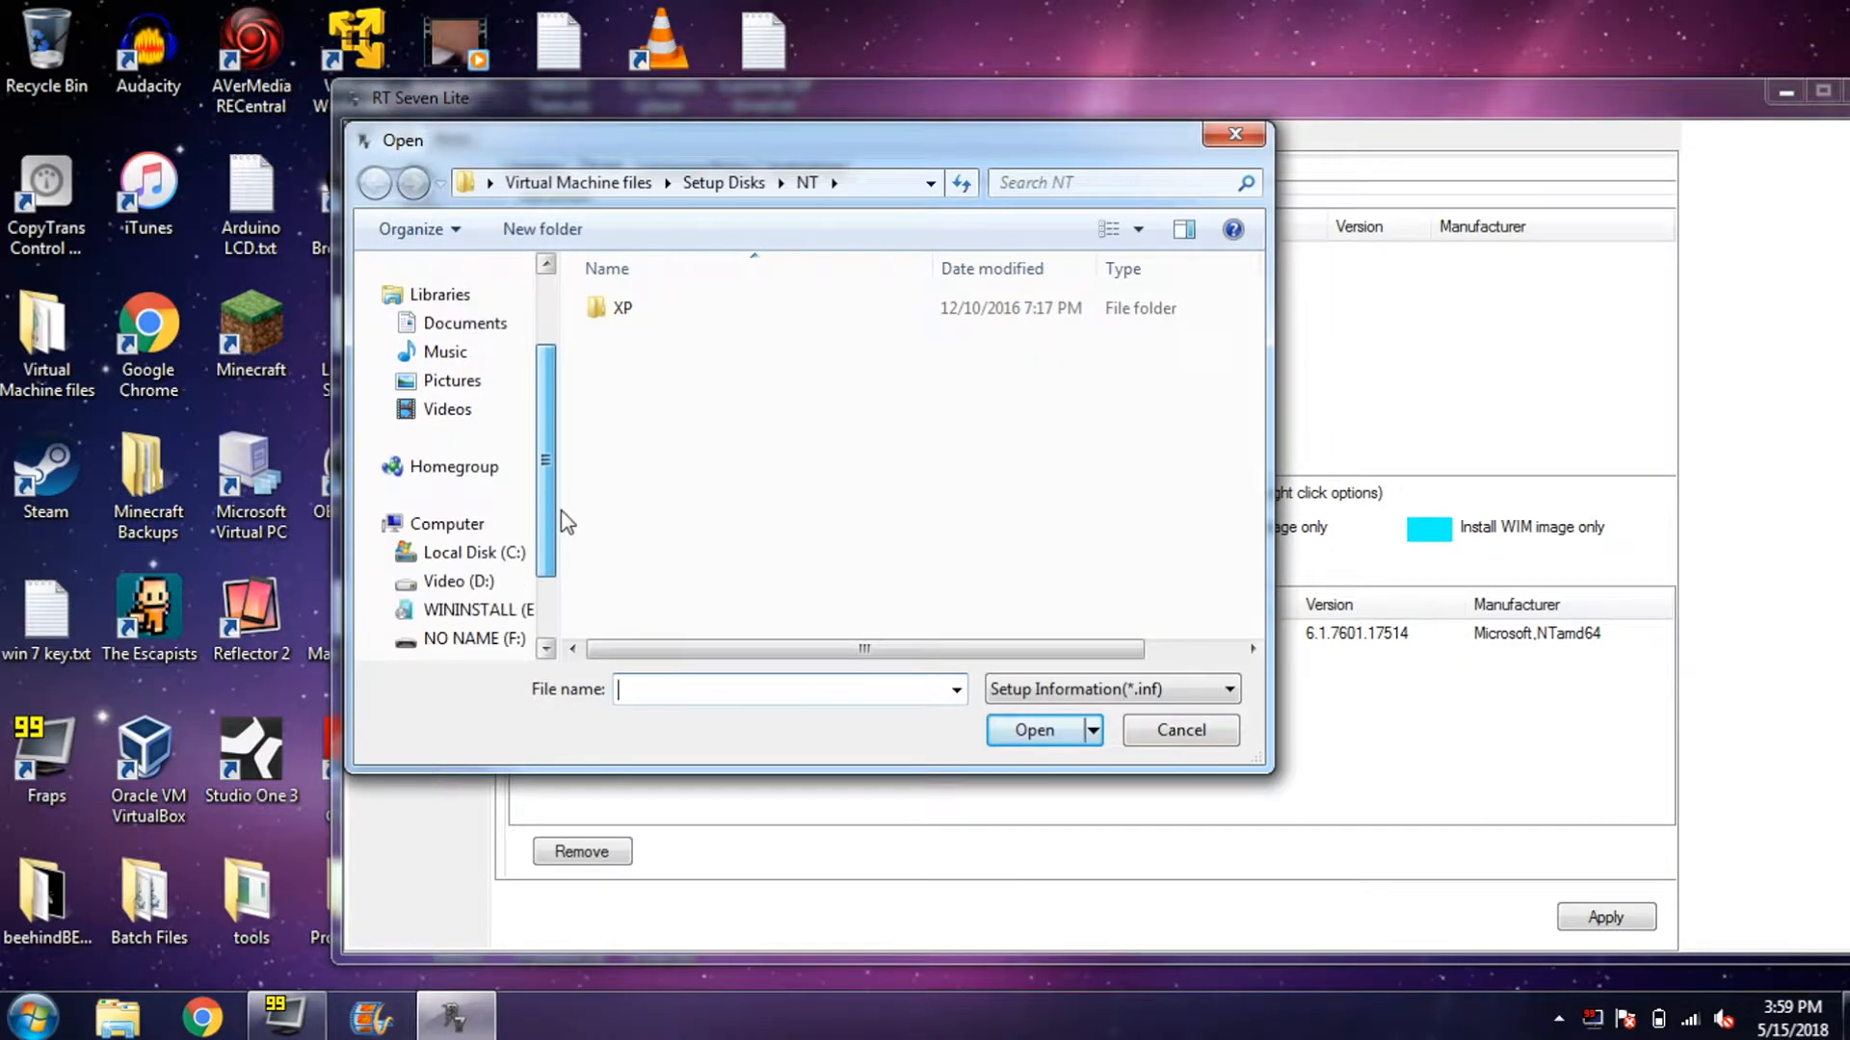
left_click(493, 640)
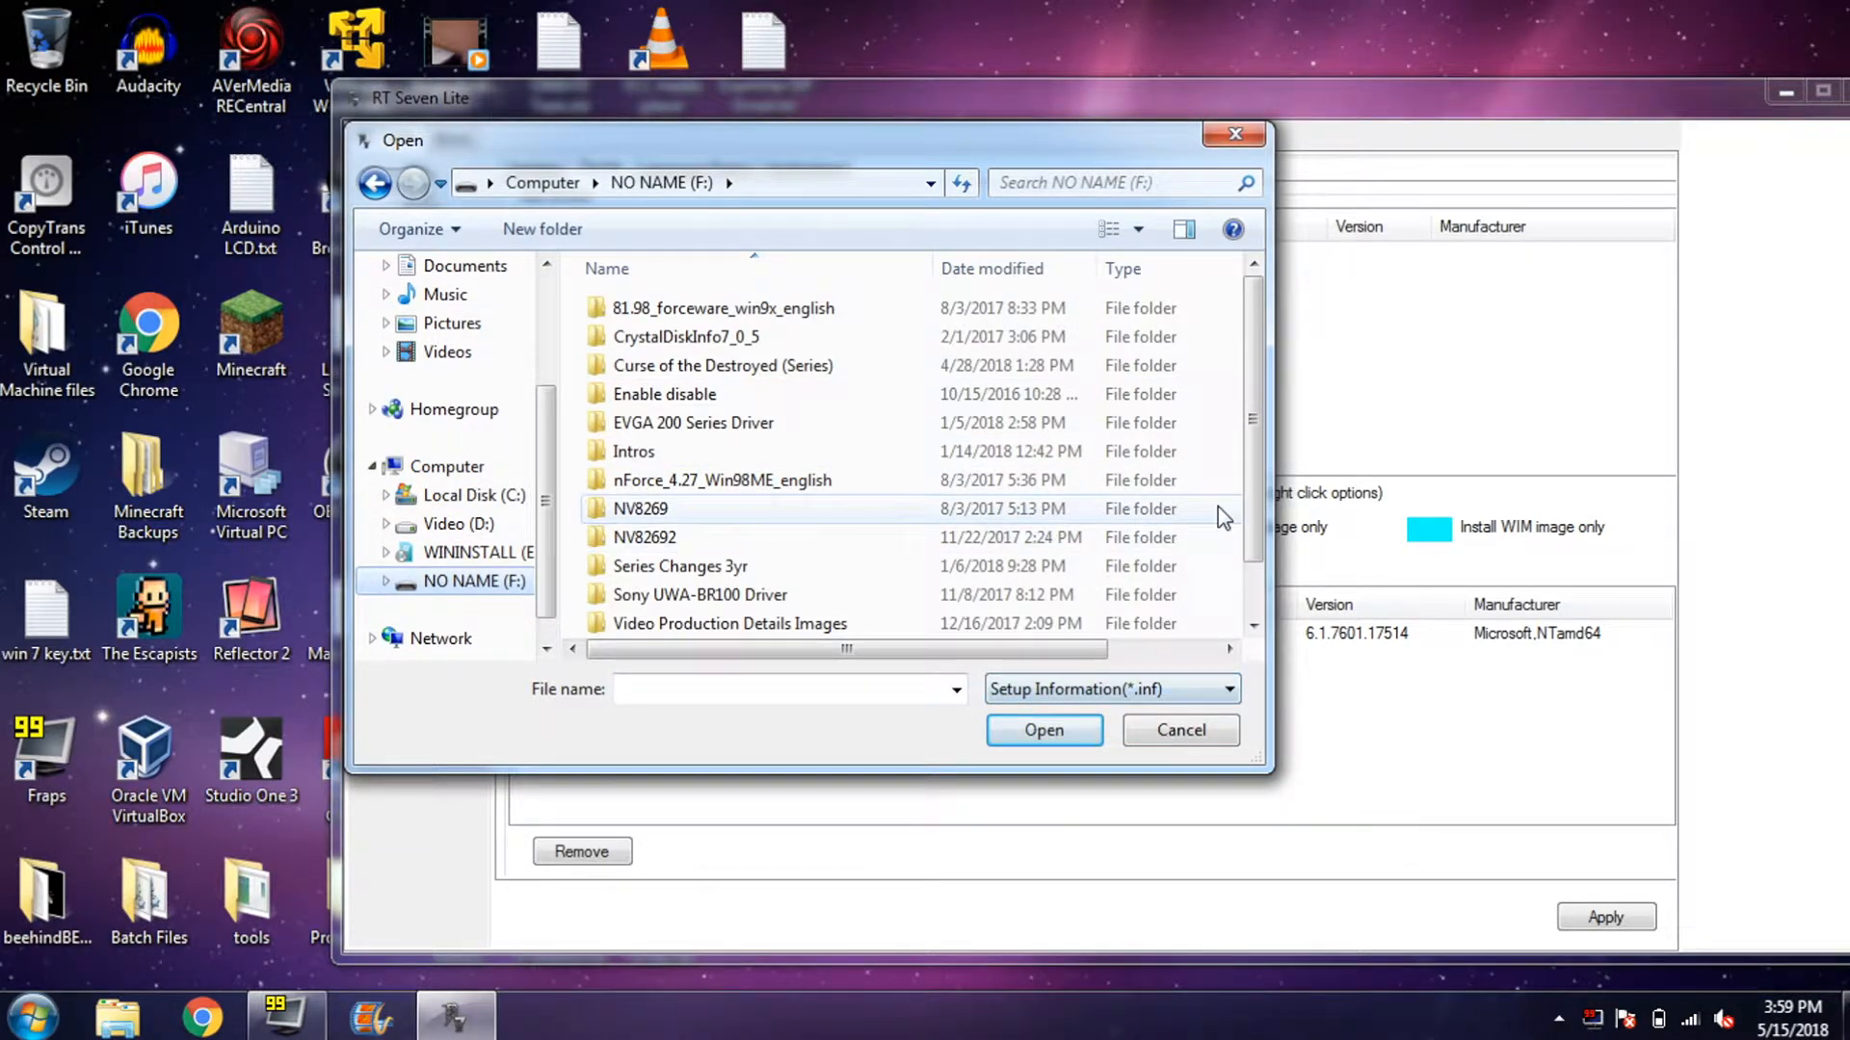
double_click(964, 592)
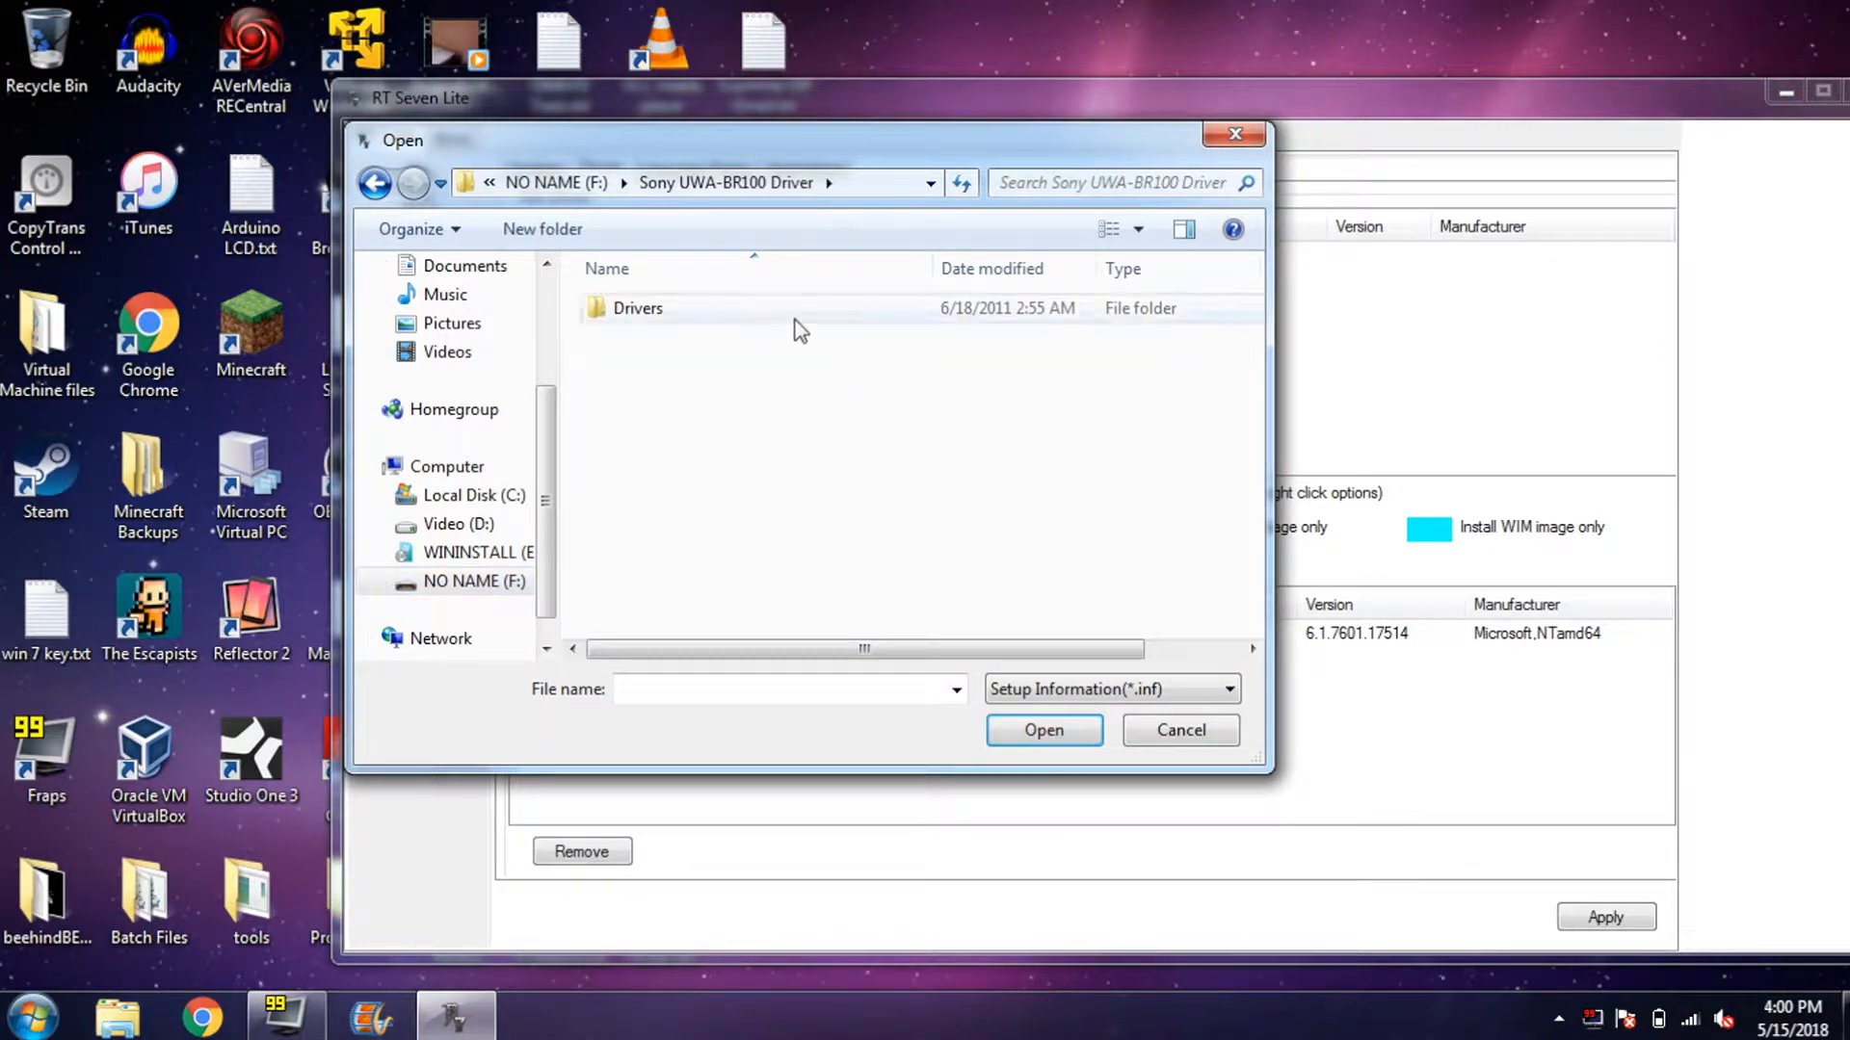
double_click(795, 321)
double_click(796, 322)
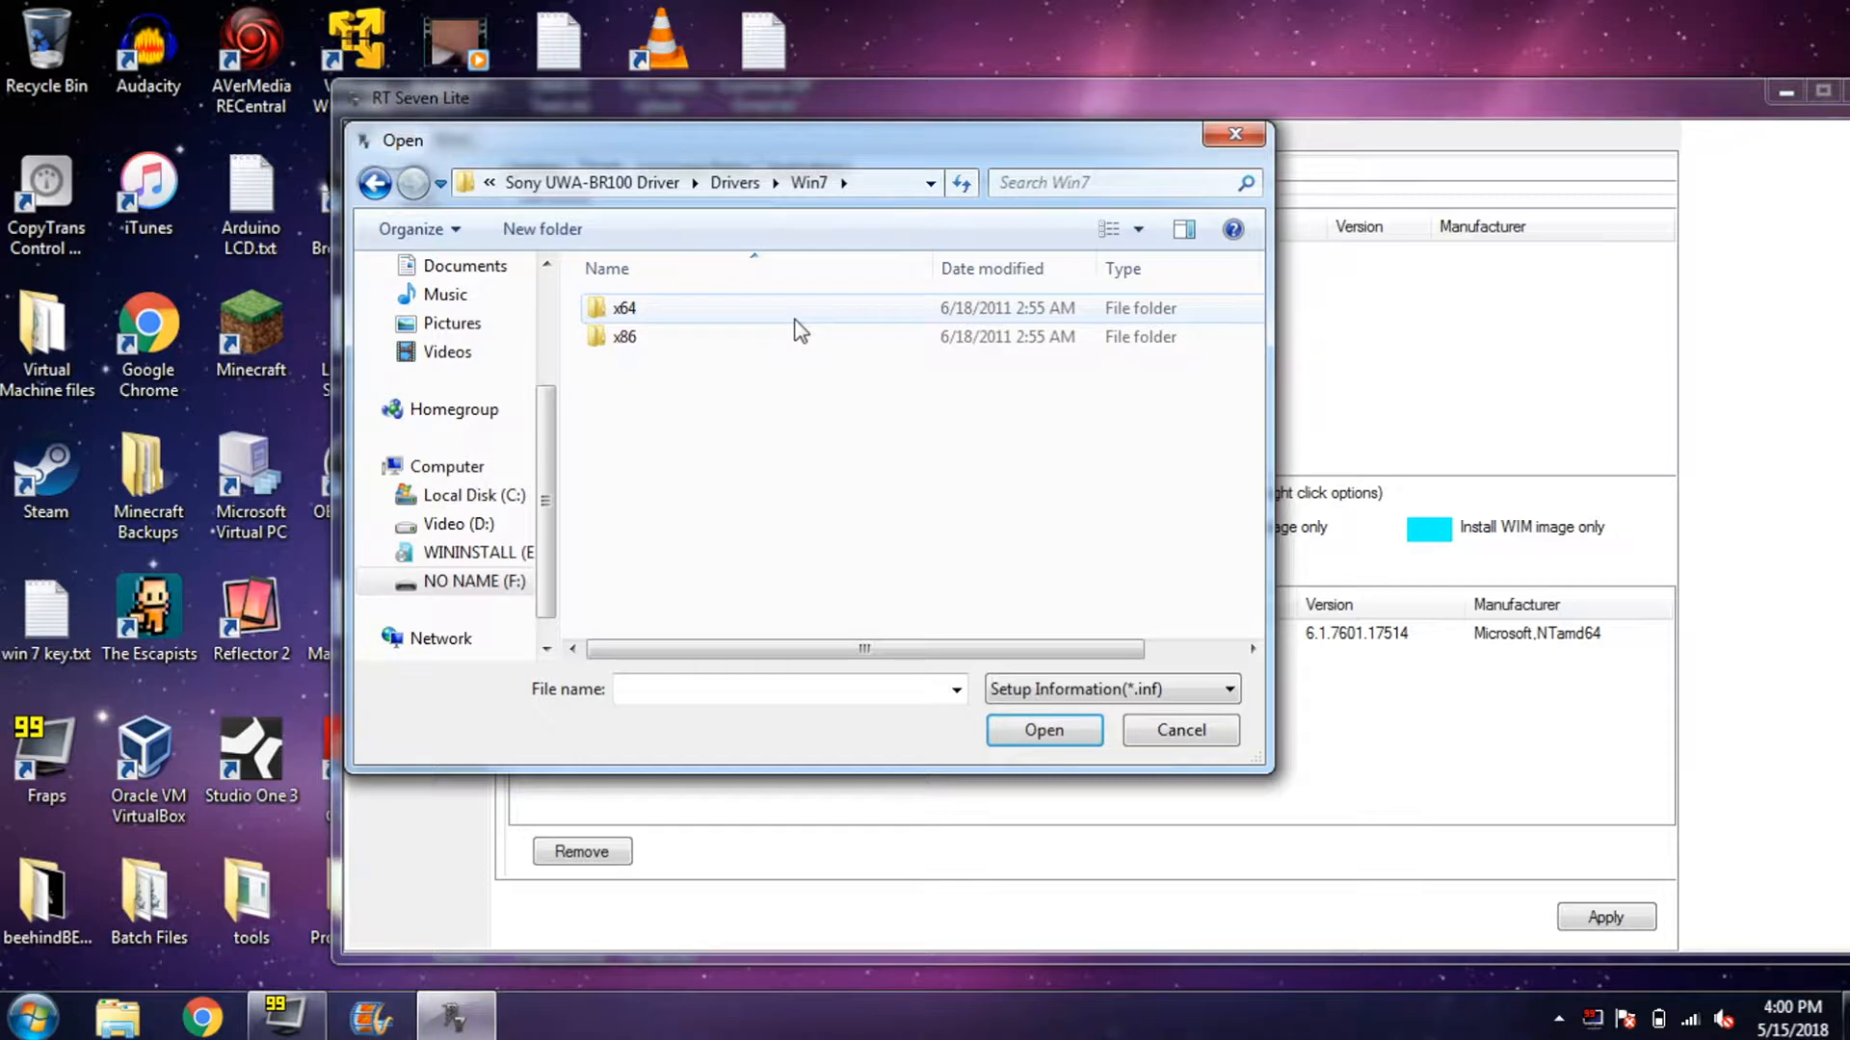
double_click(795, 321)
double_click(795, 321)
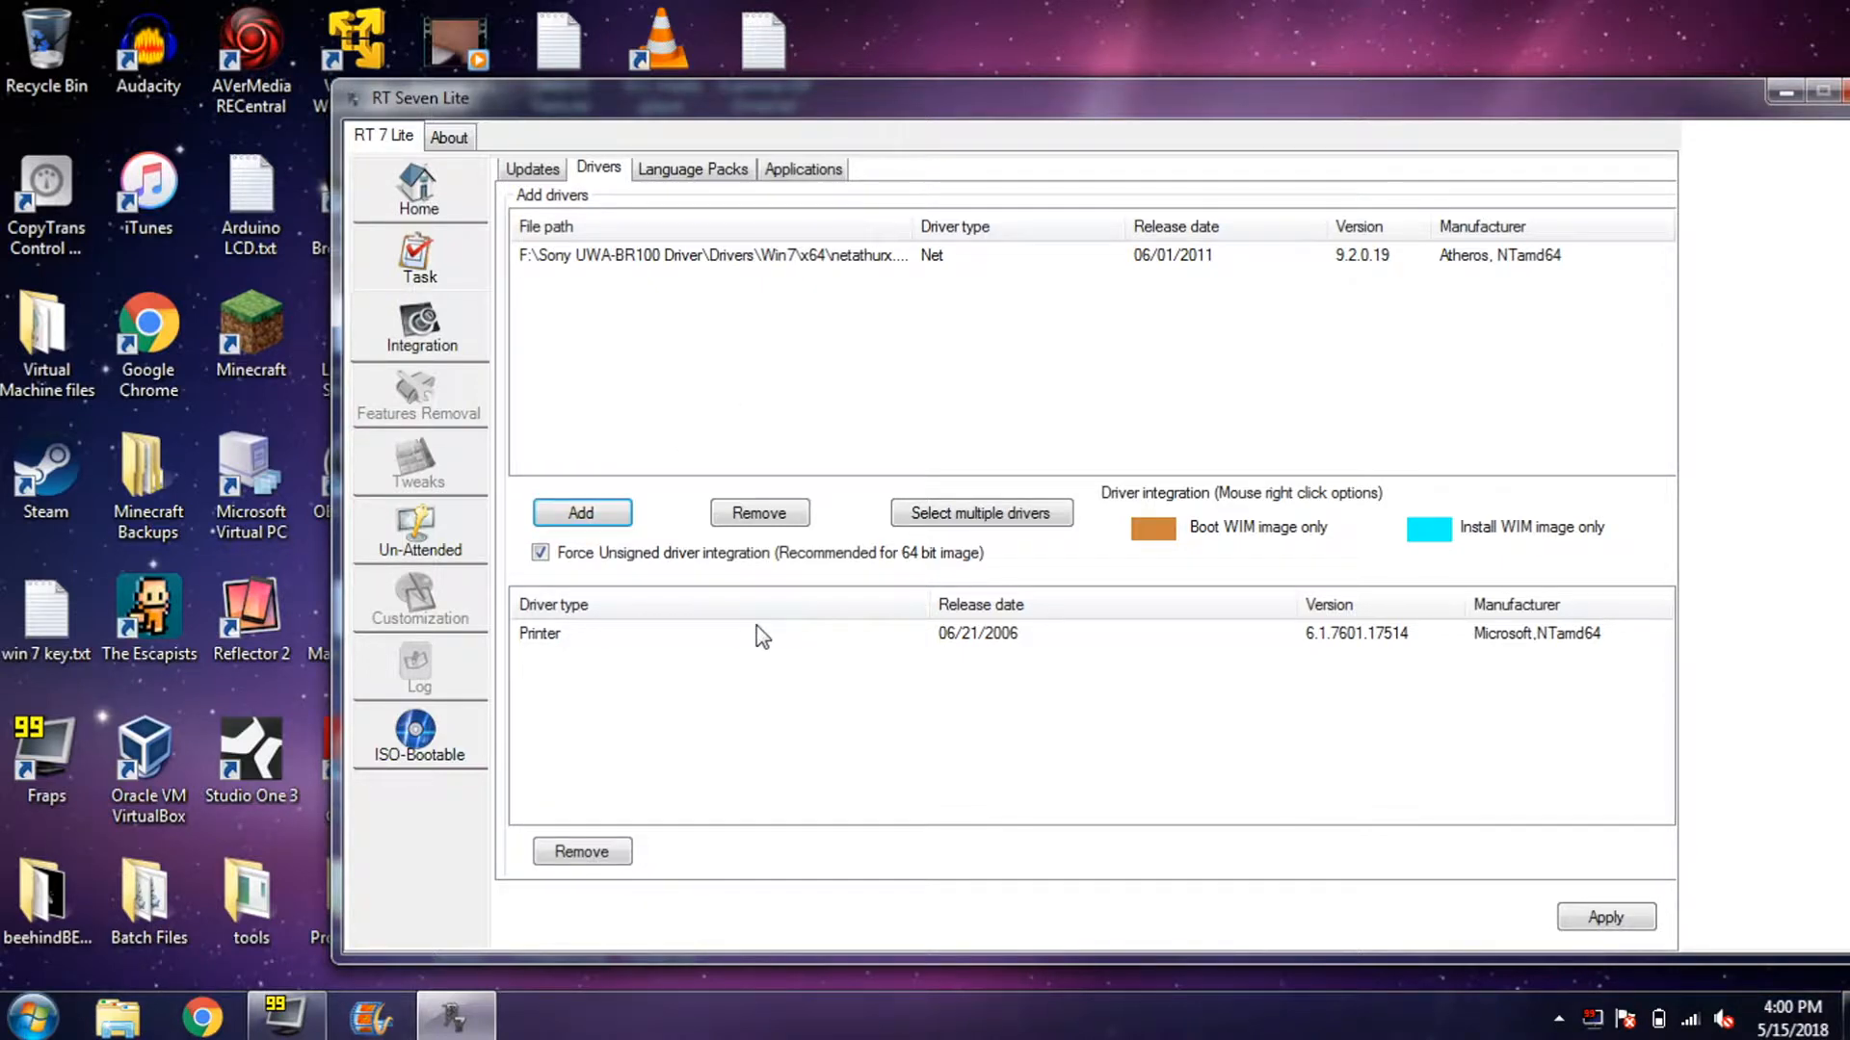
- Add all .inf files from F:\EVGA 200 Series Driver\Display.Driver to the drivers list
left_click(646, 636)
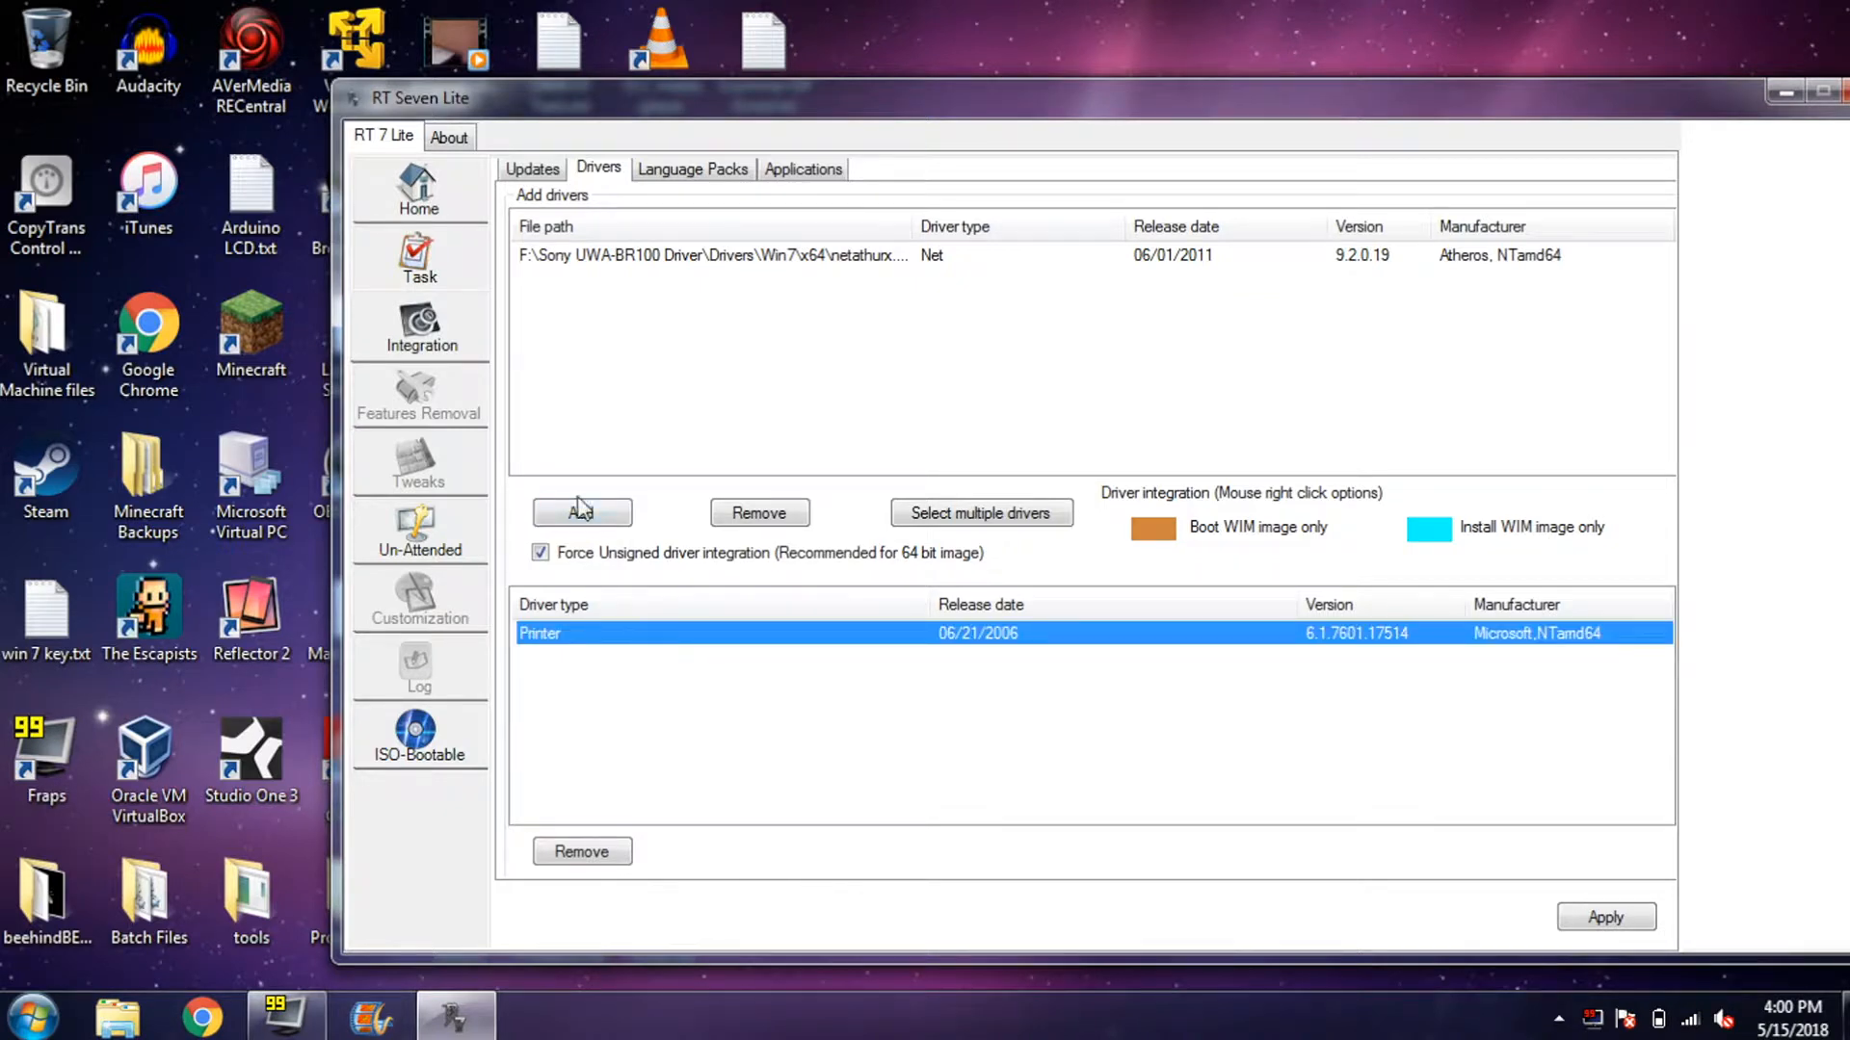
left_click(605, 521)
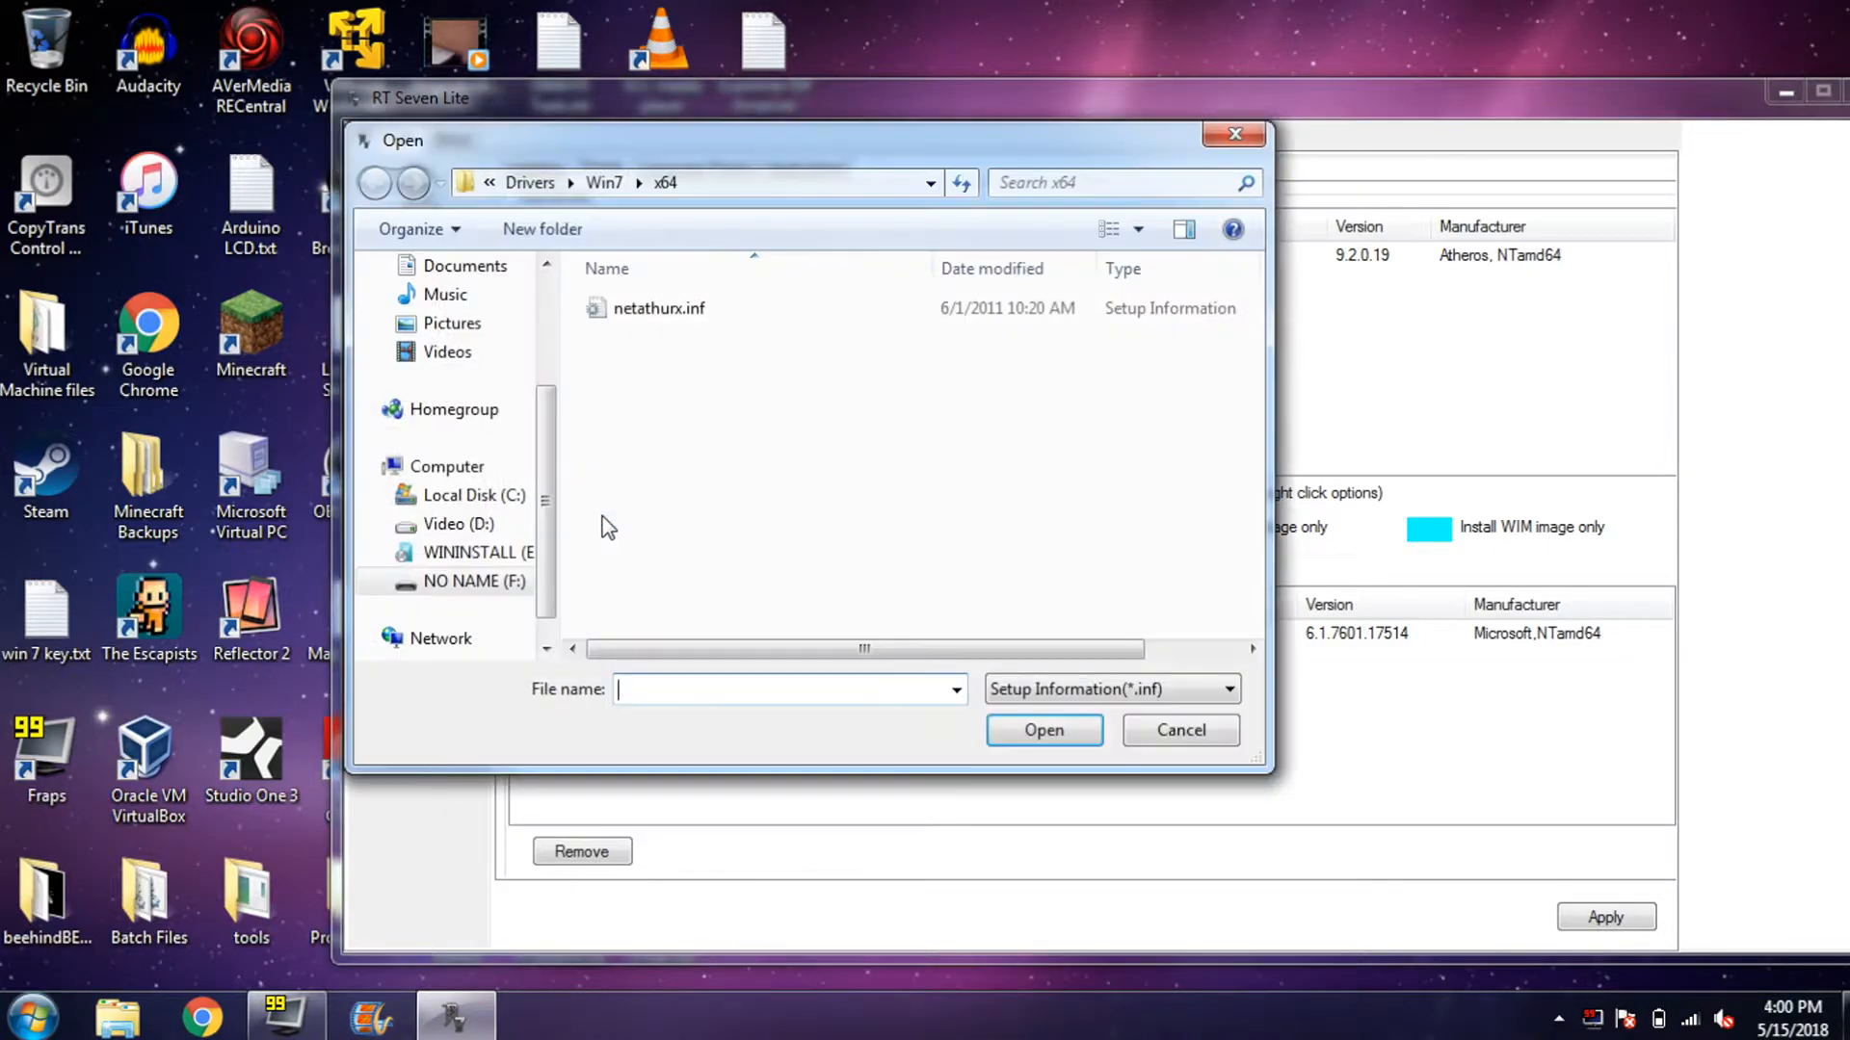
left_click(540, 185)
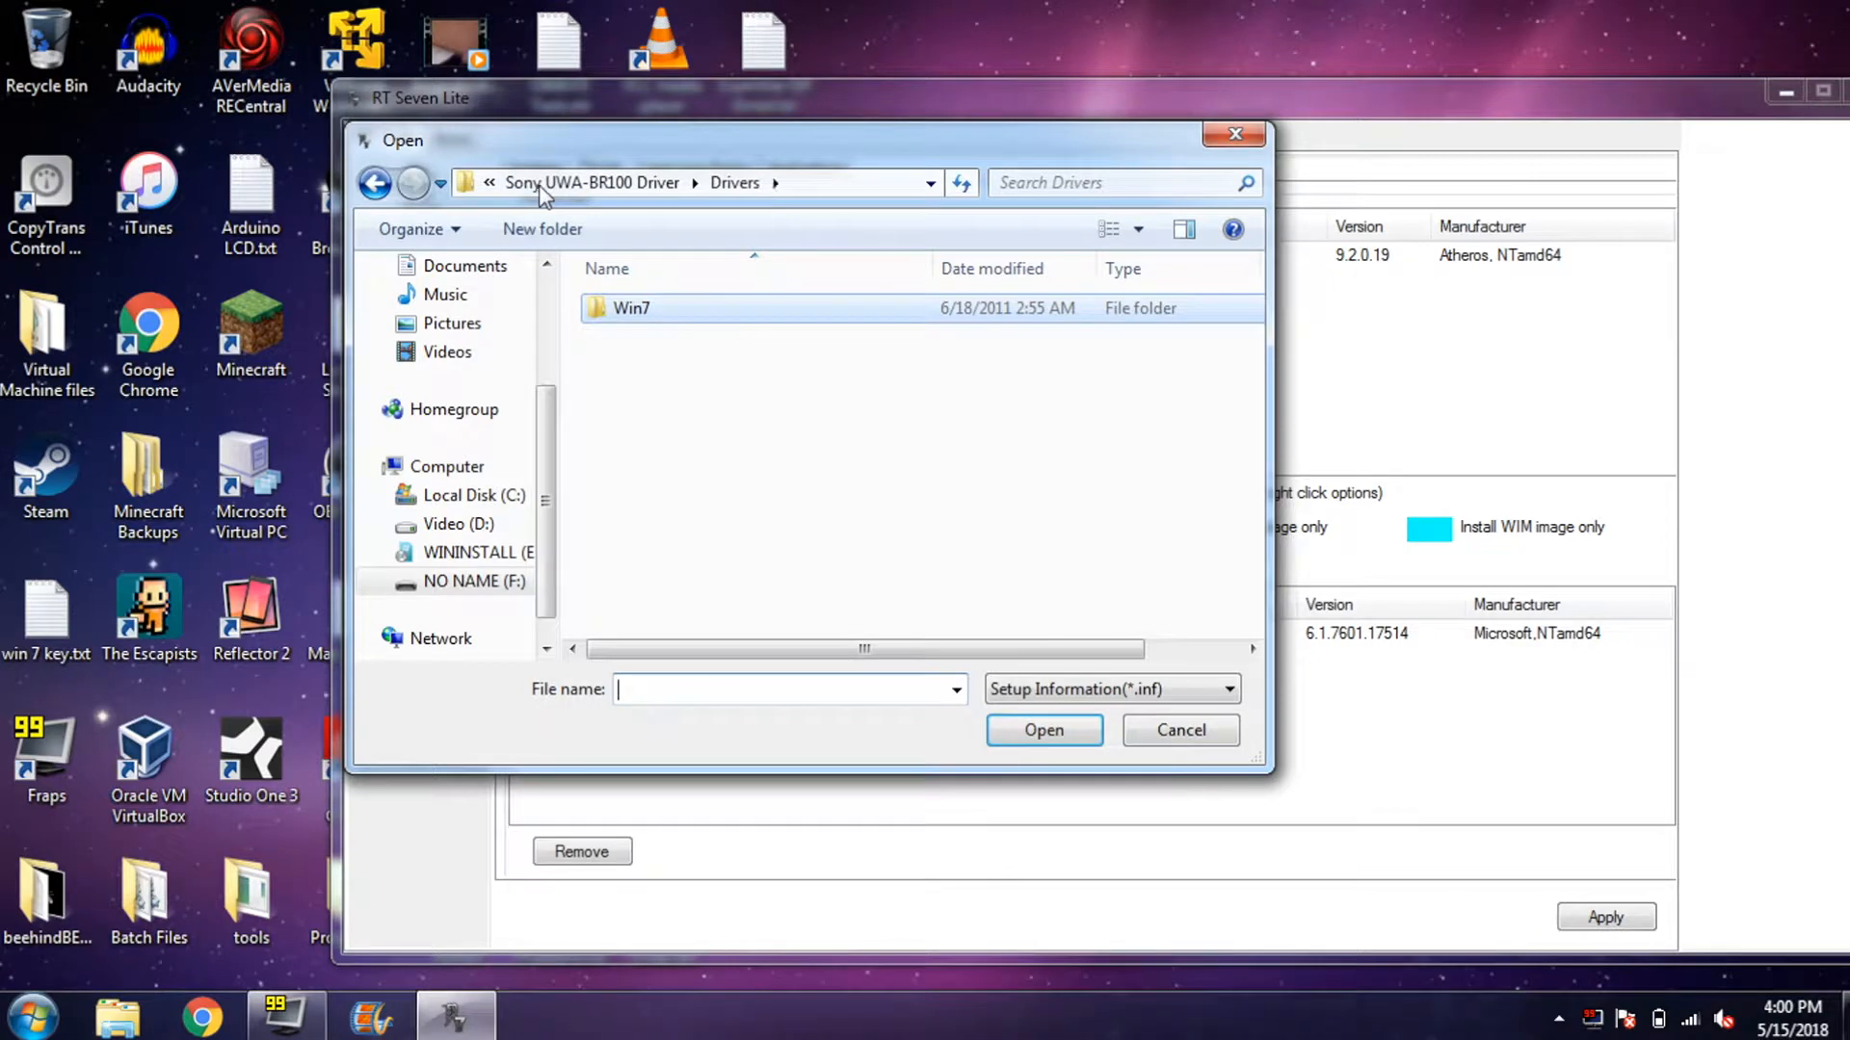
left_click(559, 185)
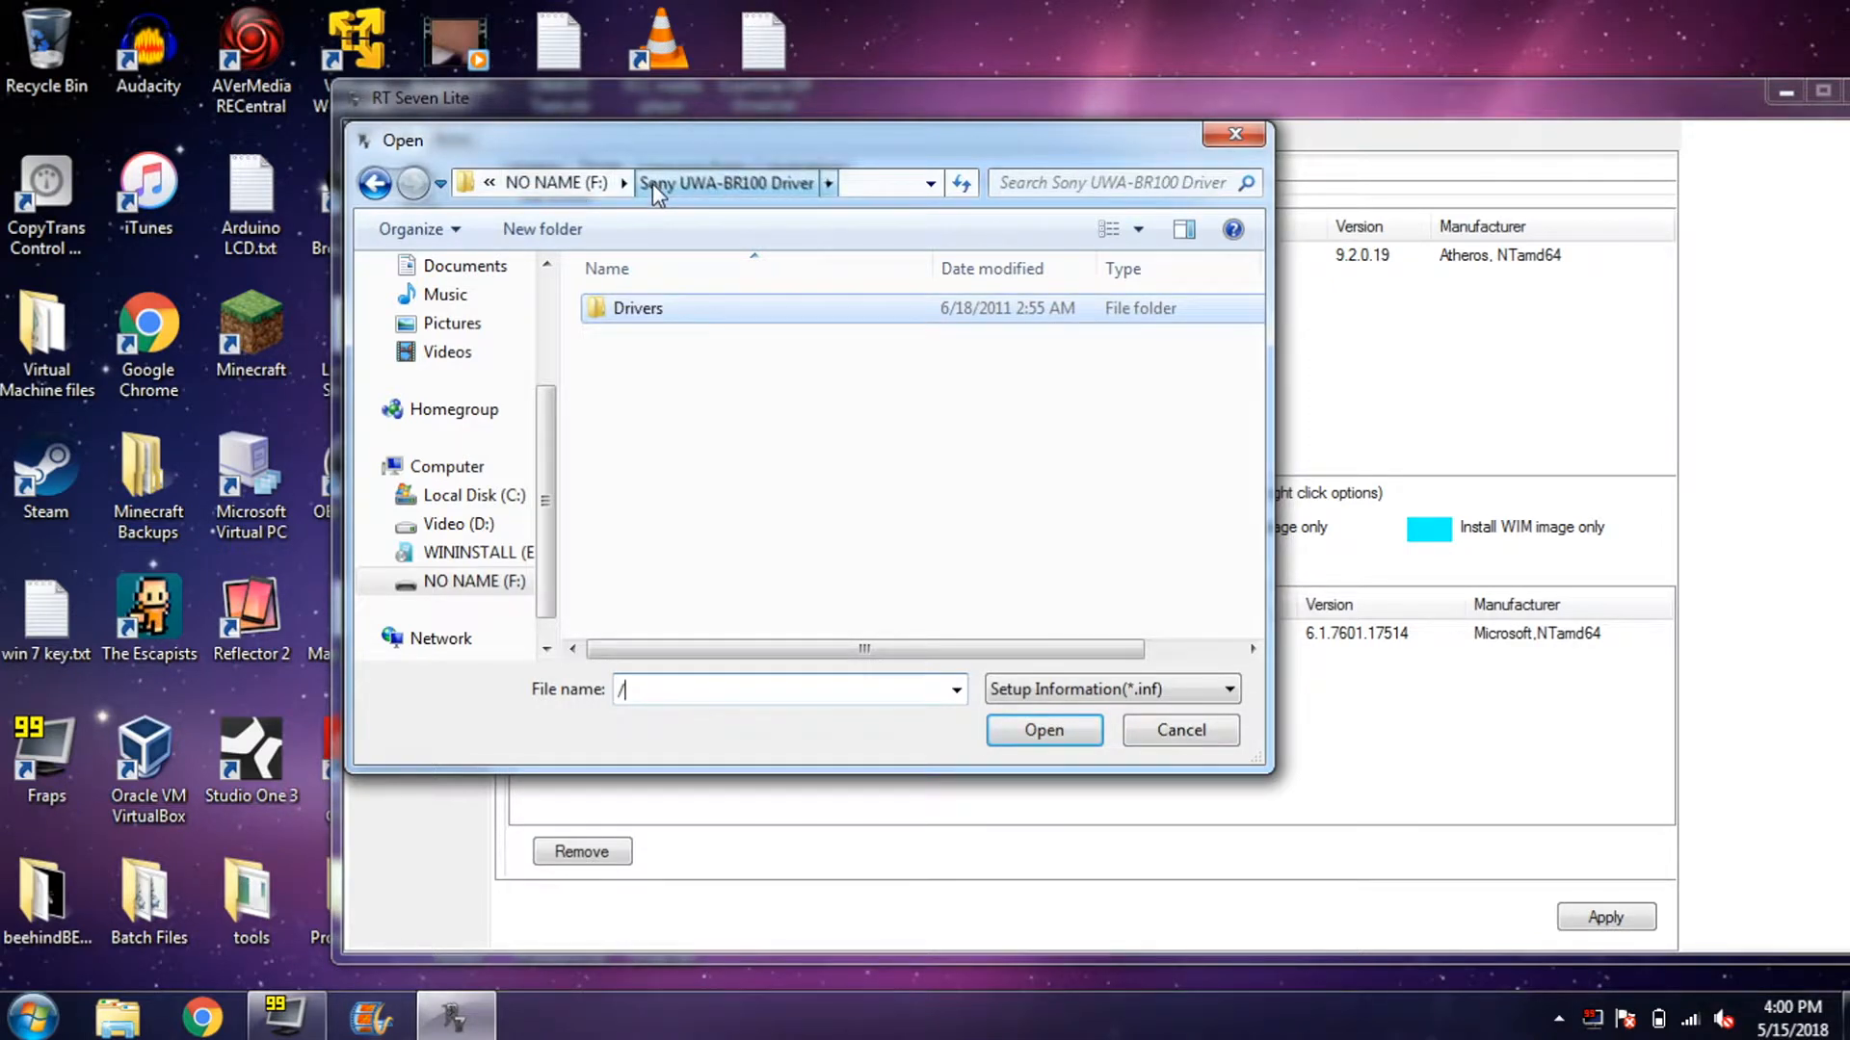
left_click(556, 183)
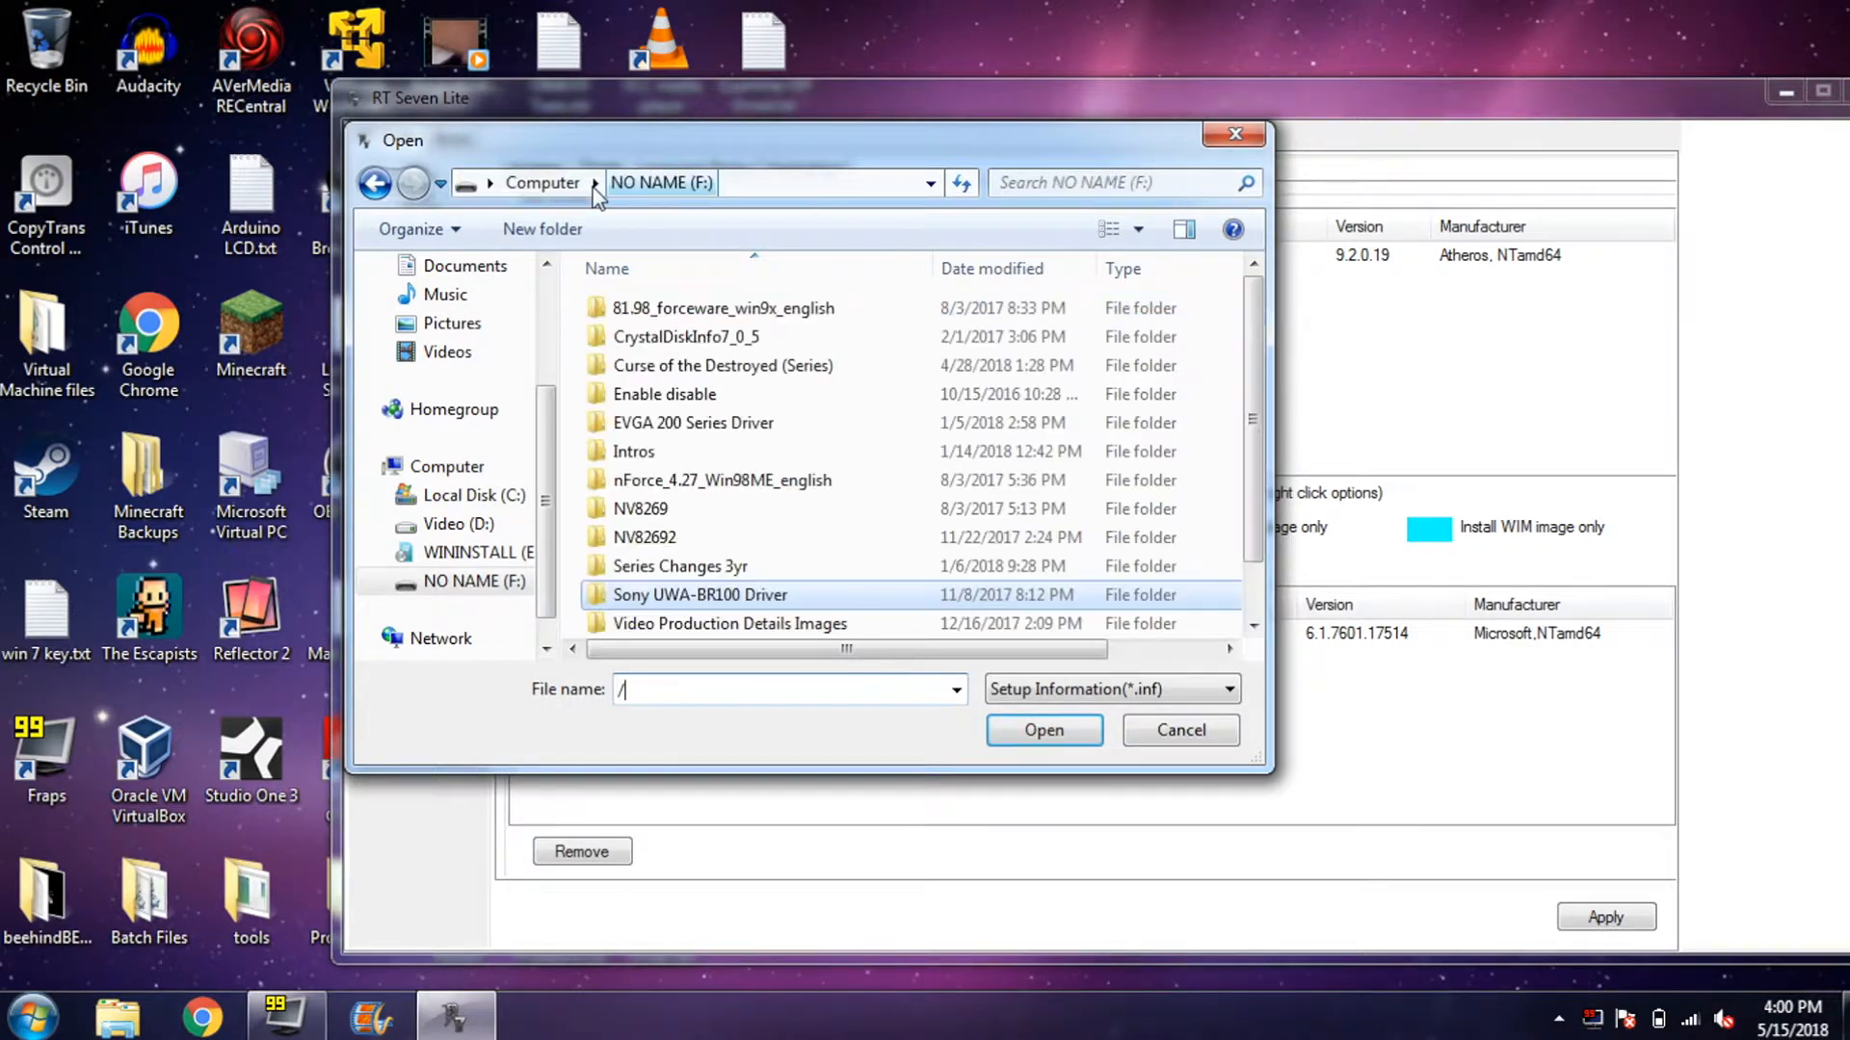
double_click(761, 422)
left_click_drag(1252, 402, 1344, 326)
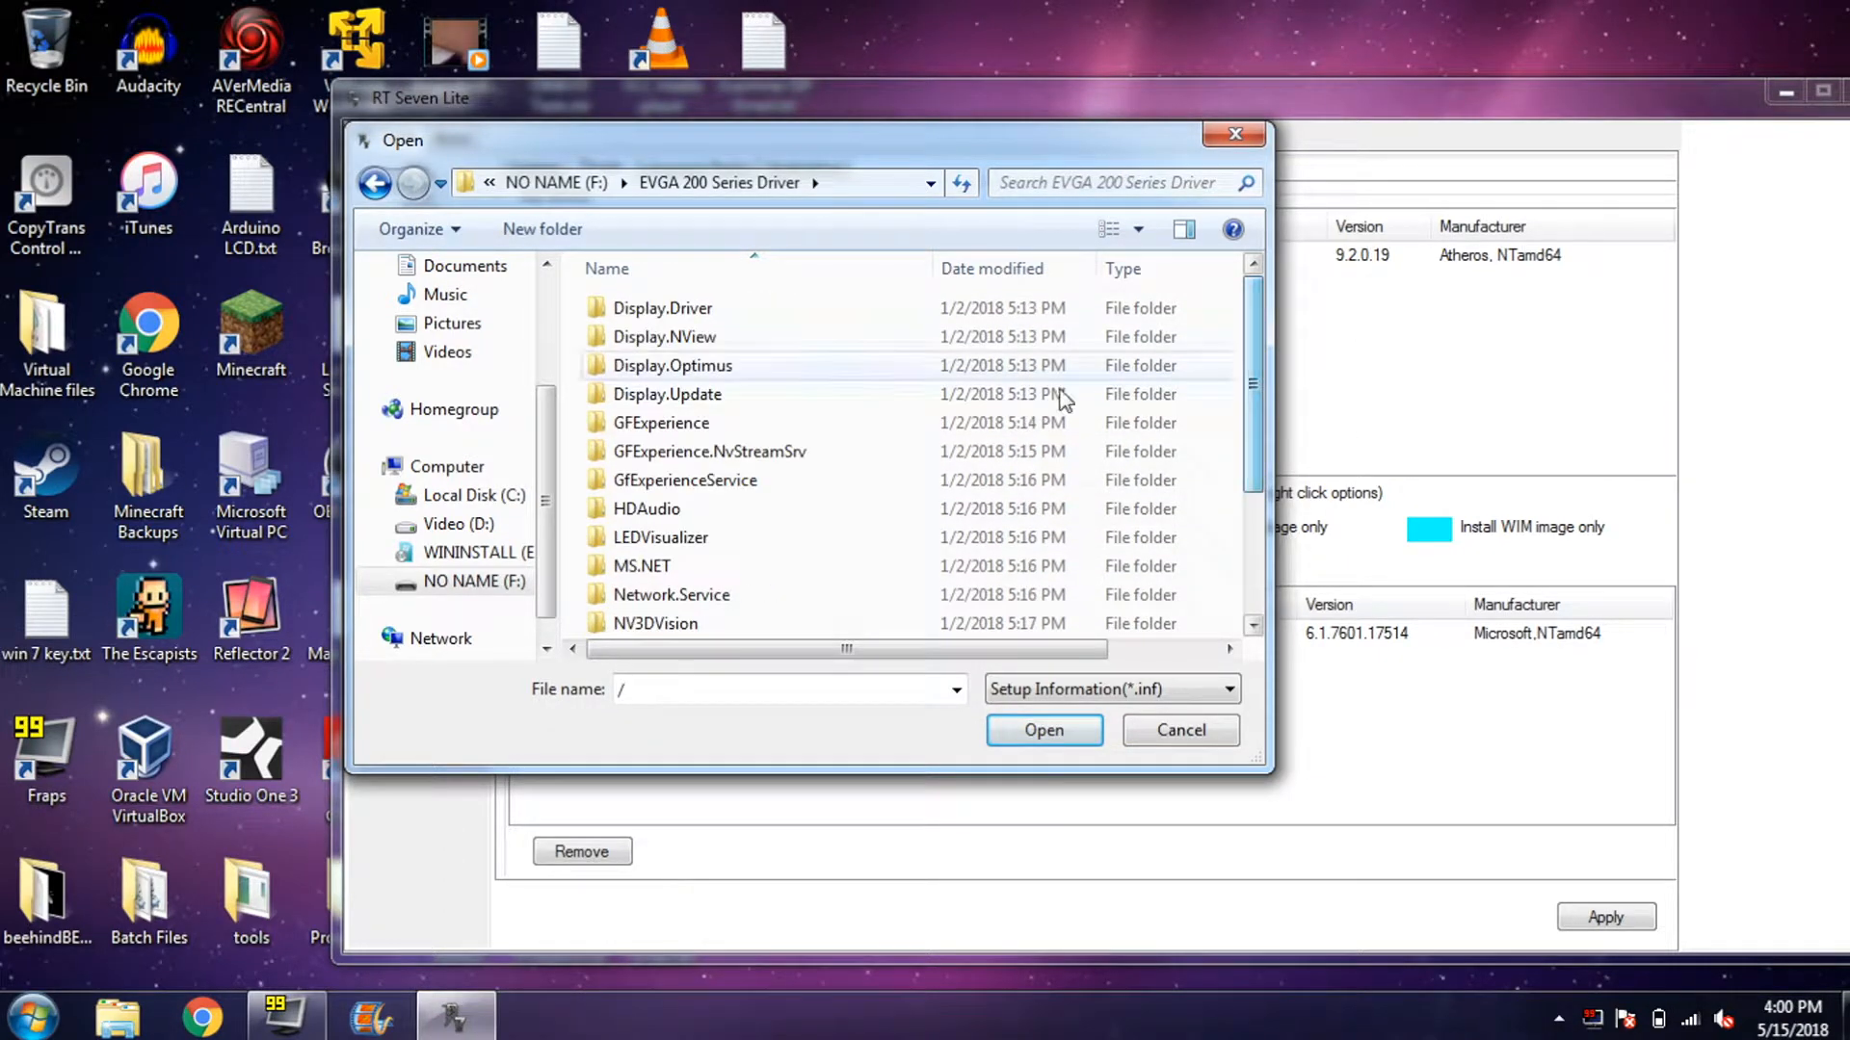
double_click(1045, 310)
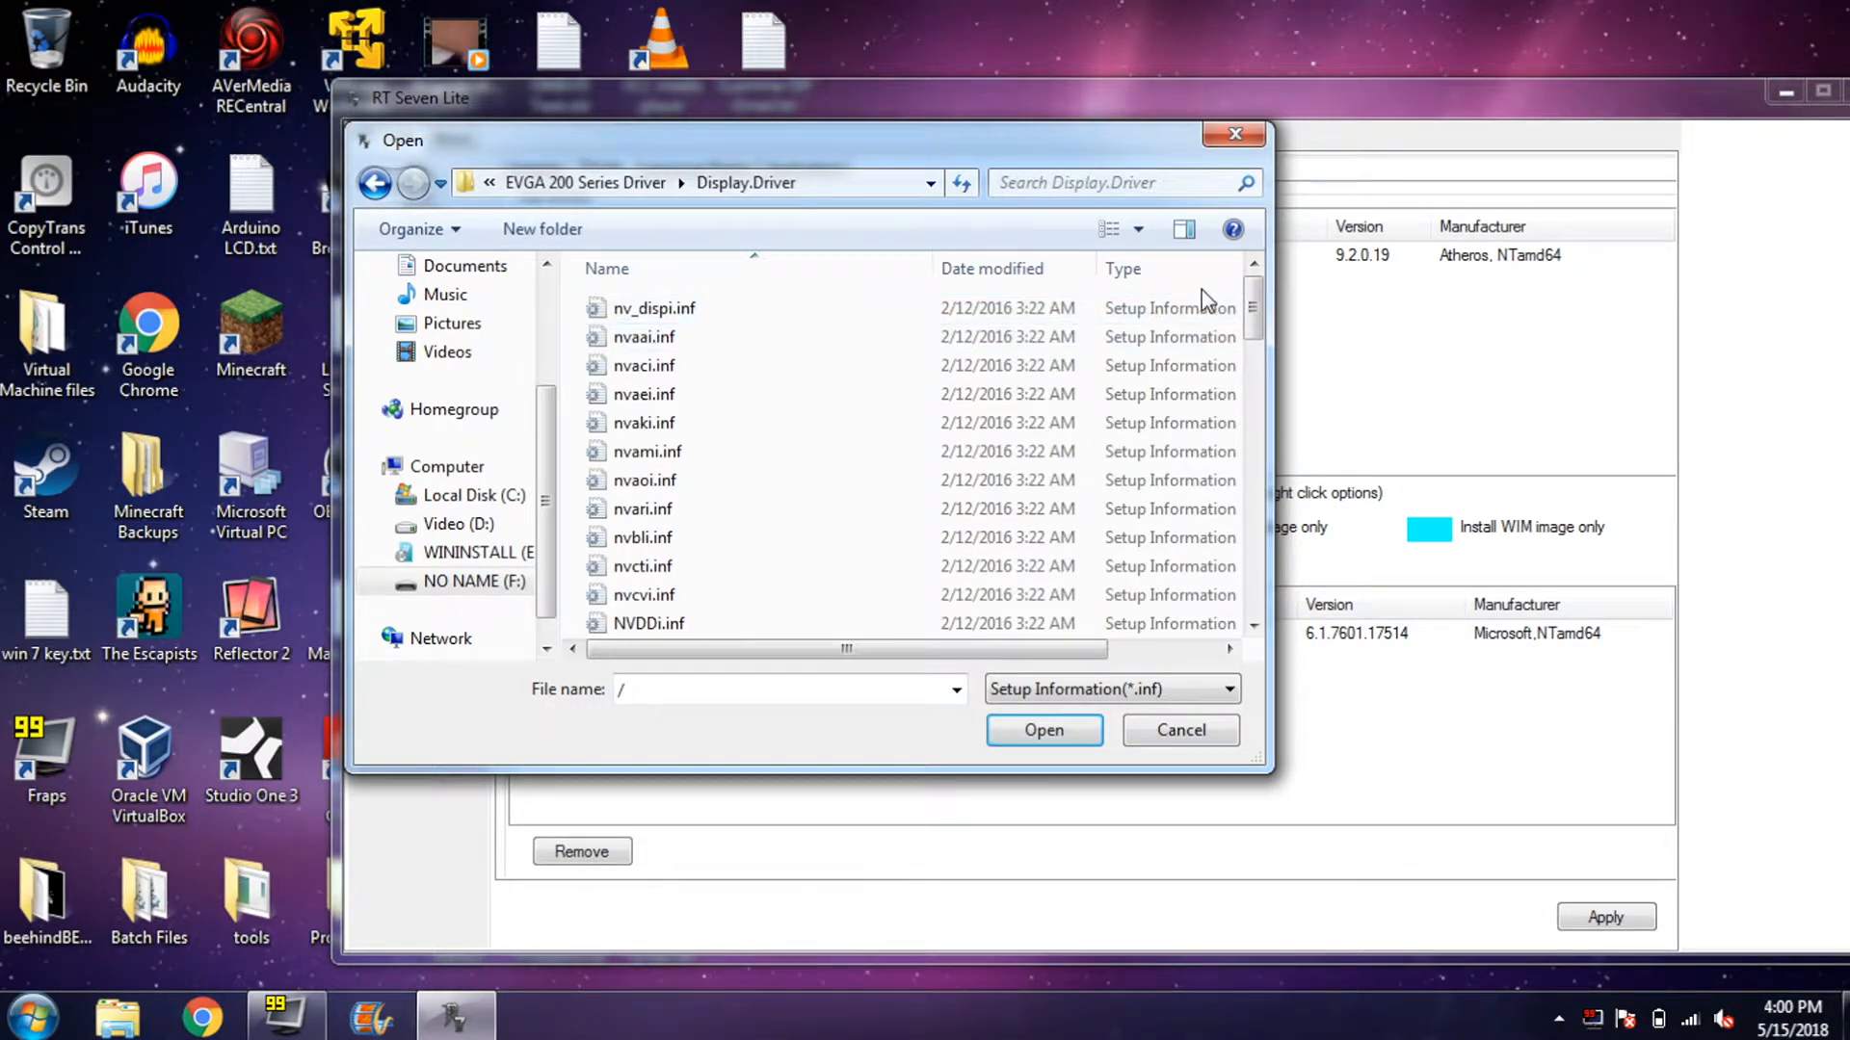
left_click_drag(1253, 310, 1296, 627)
left_click(1171, 591)
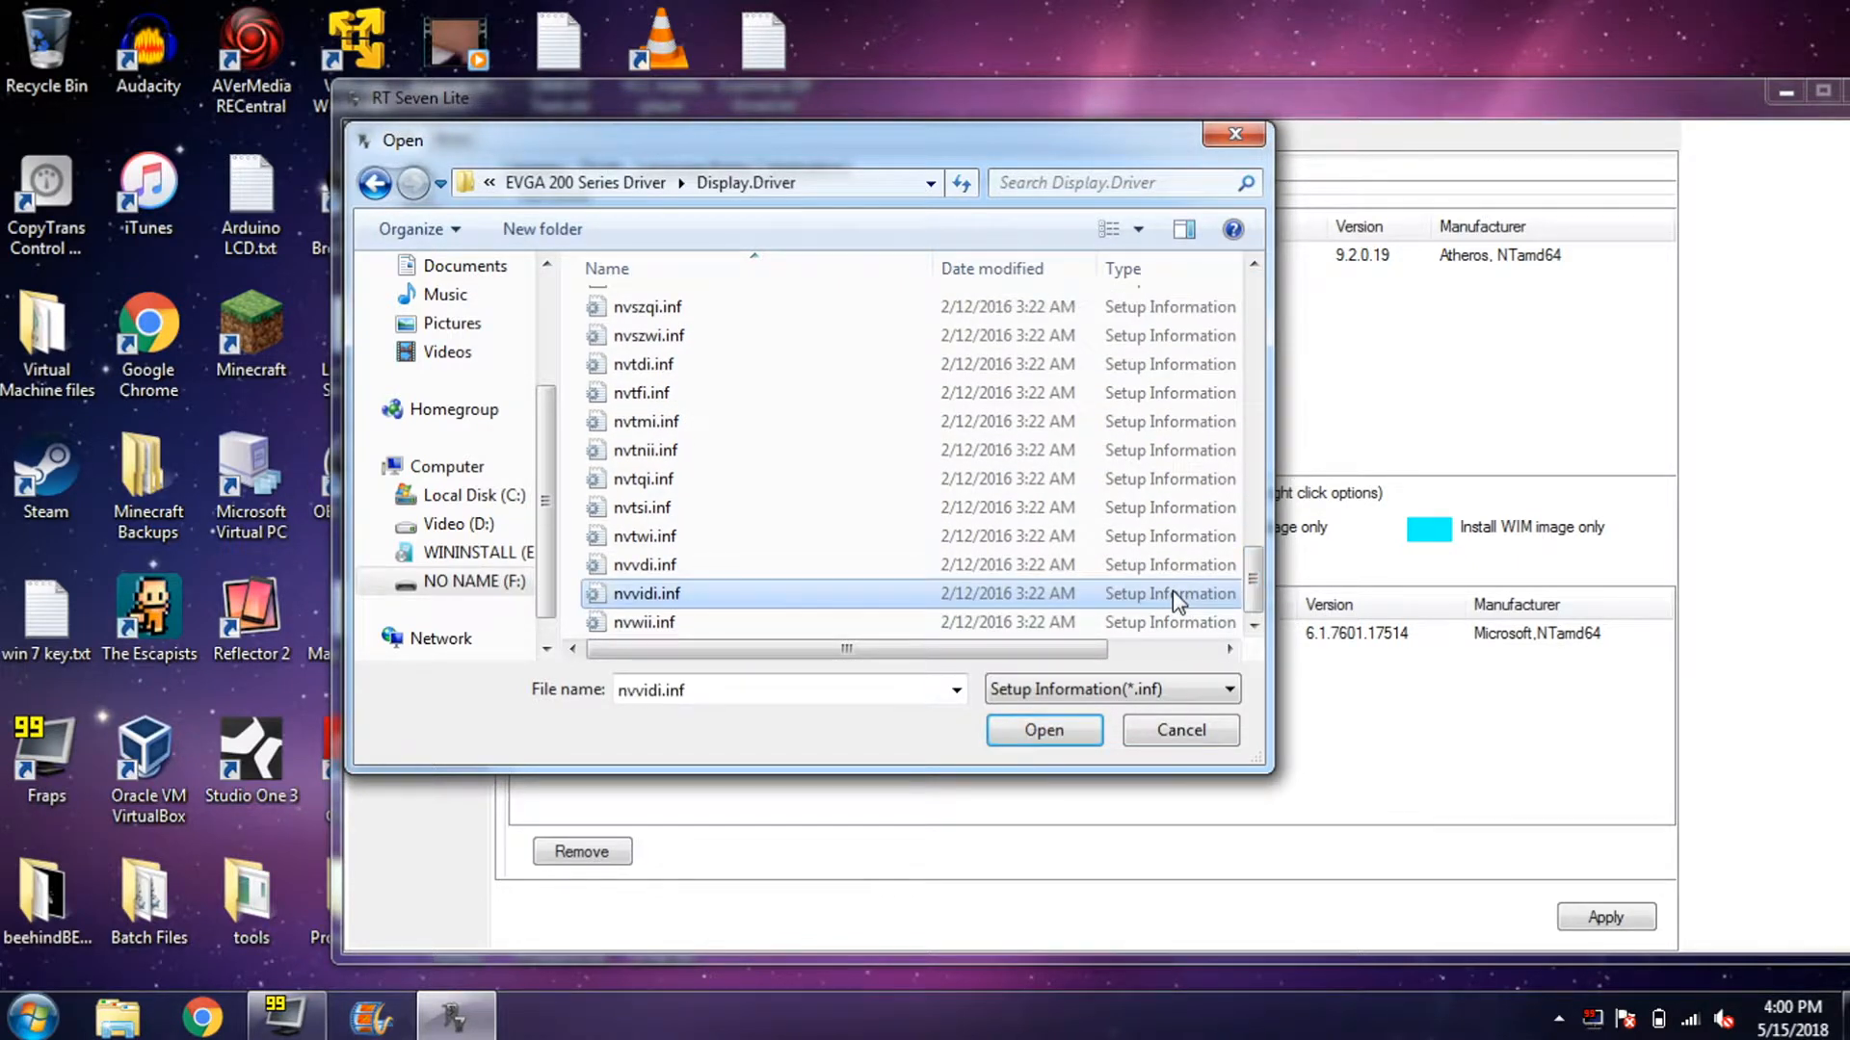
key("ctrl+a")
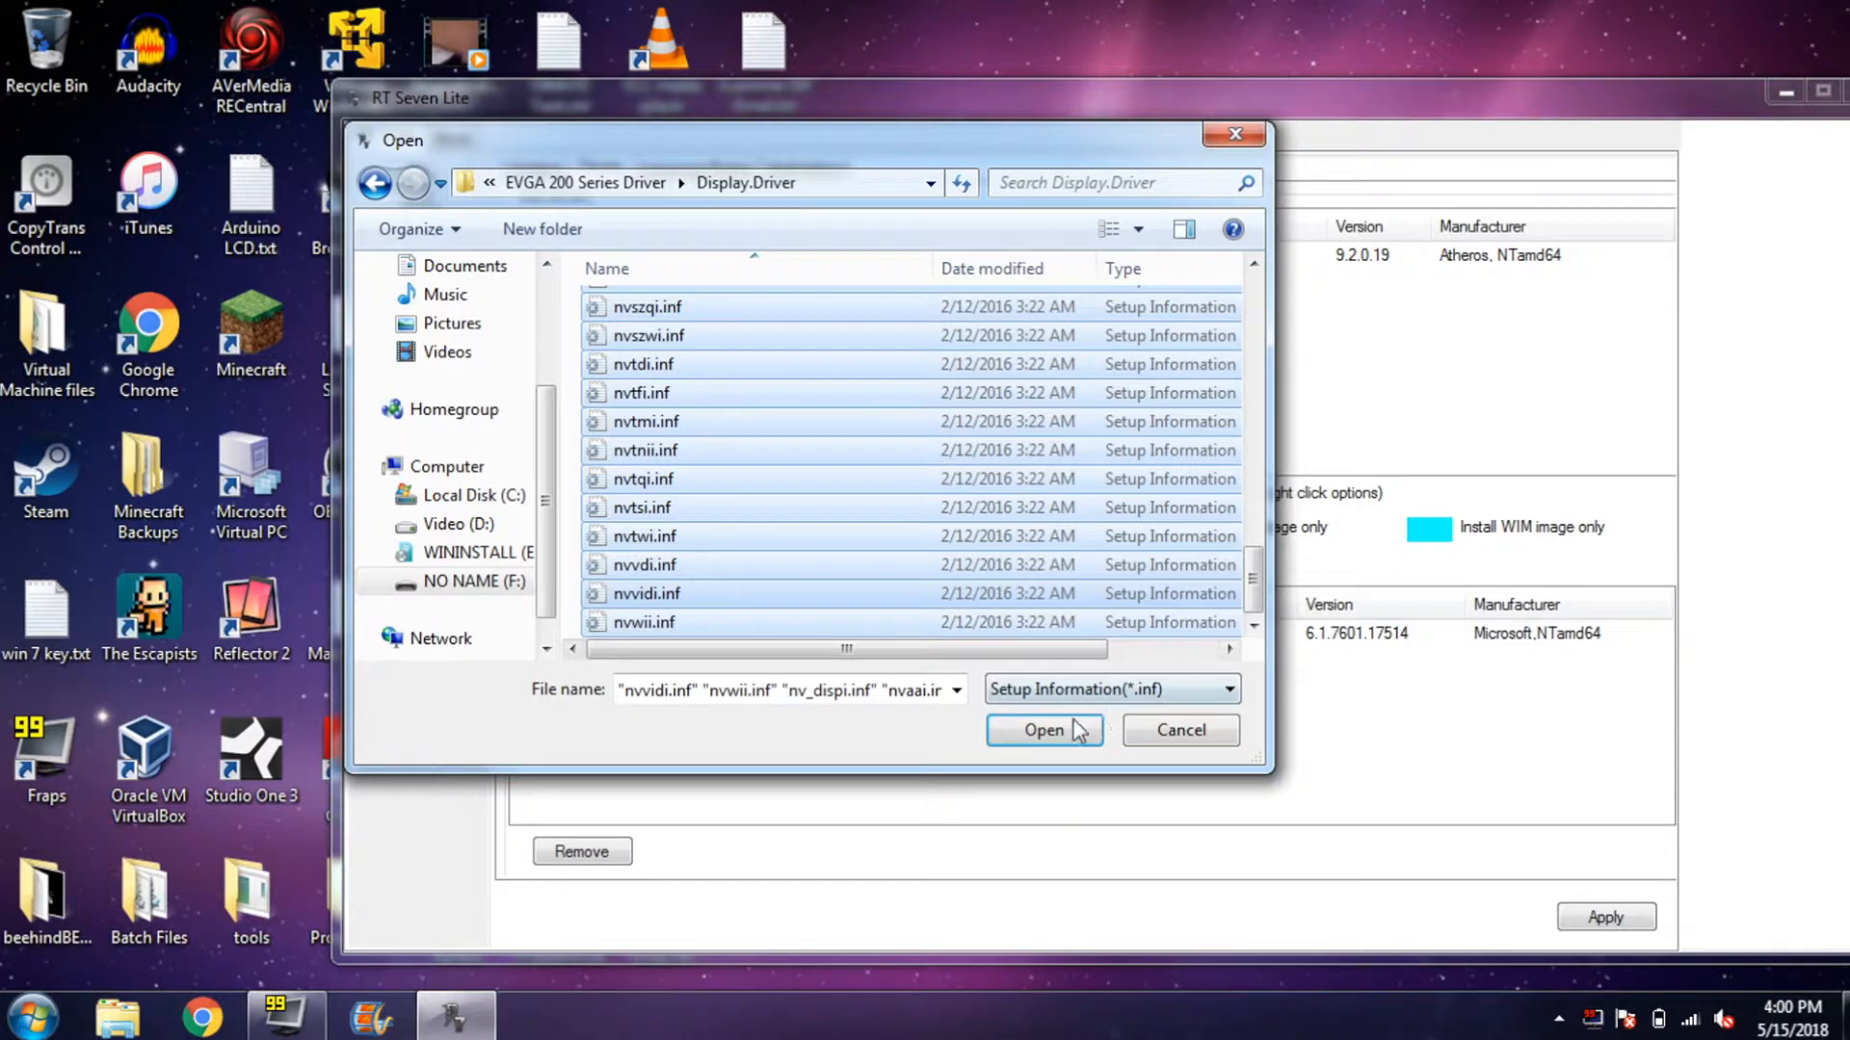
left_click(1060, 729)
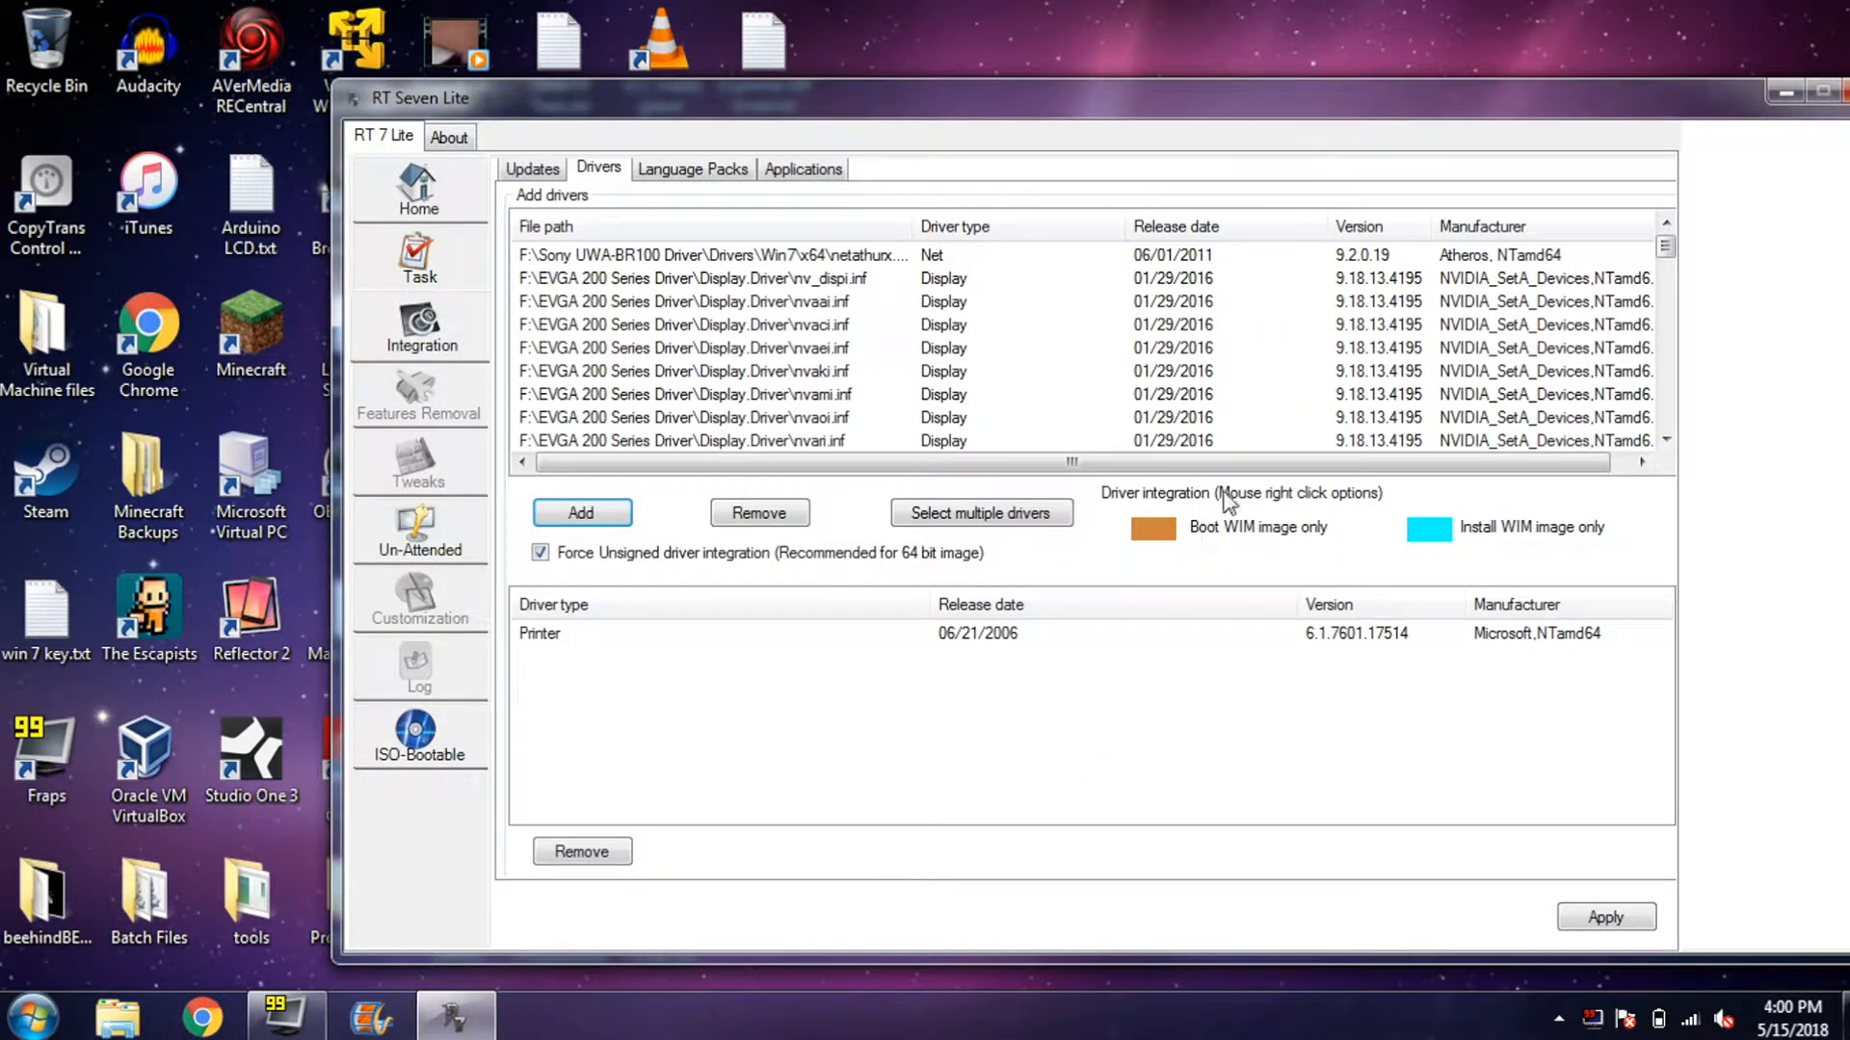
- Add more drivers, browsing EVGA 200 Series subfolders such as Display.NView and HDAudio
left_click(961, 256)
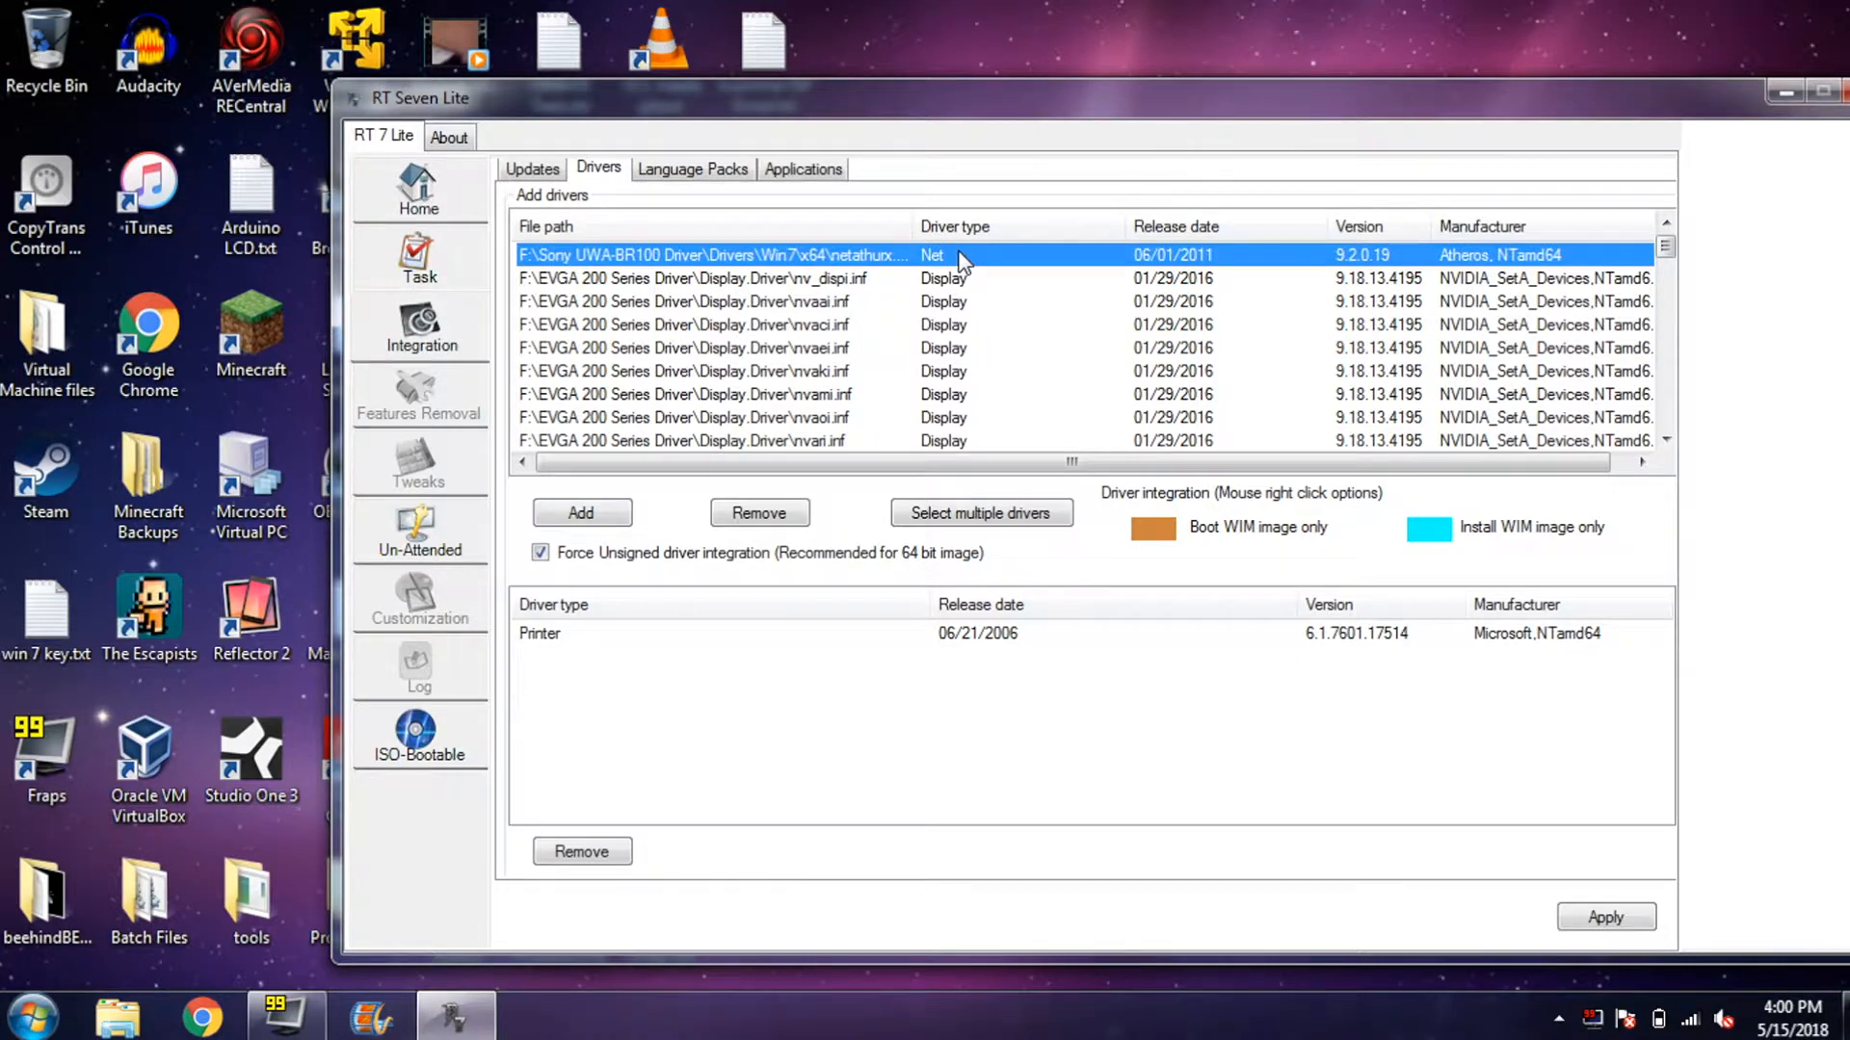
left_click(920, 638)
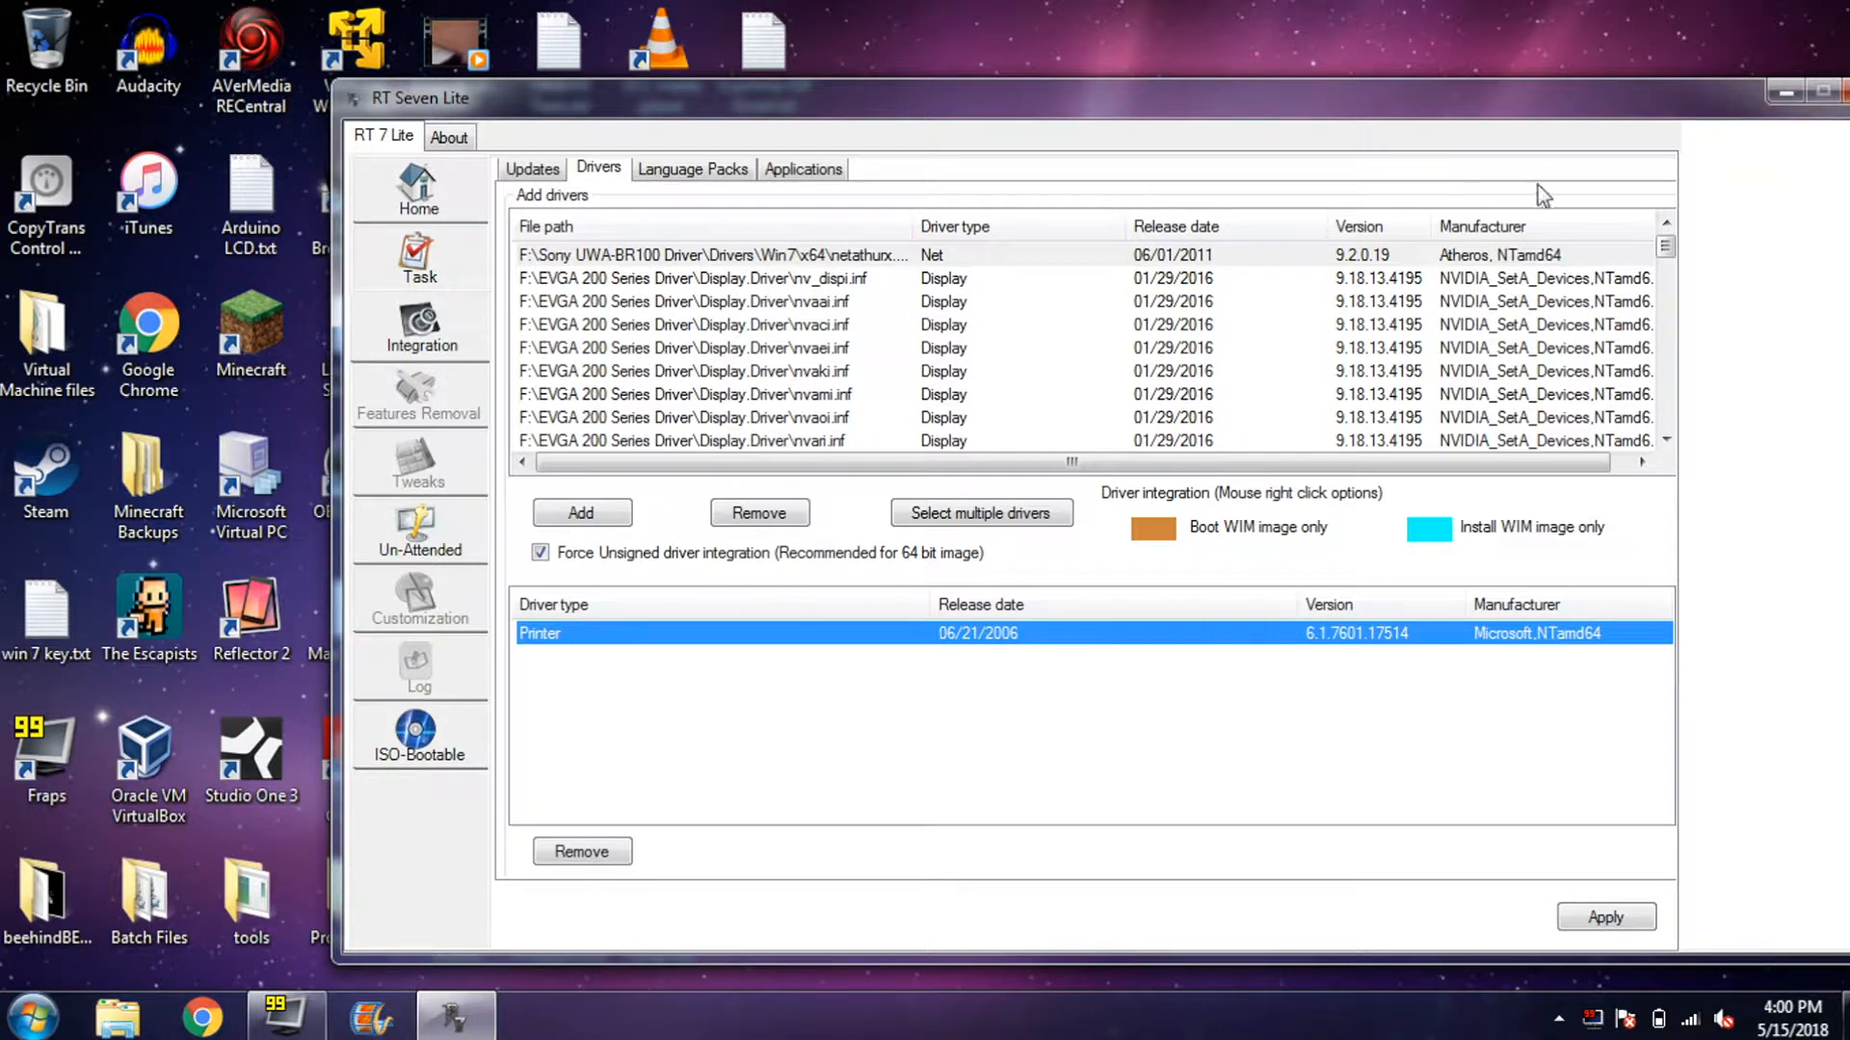
left_click_drag(1668, 252, 1466, 479)
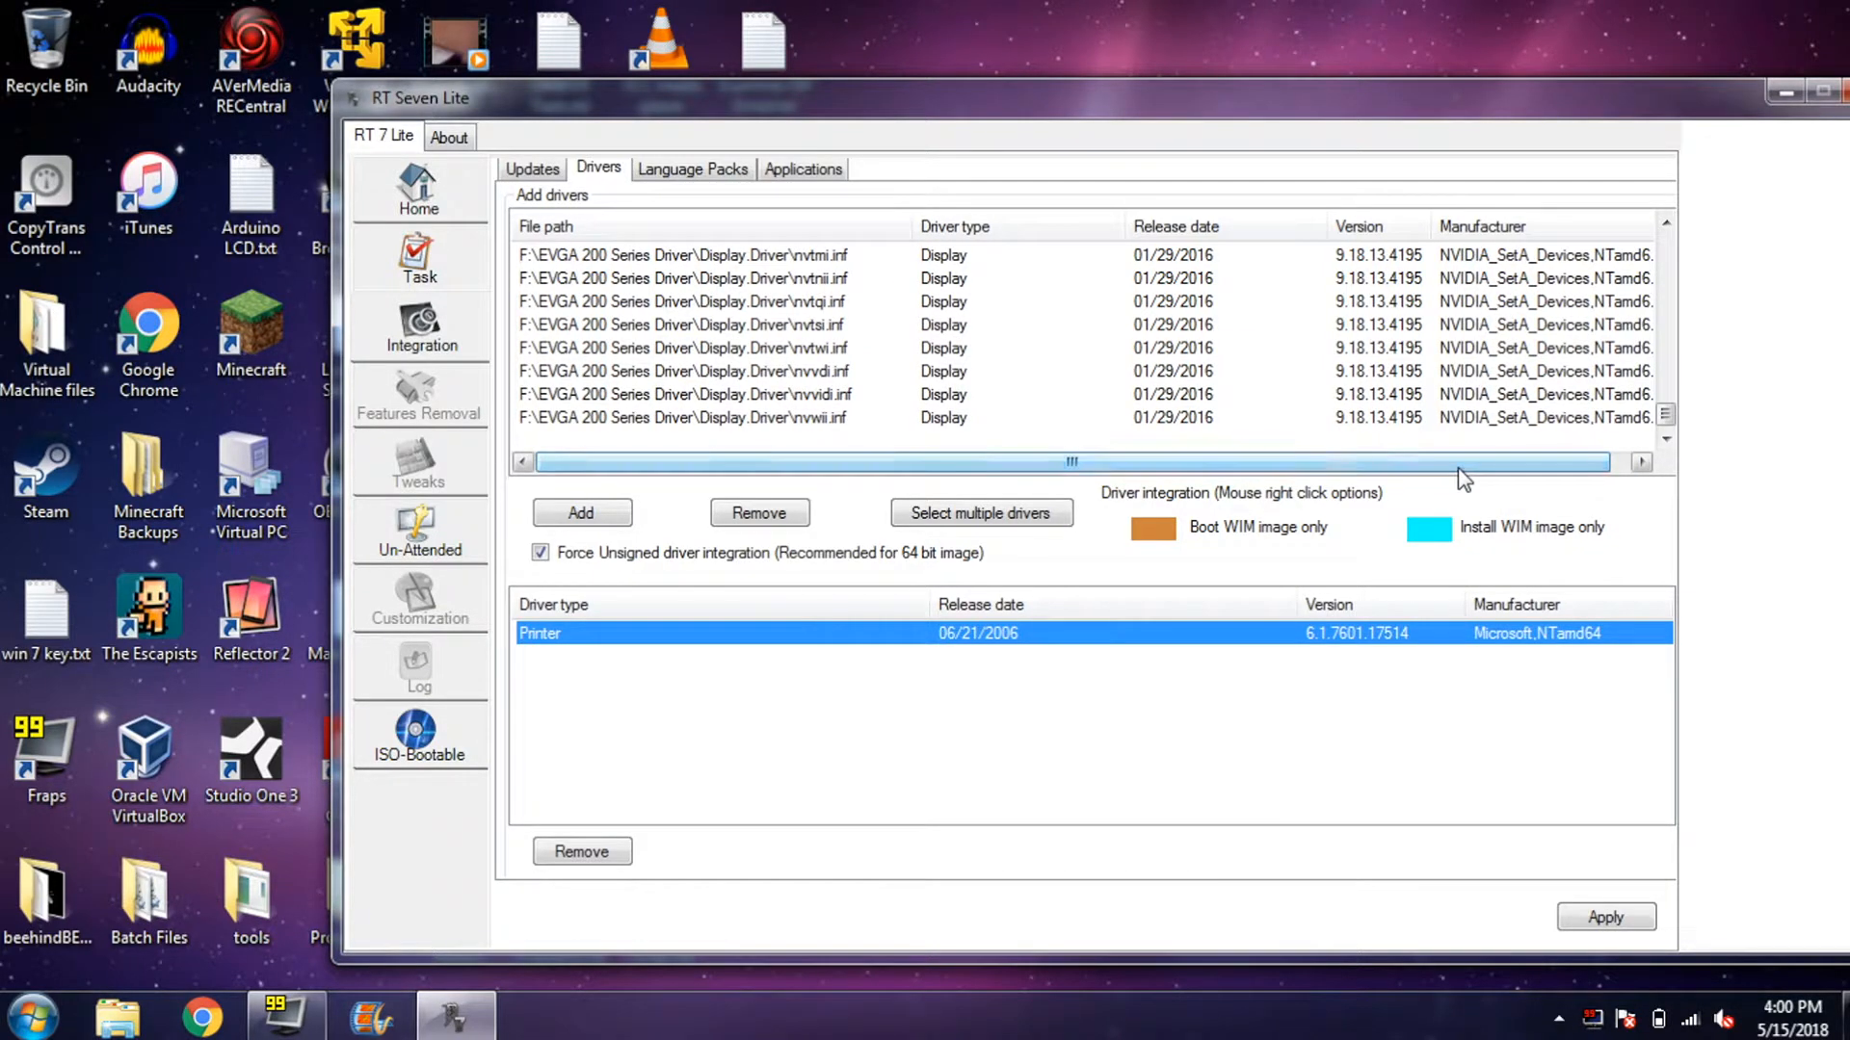
left_click(582, 513)
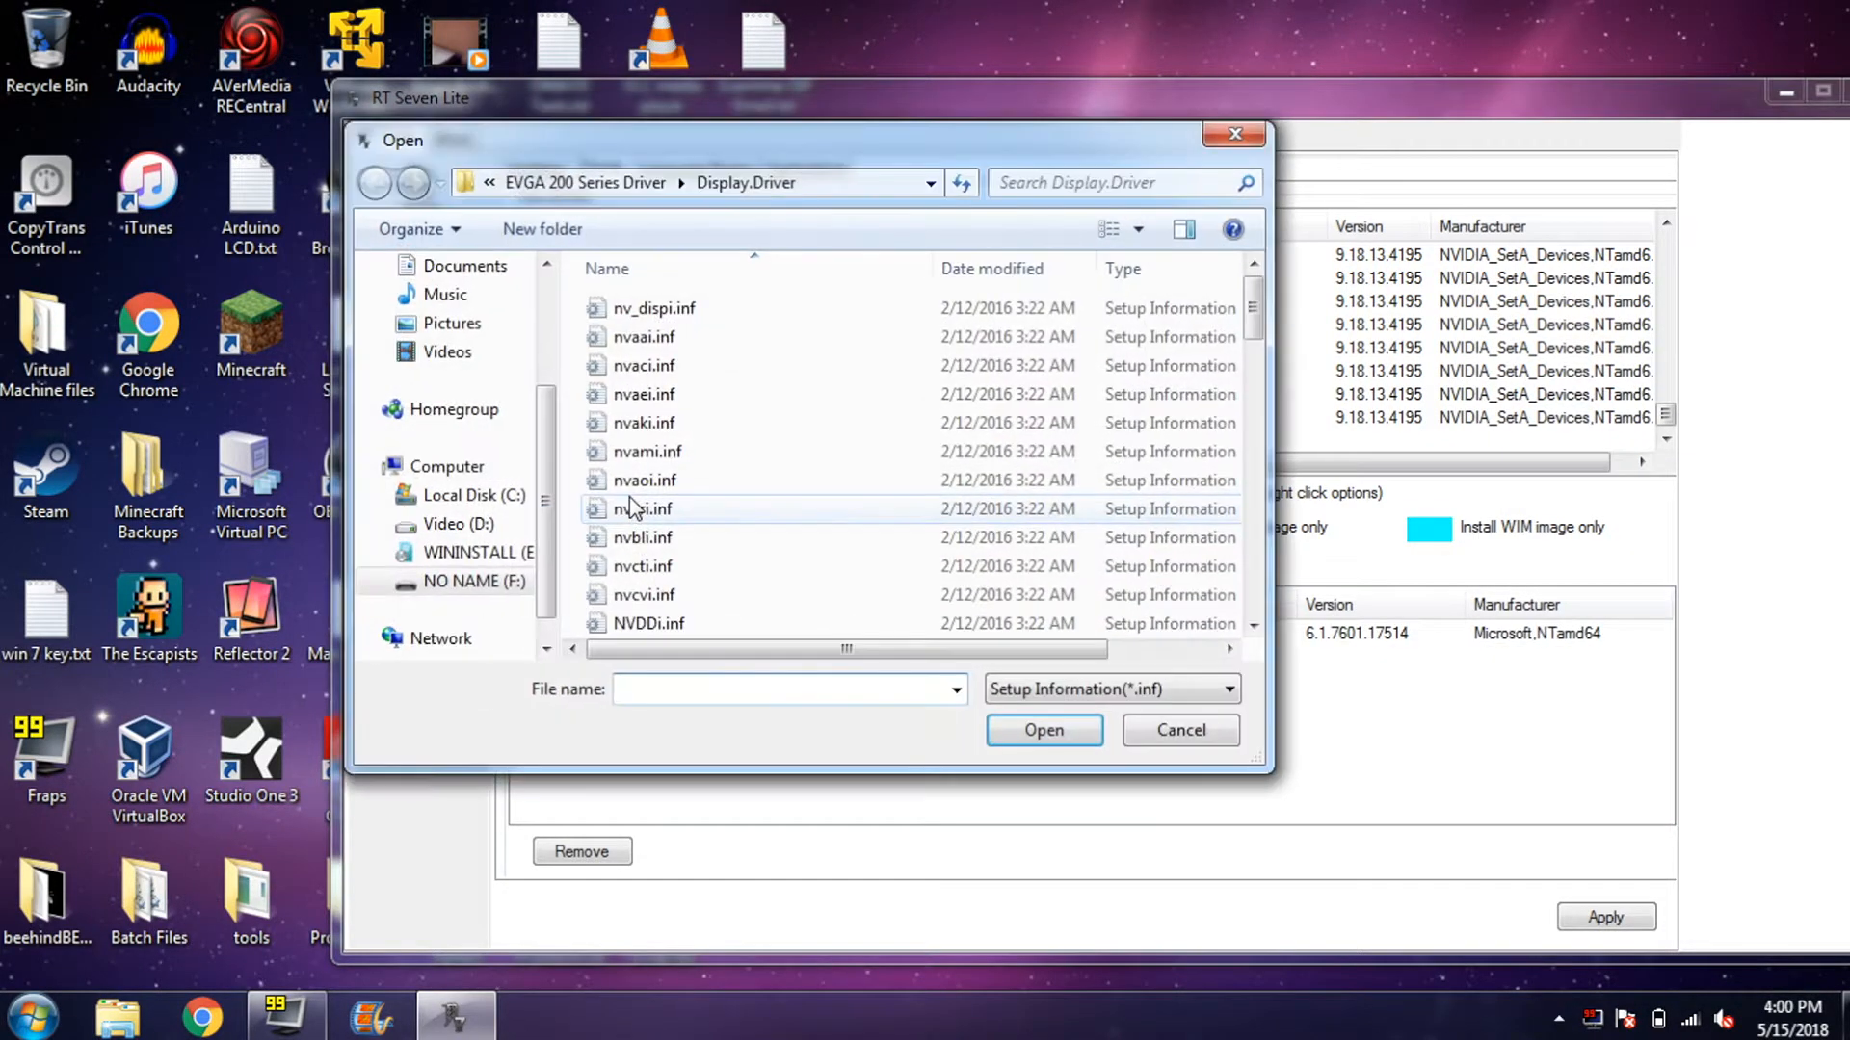
left_click(584, 182)
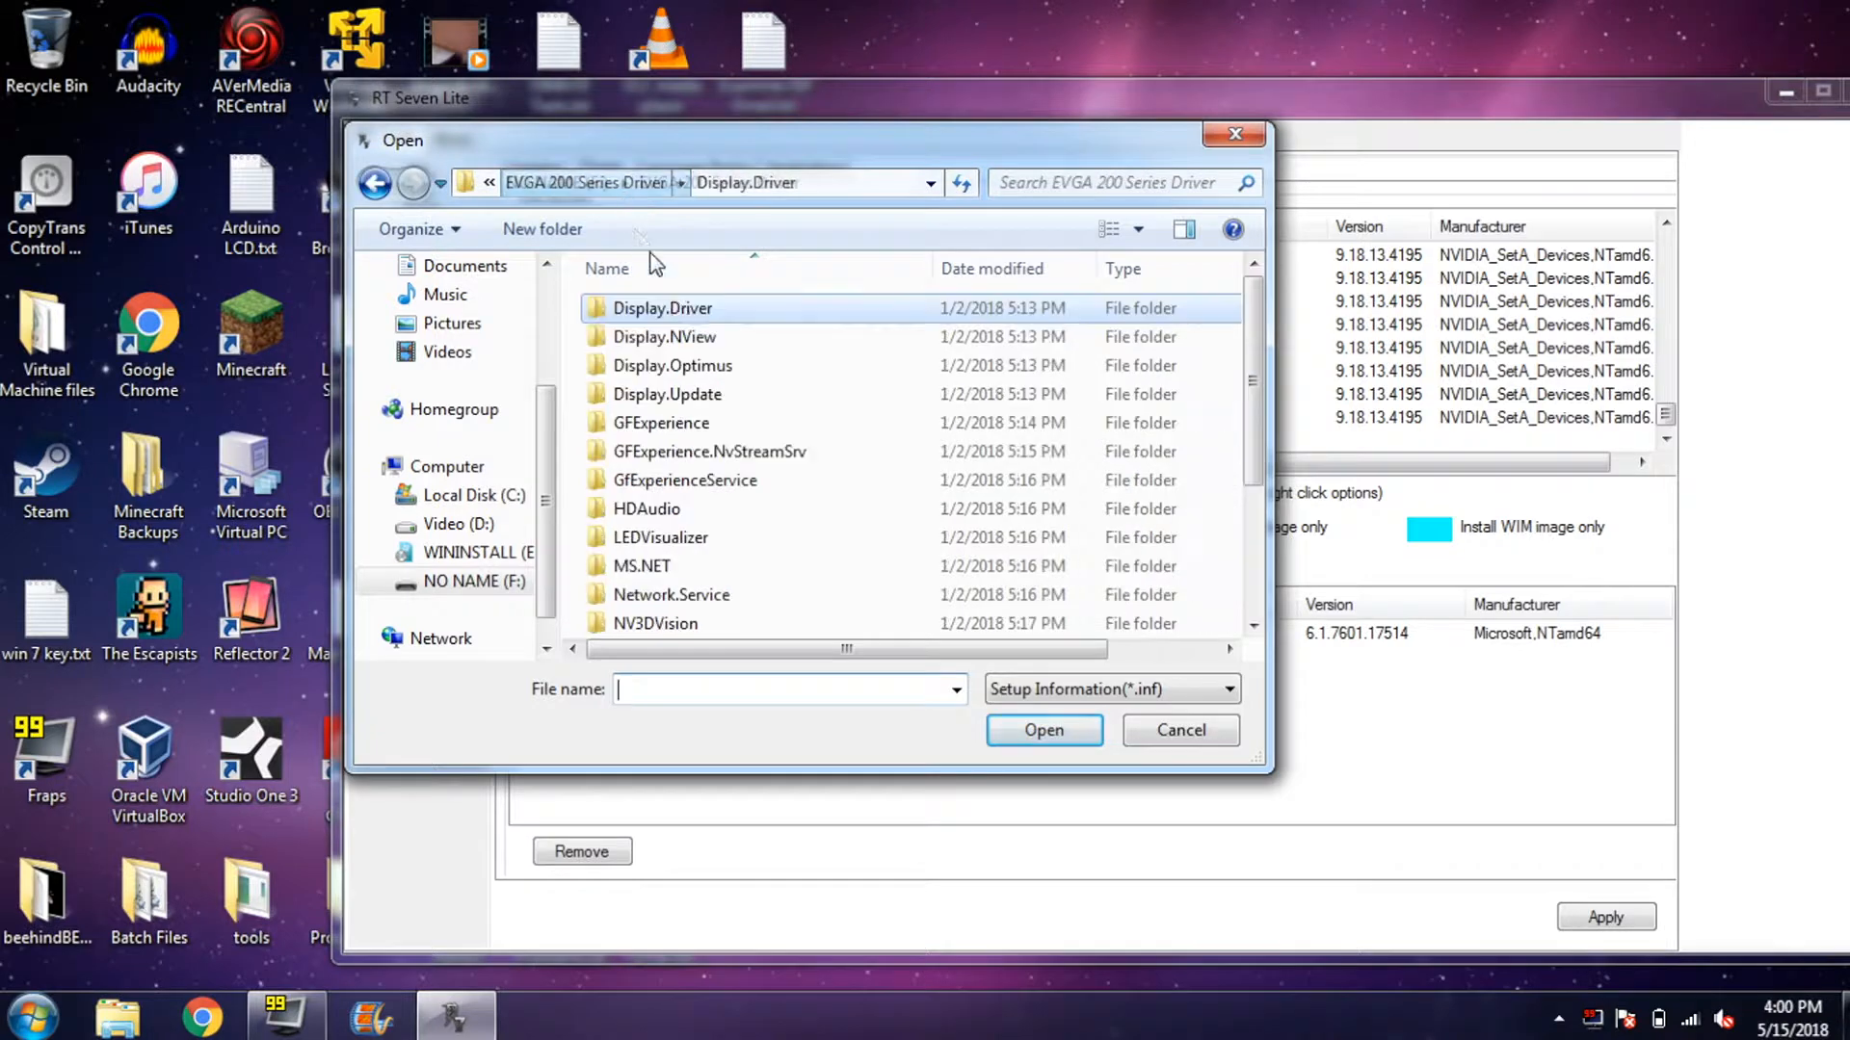
double_click(721, 338)
left_click(375, 182)
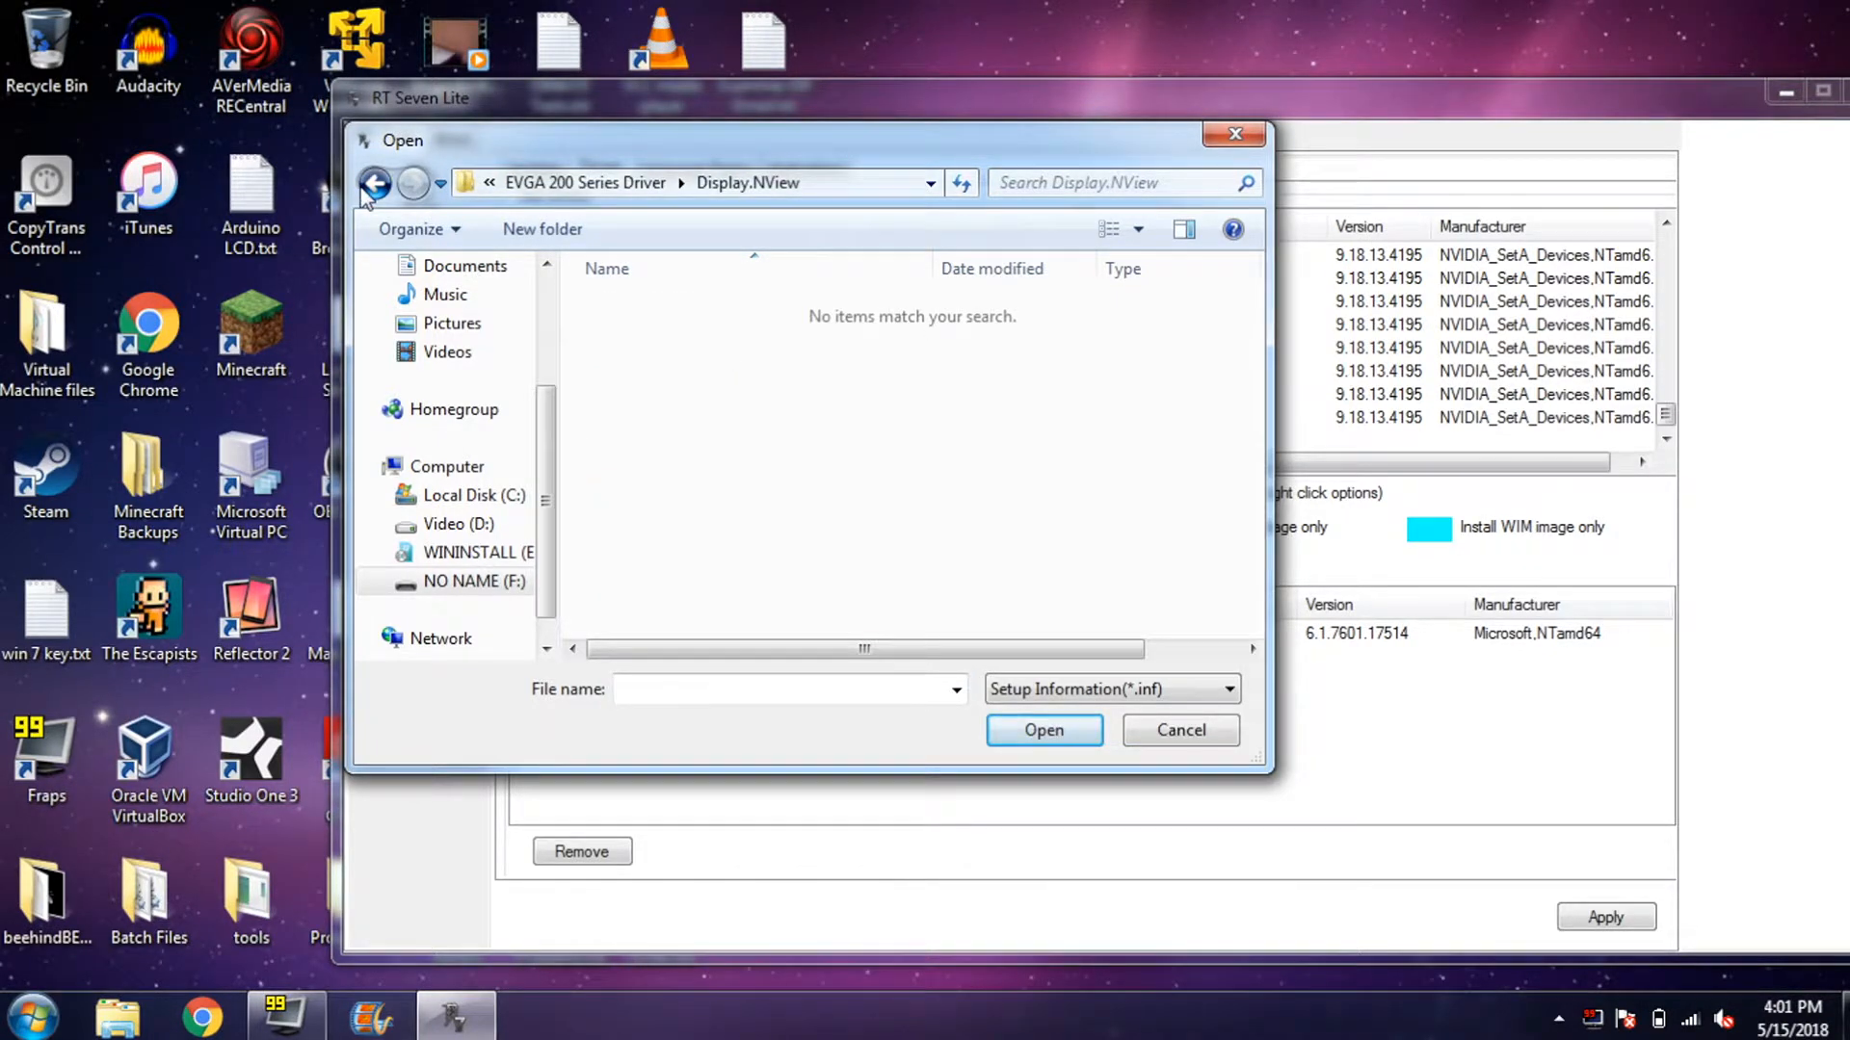
double_click(698, 365)
left_click(375, 182)
double_click(665, 423)
left_click(374, 182)
double_click(684, 452)
left_click(375, 182)
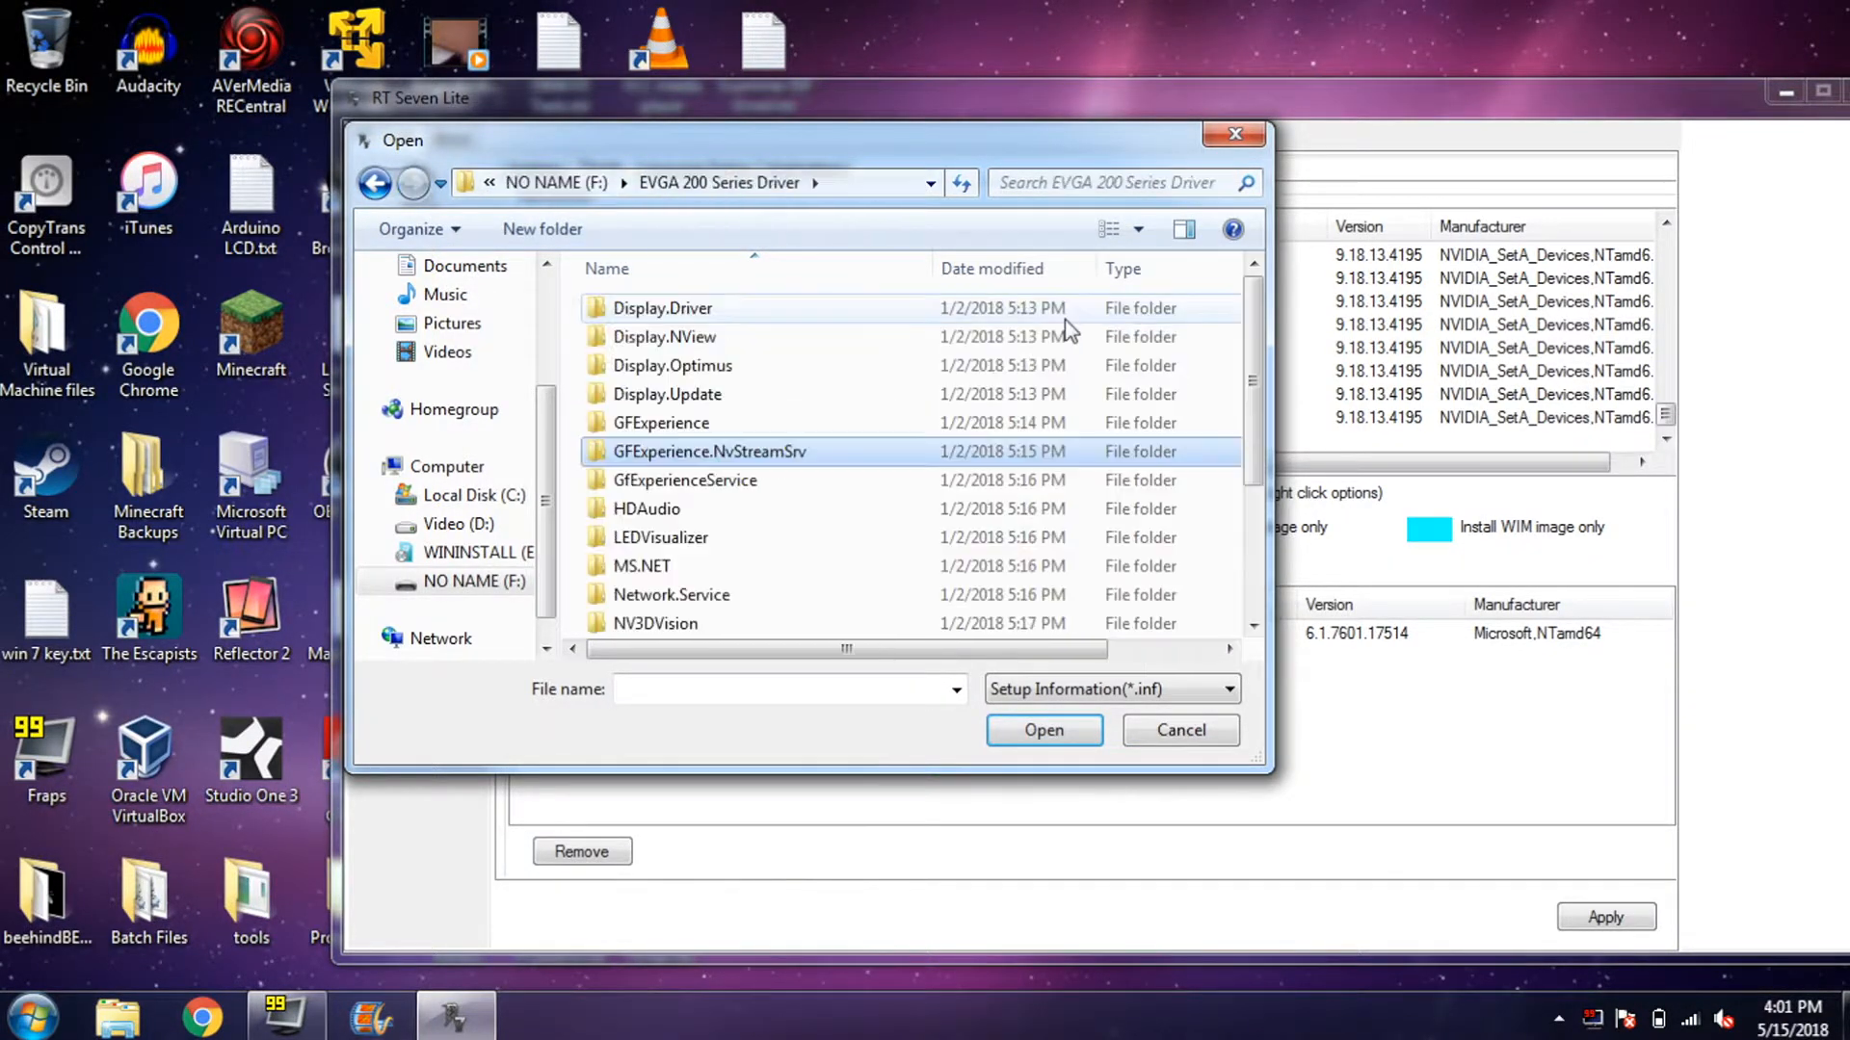
double_click(655, 509)
double_click(648, 308)
left_click(585, 182)
- Search the EVGA folder for *.inf, queue the HDAudio drivers, and apply the driver list
left_click(1118, 183)
type("*.inf")
left_click(933, 385)
key("ctrl+a")
left_click(1045, 731)
left_click(1043, 615)
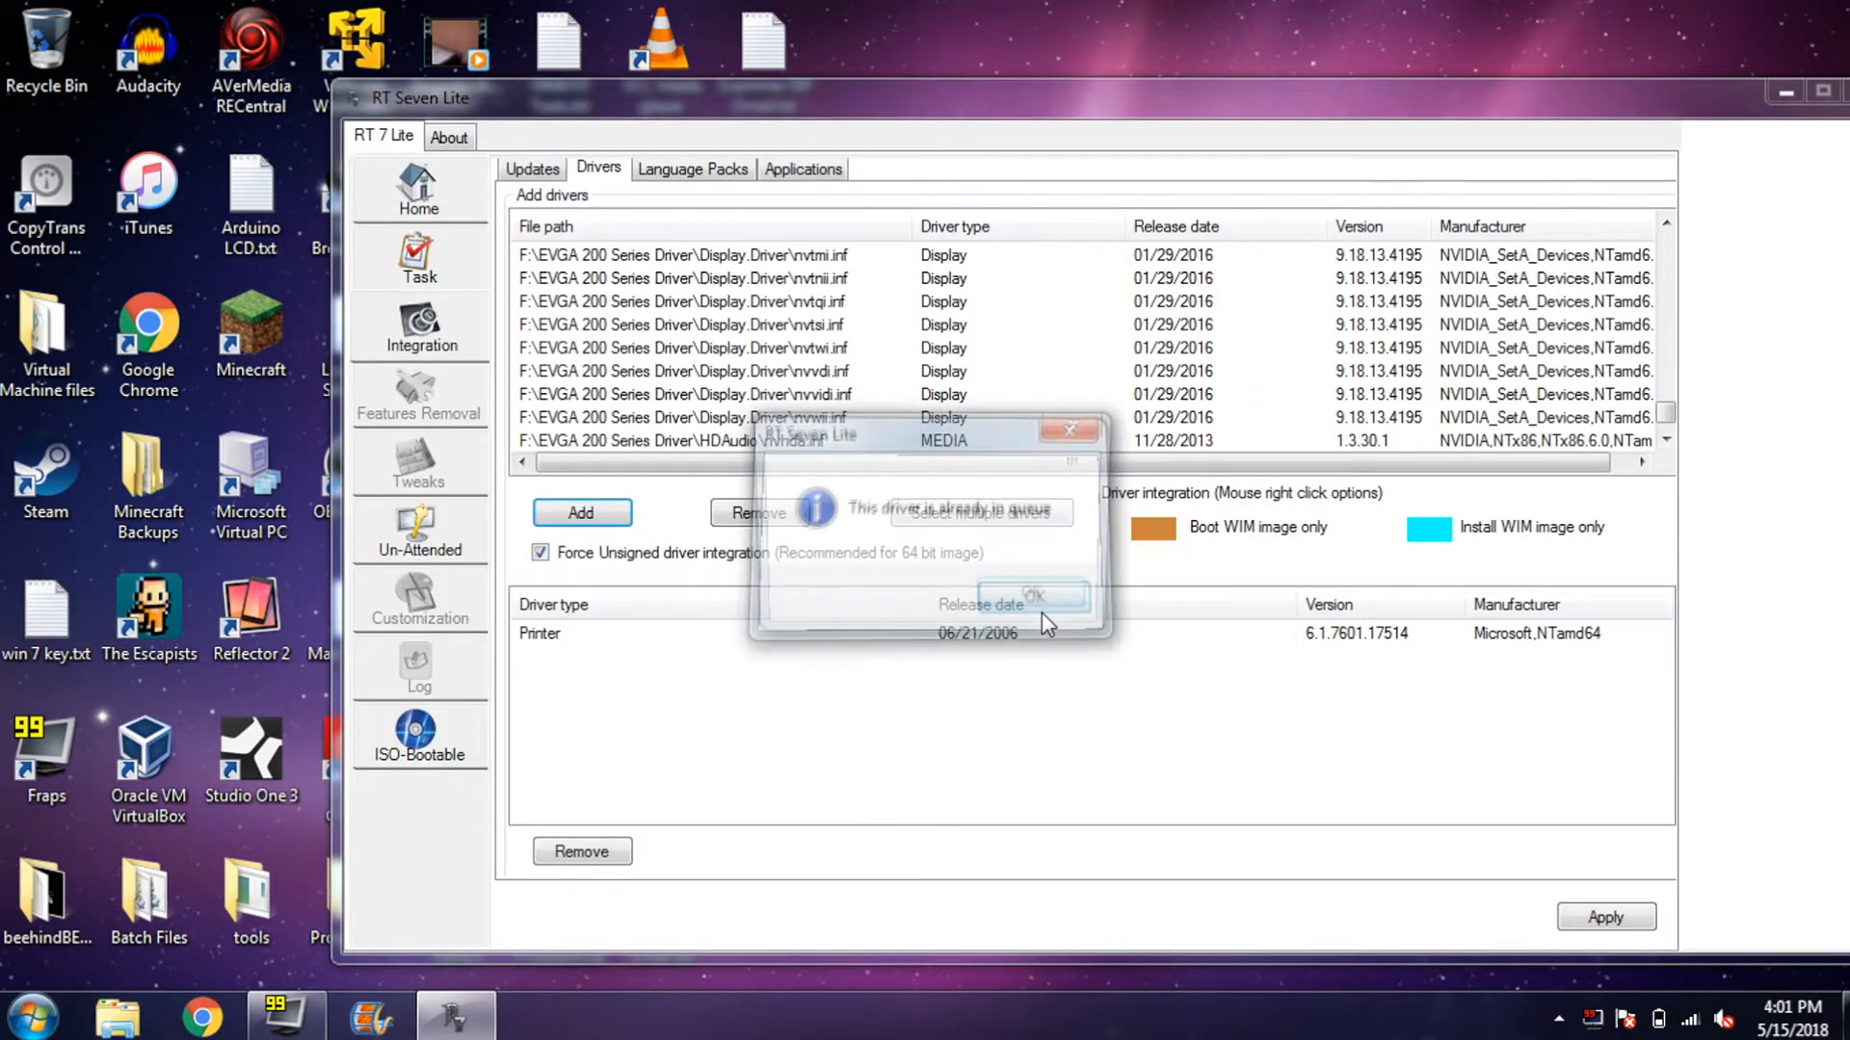
left_click(1042, 615)
left_click_drag(1661, 407, 1673, 239)
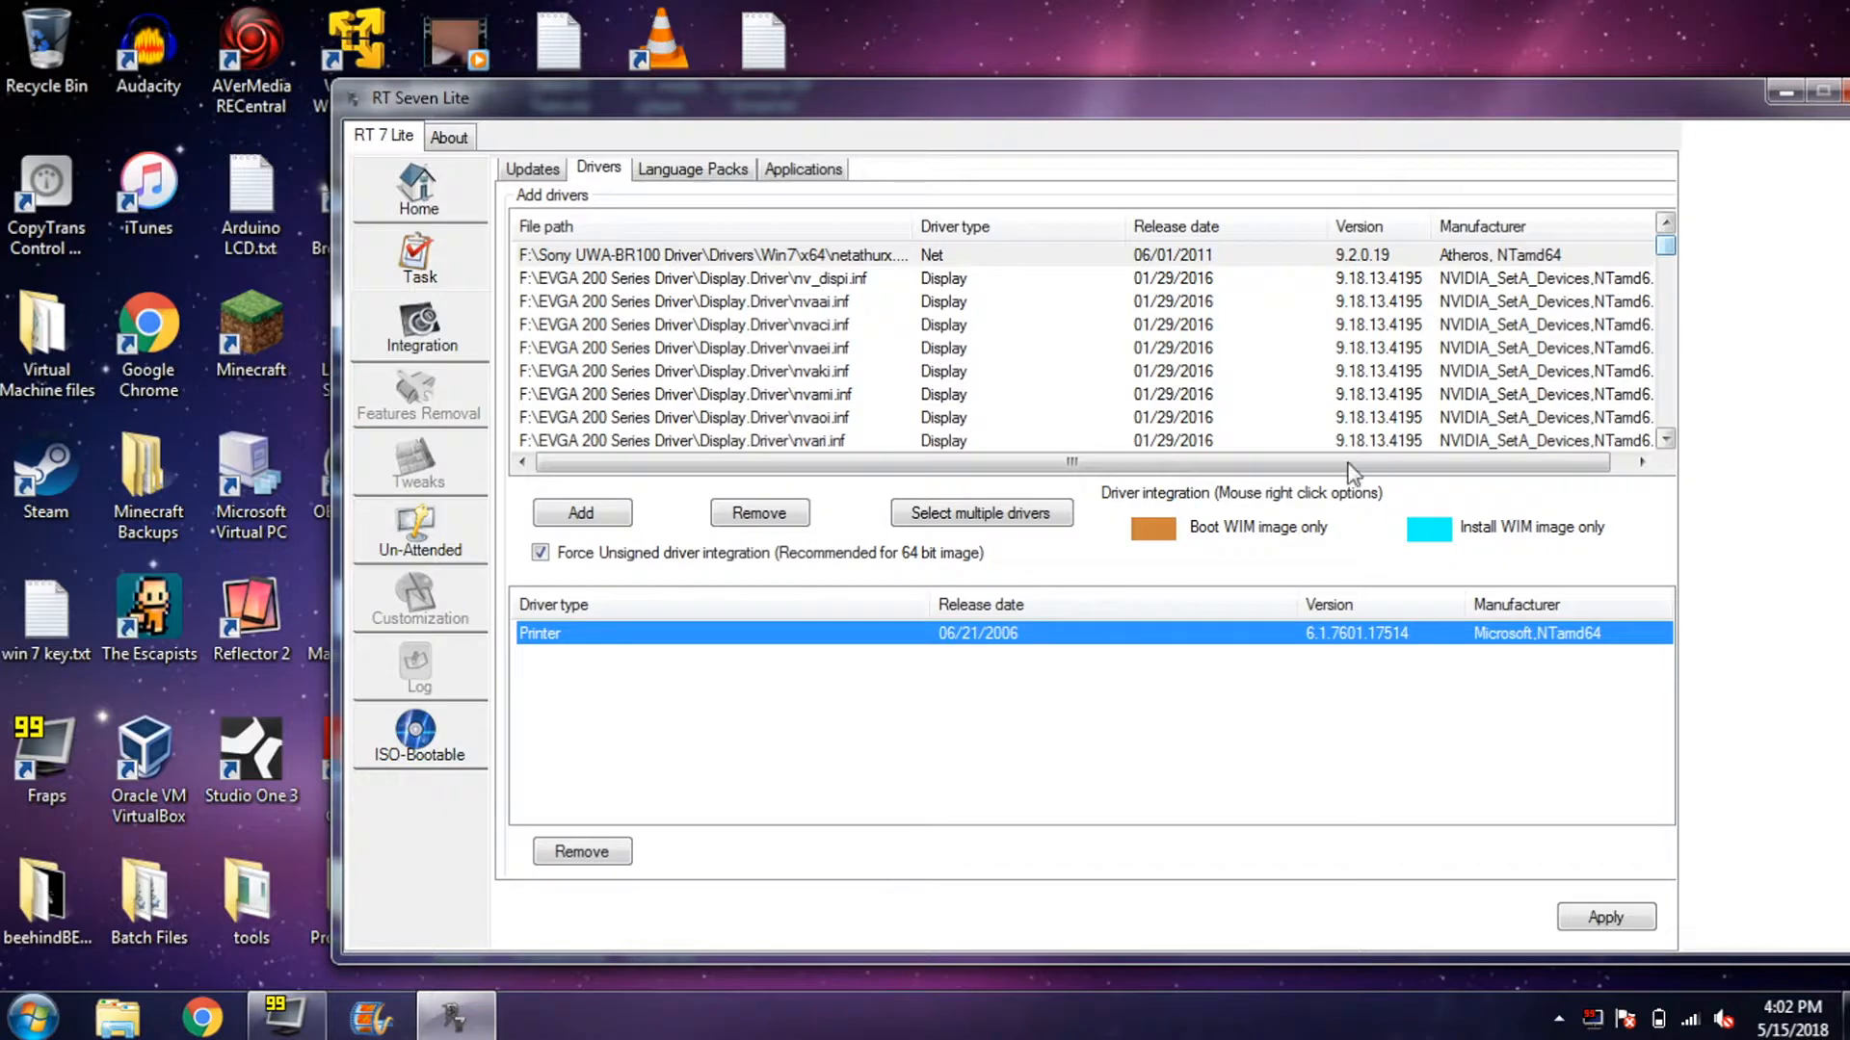
left_click(1607, 916)
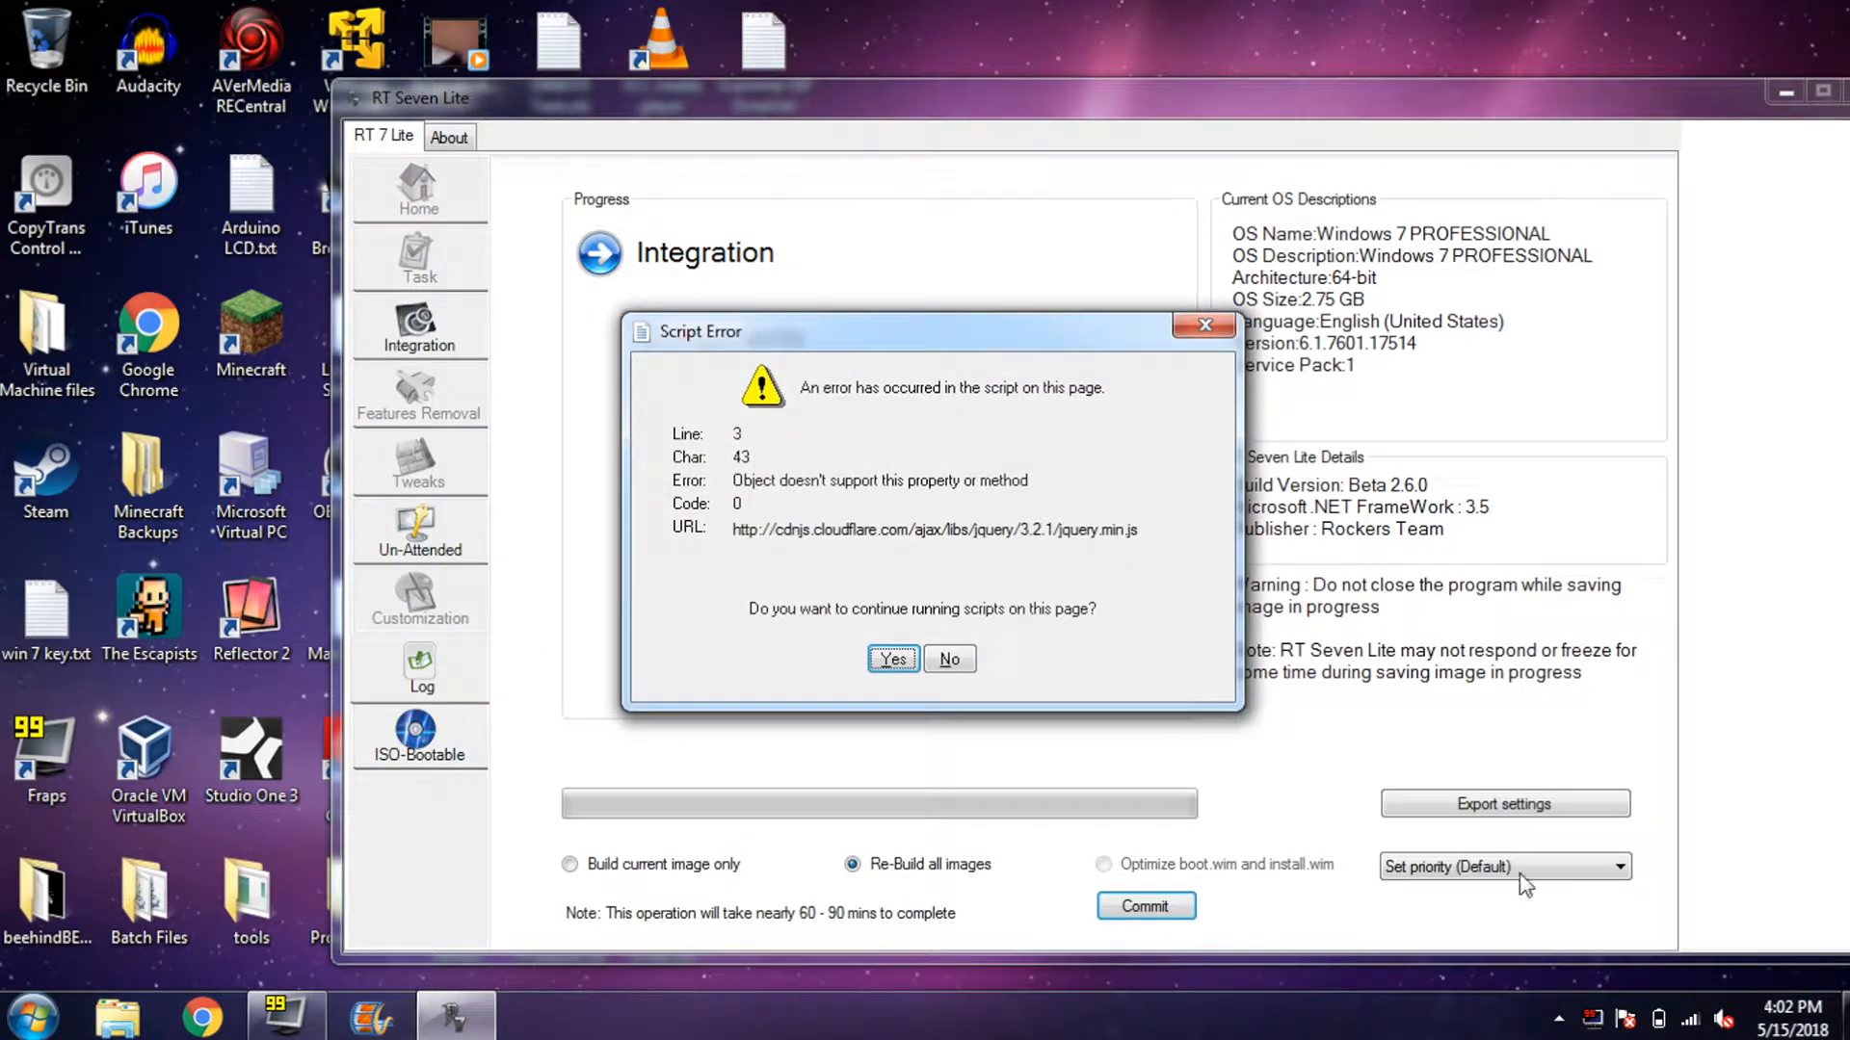
- Dismiss the script errors and open the Un-Attended General settings
left_click(955, 660)
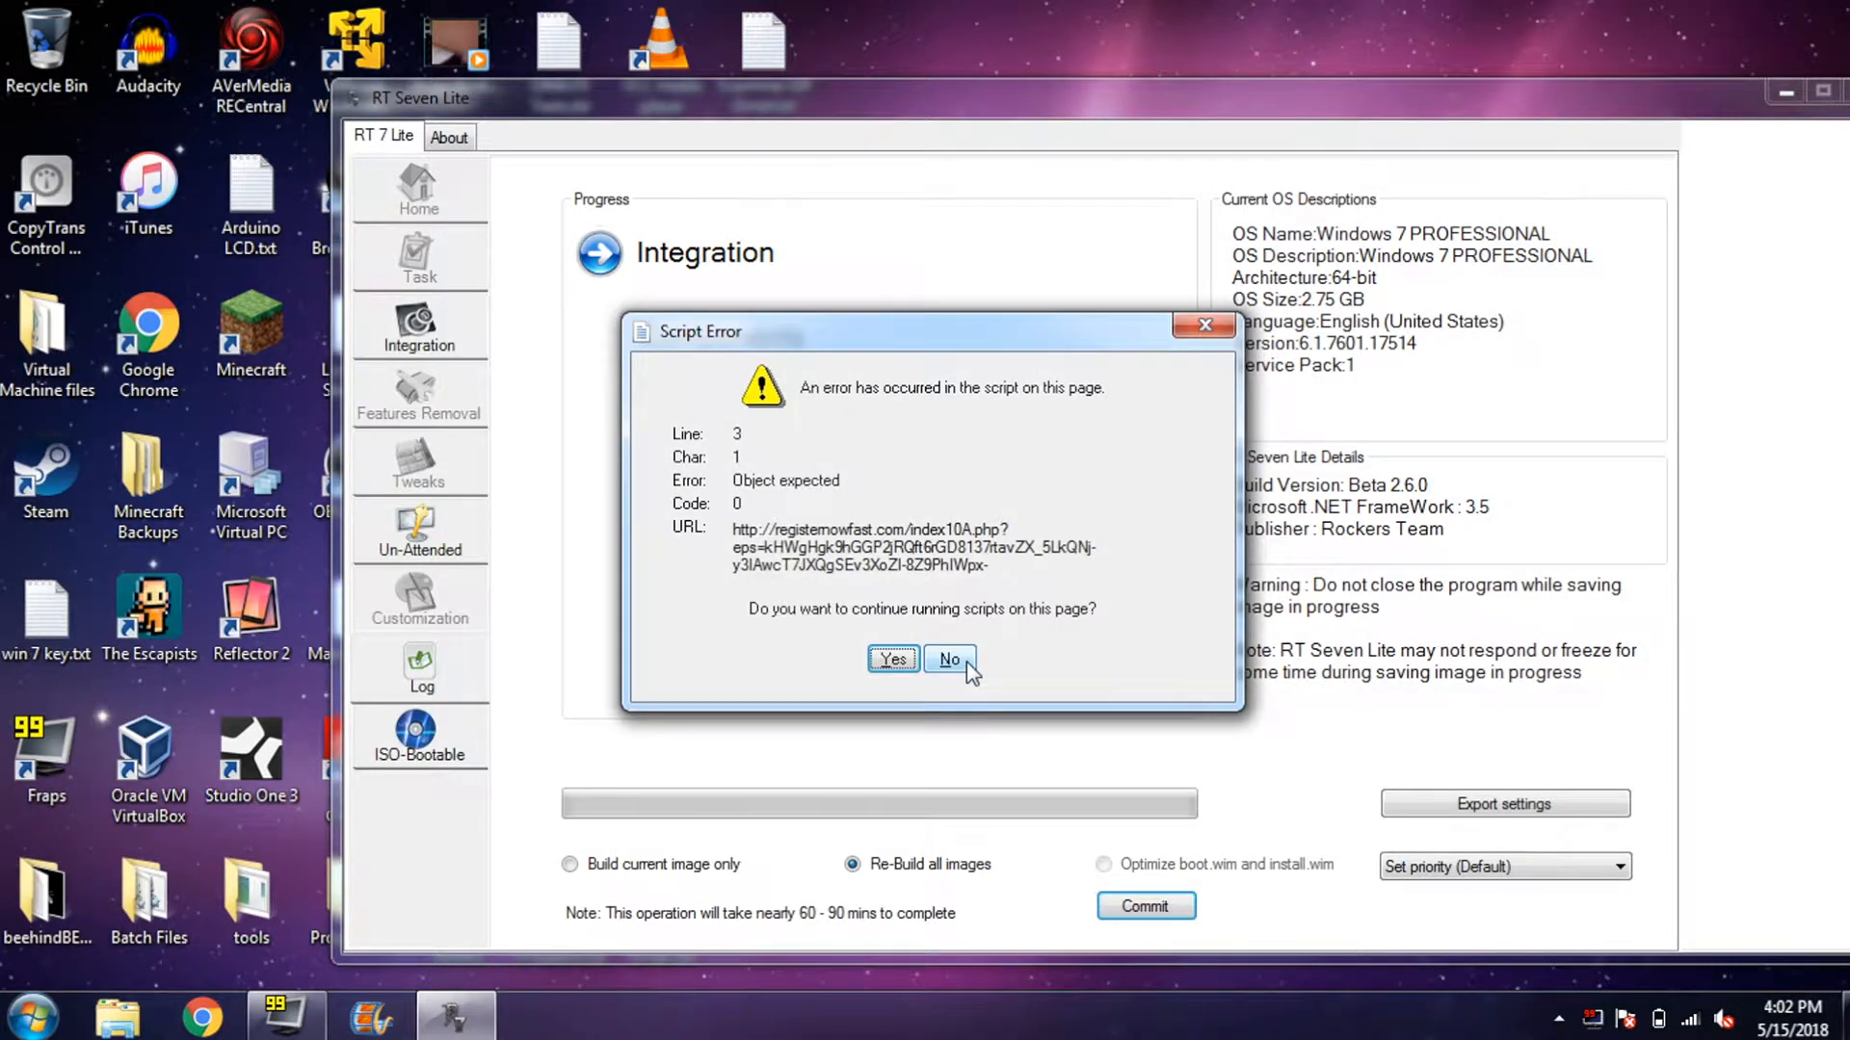
left_click(967, 665)
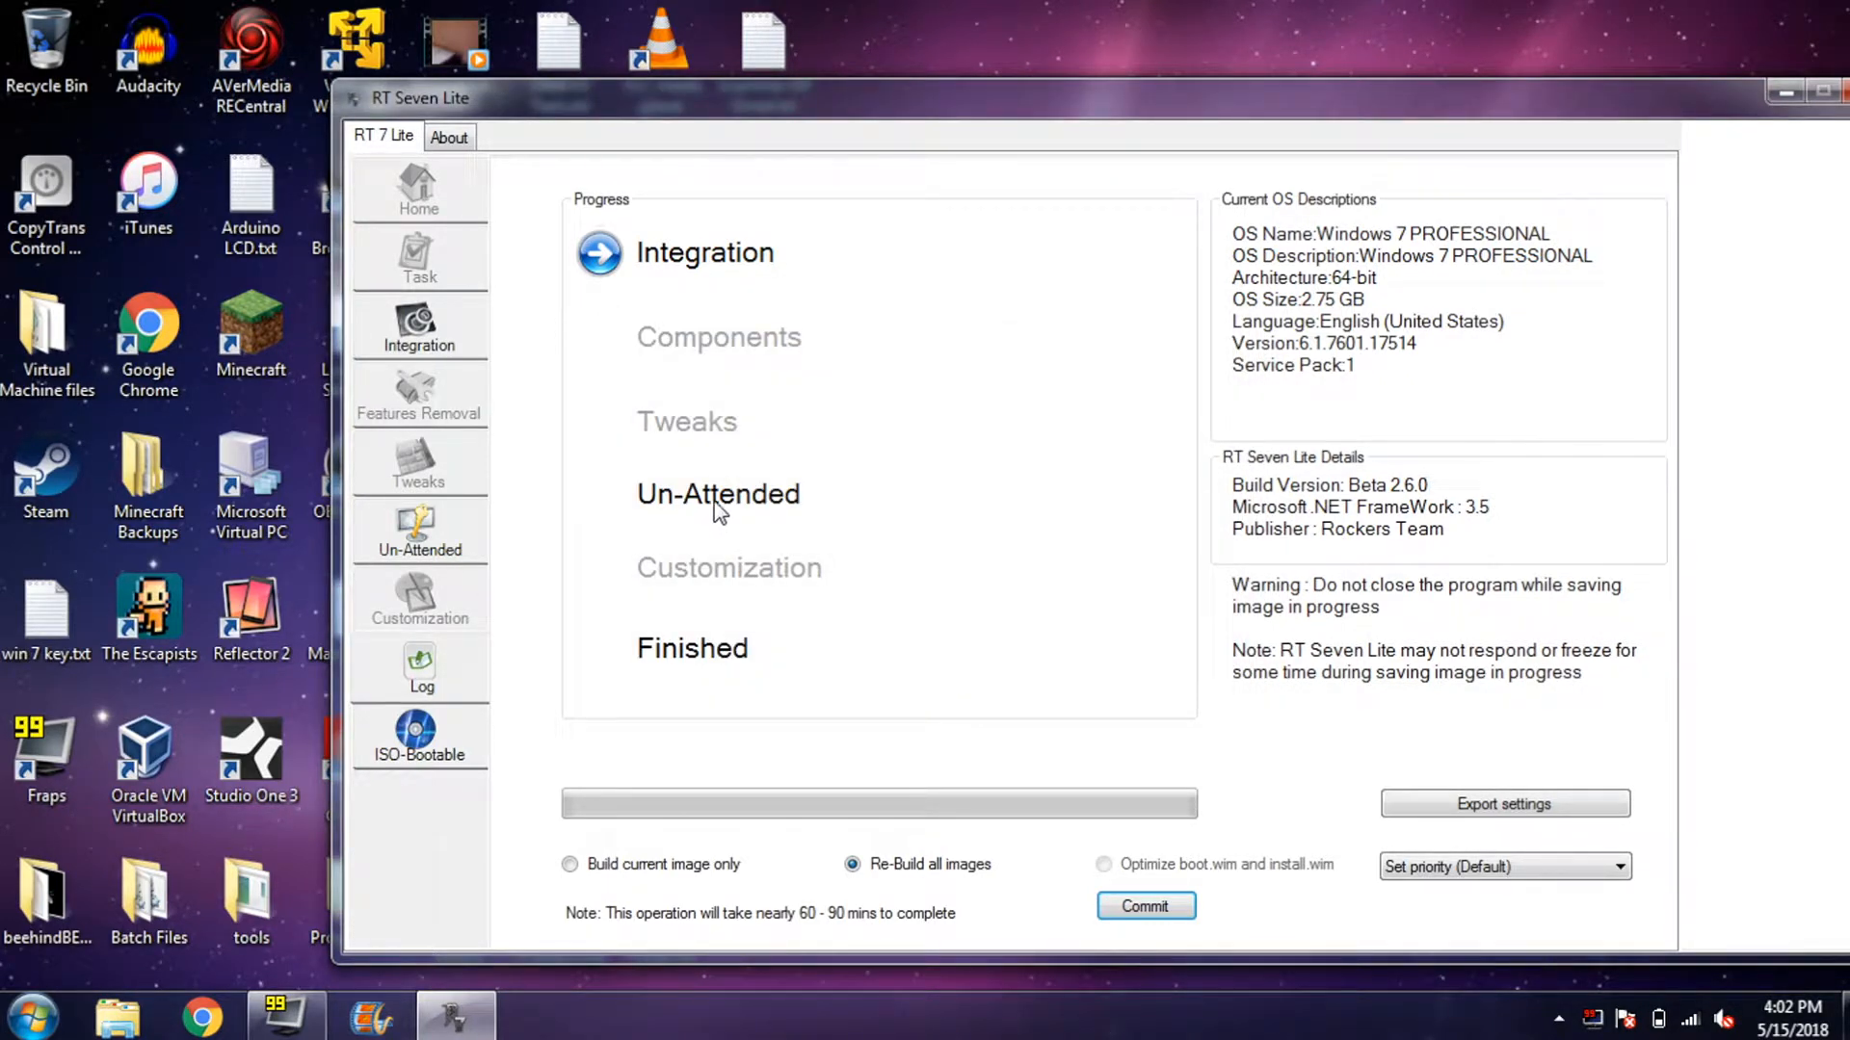
left_click(427, 531)
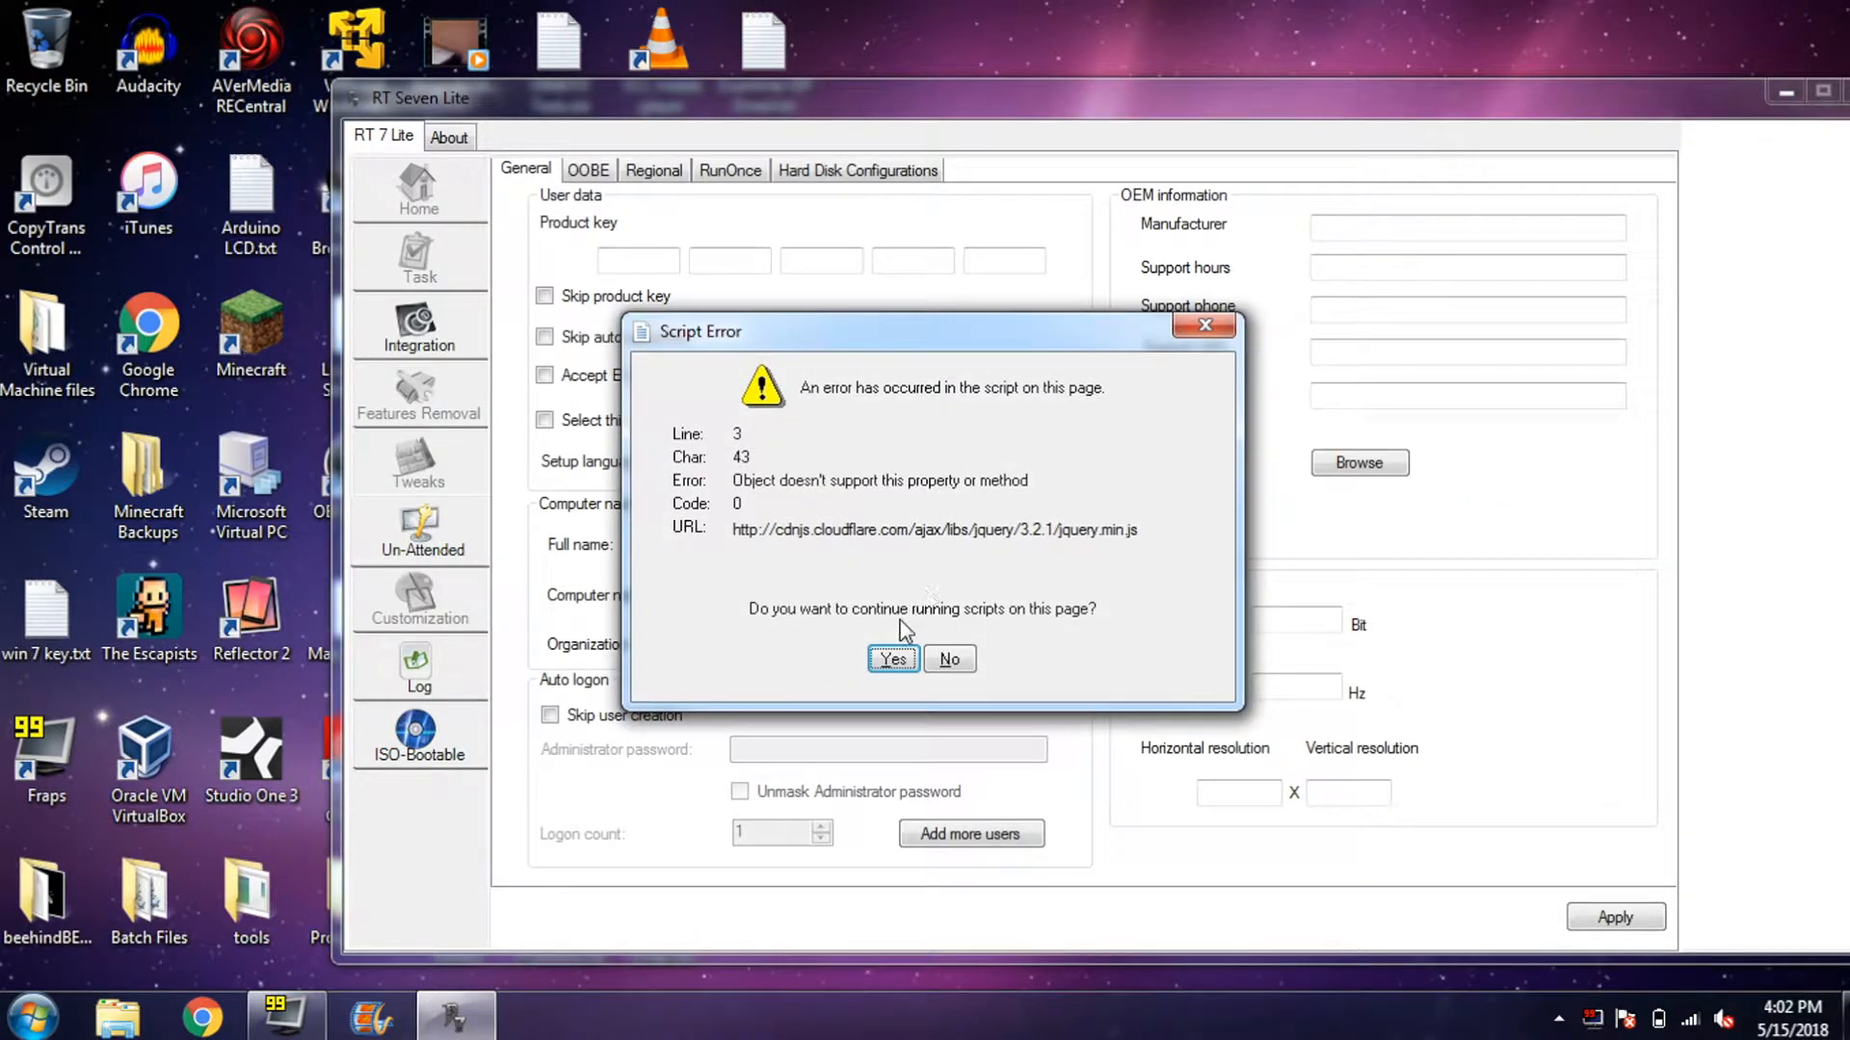
left_click(892, 659)
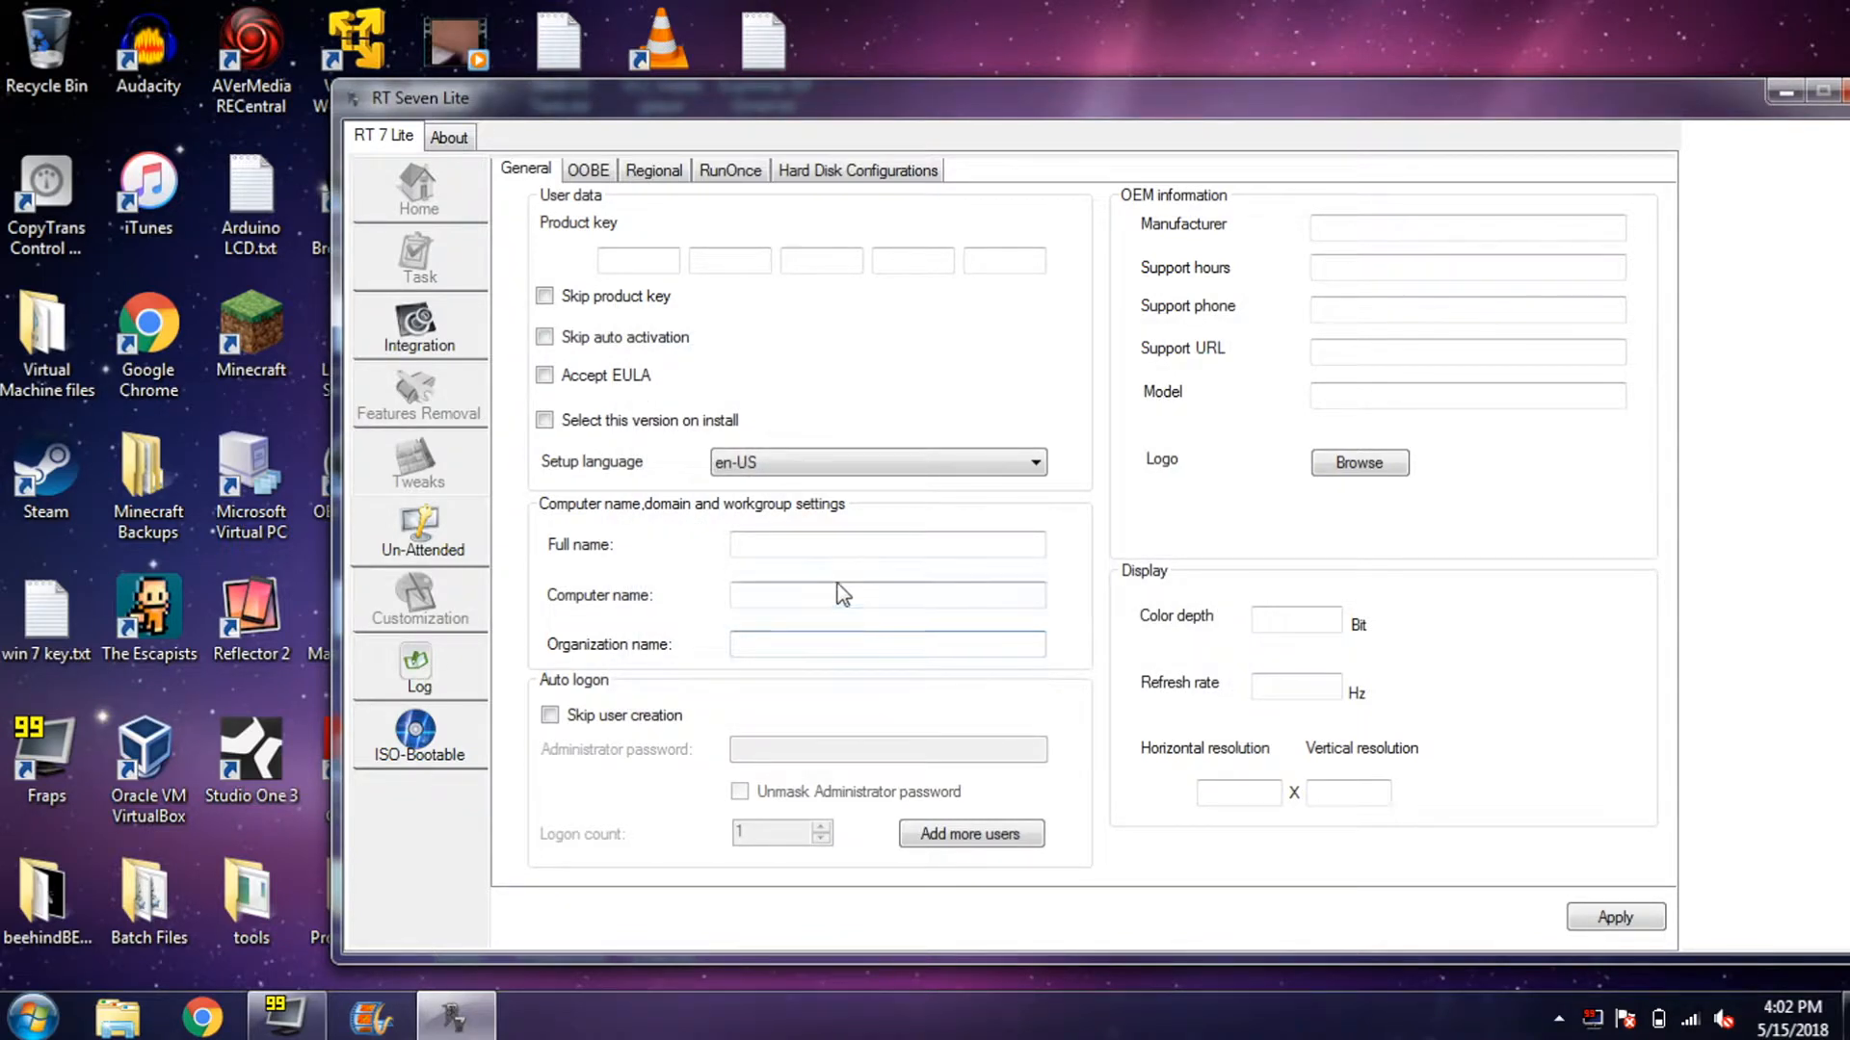
- Enter the full name and computer name, and set the organization name to WORKGROUP
left_click(838, 544)
type("Tech")
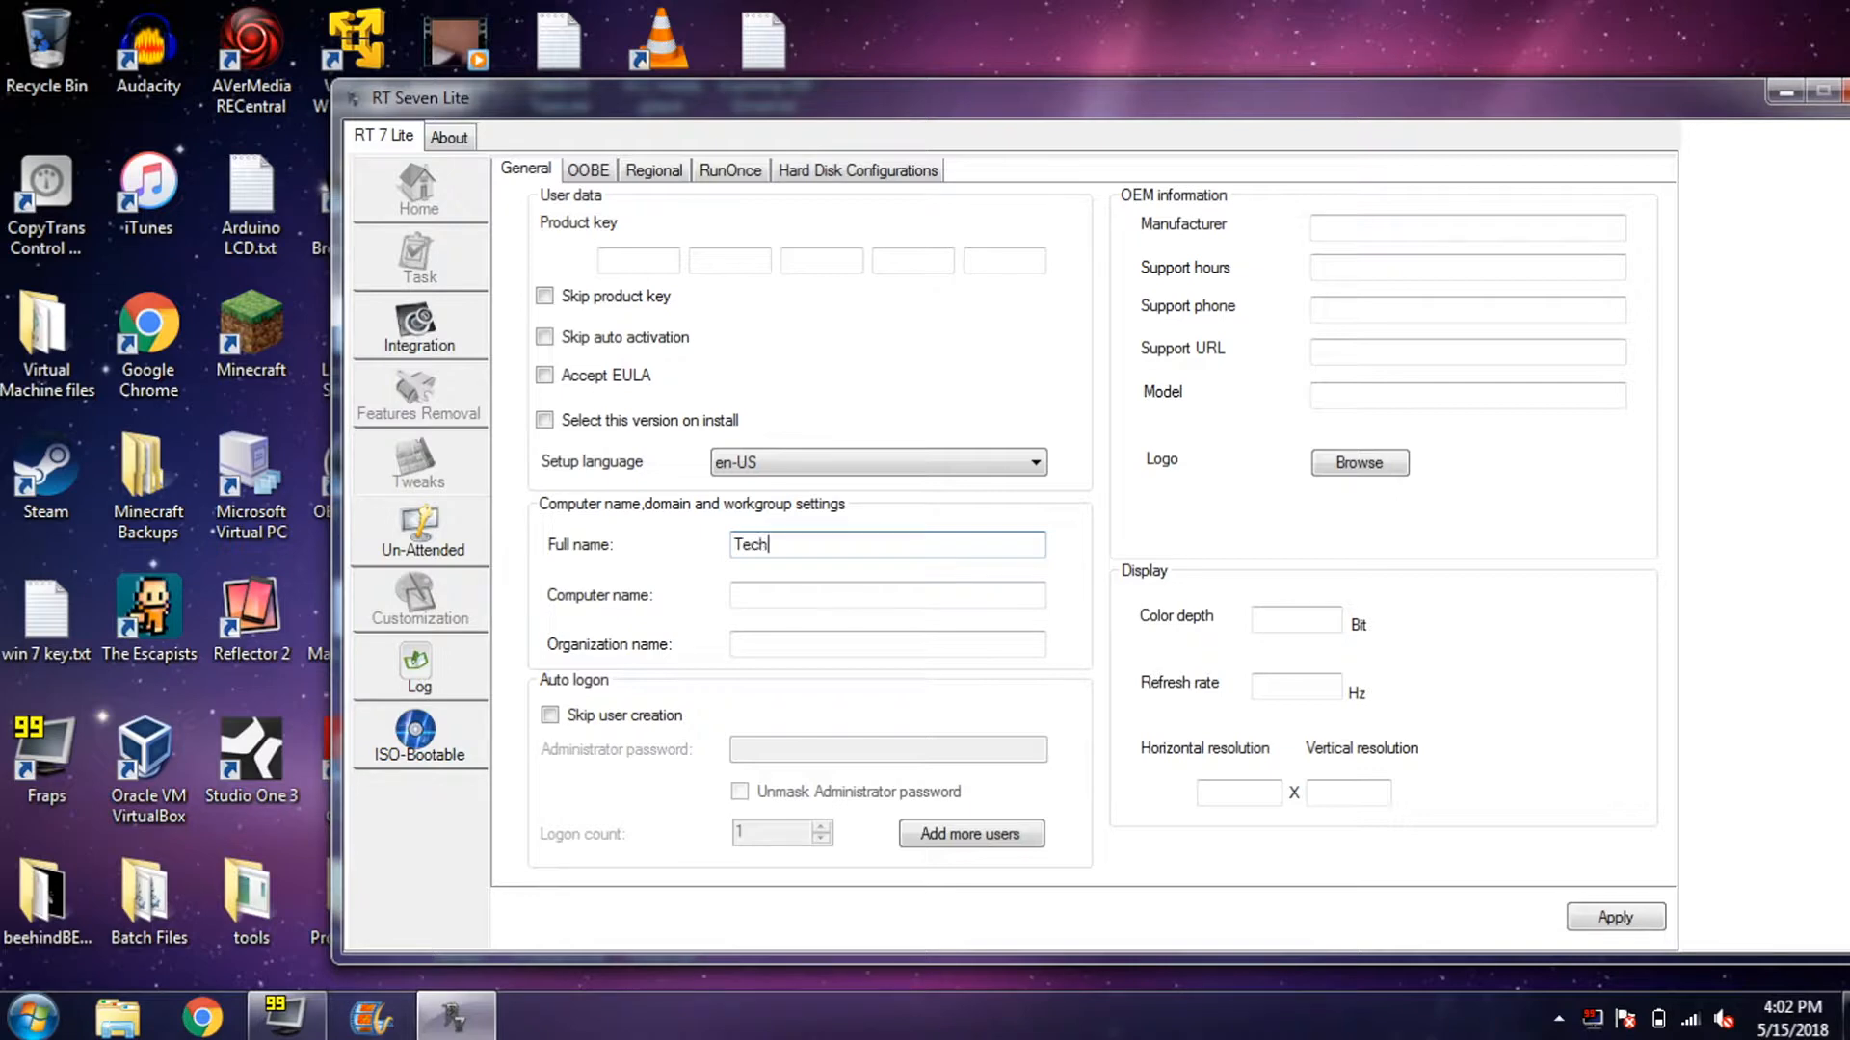
type("Savvvvy")
left_click(785, 593)
type("TechSa")
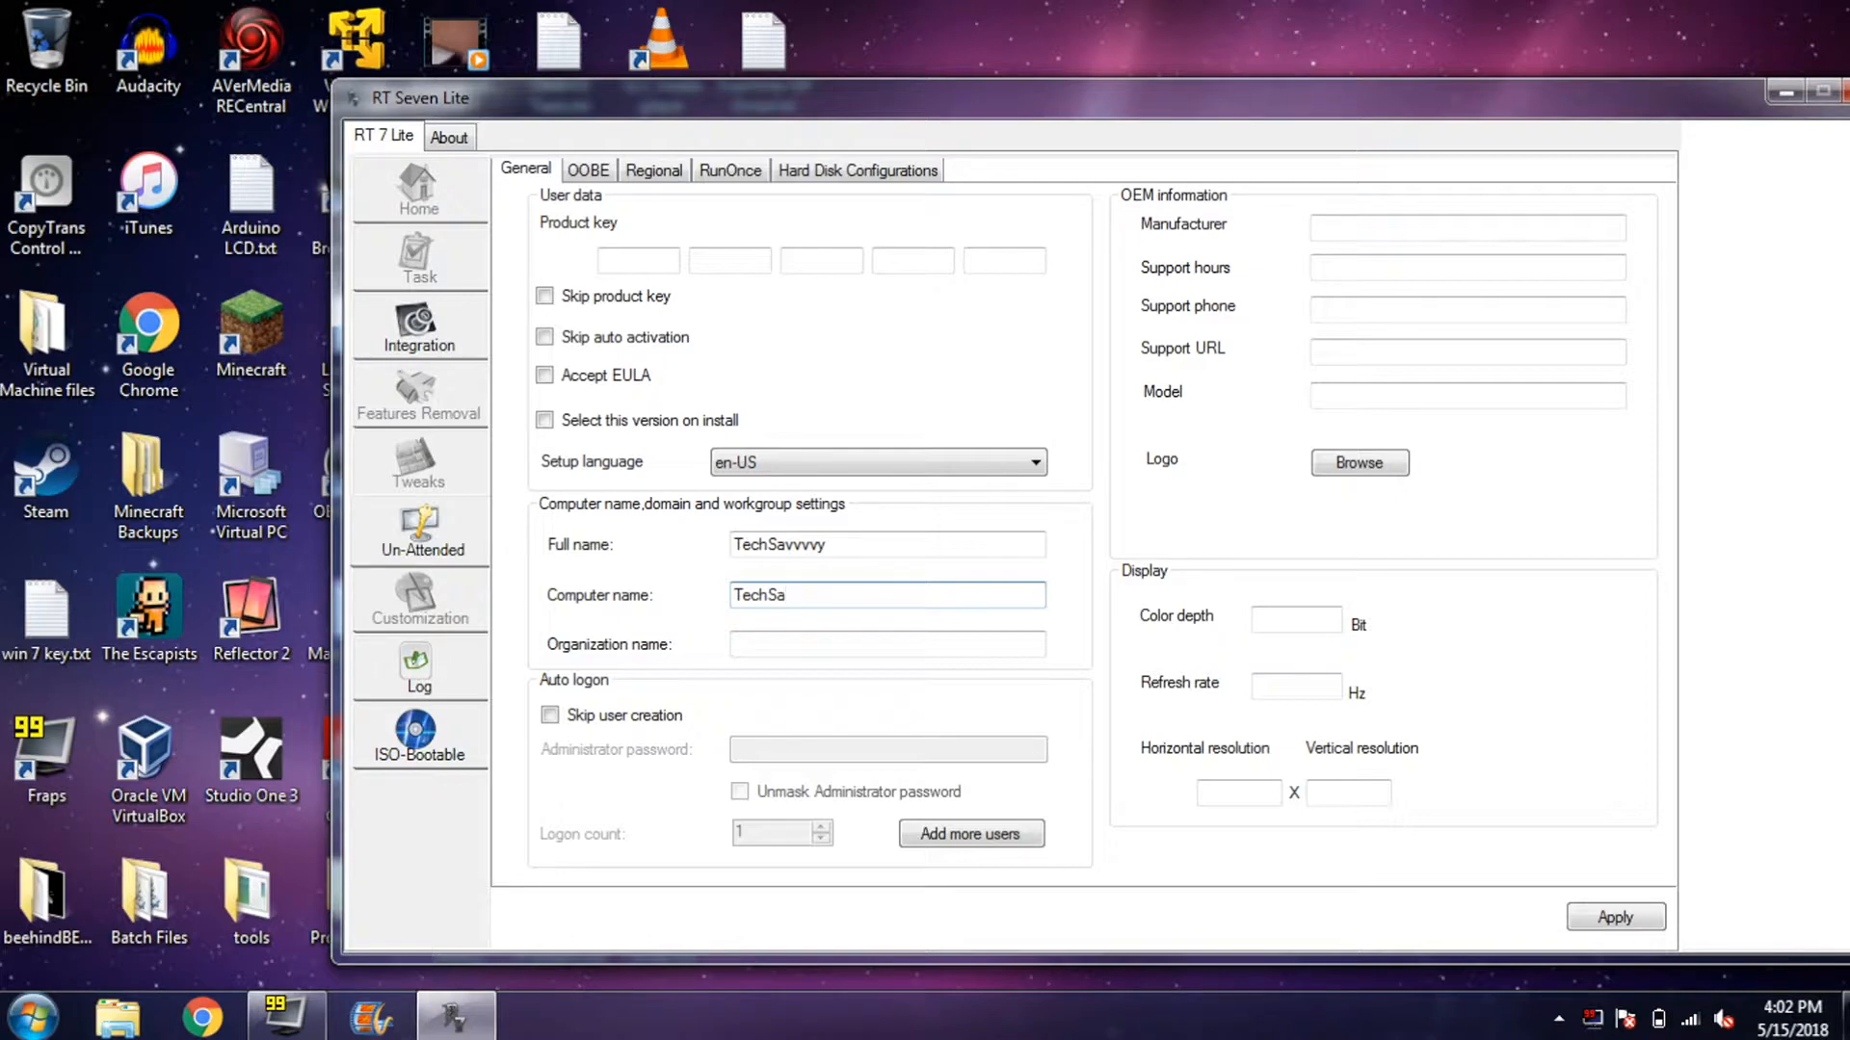
type("vvvvvvvvvvvvvvvvvvvvvvvvvvvvvvvvvvvv")
key("BackSpace")
key("BackSpace")
key("BackSpace")
key("BackSpace")
key("BackSpace")
key("BackSpace")
key("BackSpace")
key("BackSpace")
key("BackSpace")
key("BackSpace")
key("BackSpace")
key("BackSpace")
key("BackSpace")
key("BackSpace")
key("BackSpace")
key("BackSpace")
key("BackSpace")
key("BackSpace")
key("BackSpace")
key("BackSpace")
key("BackSpace")
key("BackSpace")
key("Left")
key("Left")
key("Left")
key("Left")
key("Left")
left_click(776, 646)
type("world")
key("BackSpace")
key("BackSpace")
key("BackSpace")
key("BackSpace")
key("BackSpace")
type("WORKGROUP")
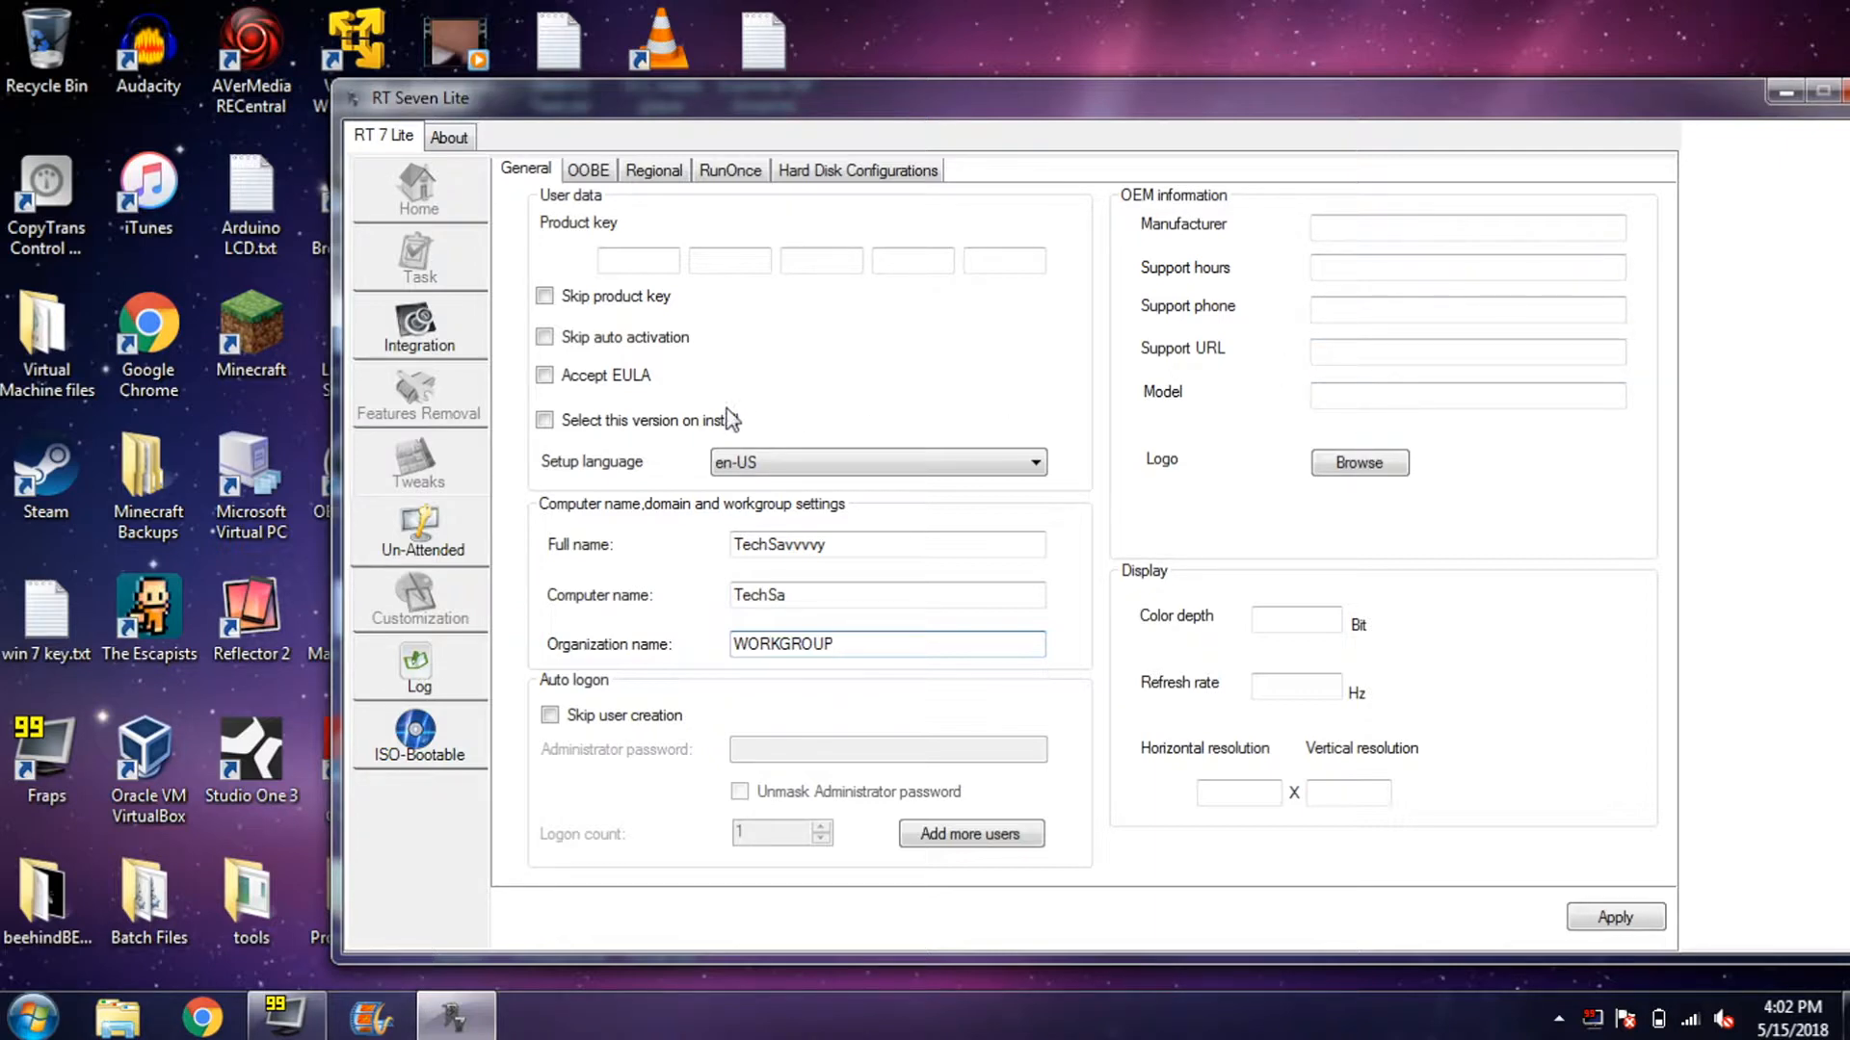
- Tick Accept EULA, Skip auto activation and Skip product key, leaving version selection off
left_click(689, 428)
left_click(685, 422)
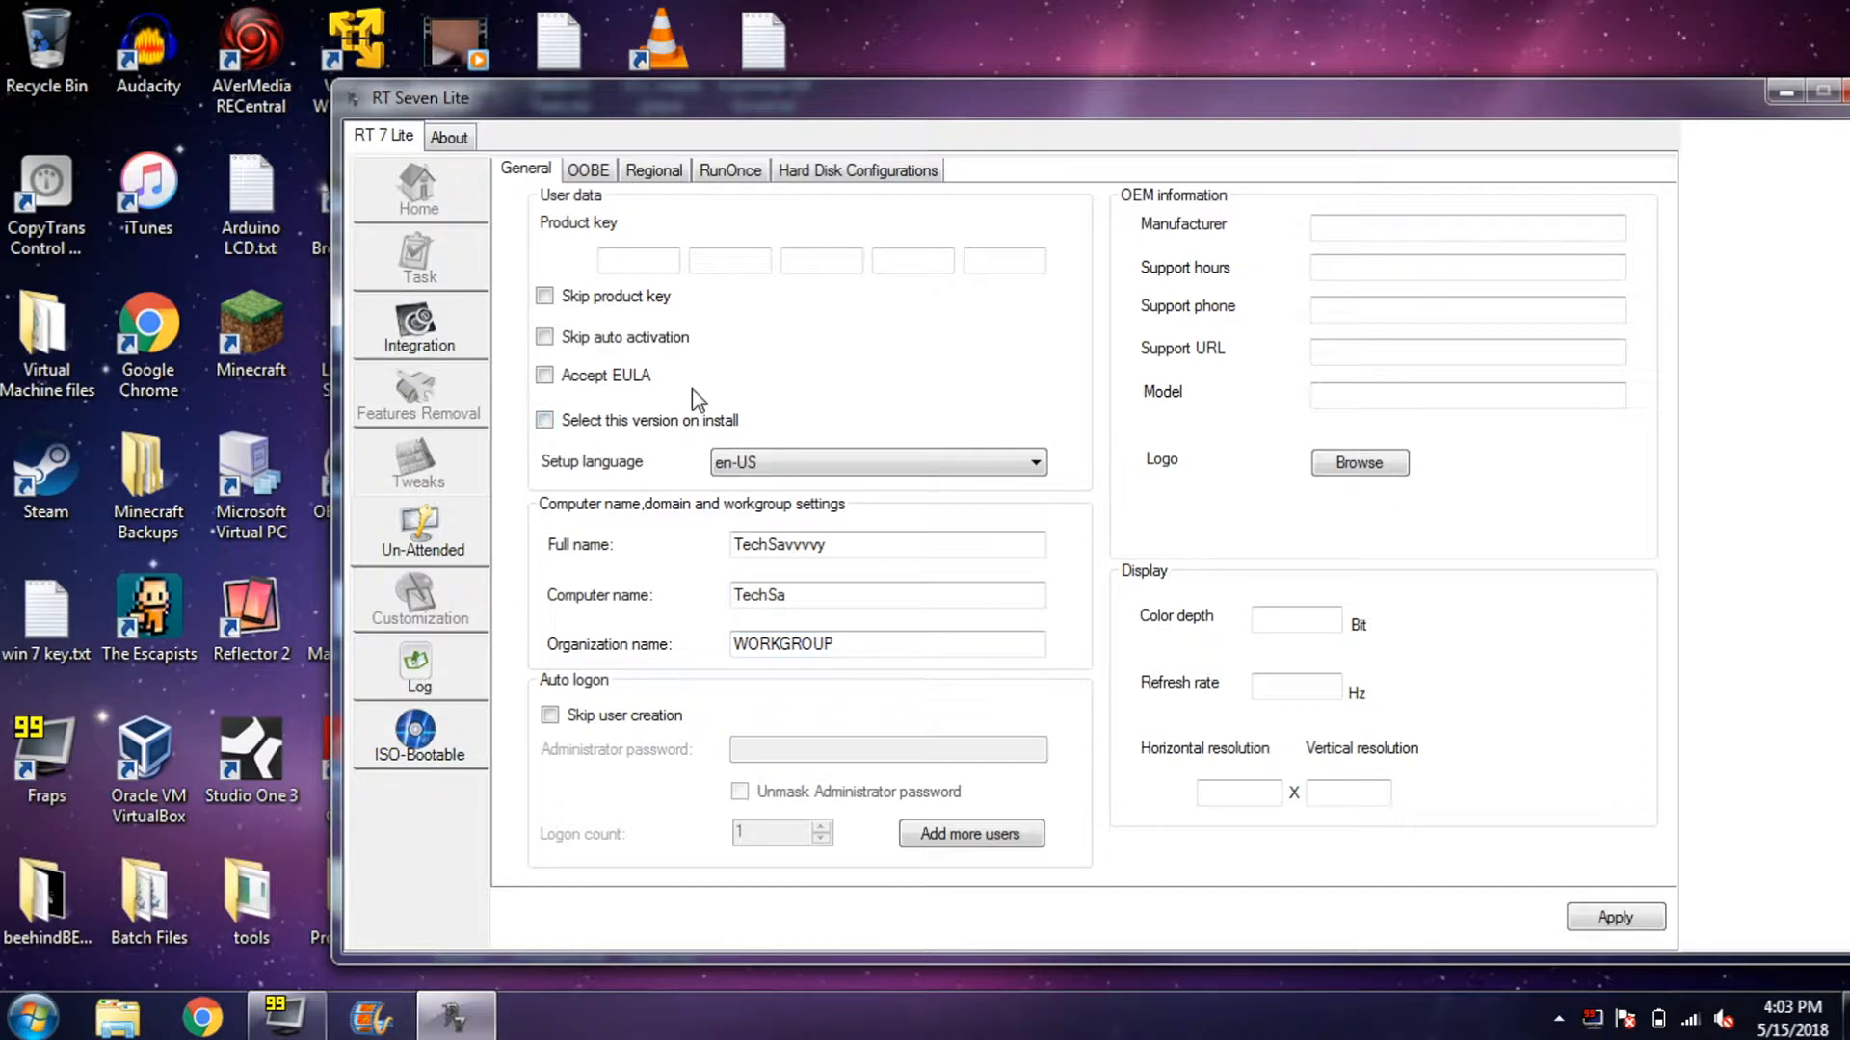
left_click(604, 381)
left_click(643, 343)
left_click(622, 298)
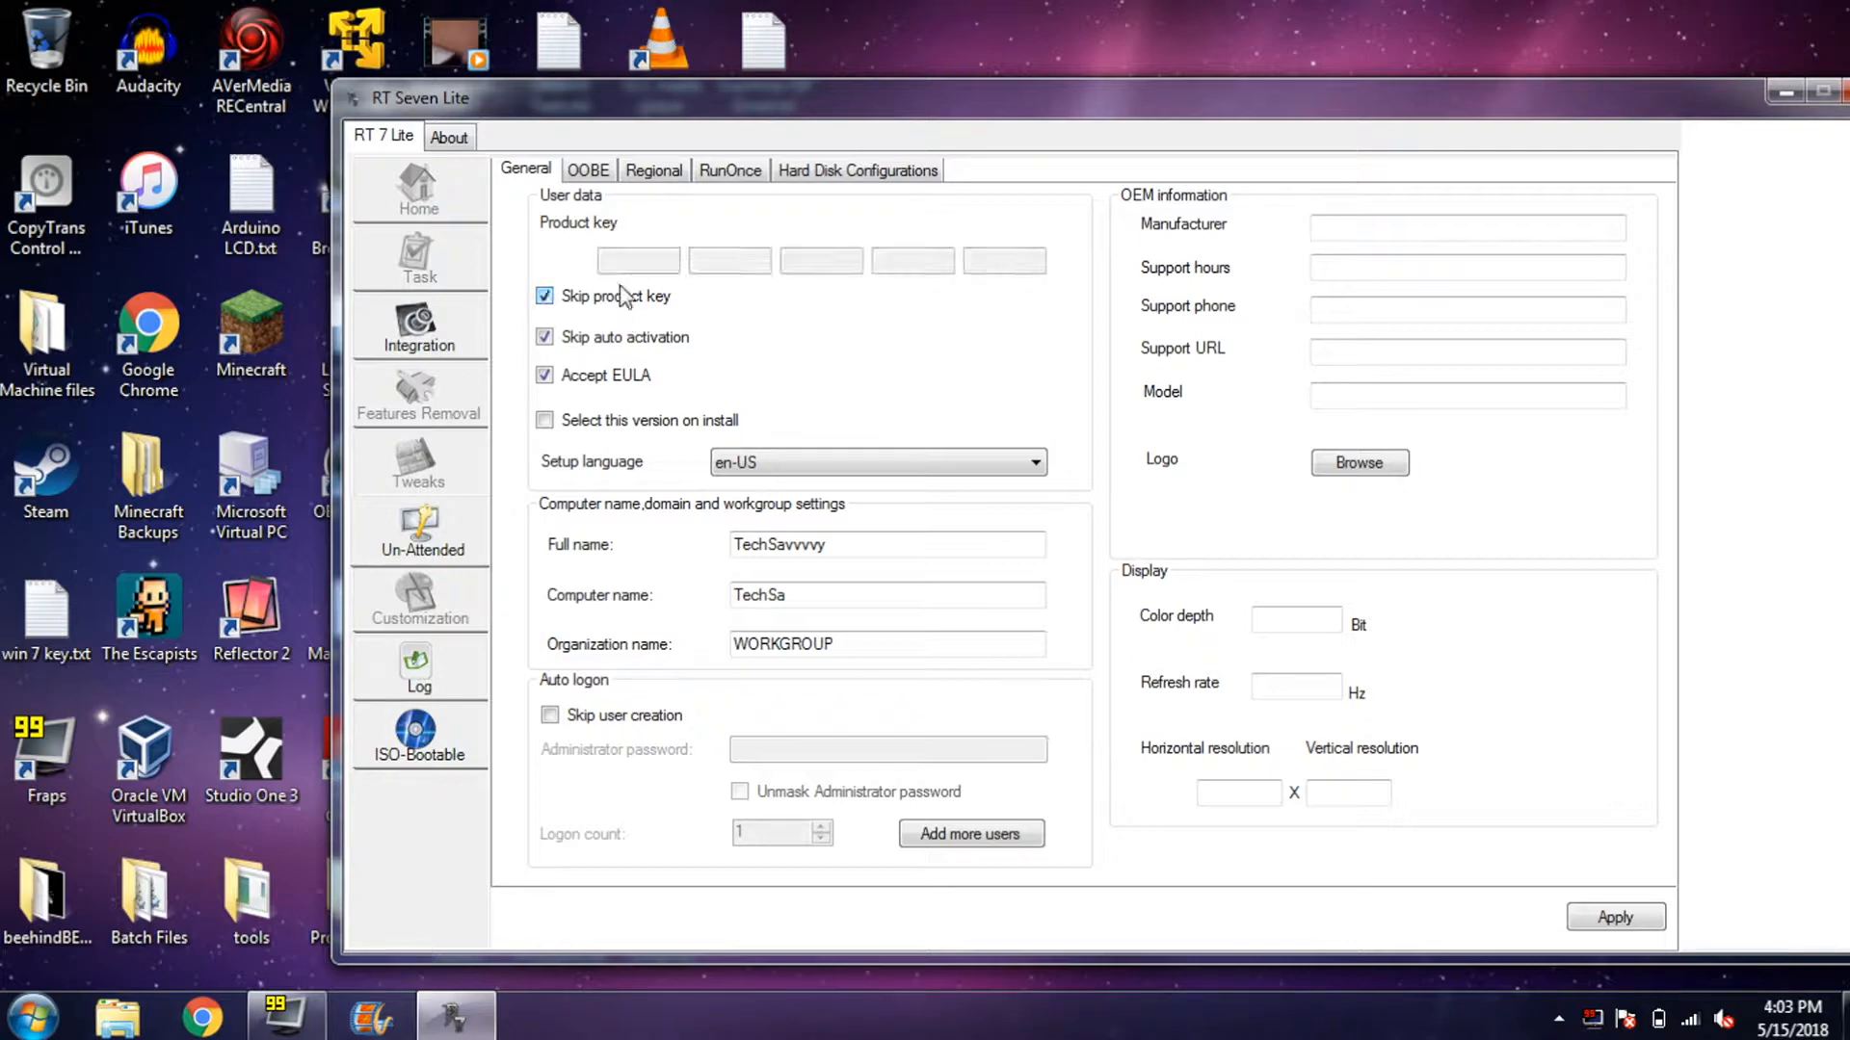
- In OOBE, set Protect your computer to Do not Install Selective Updates
left_click(592, 173)
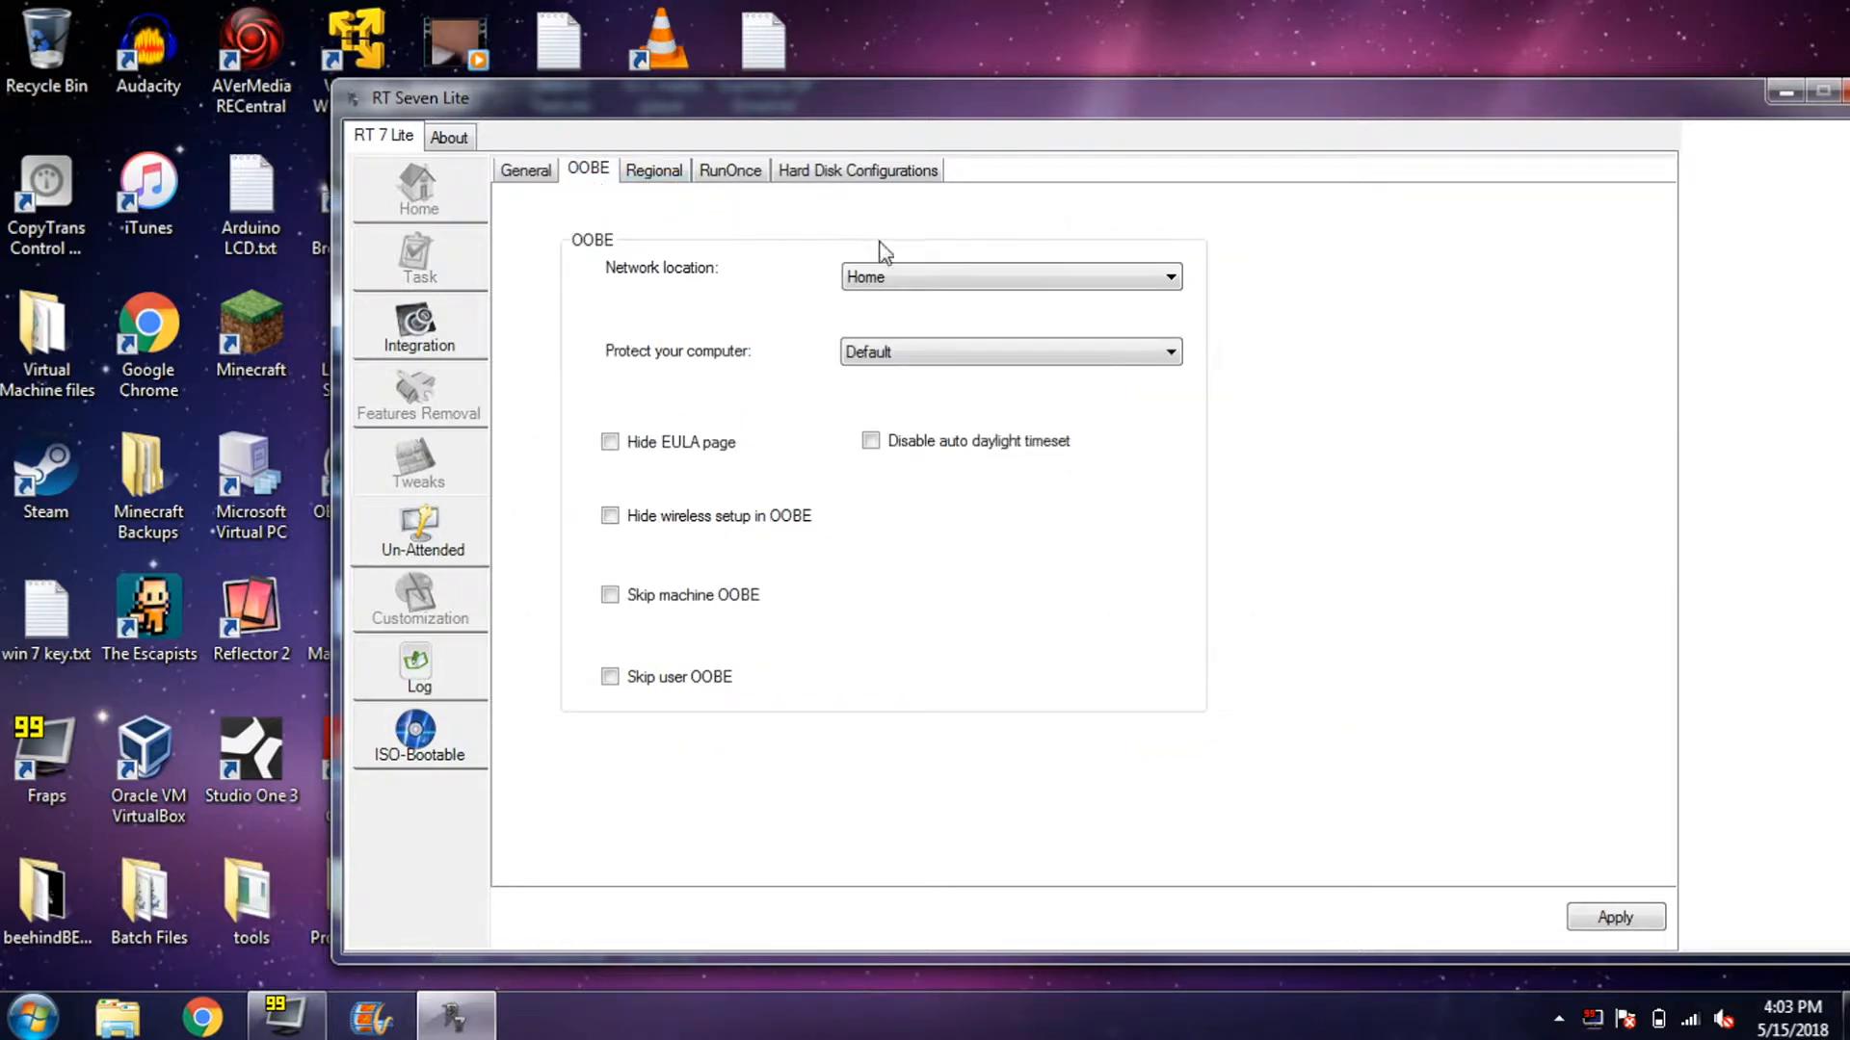
left_click(1000, 355)
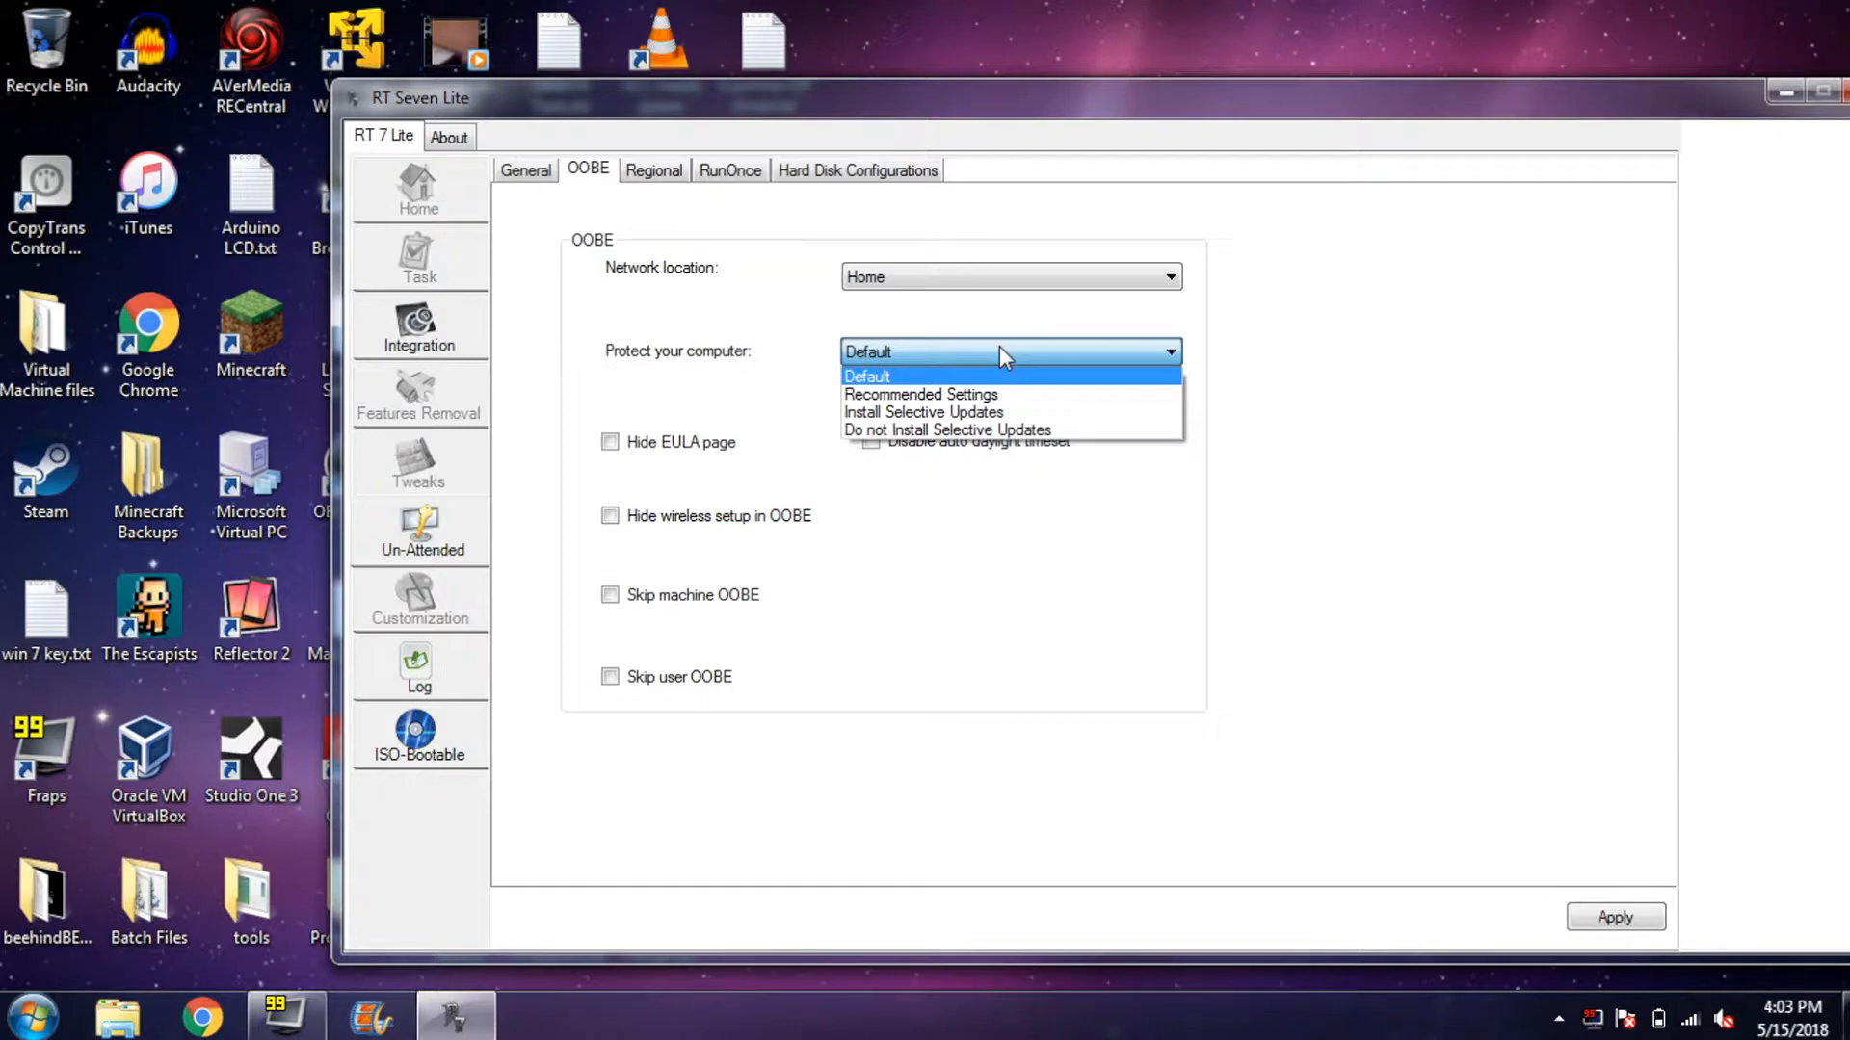
left_click(1092, 430)
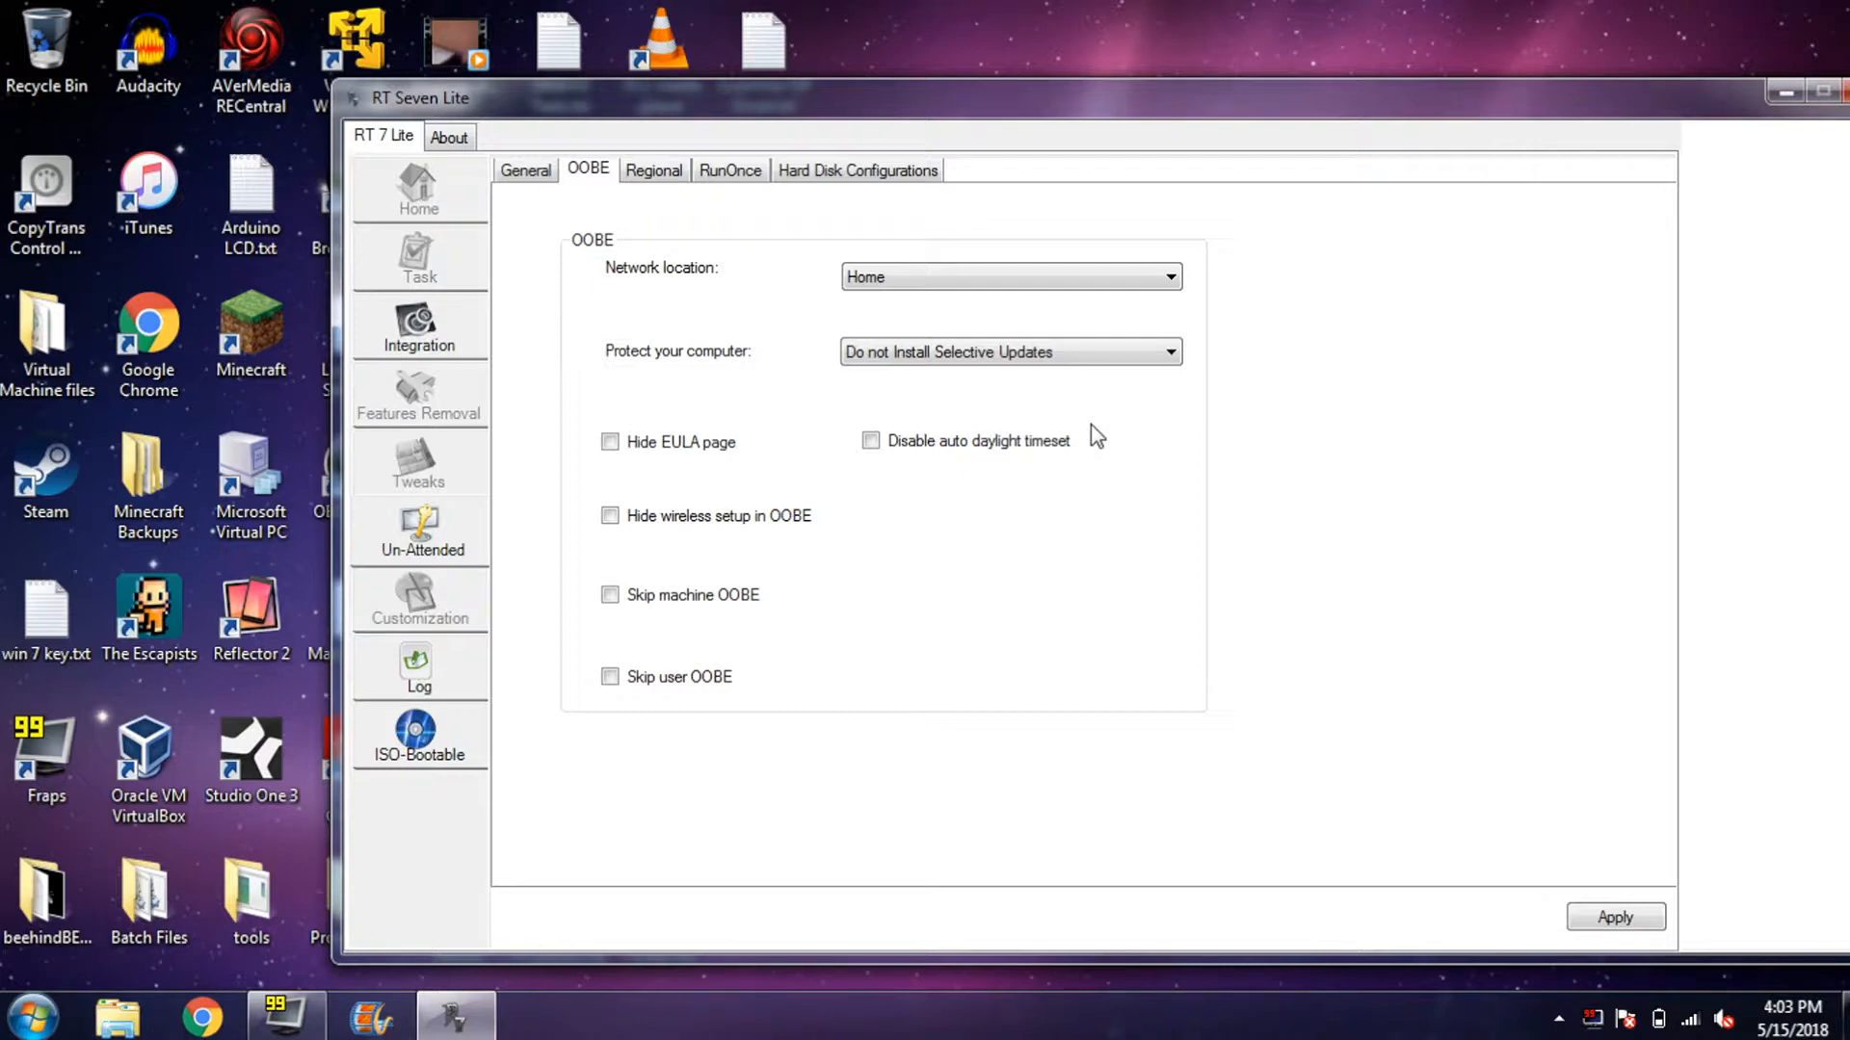
- Browse the RunOnce, Regional and Hard Disk settings, then show the Getting Started help page
left_click(728, 176)
left_click(662, 181)
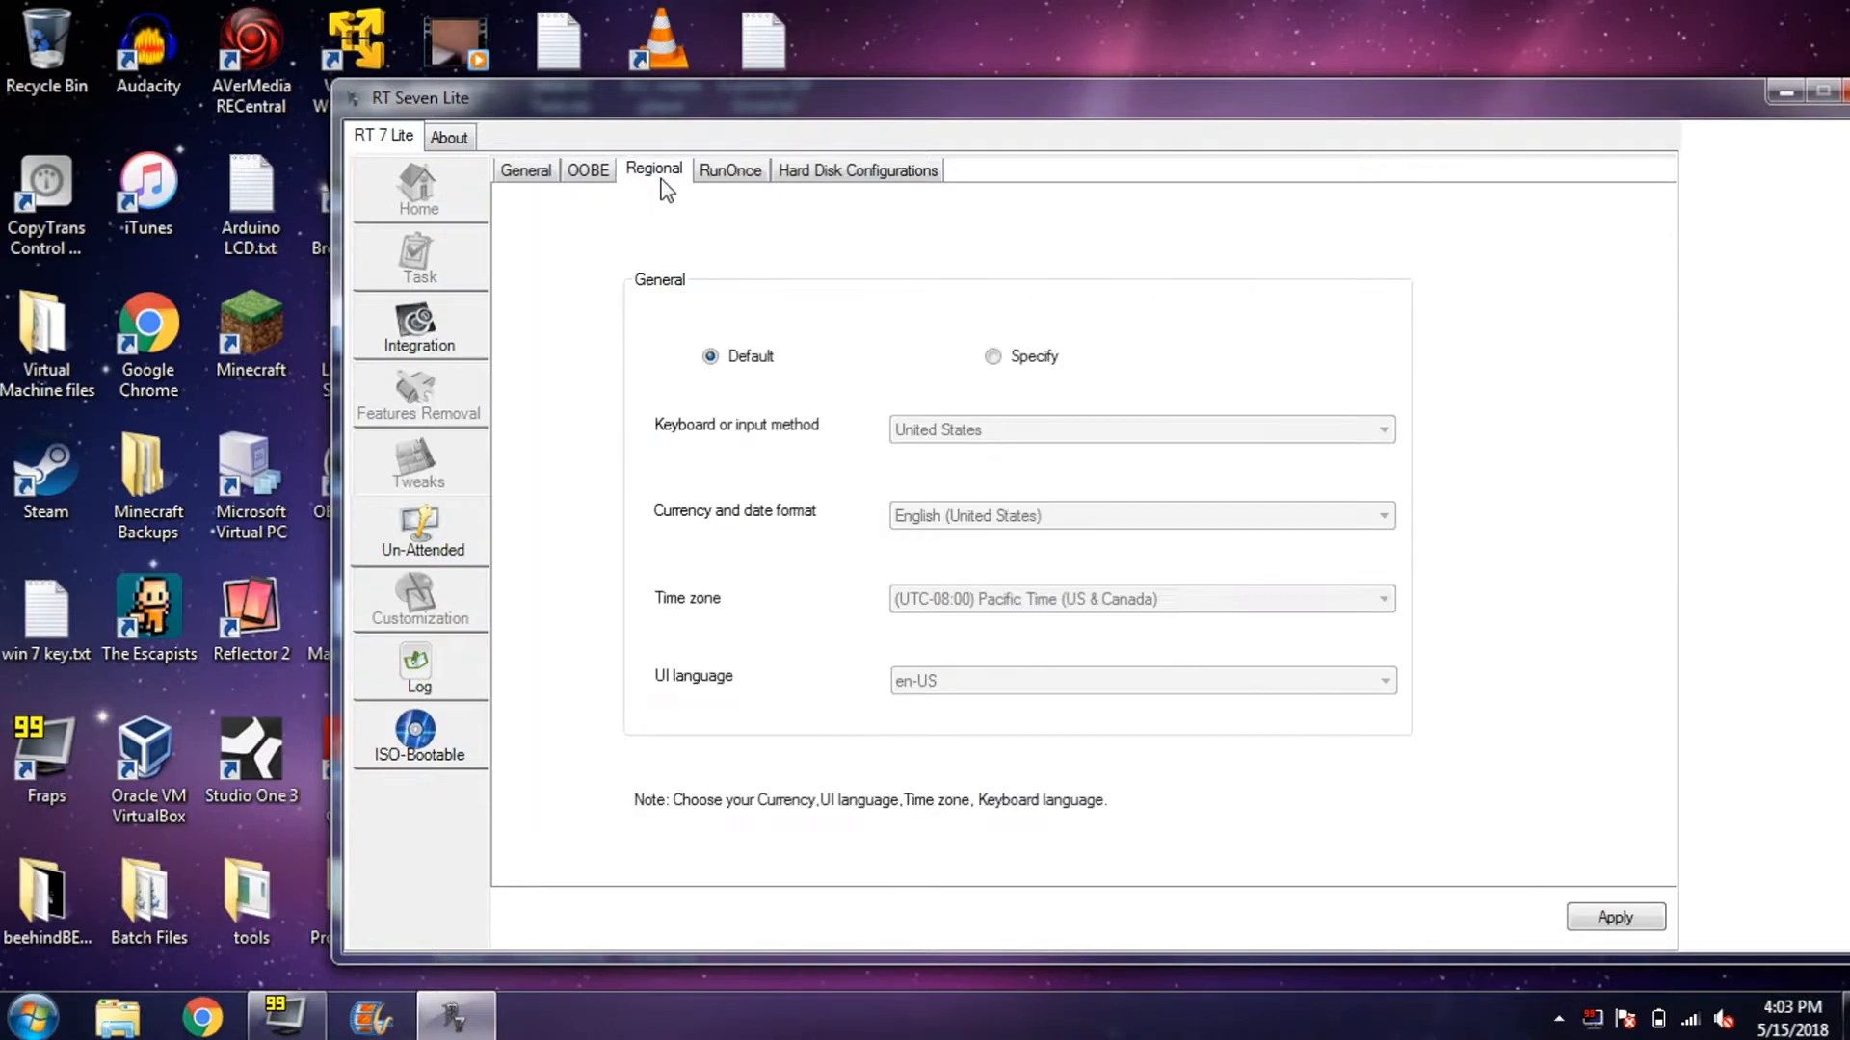
left_click(825, 174)
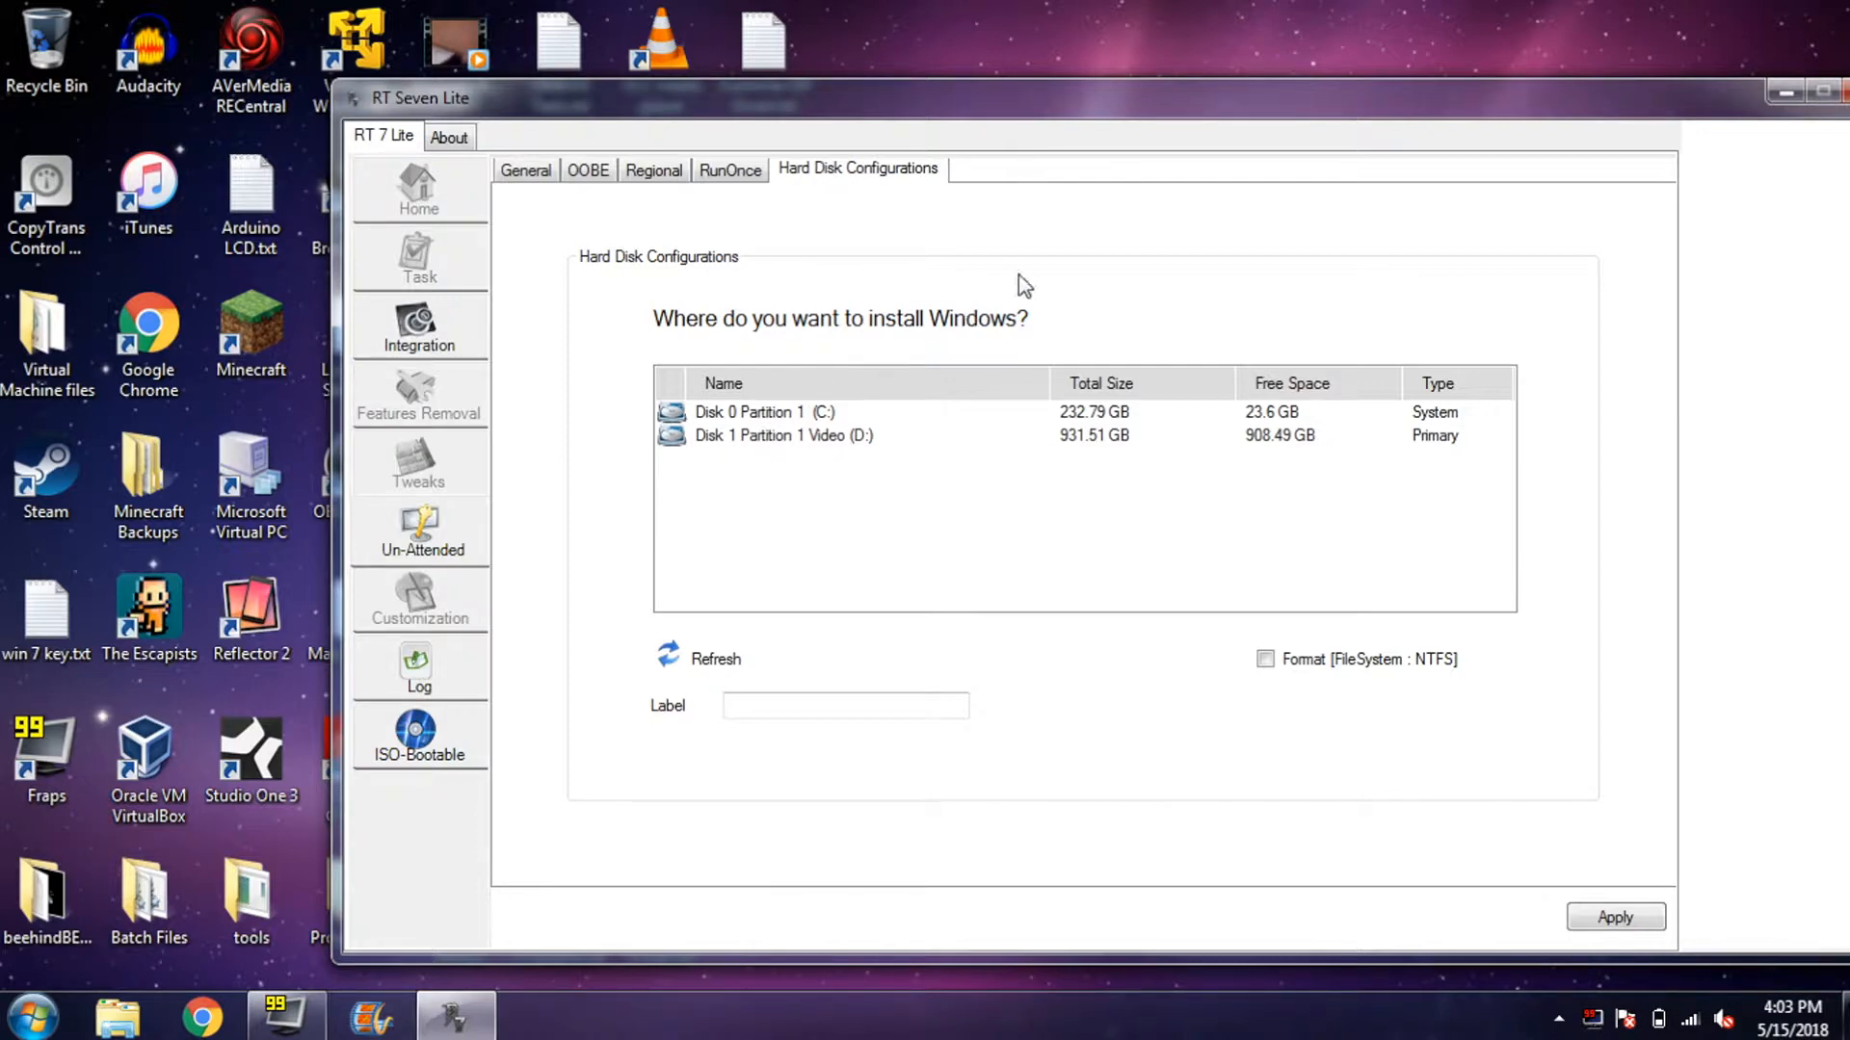
left_click(525, 173)
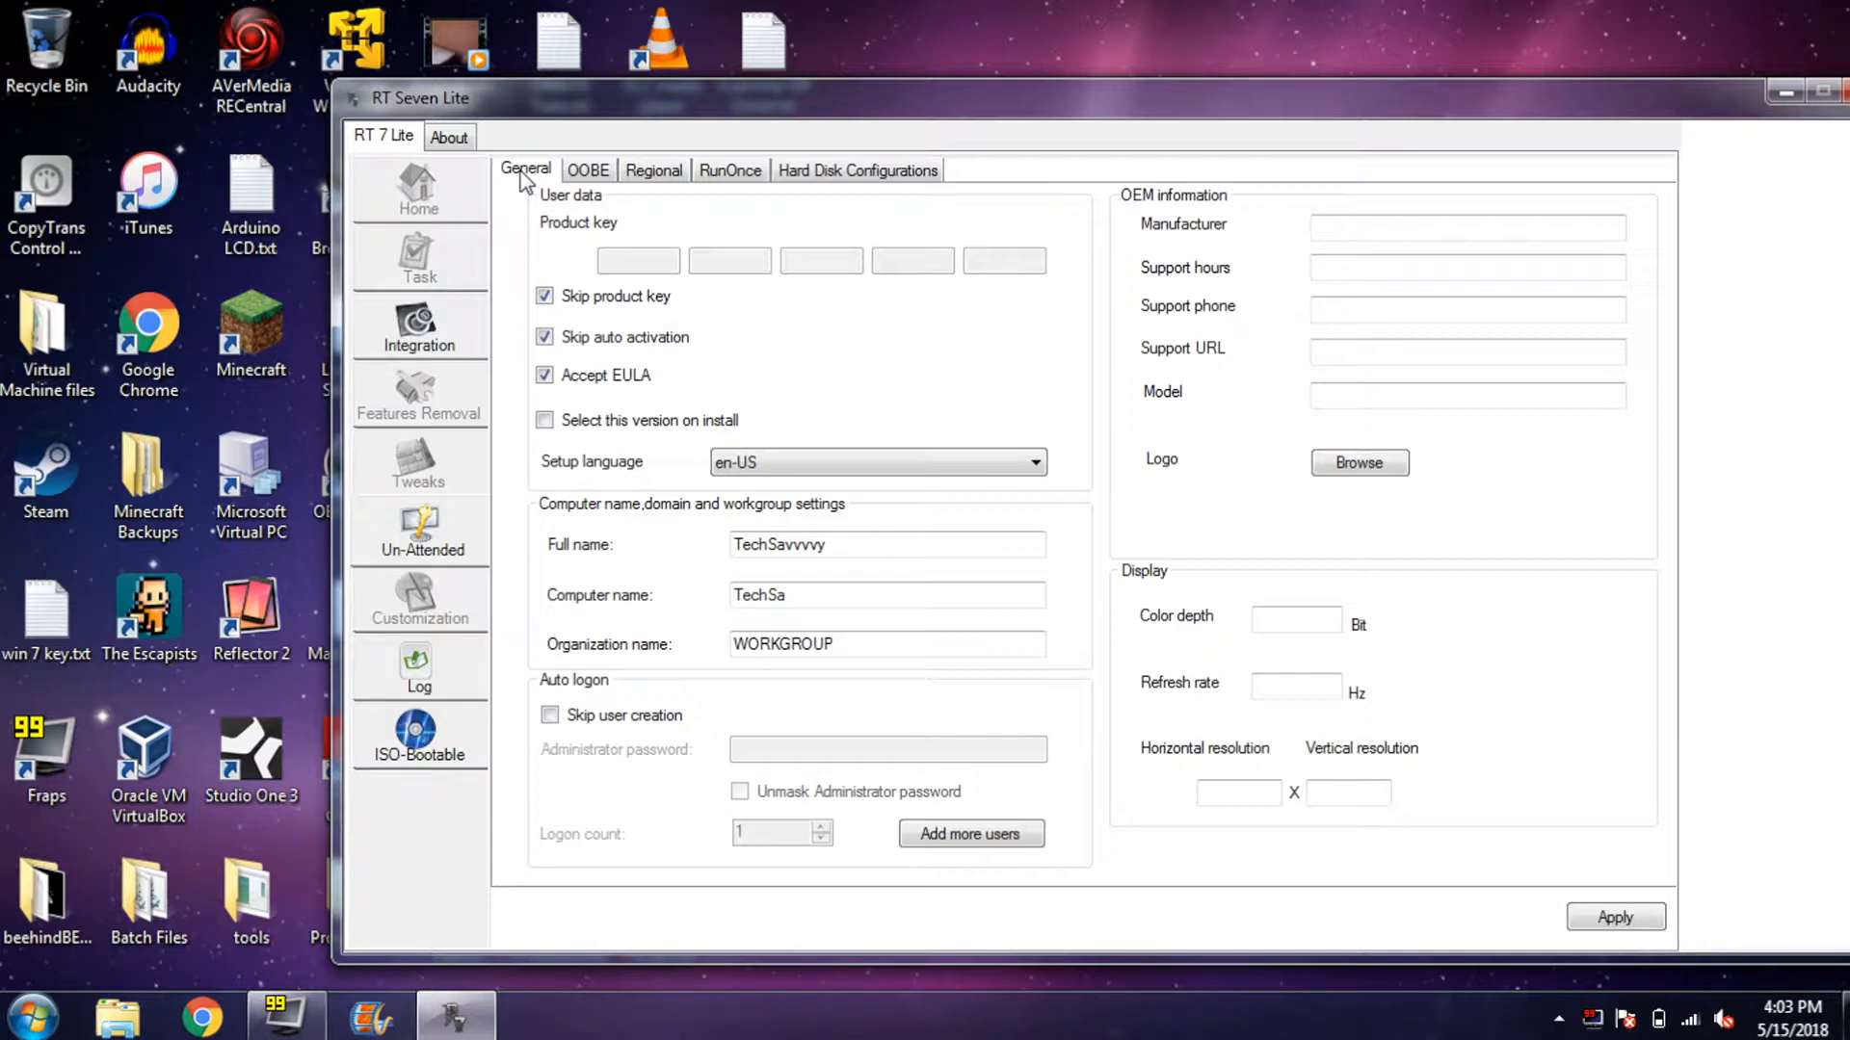
left_click(449, 139)
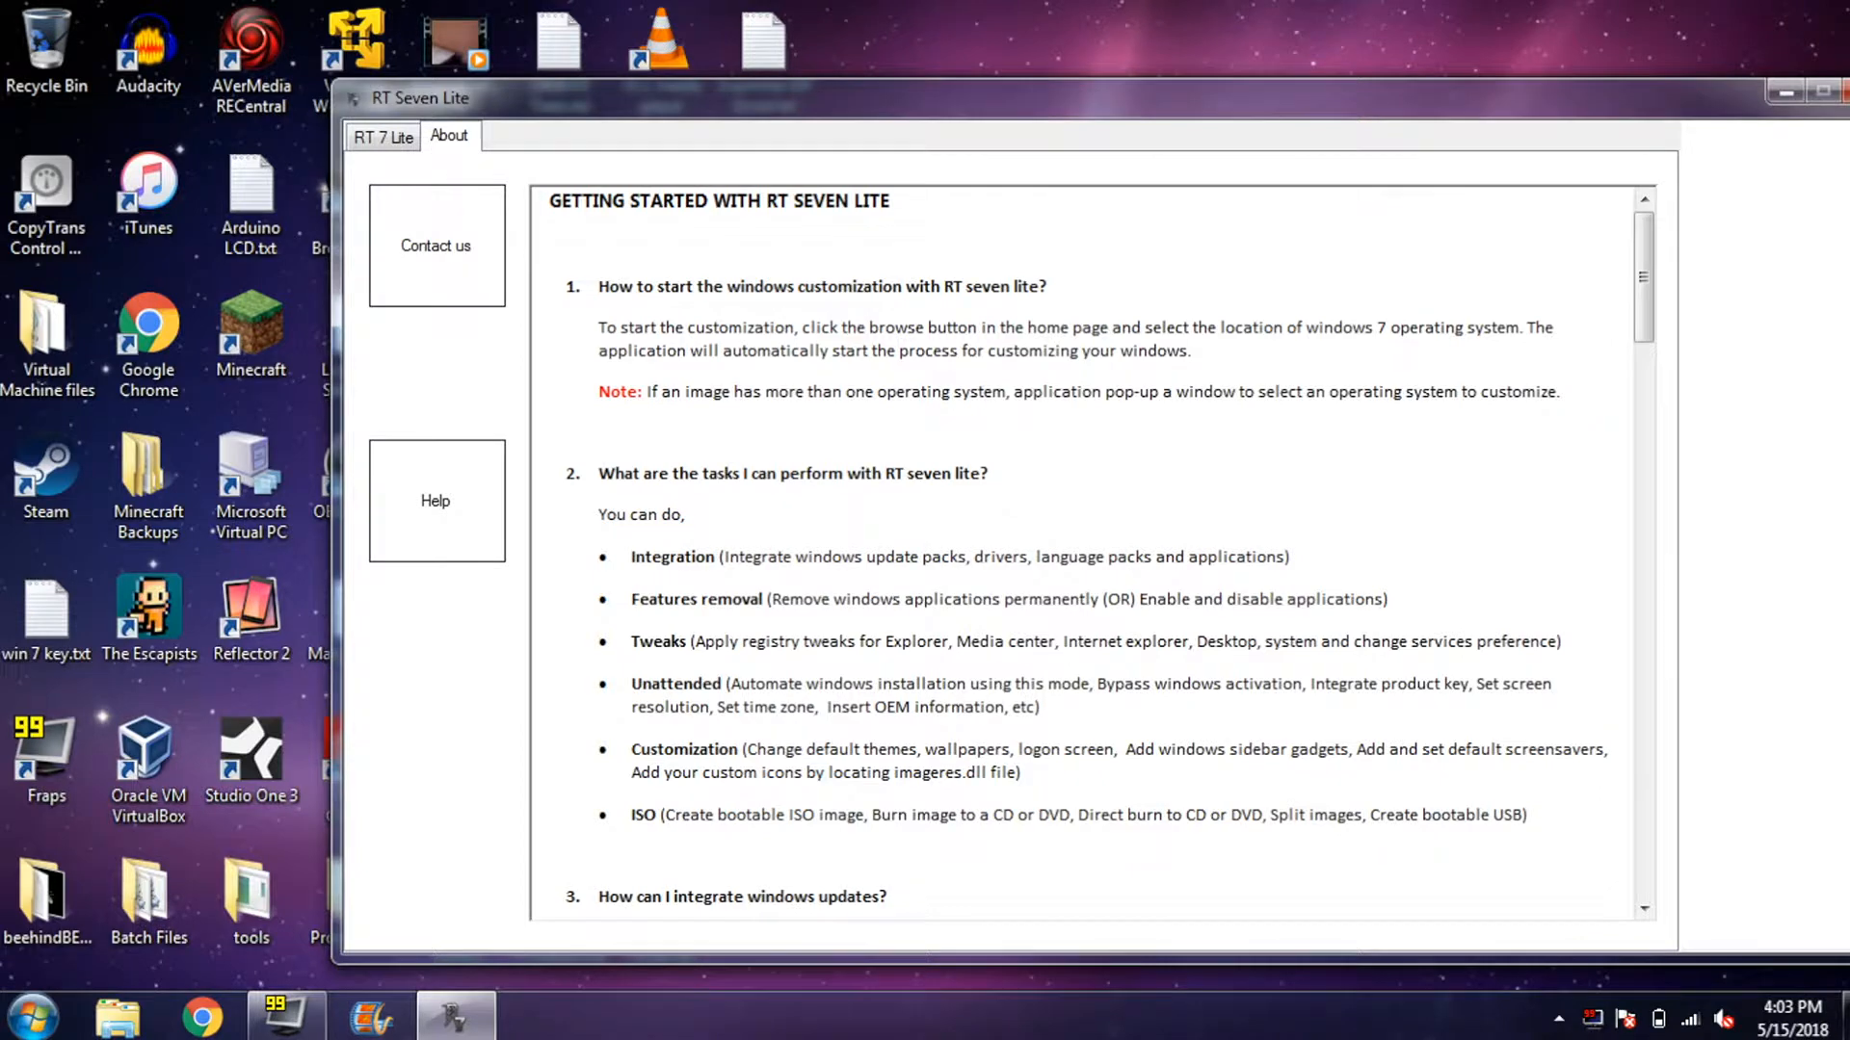
- Leave the help page, check Hard Disk Configurations, and return to the General unattended settings
scroll(1093, 549, "down", 6)
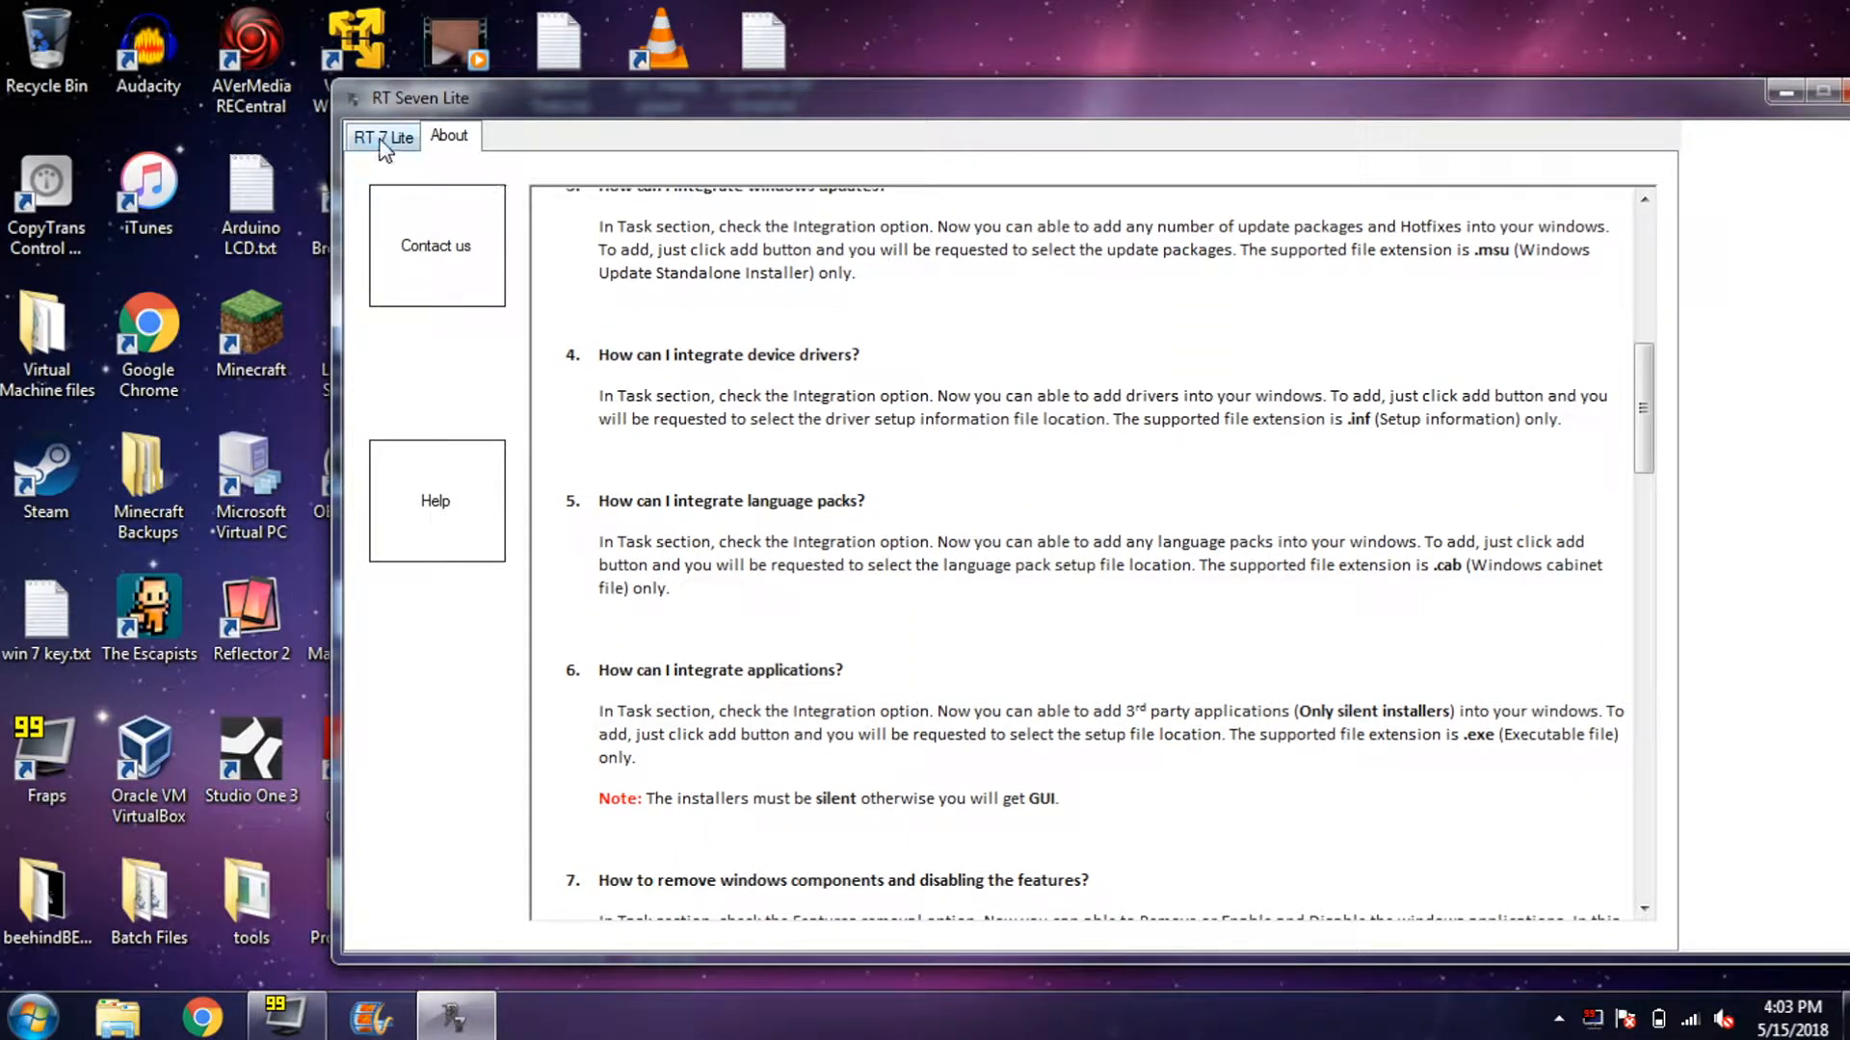
left_click(384, 141)
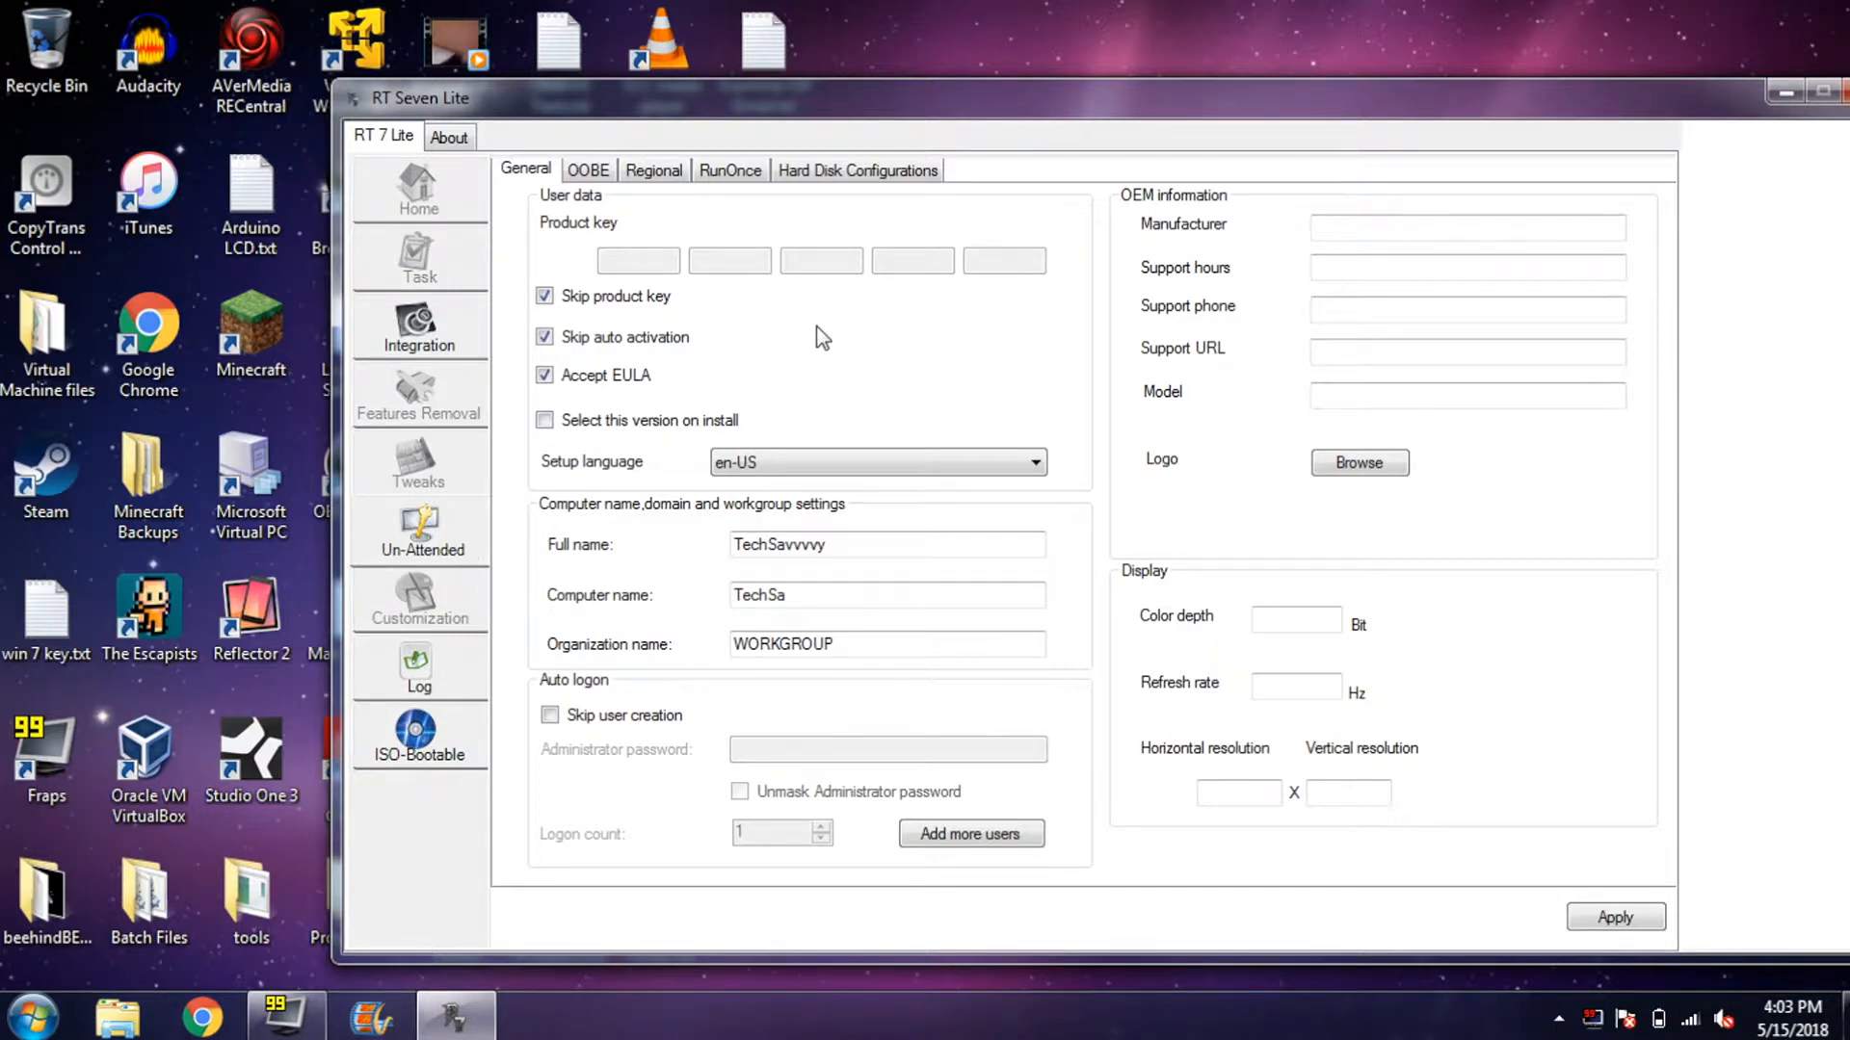
left_click(802, 171)
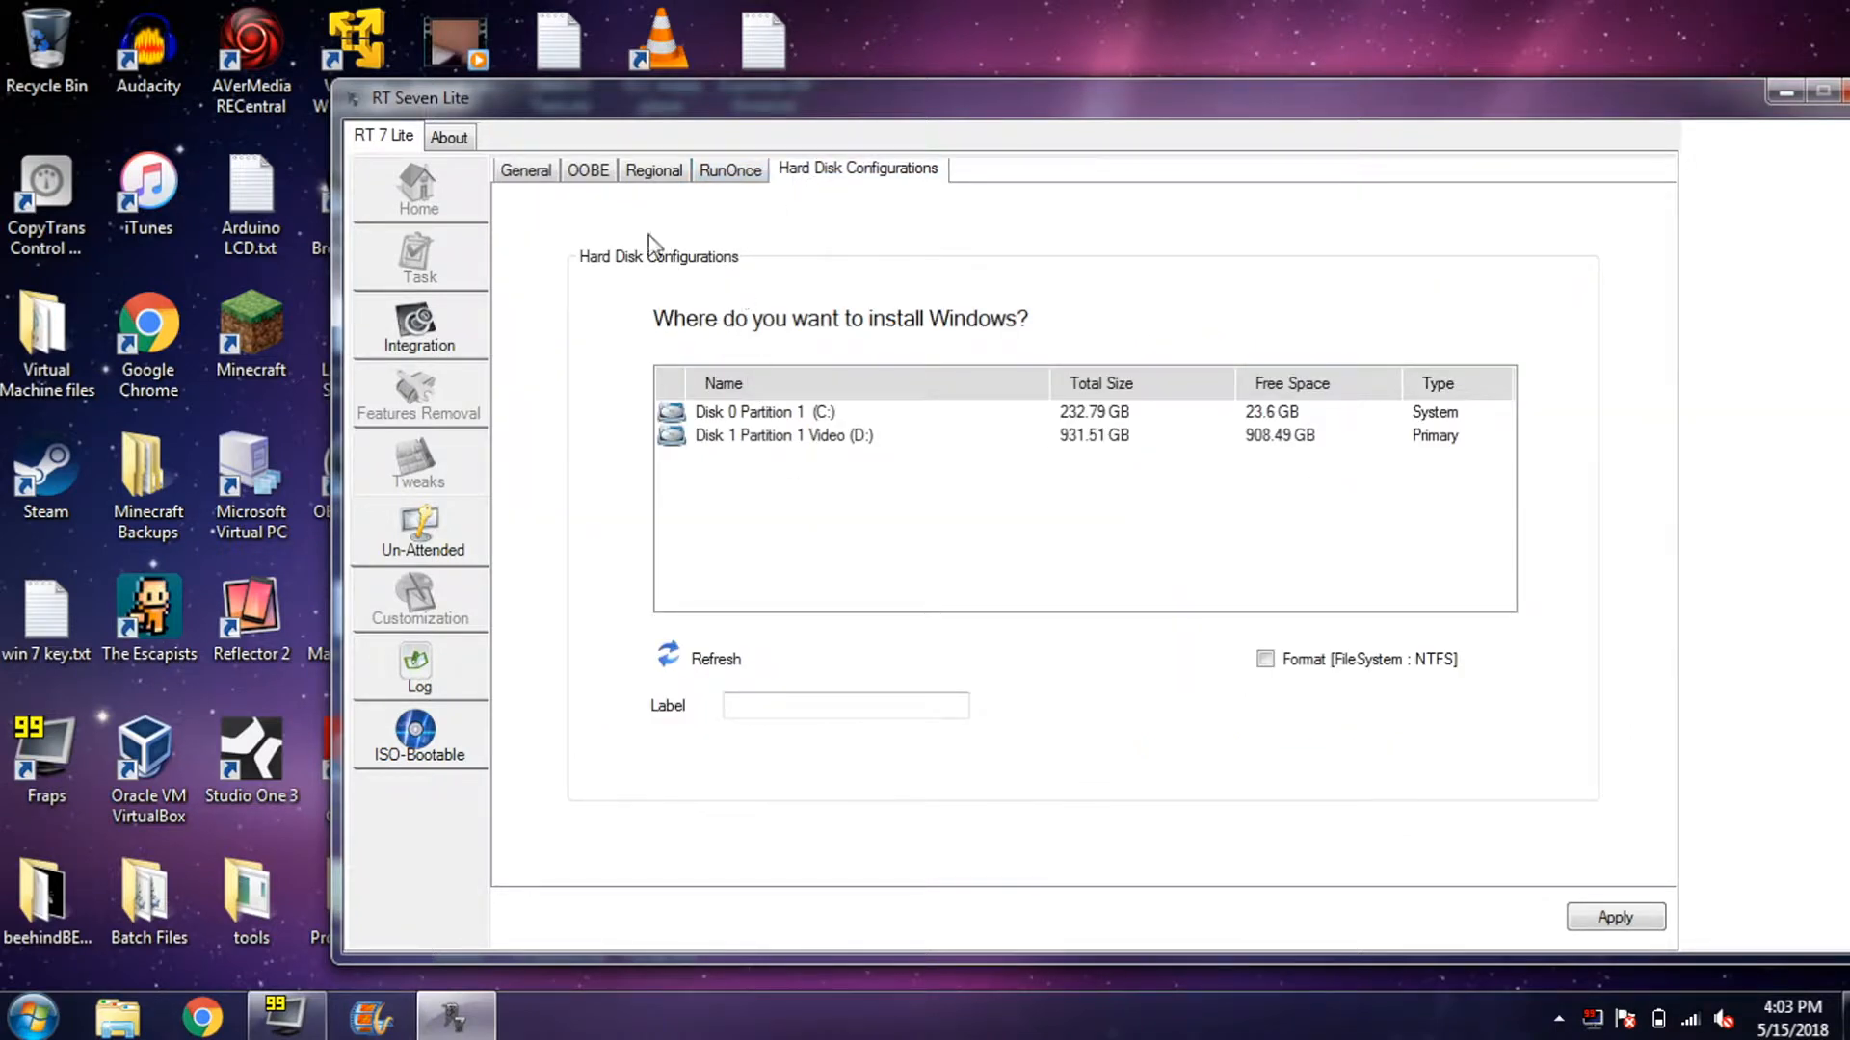
left_click(539, 175)
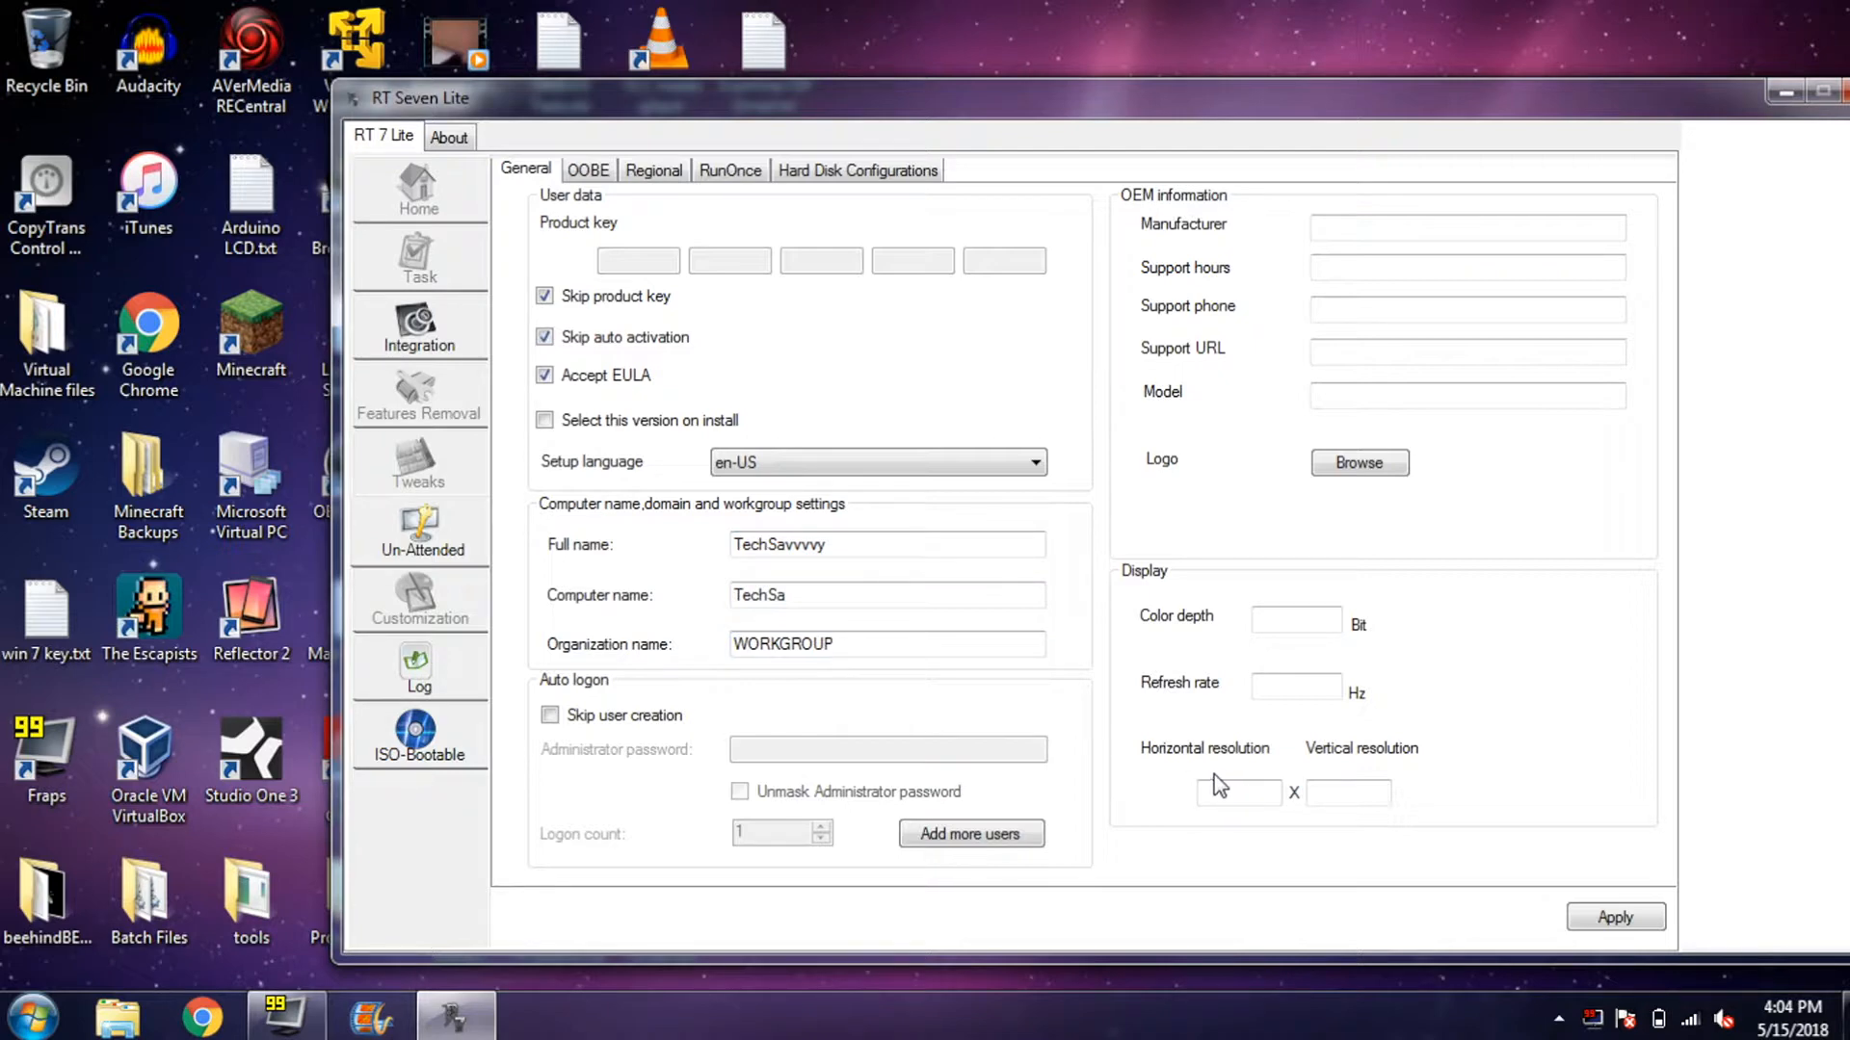
- Go through the Log page to the ISO-Bootable page, dismissing the repeated script errors
left_click(405, 690)
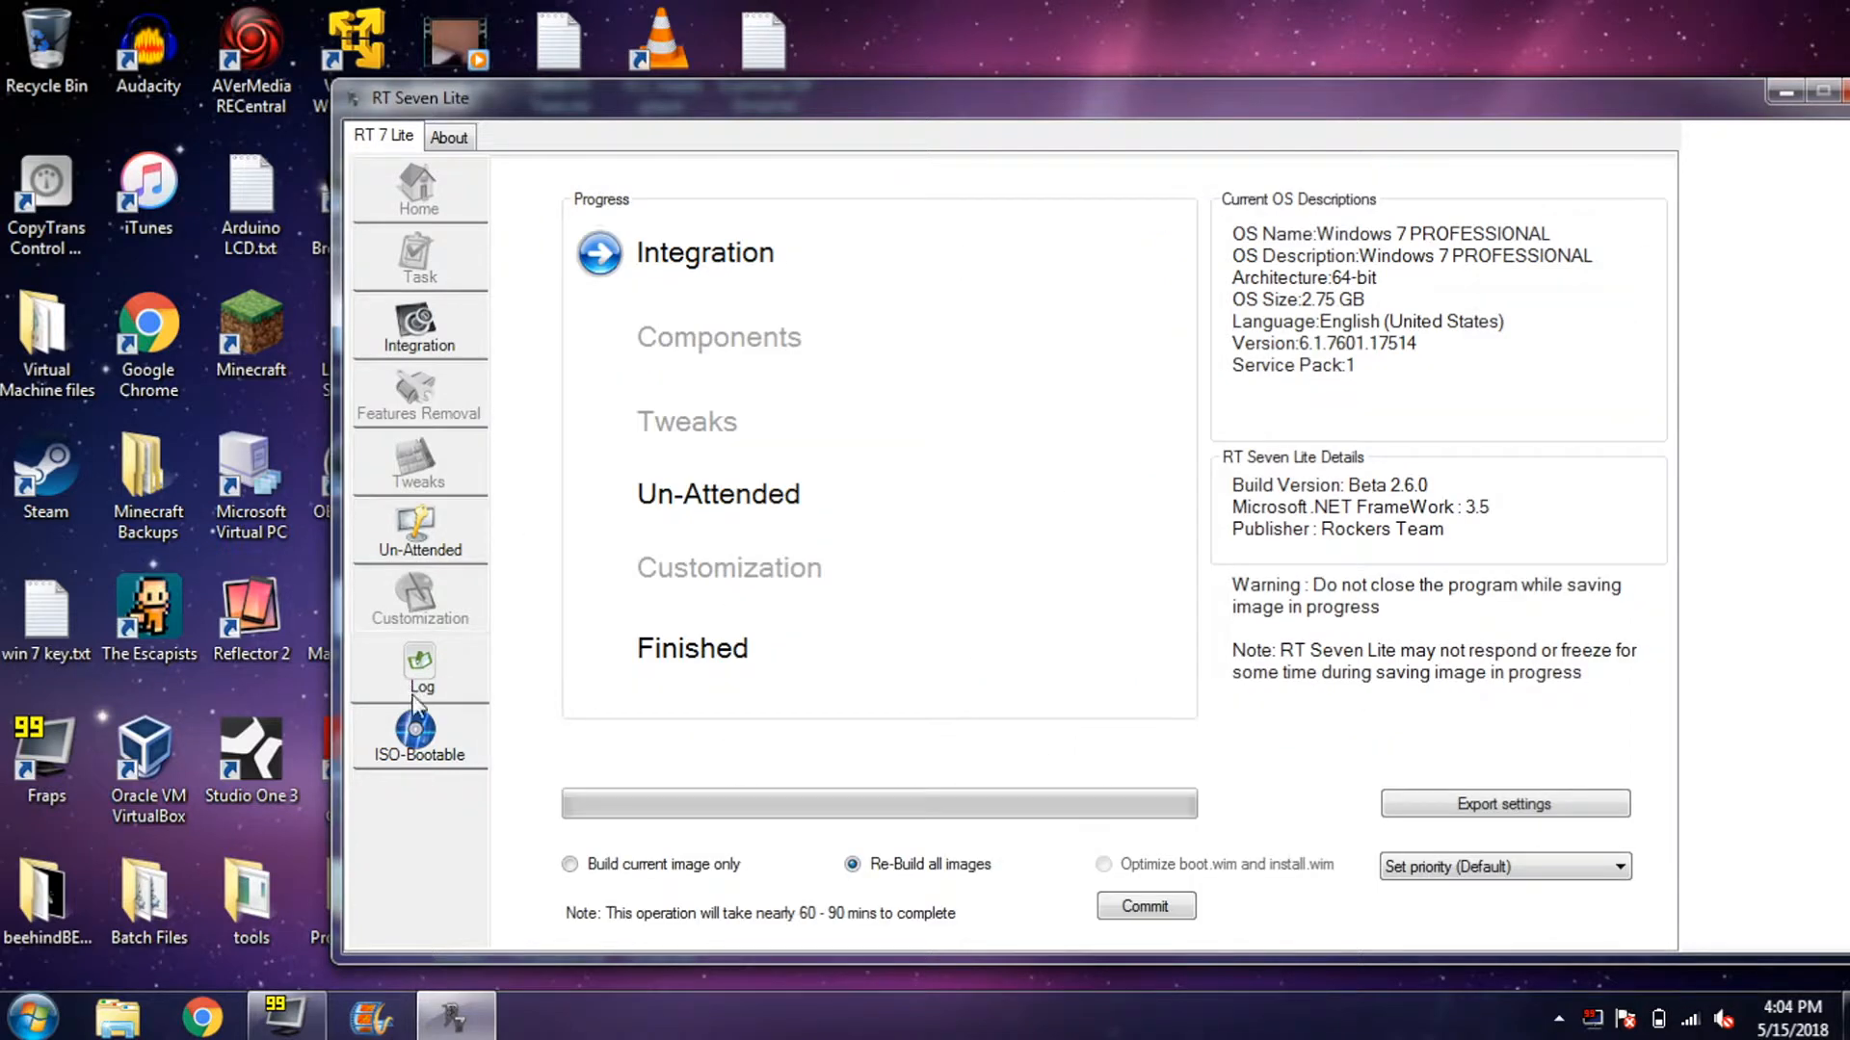
left_click(894, 659)
left_click(892, 659)
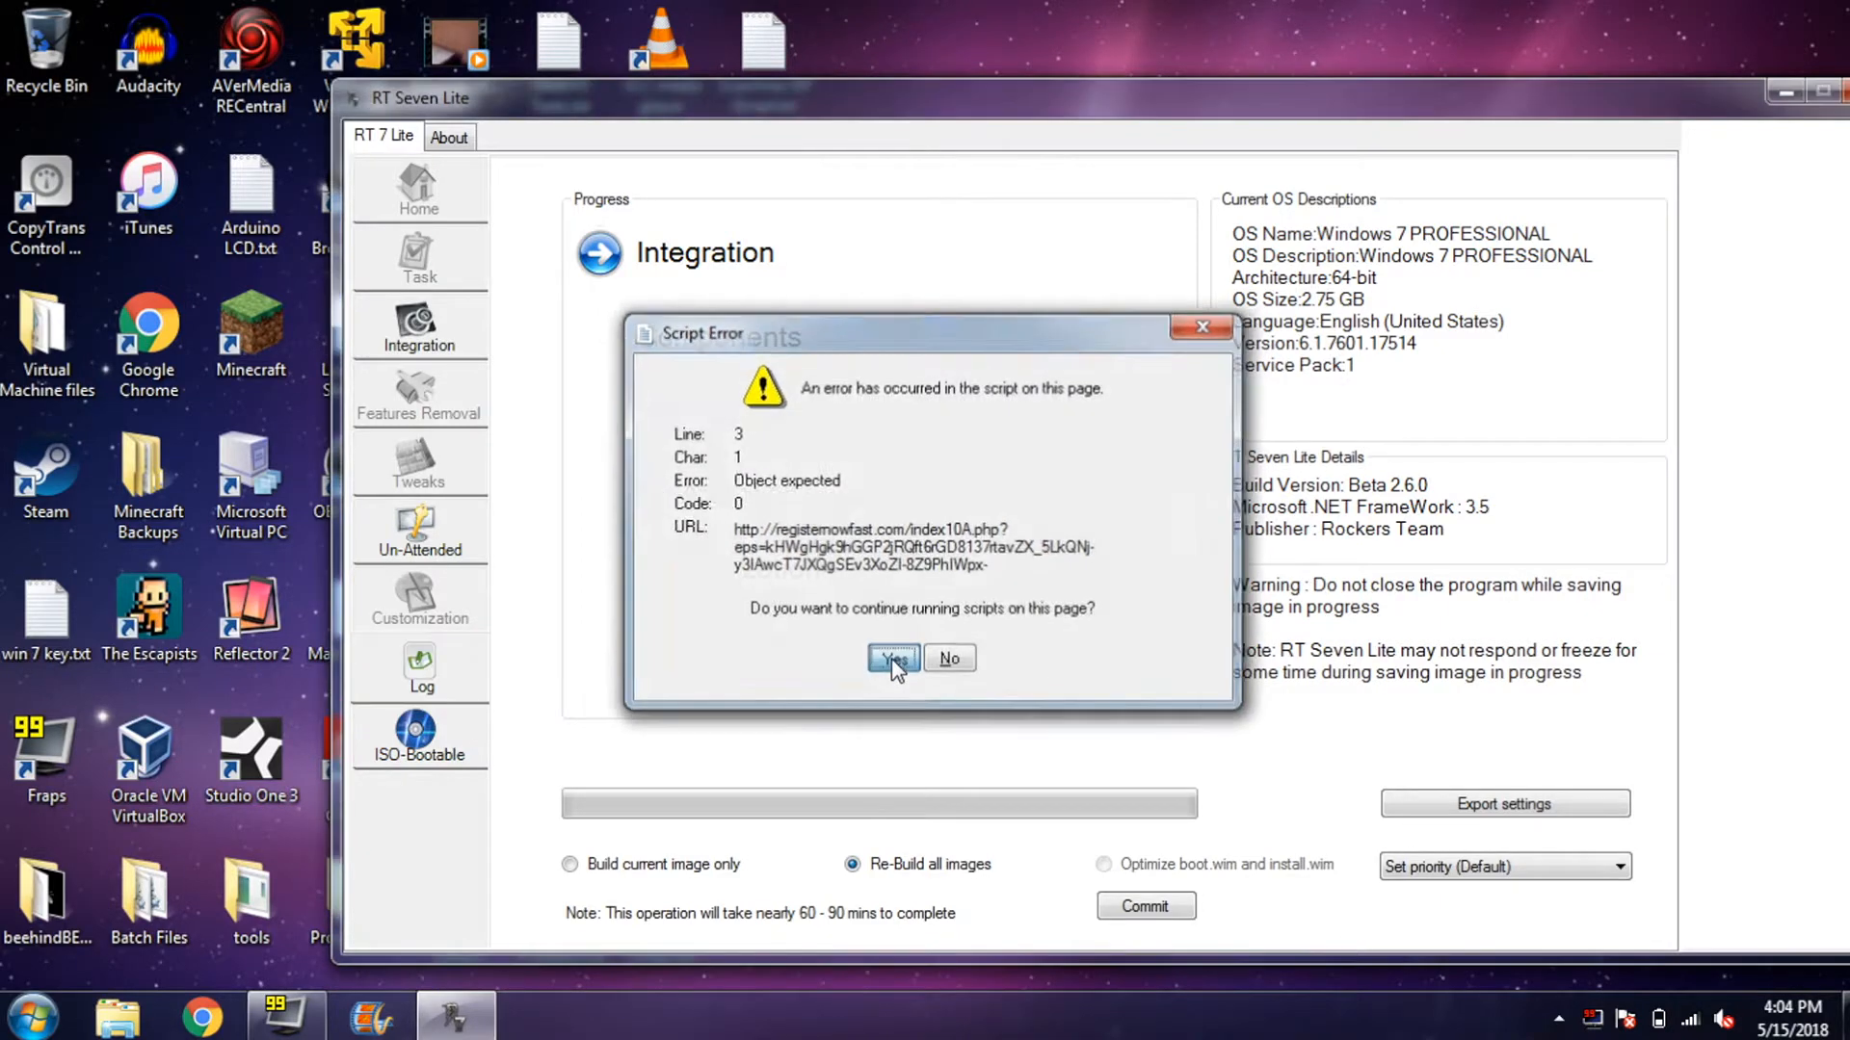
left_click(892, 659)
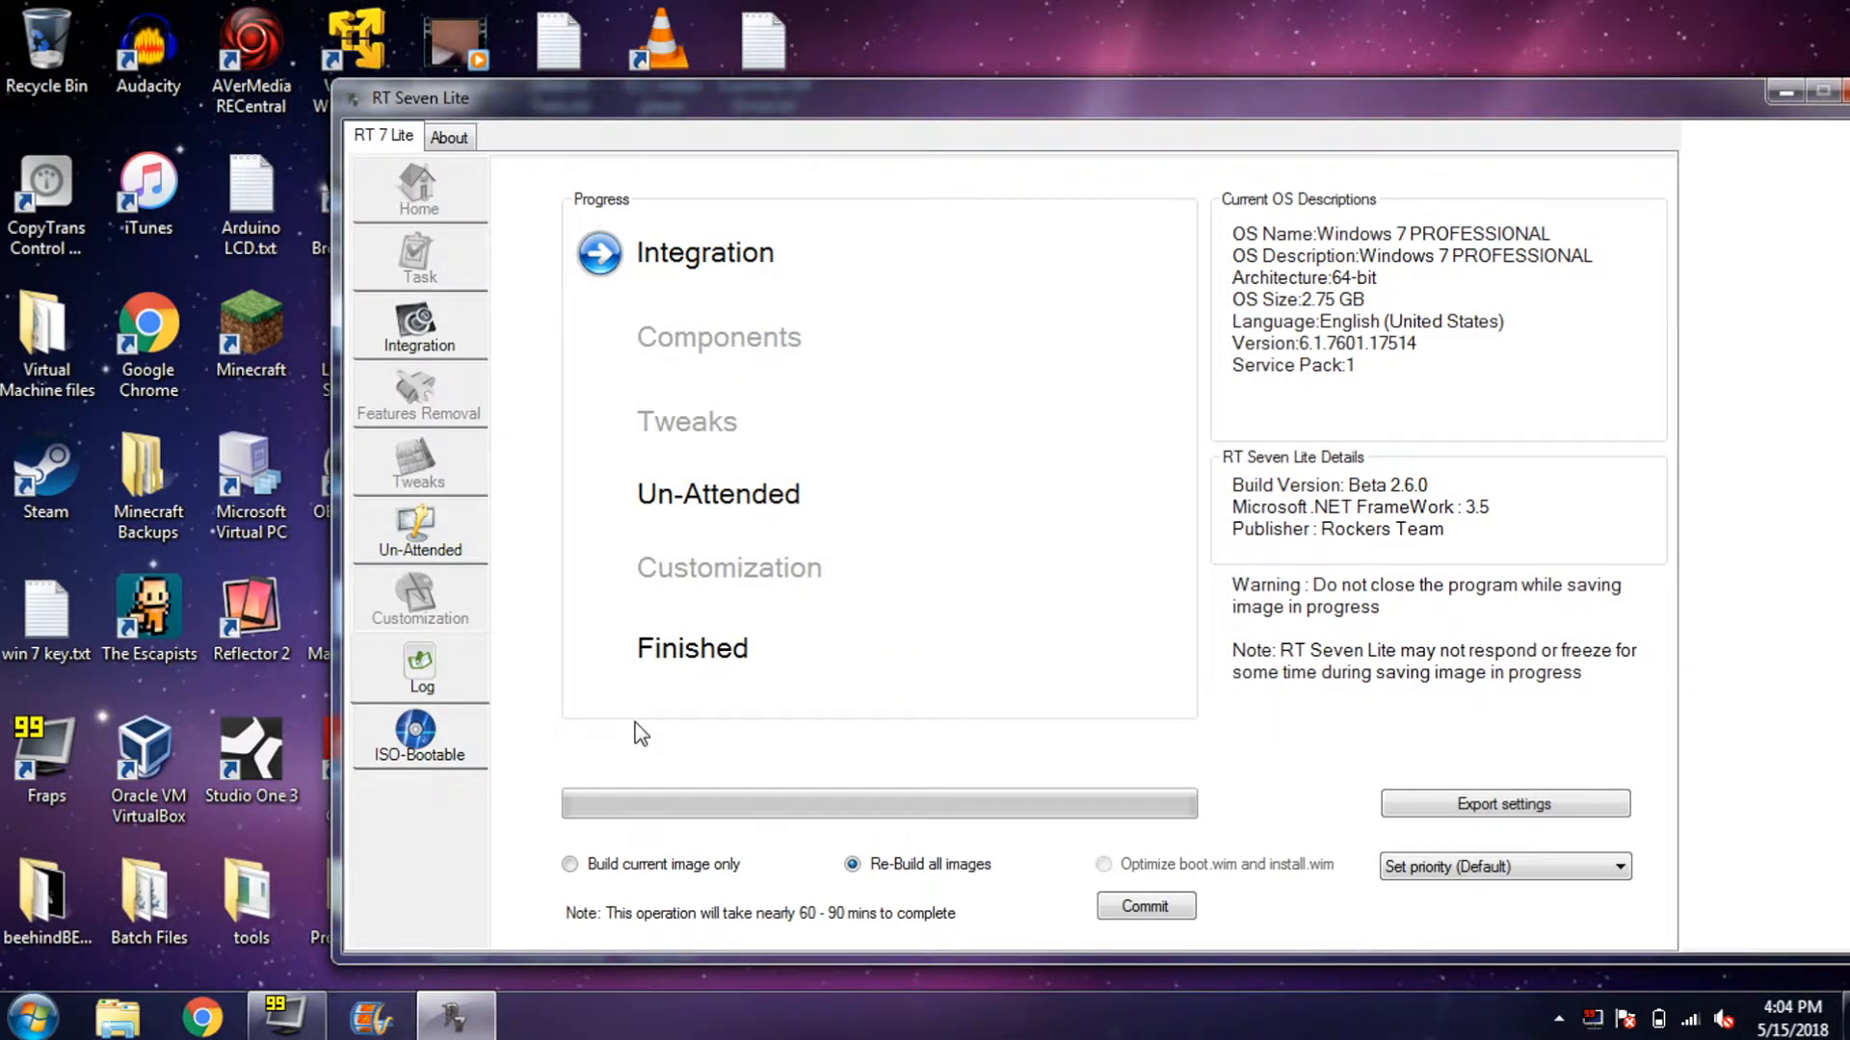
left_click(417, 749)
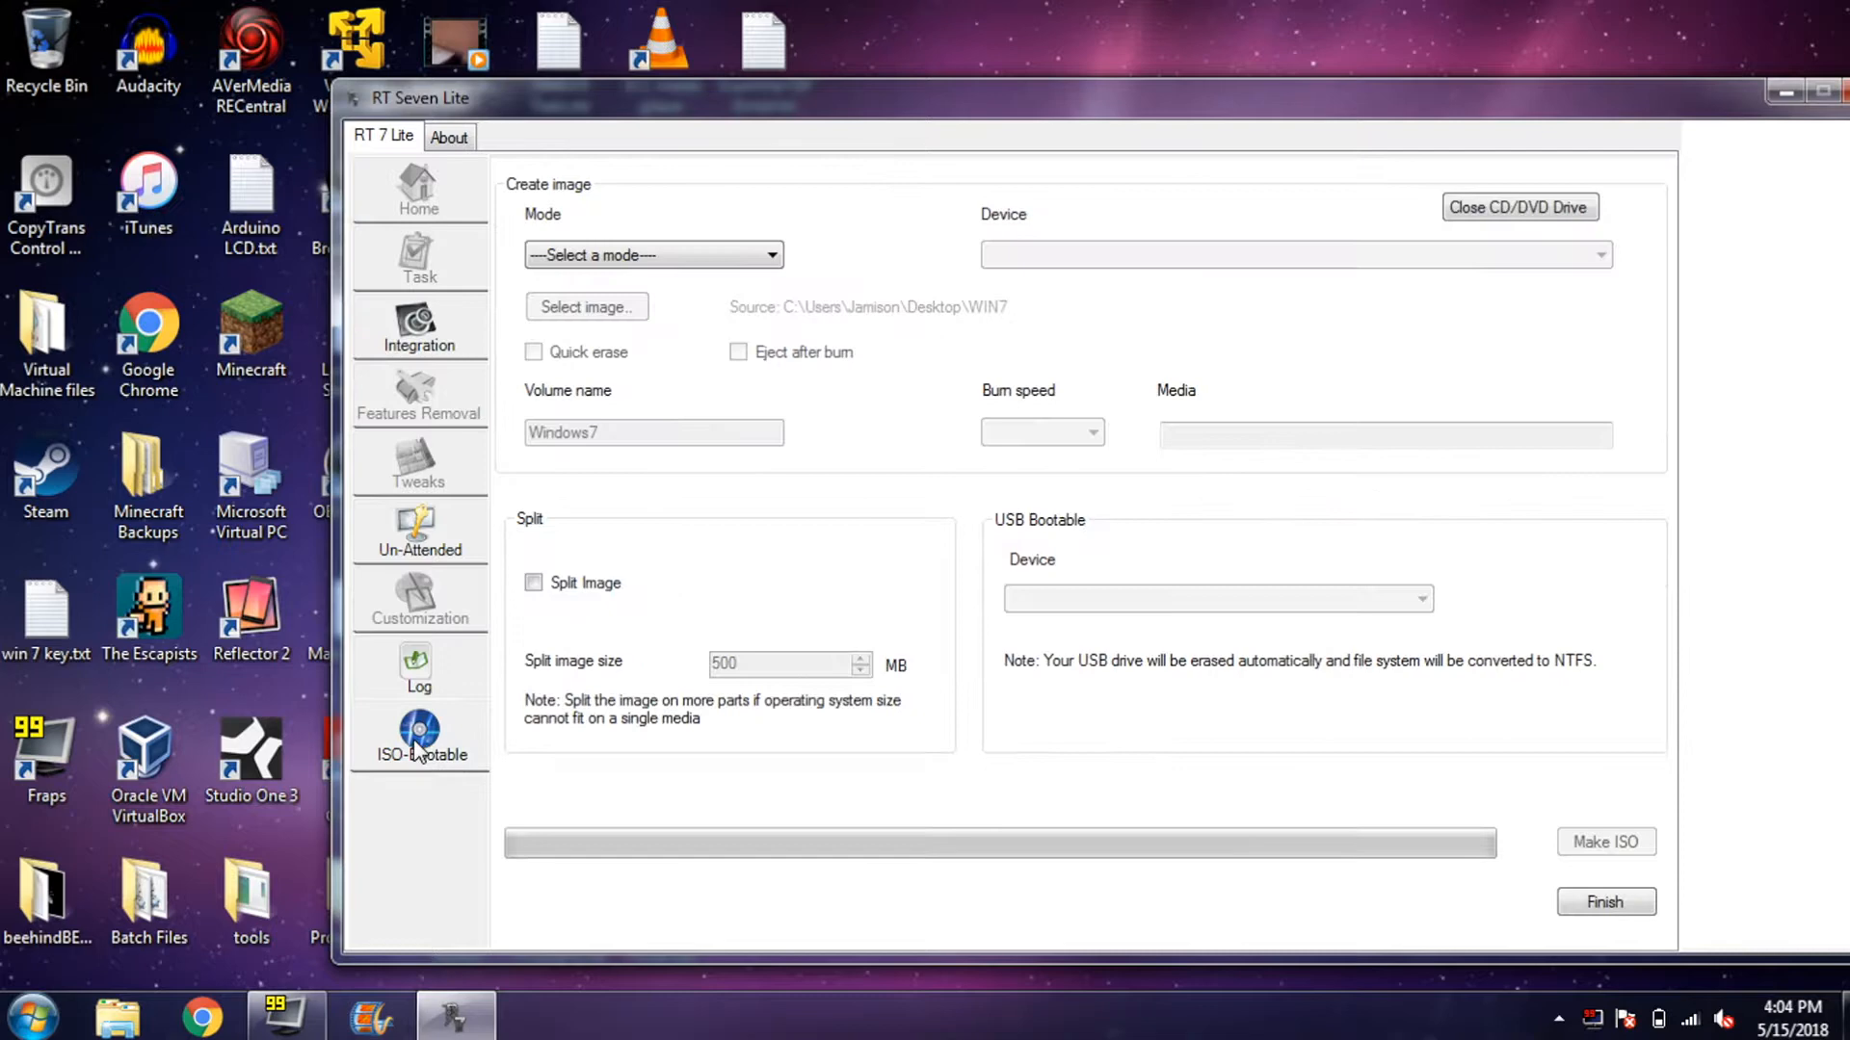
left_click(894, 659)
left_click(895, 660)
- Switch the media creation Mode from Create Image to USB Bootable
left_click(701, 255)
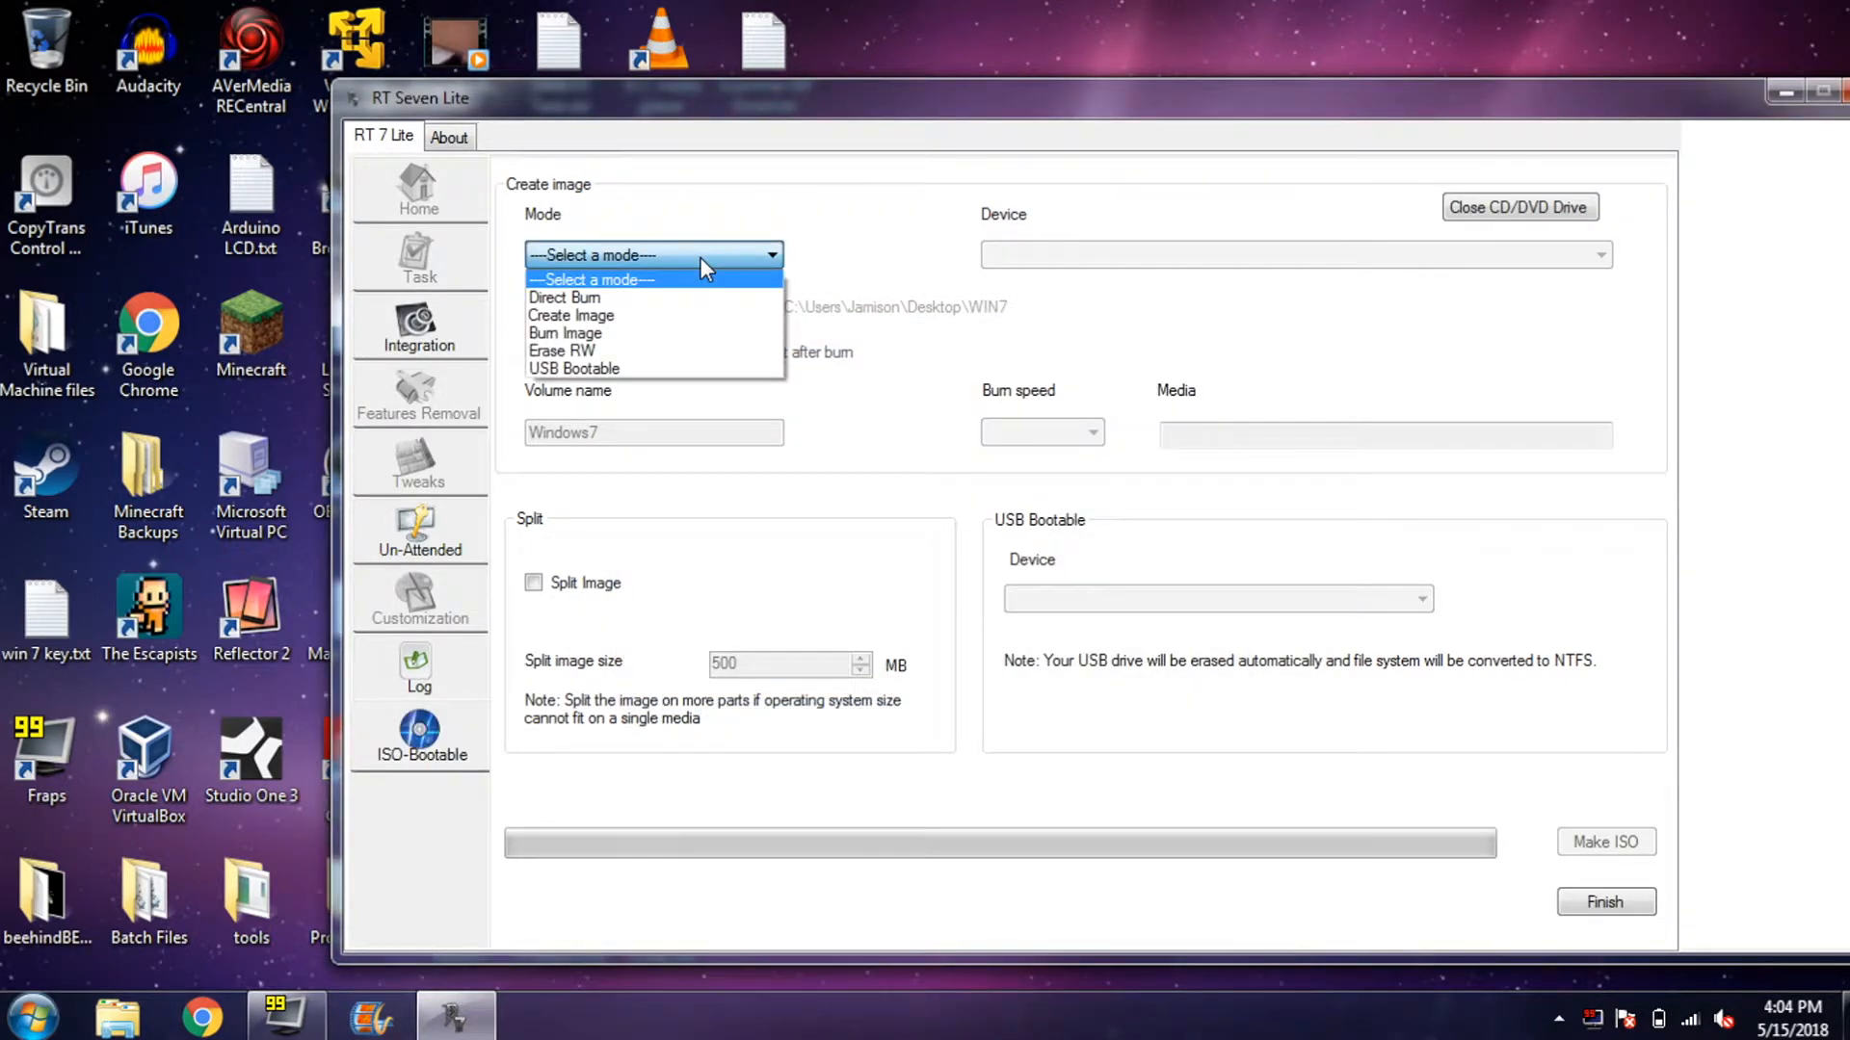
left_click(714, 317)
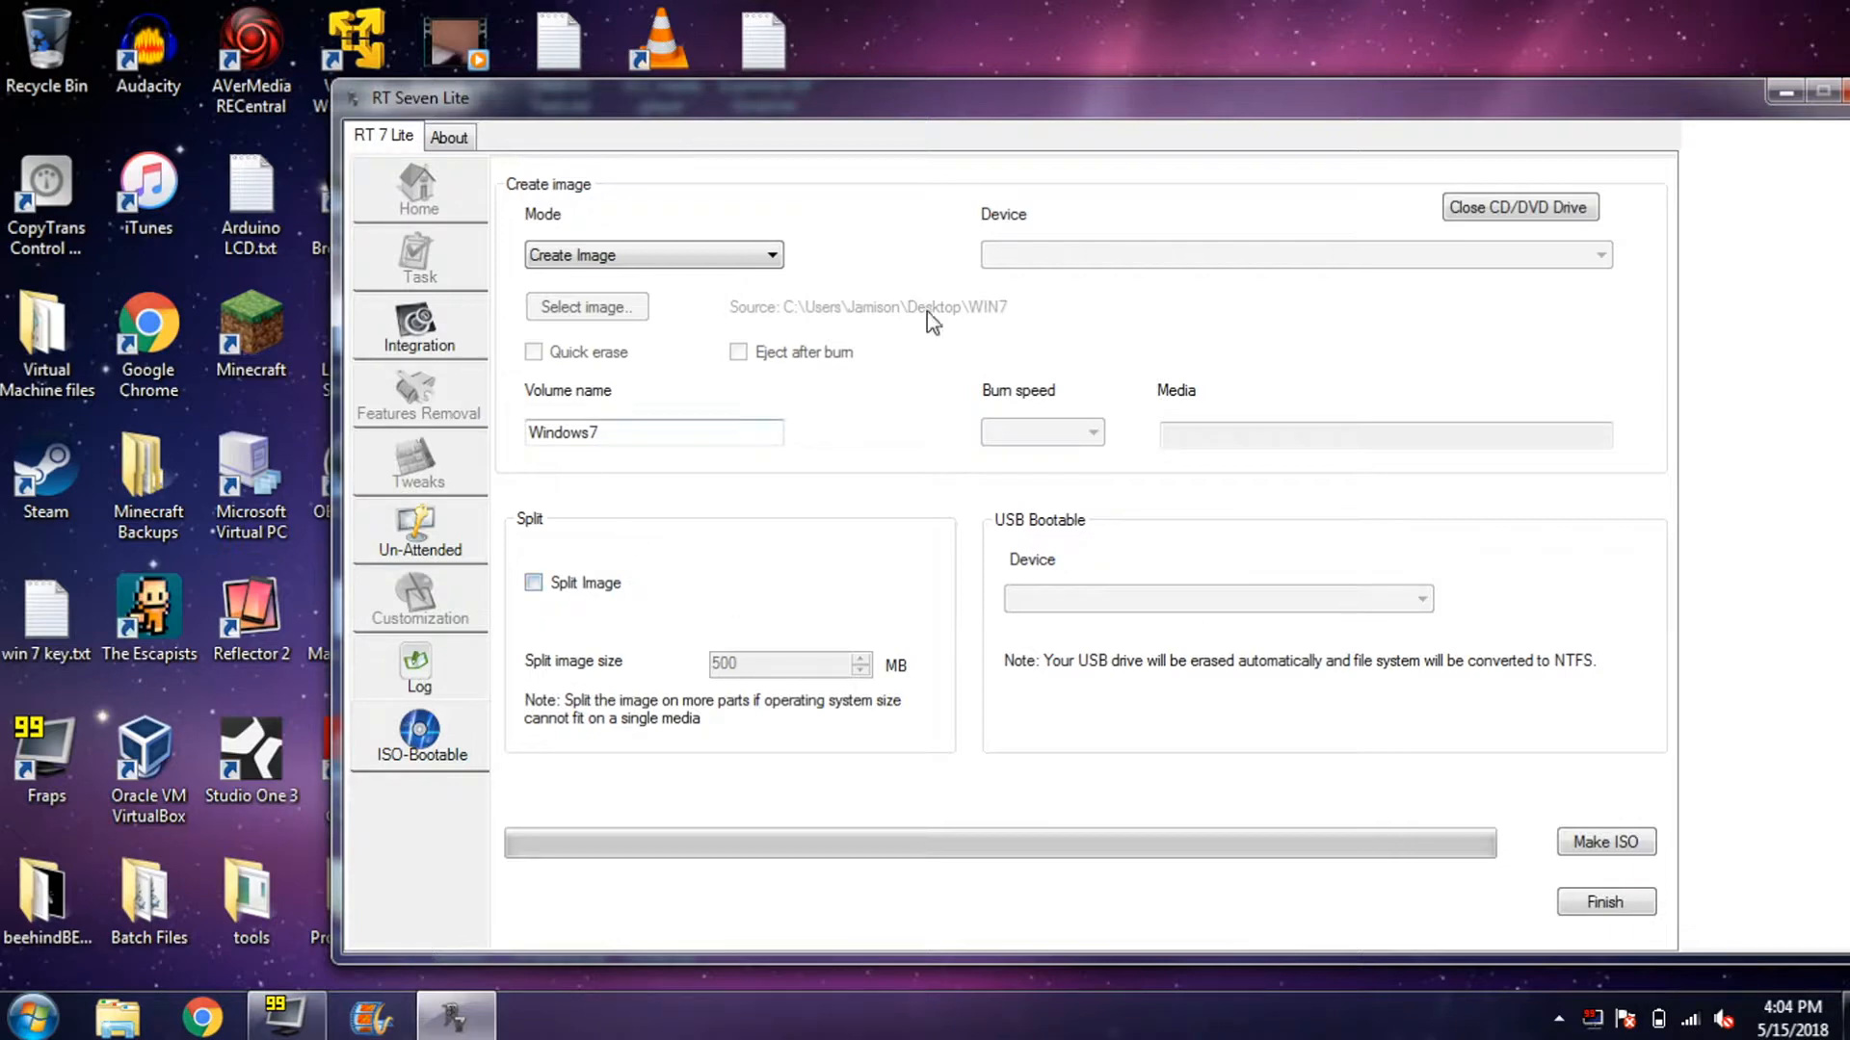
left_click(701, 248)
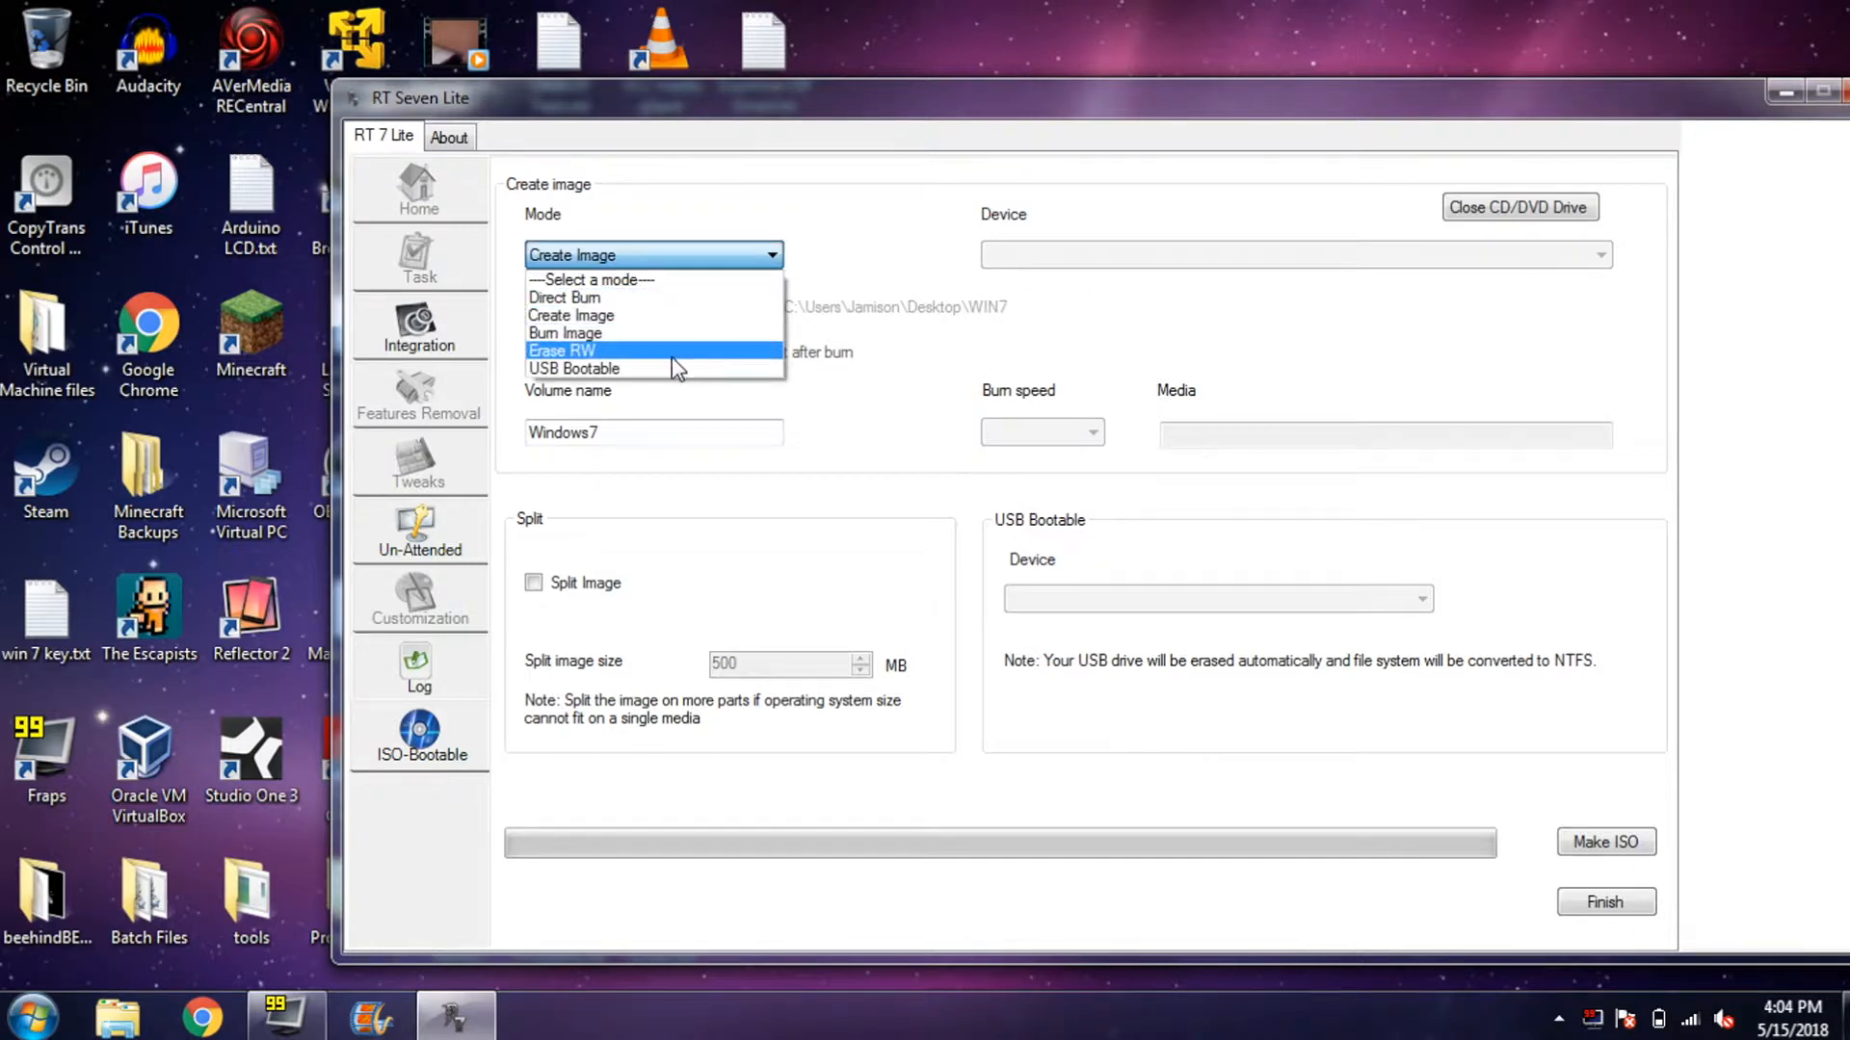
left_click(639, 367)
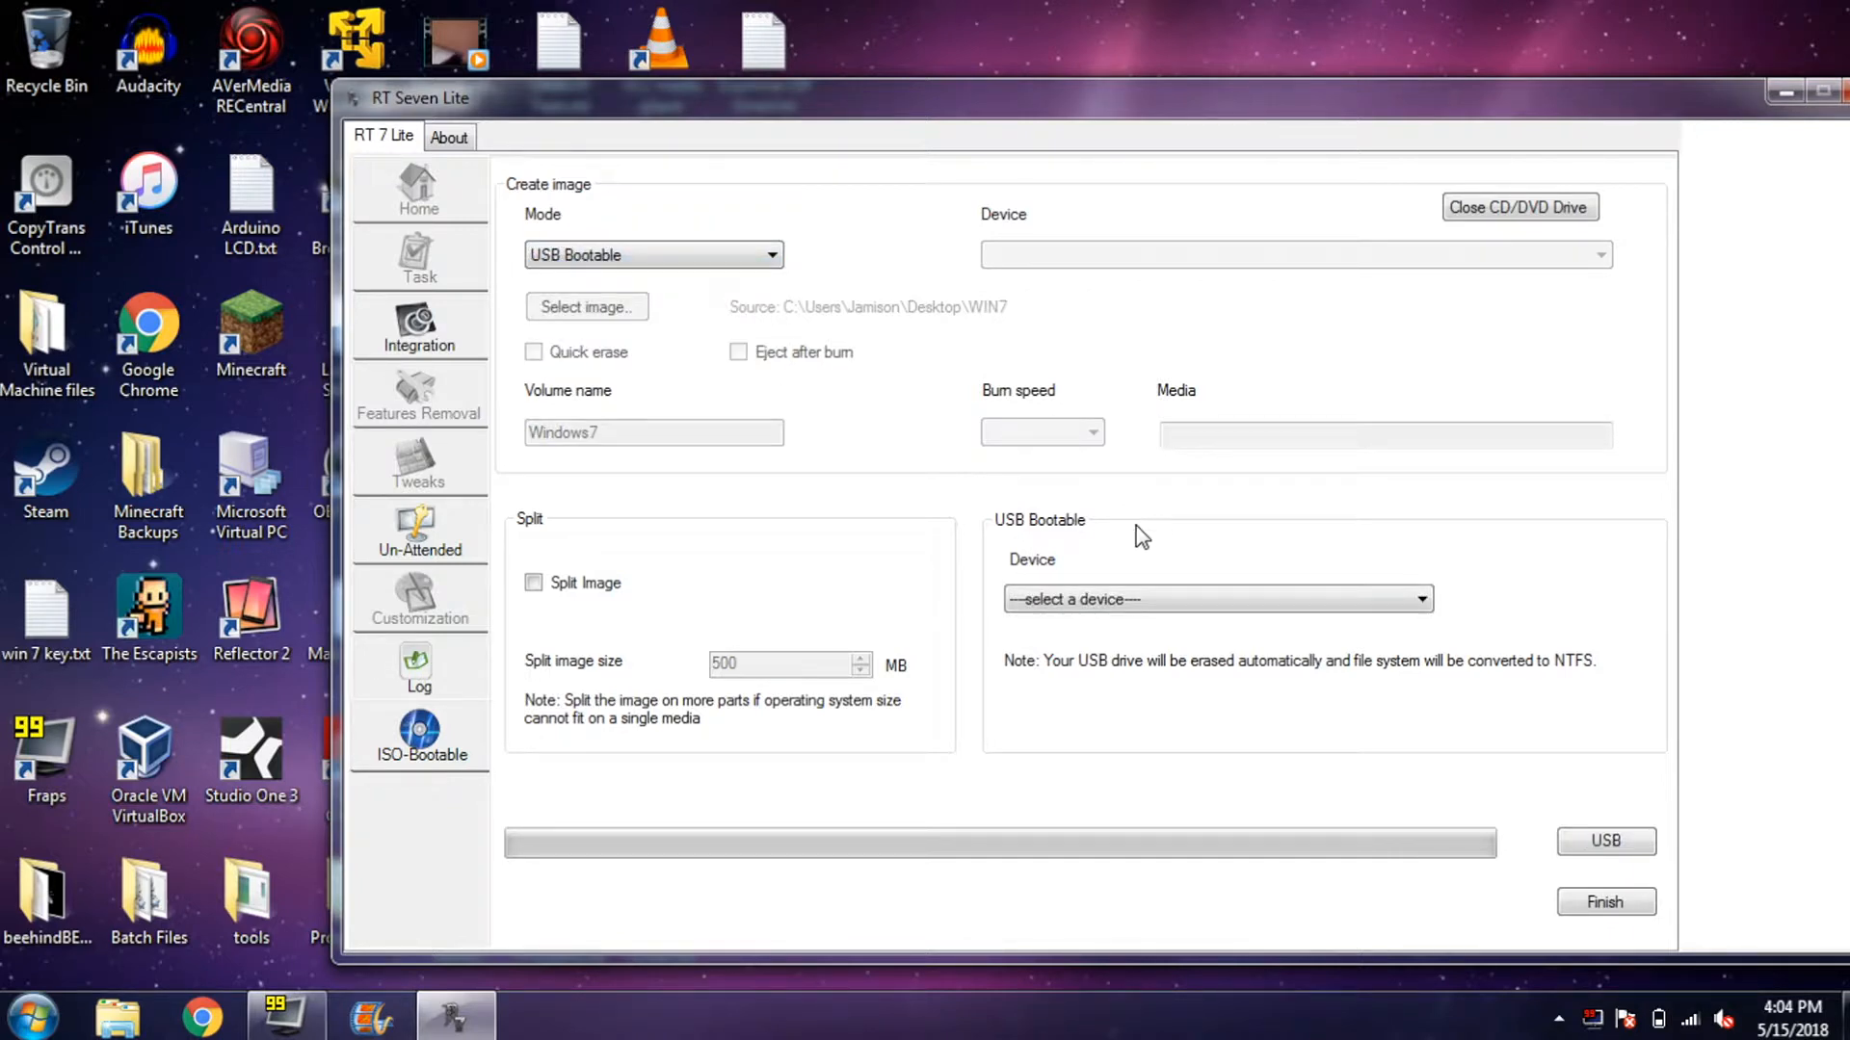
- Write the image to E:\WININSTALL, approving the format and acknowledging the completion message
left_click(1186, 601)
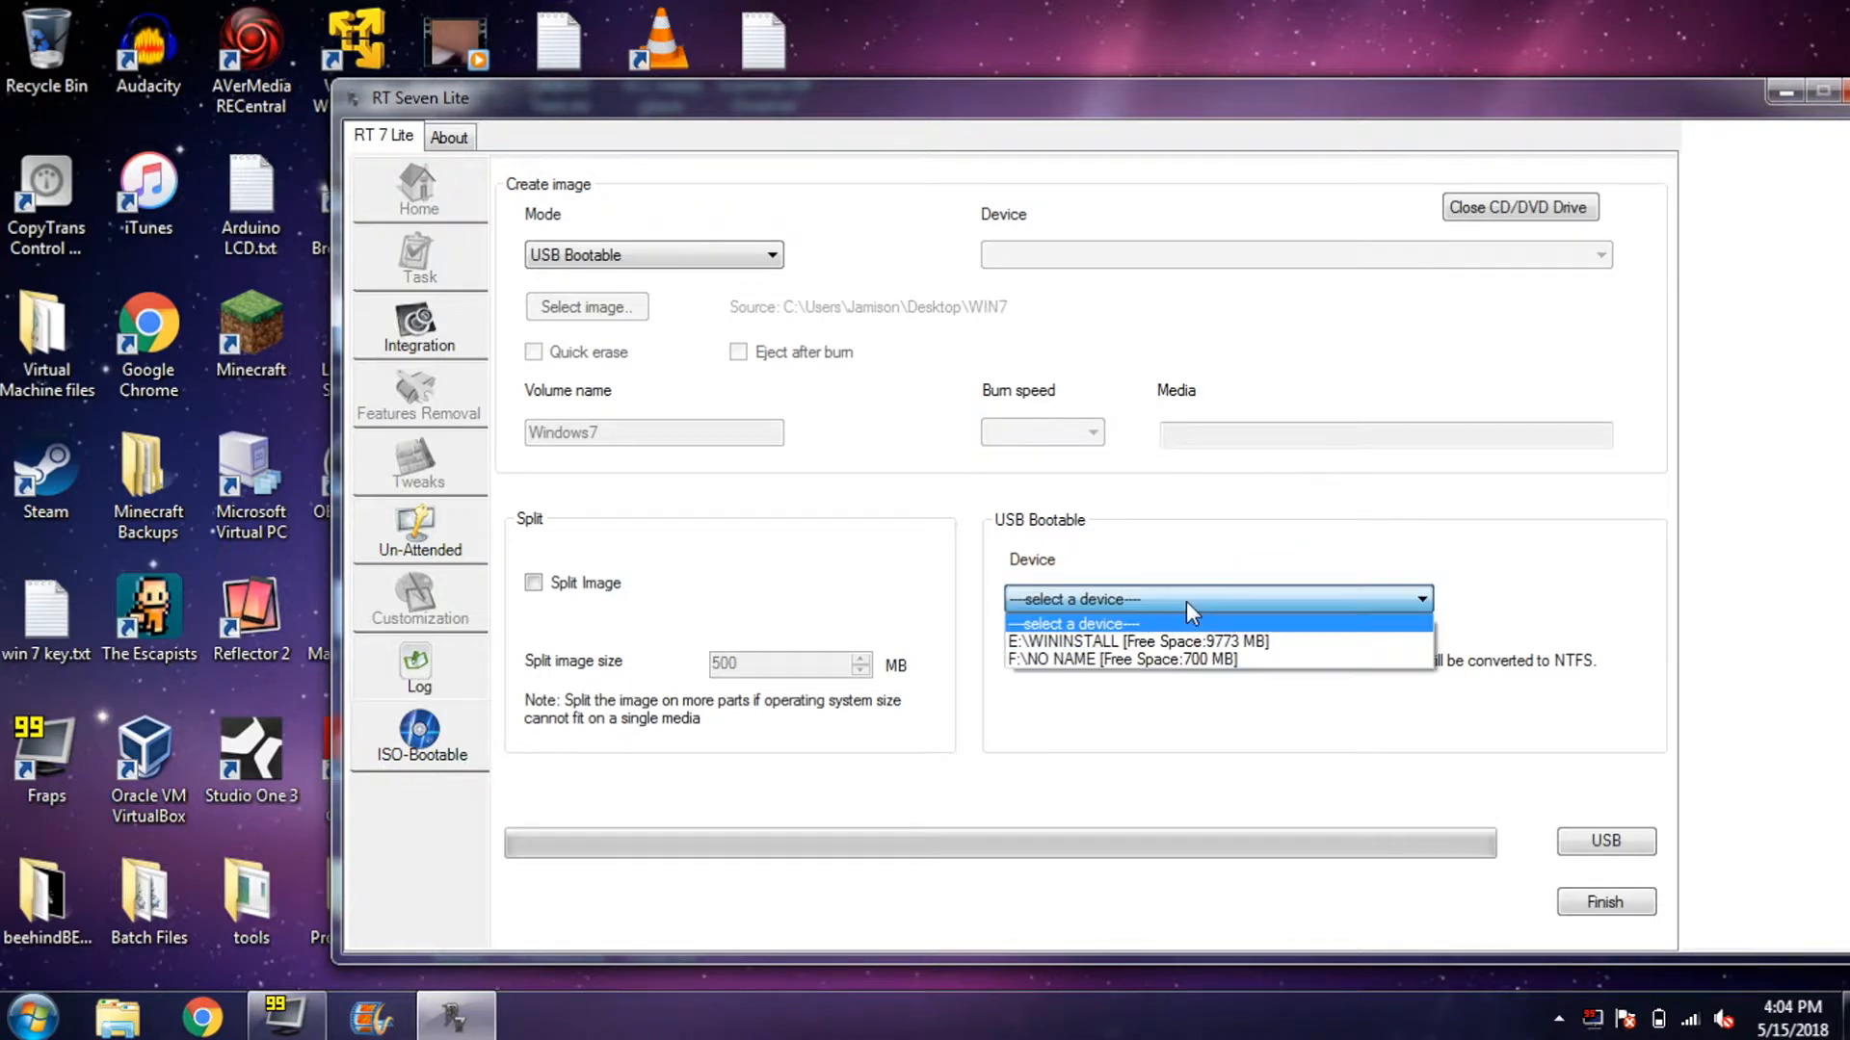
left_click(1251, 660)
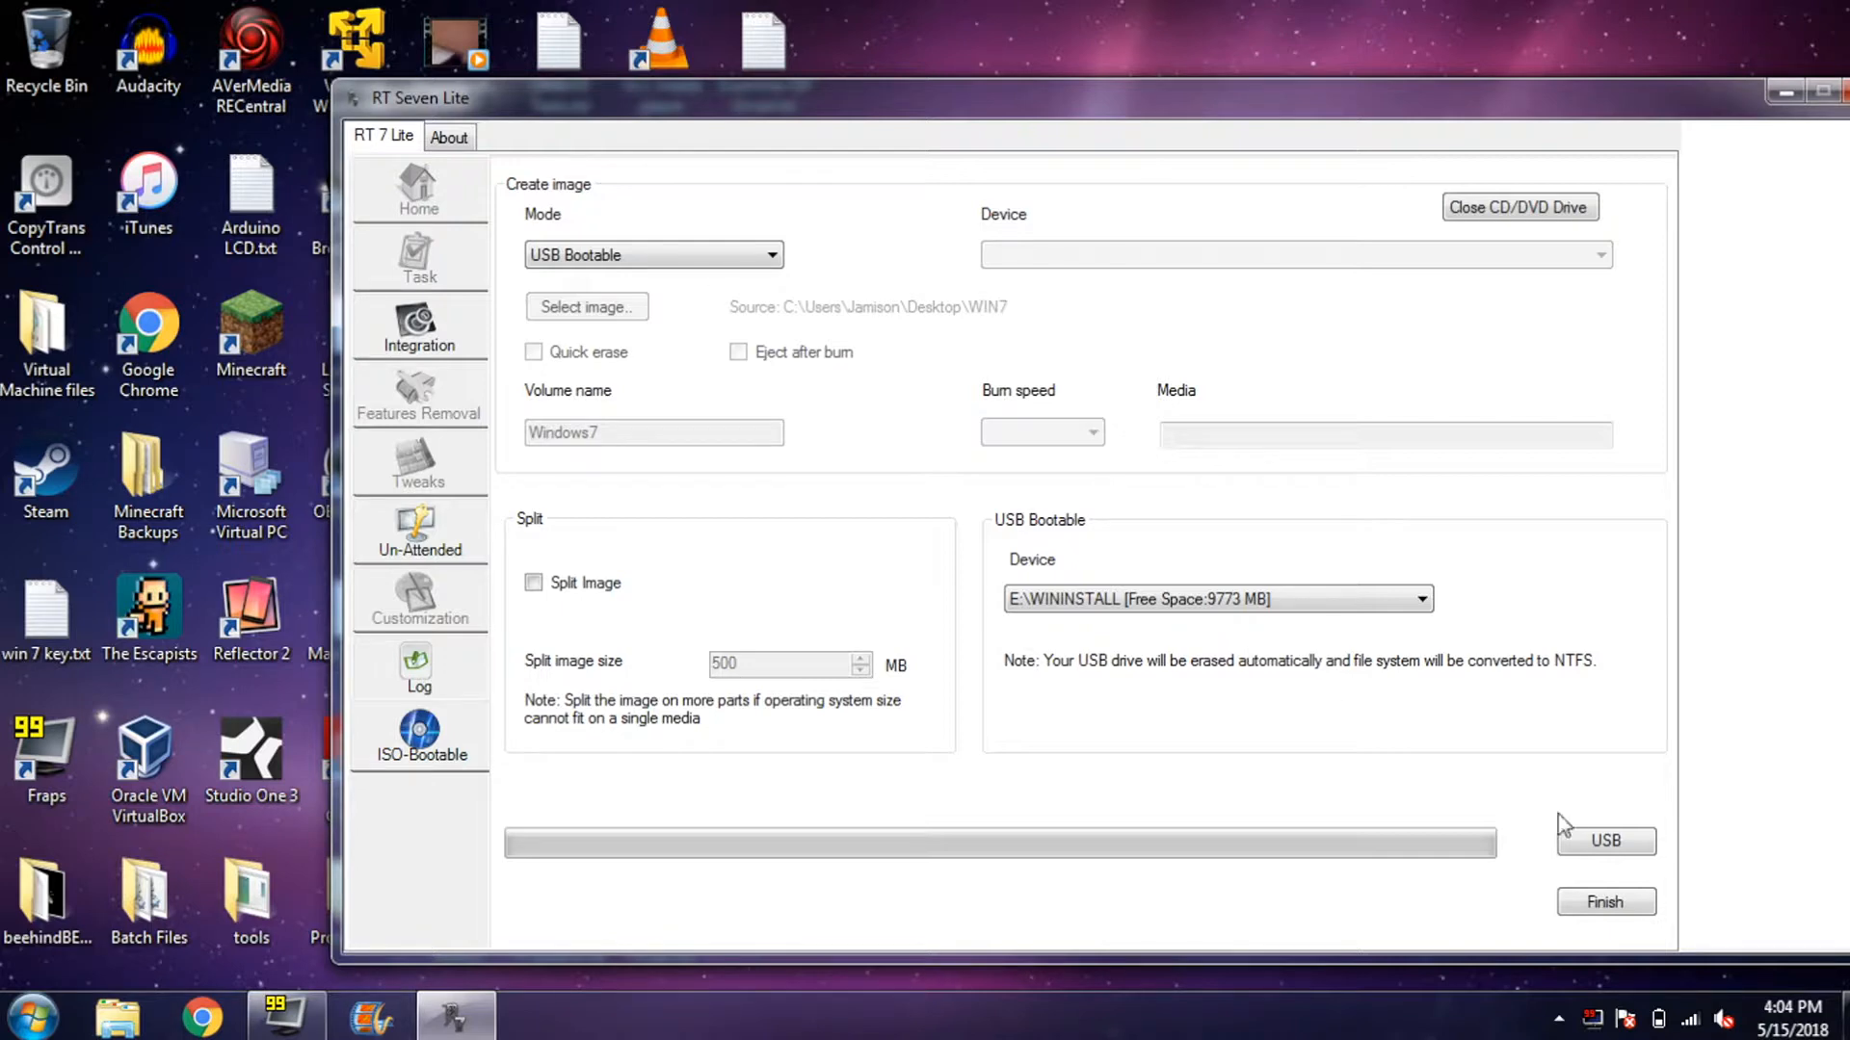
left_click(1590, 841)
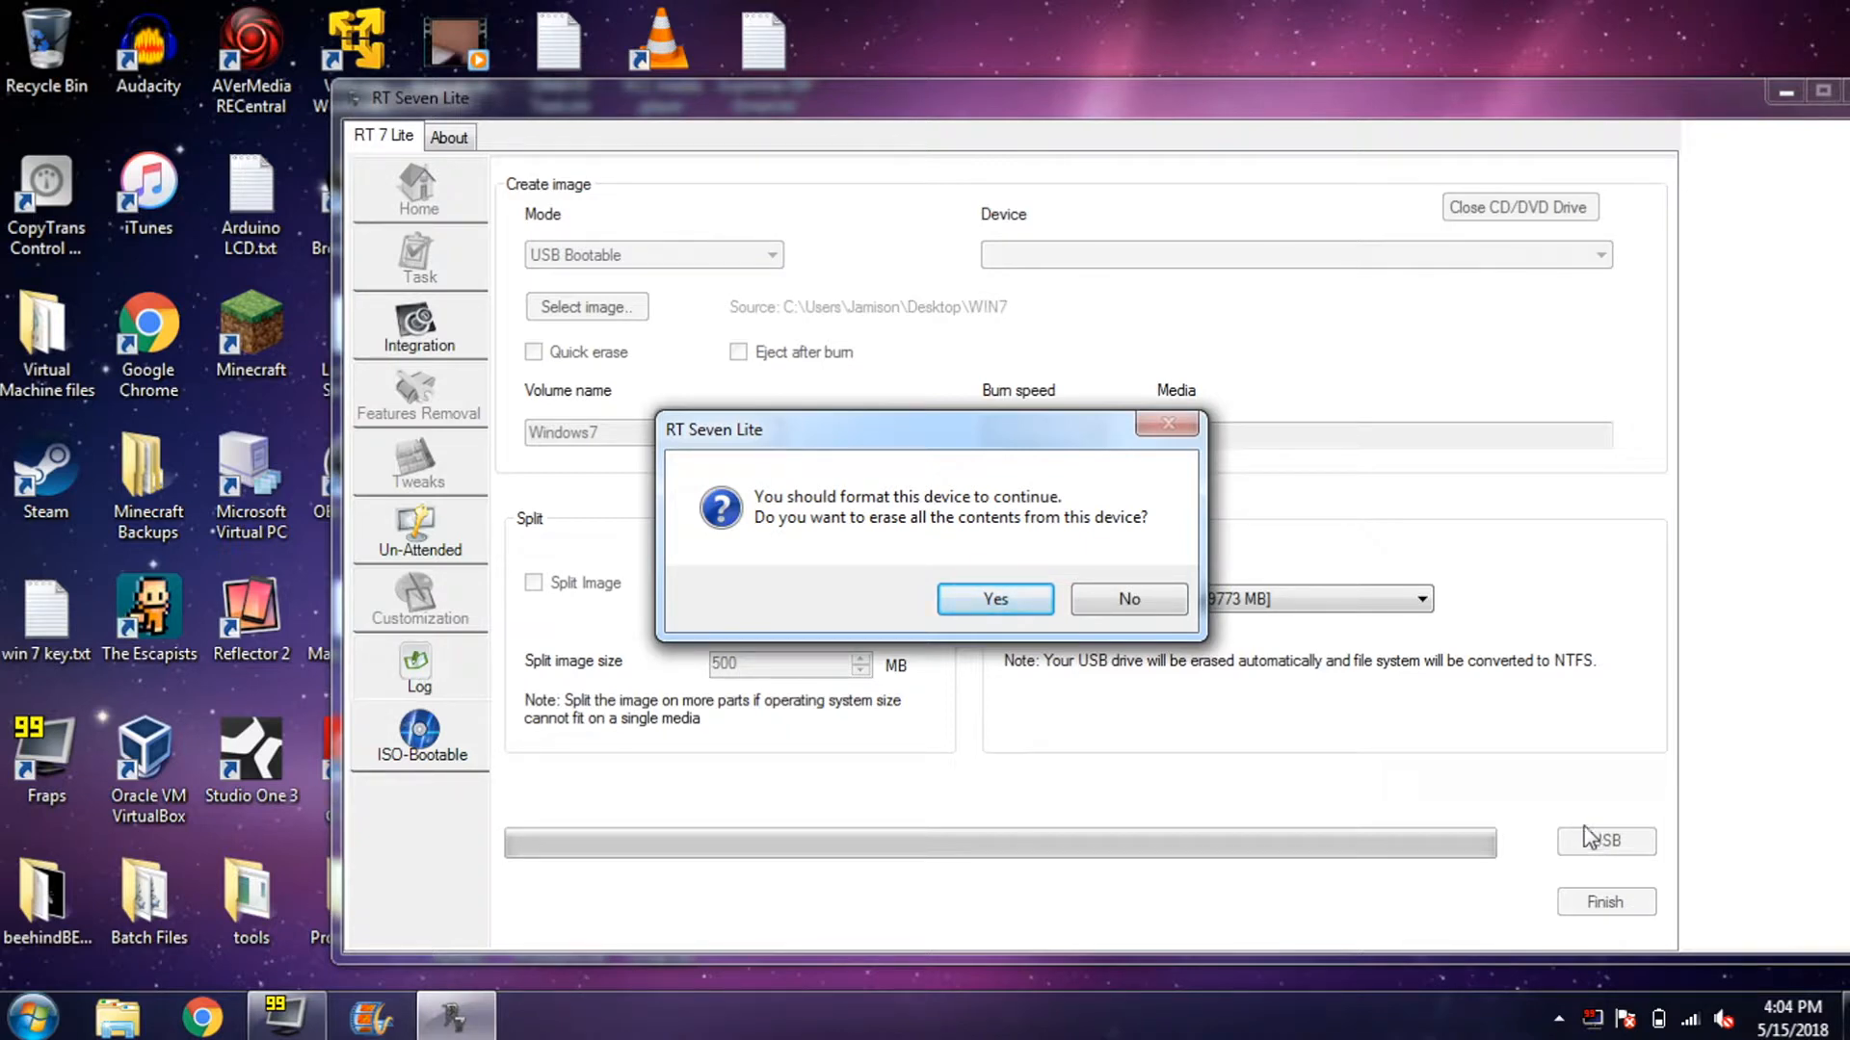
left_click(987, 602)
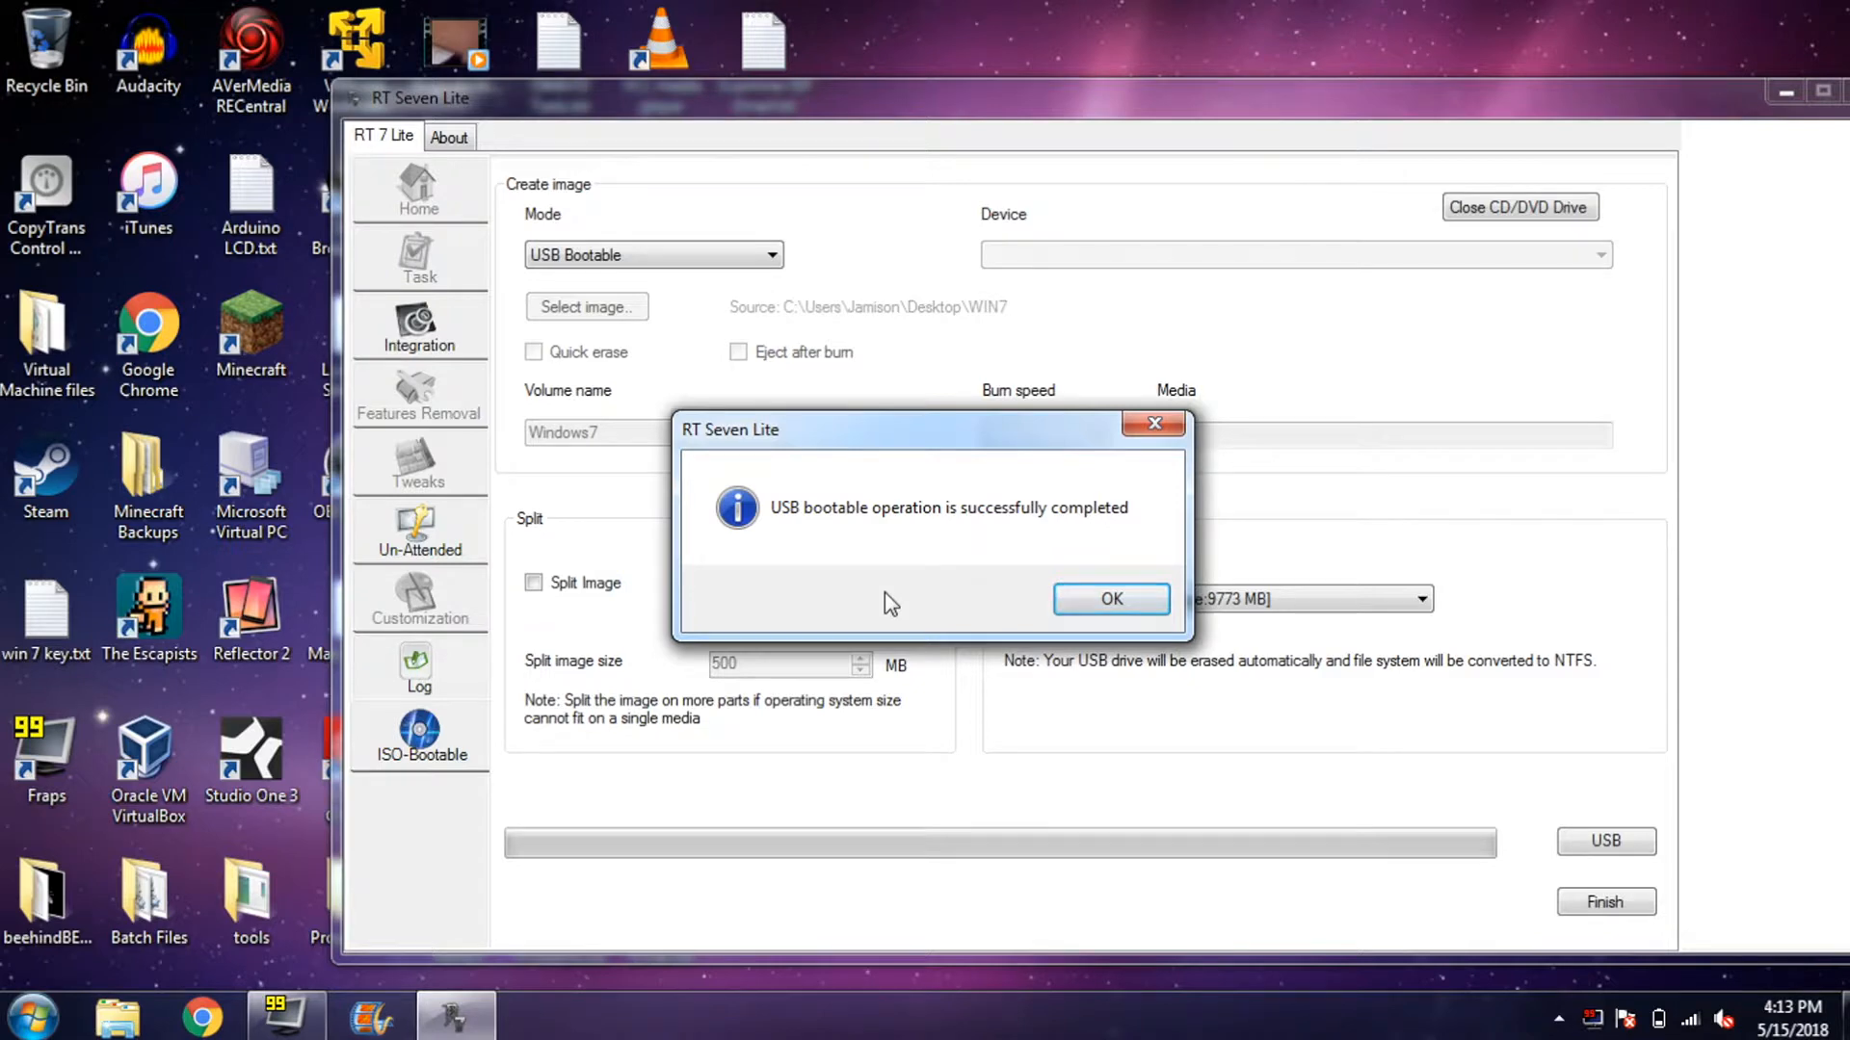
key("Return")
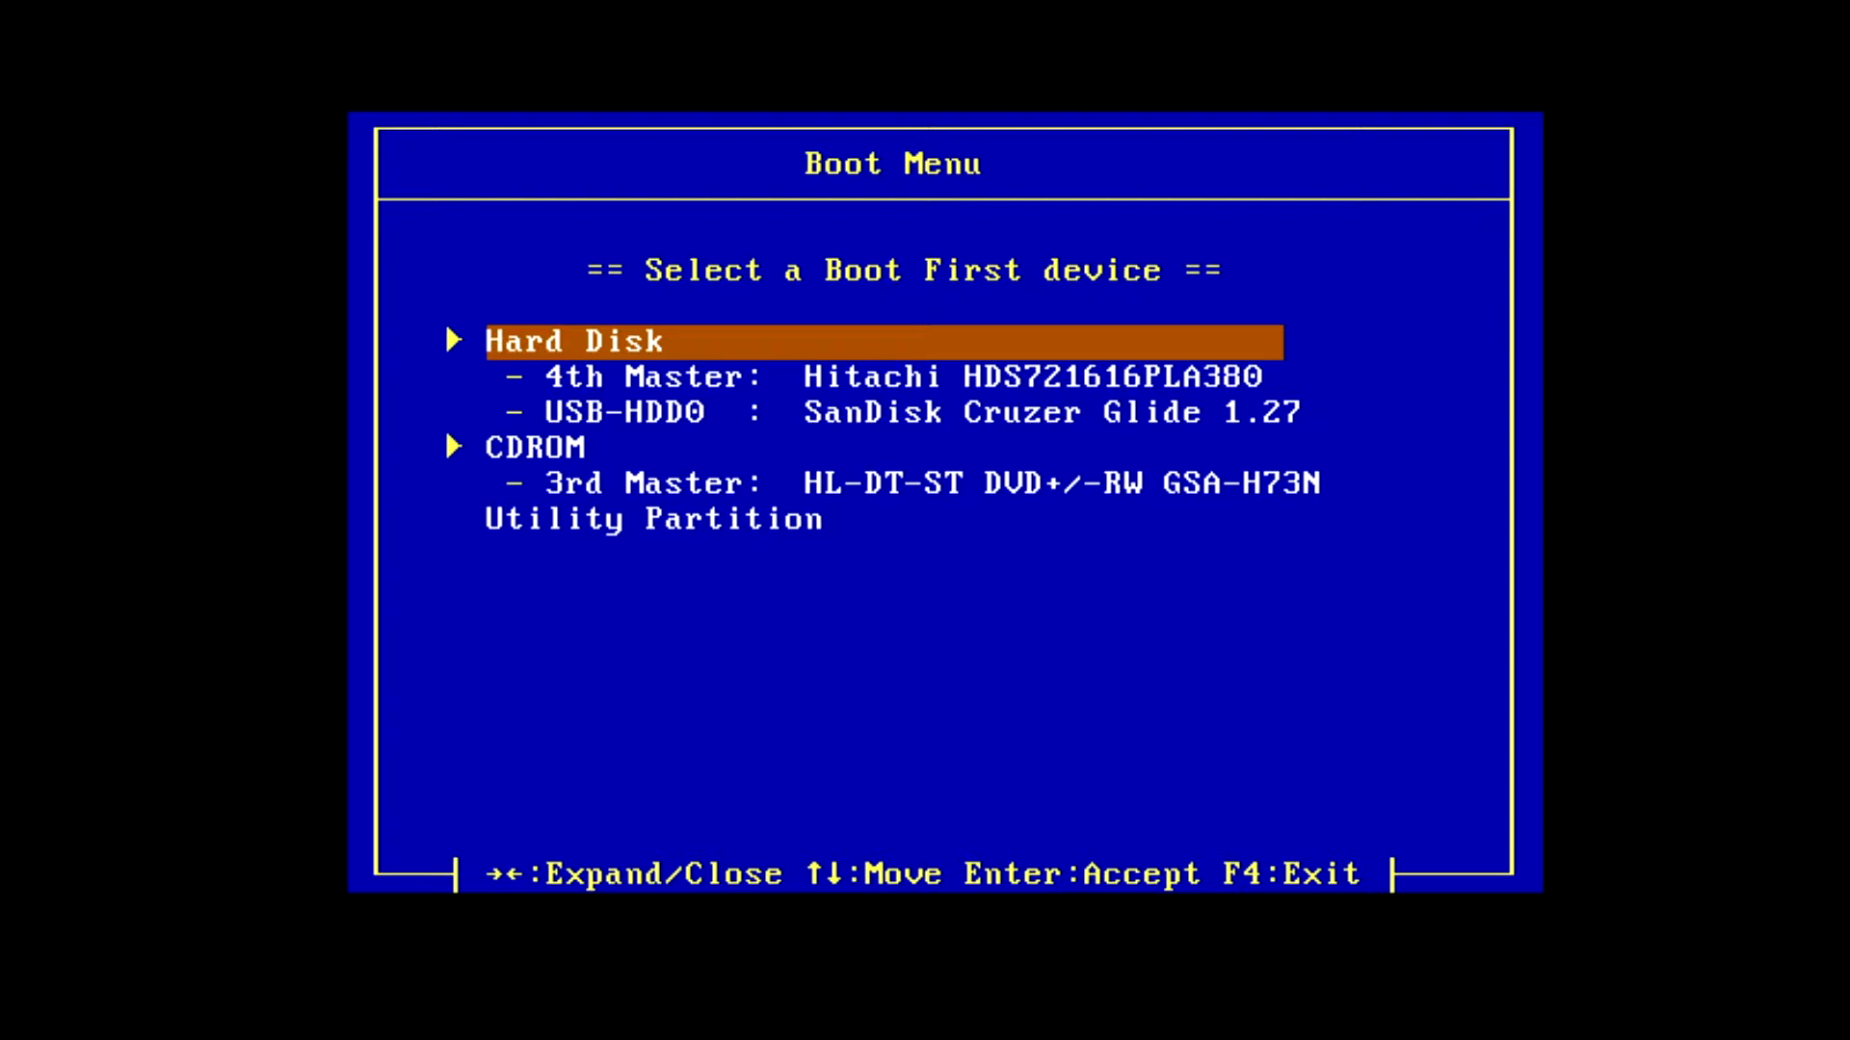
- Boot from the USB-HDD0 SanDisk Cruzer Glide entry in the boot menu
key("Down")
key("Down")
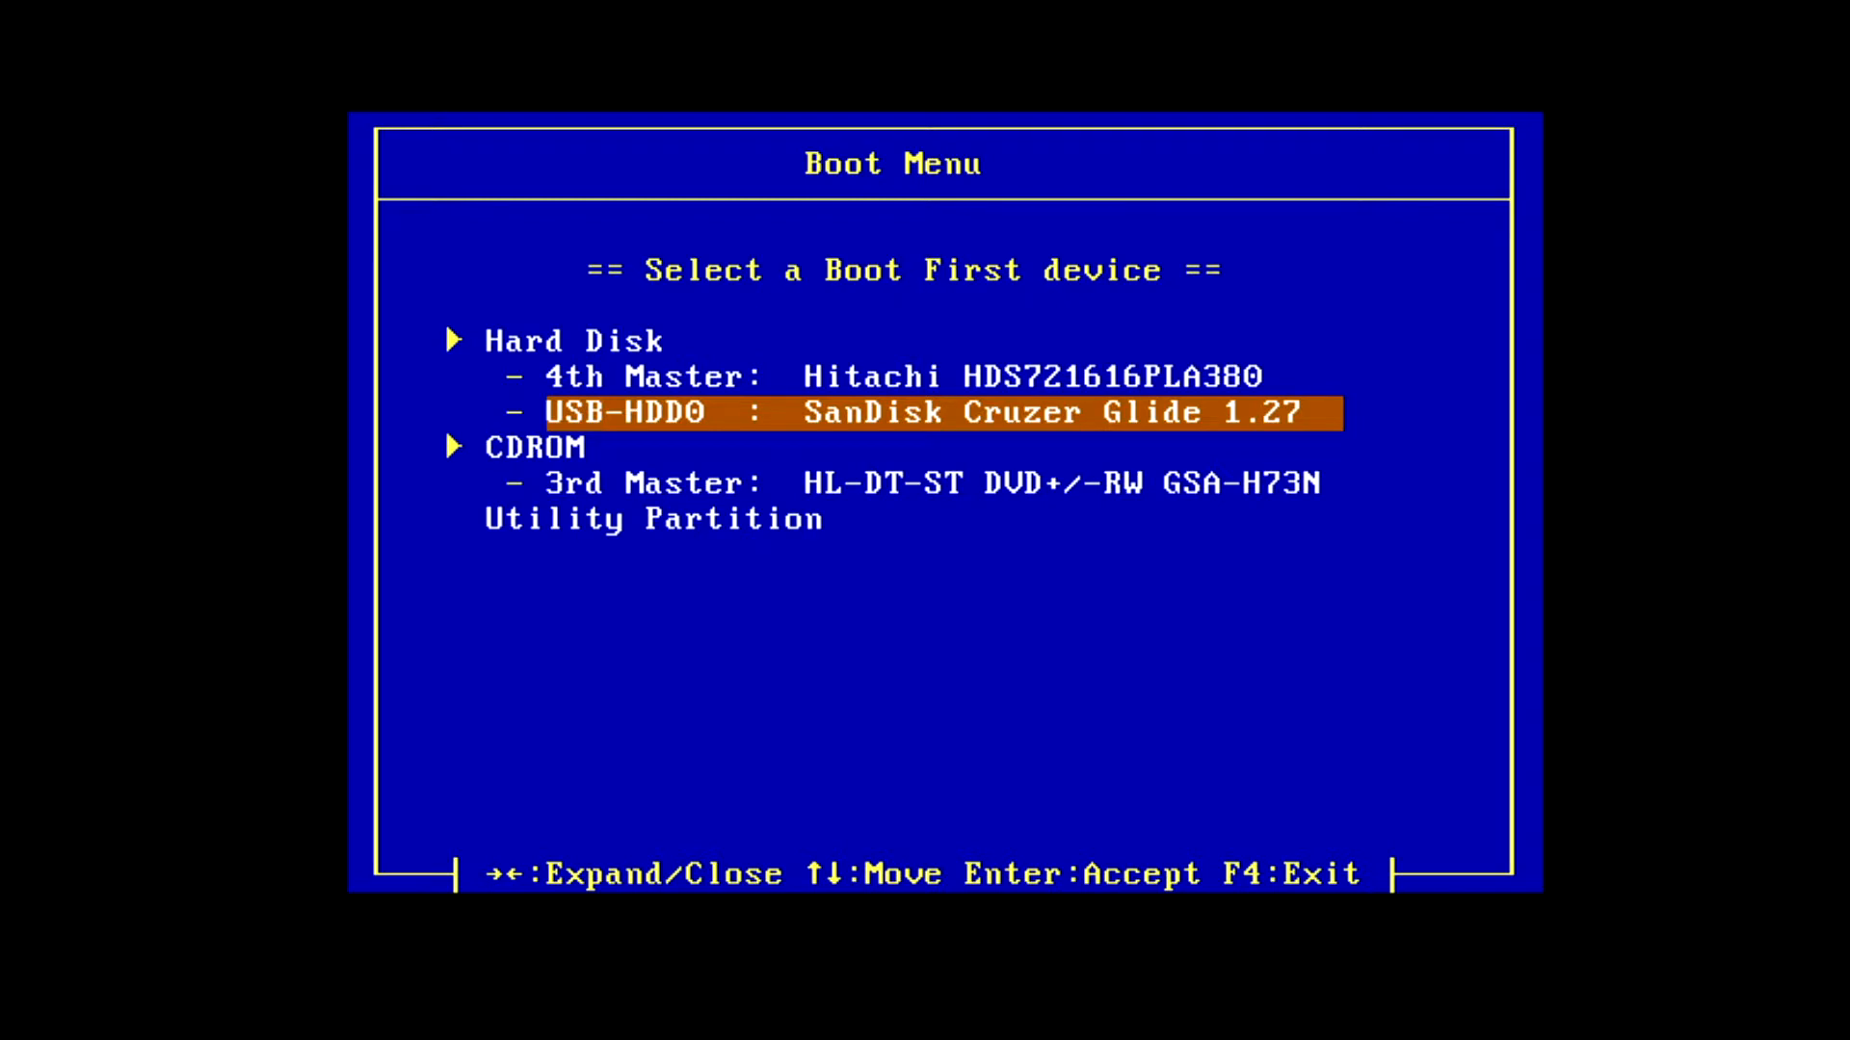
key("Return")
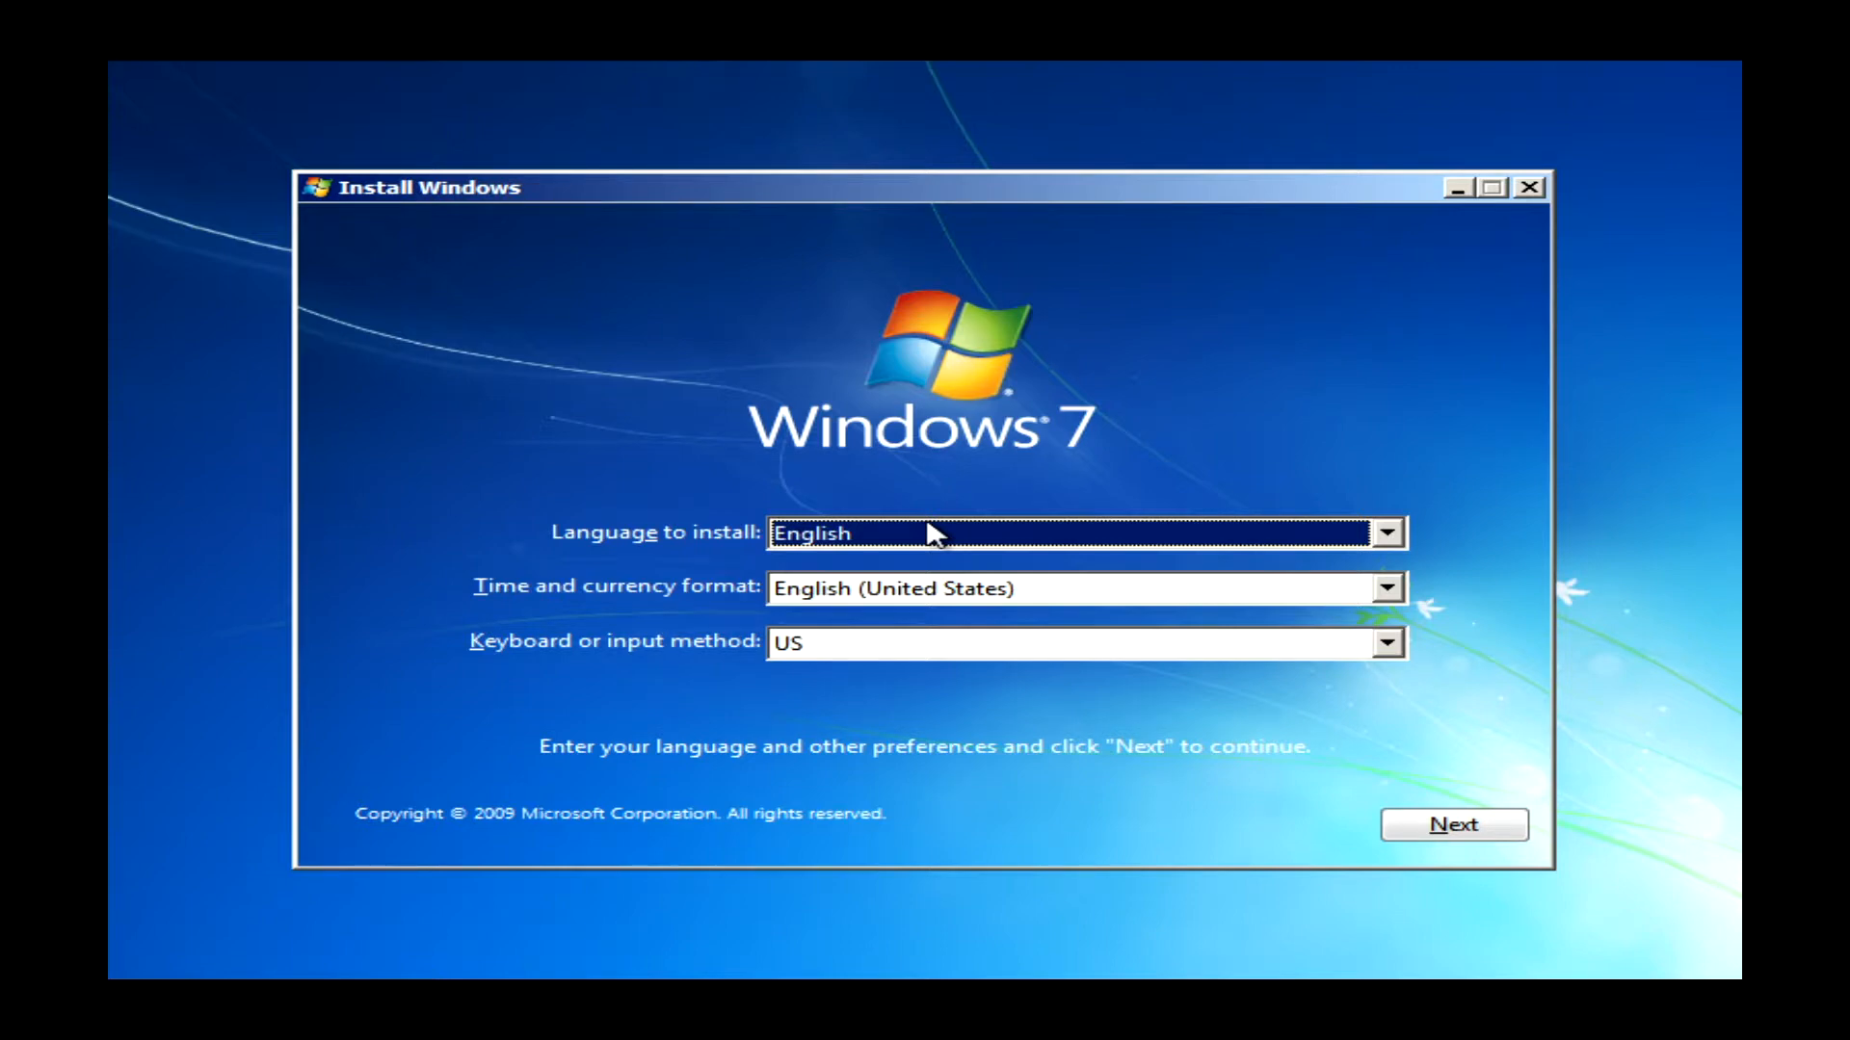
- Keep English as the setup language and begin the Windows 7 installation
left_click(933, 534)
left_click(1433, 591)
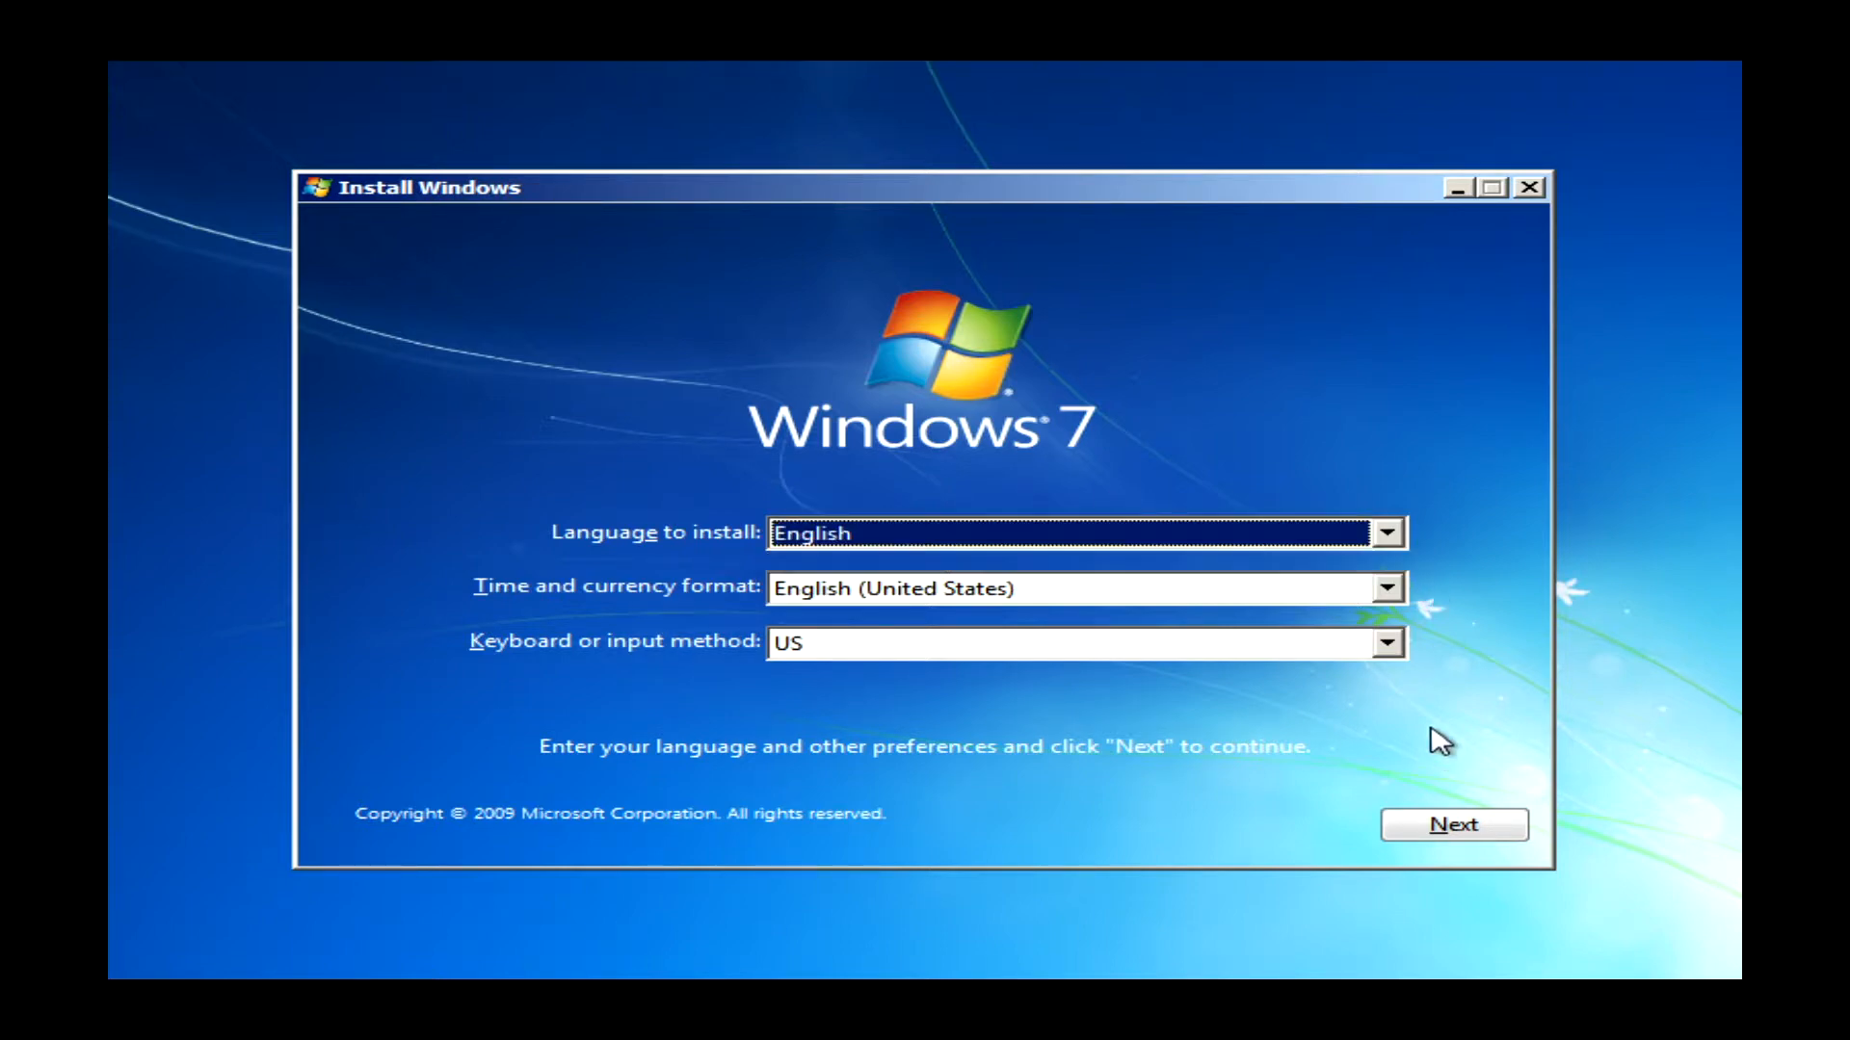
left_click(1455, 827)
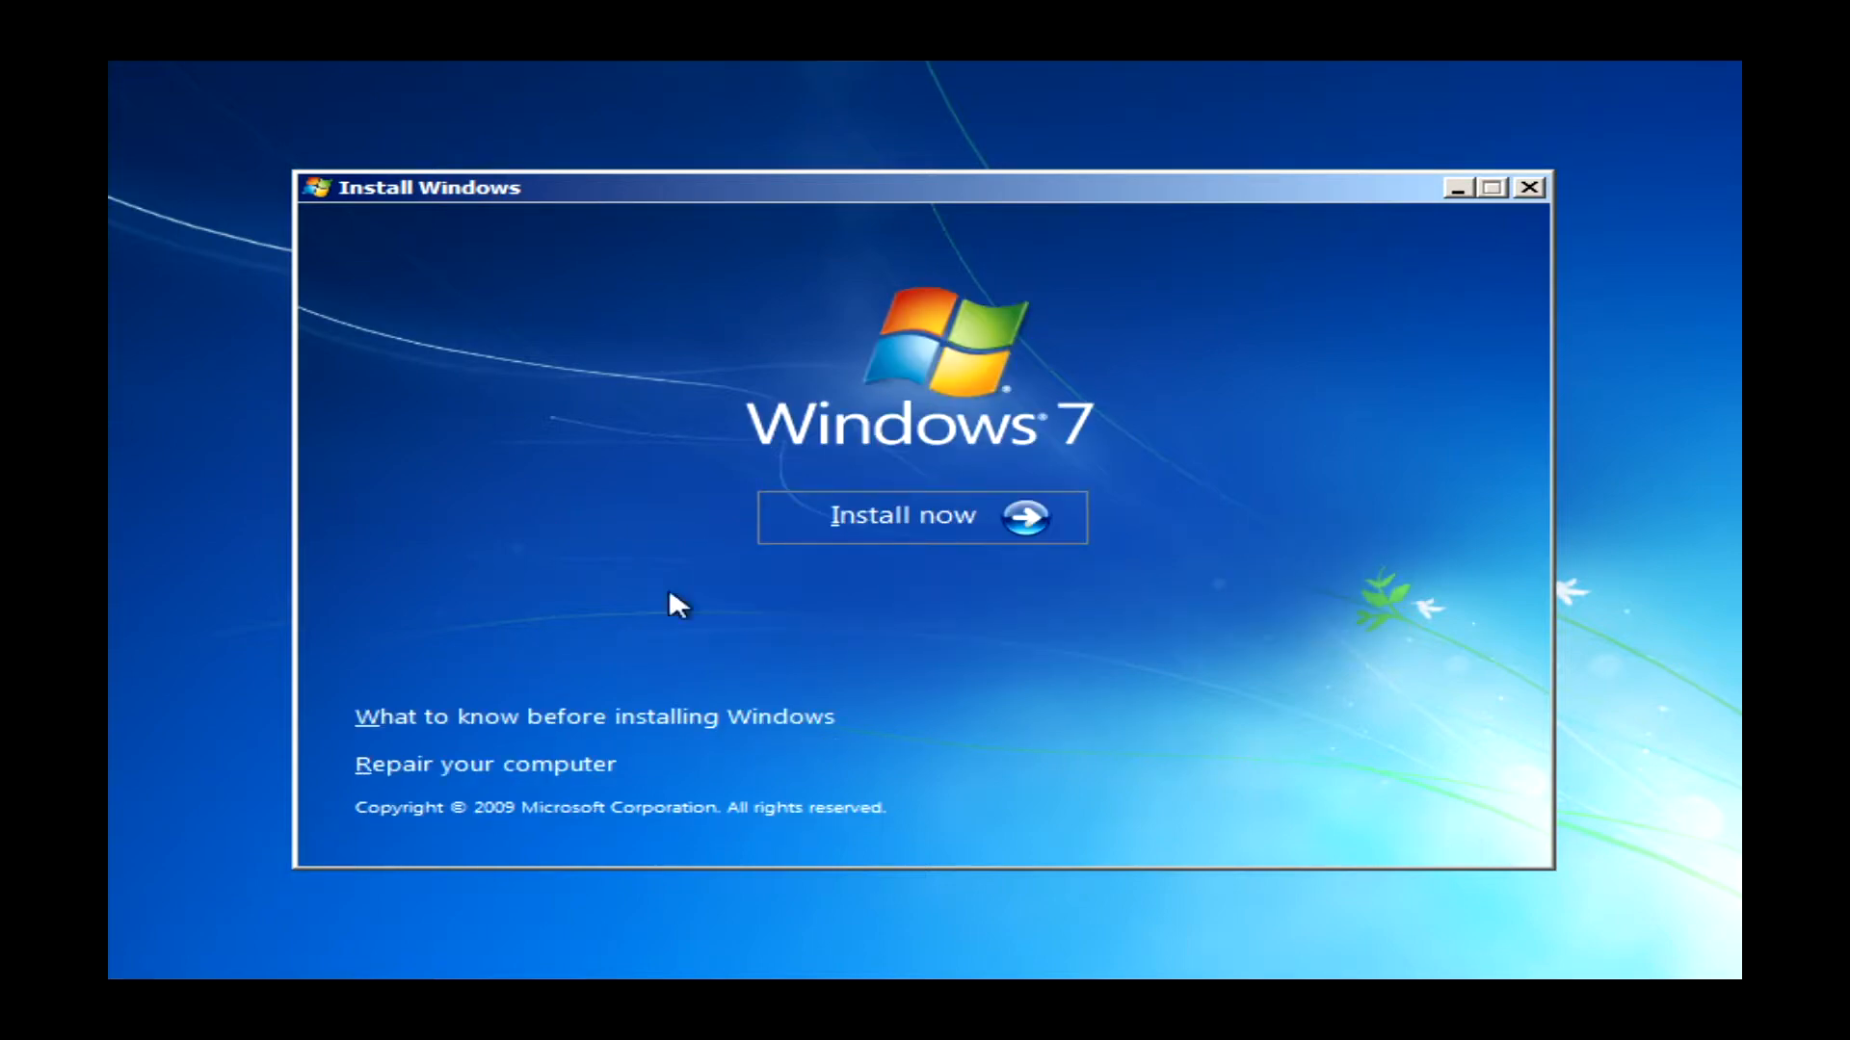
left_click(822, 516)
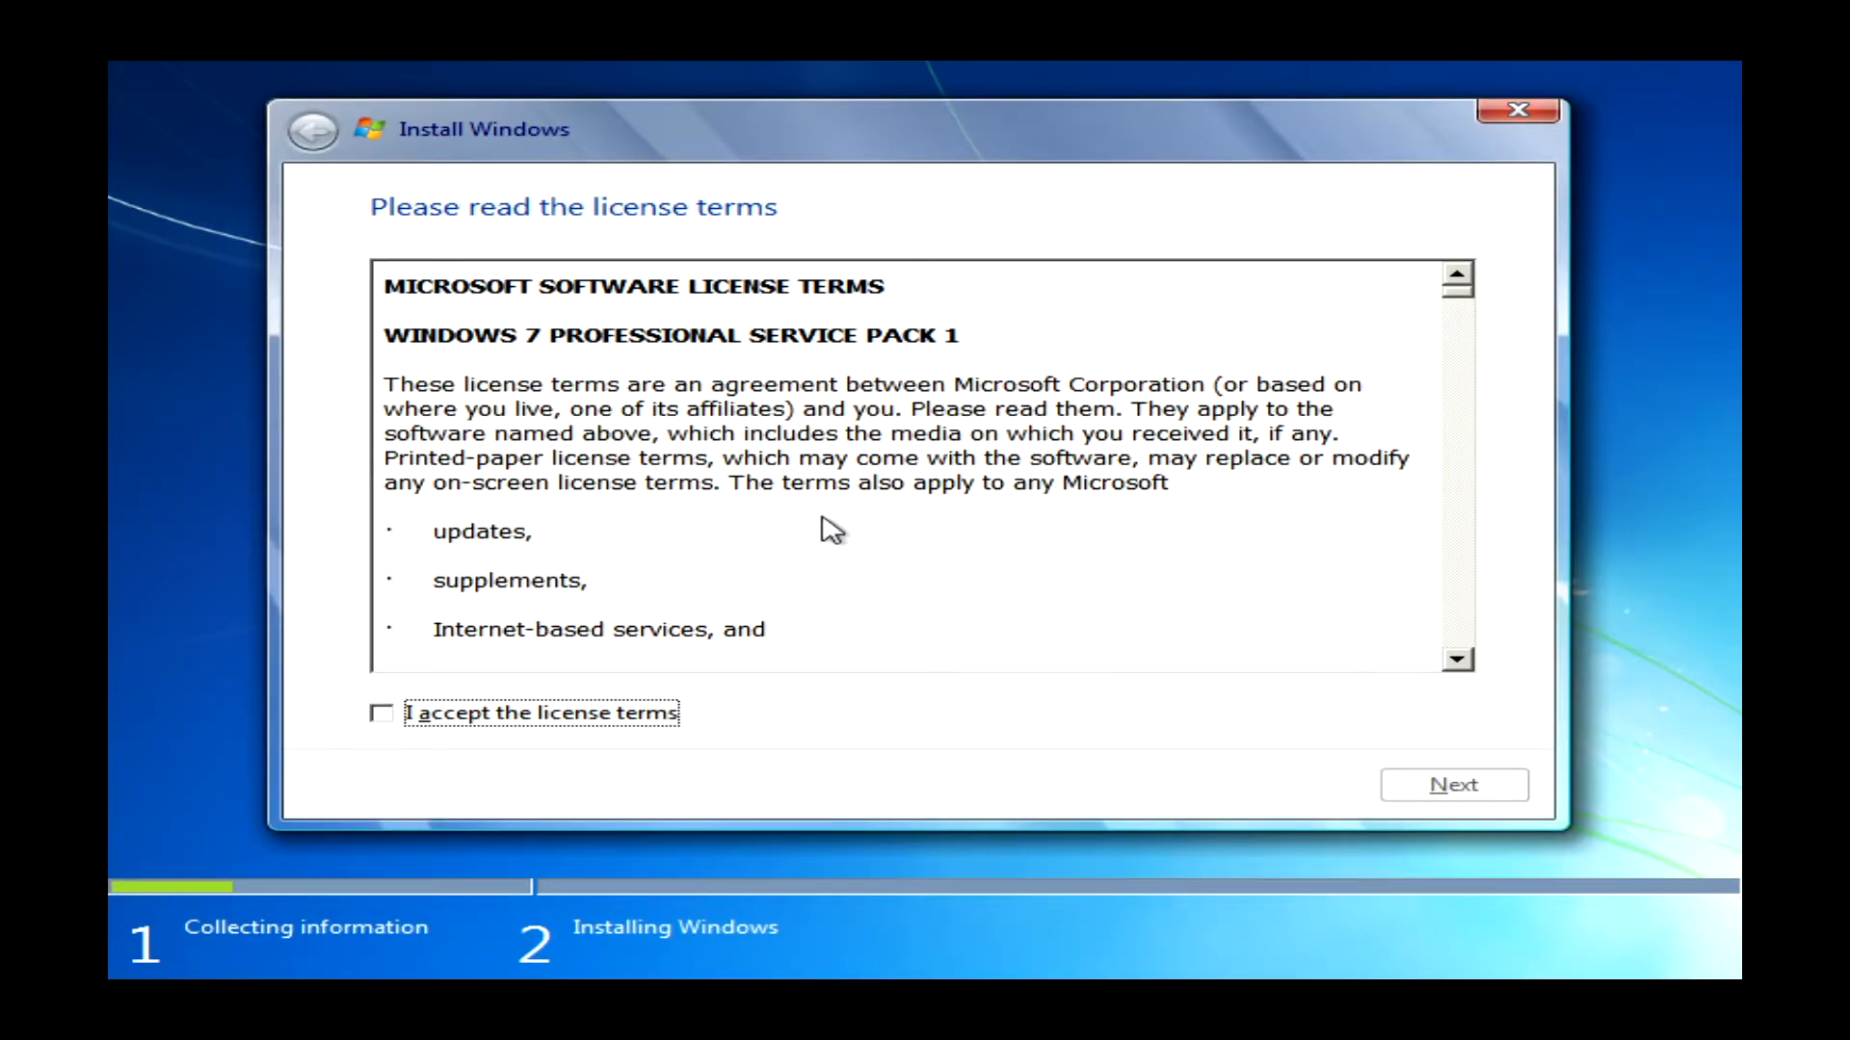
- Accept the licence terms and choose a Custom clean installation
left_click(653, 715)
left_click(1482, 786)
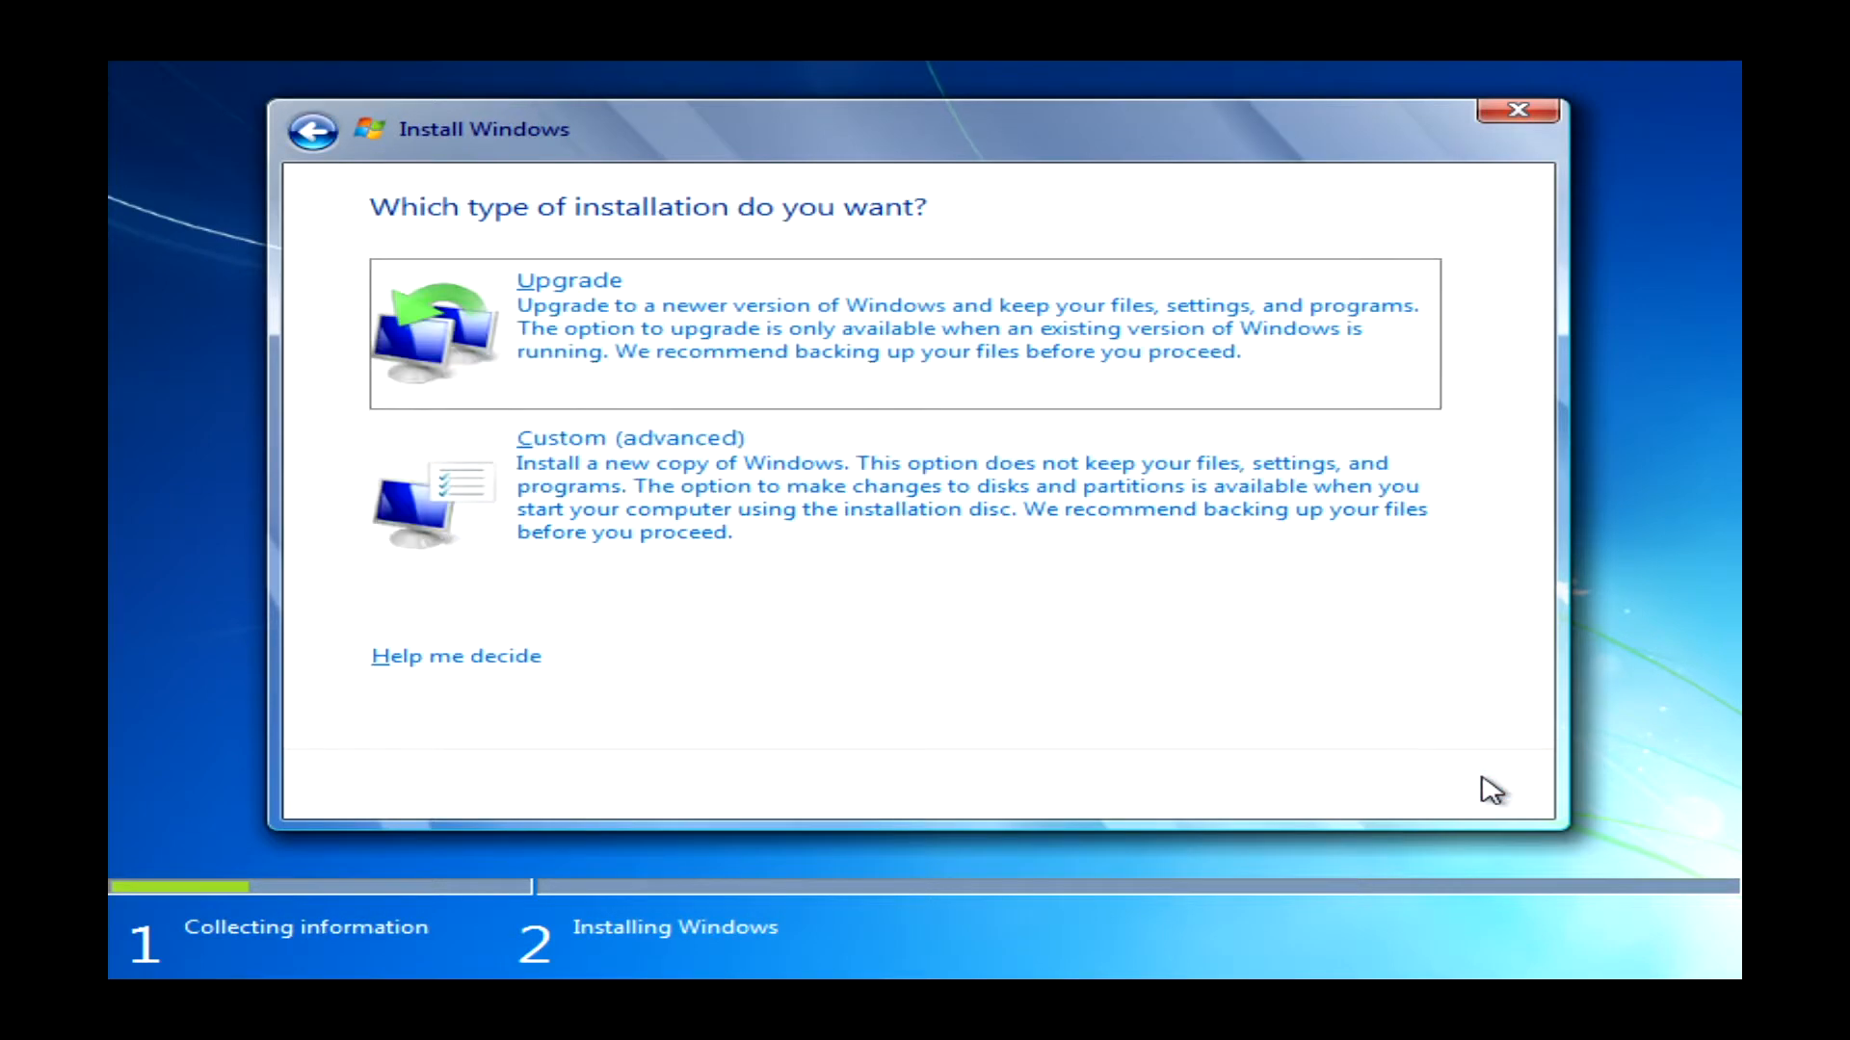
left_click(682, 436)
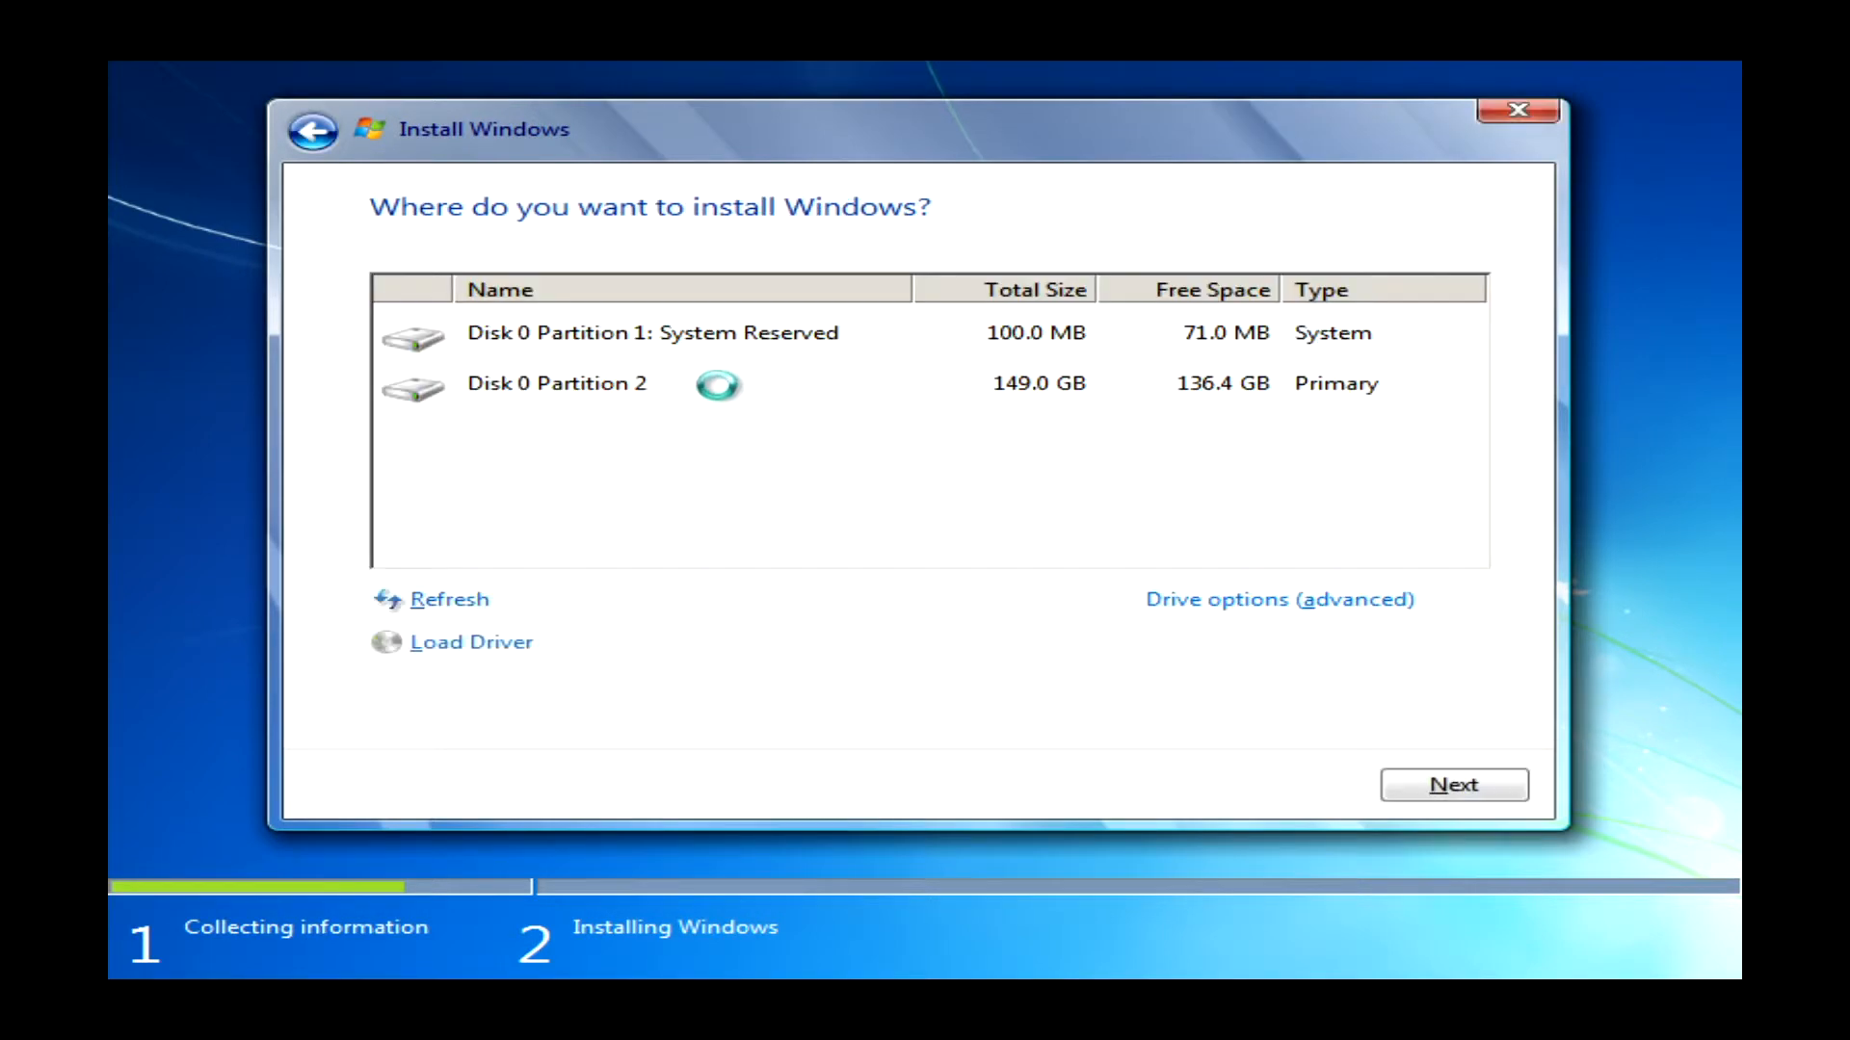
- Delete Disk 0 Partition 2 and System Reserved, then install onto the unallocated space
left_click(723, 385)
left_click(1379, 597)
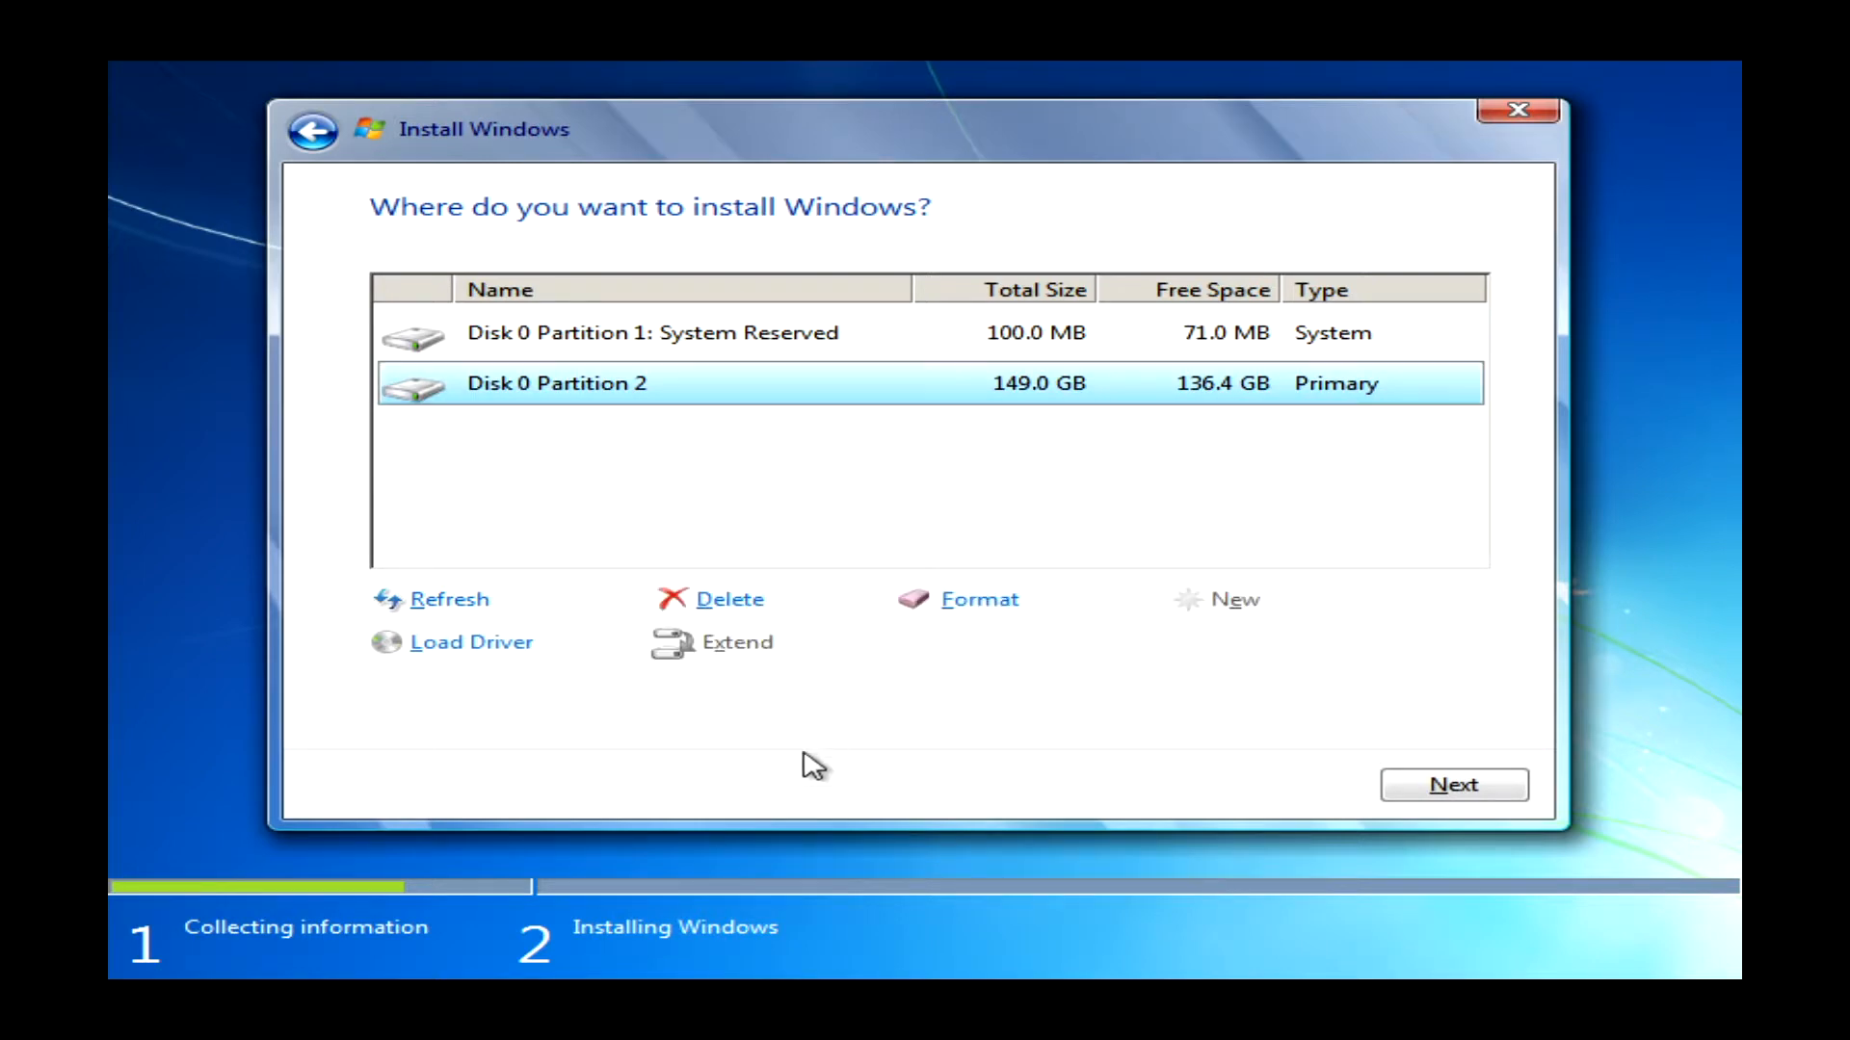
left_click(740, 603)
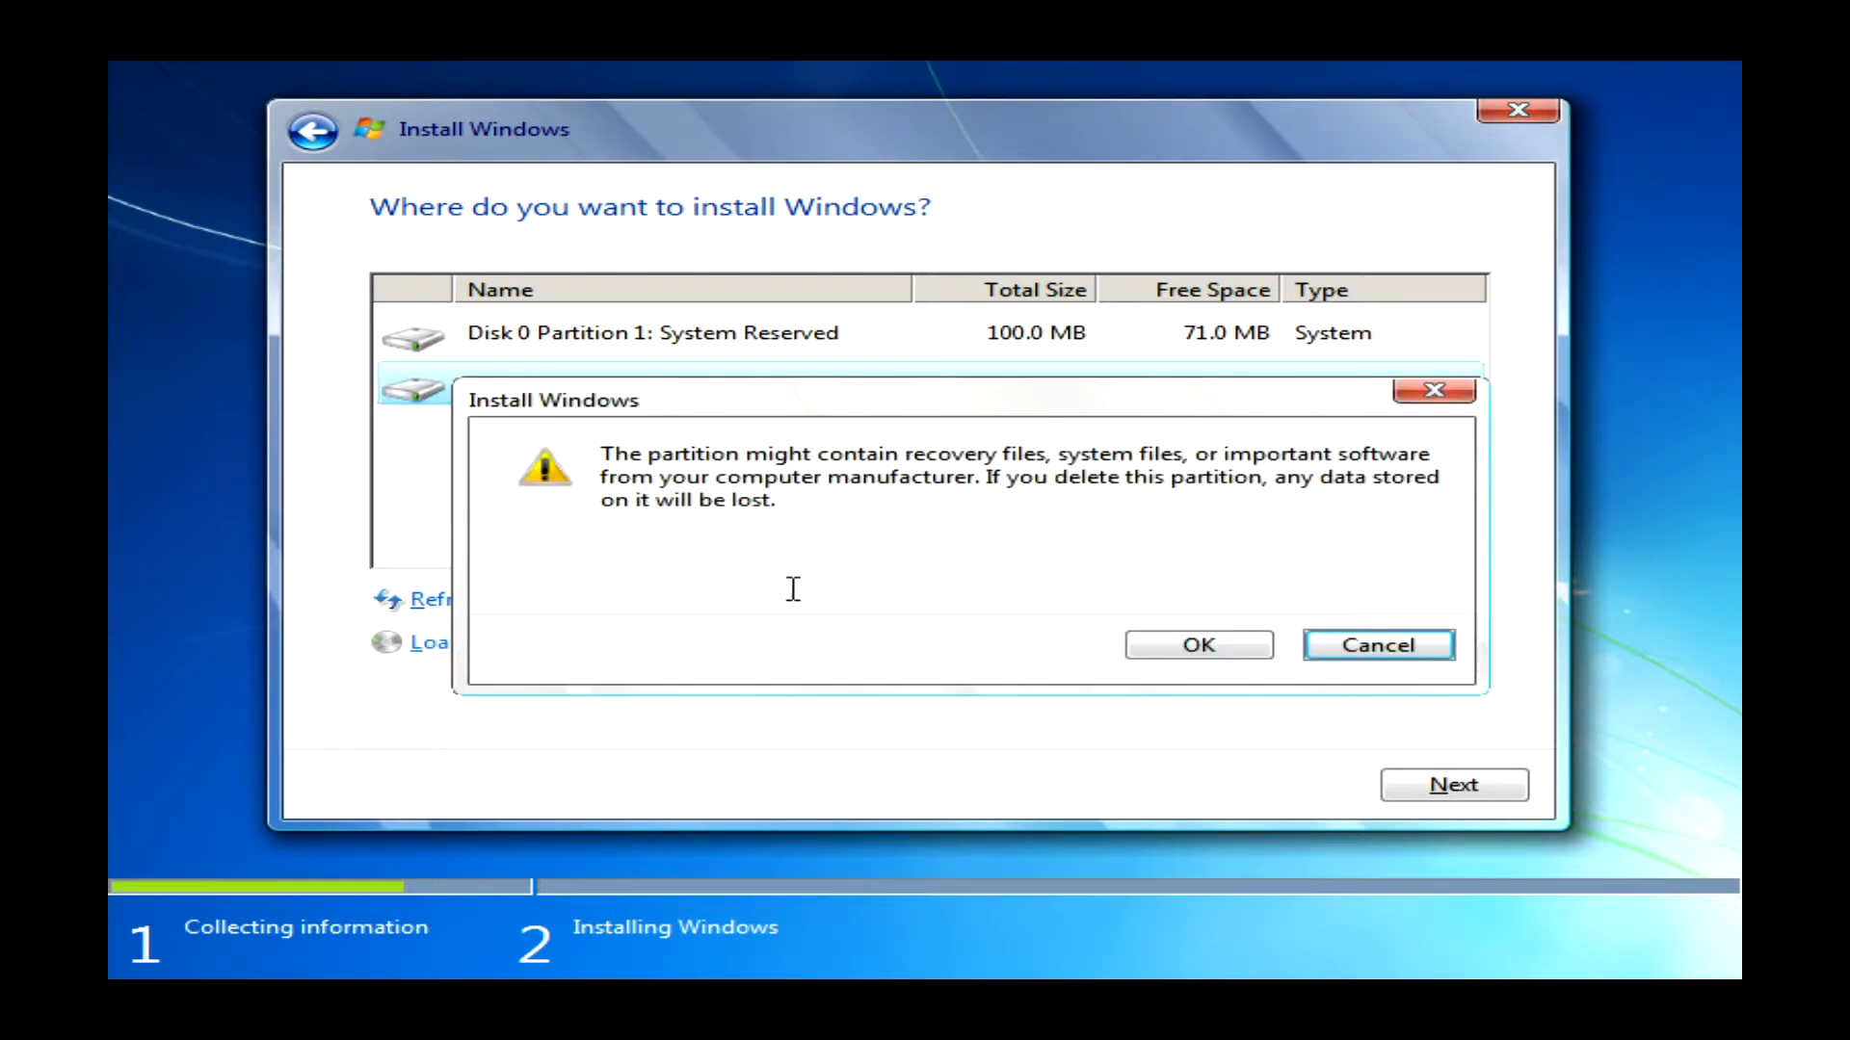
left_click(1195, 646)
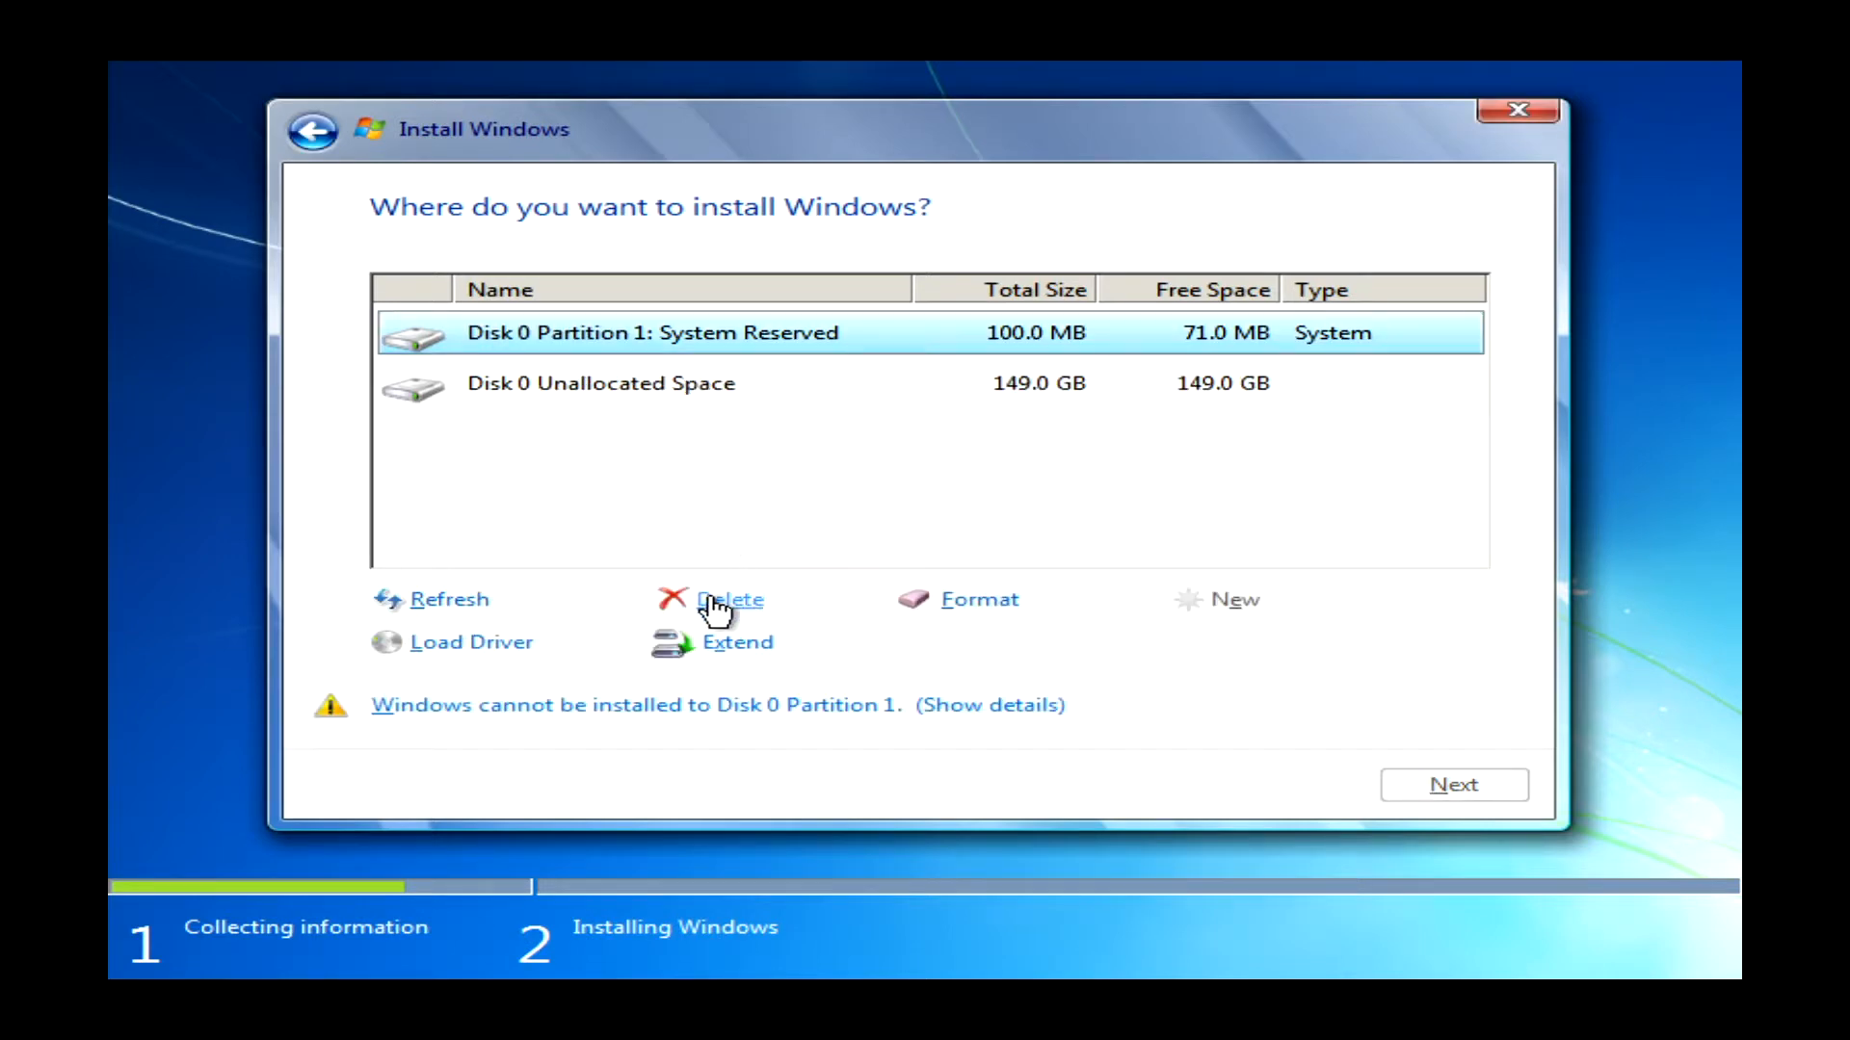
left_click(724, 603)
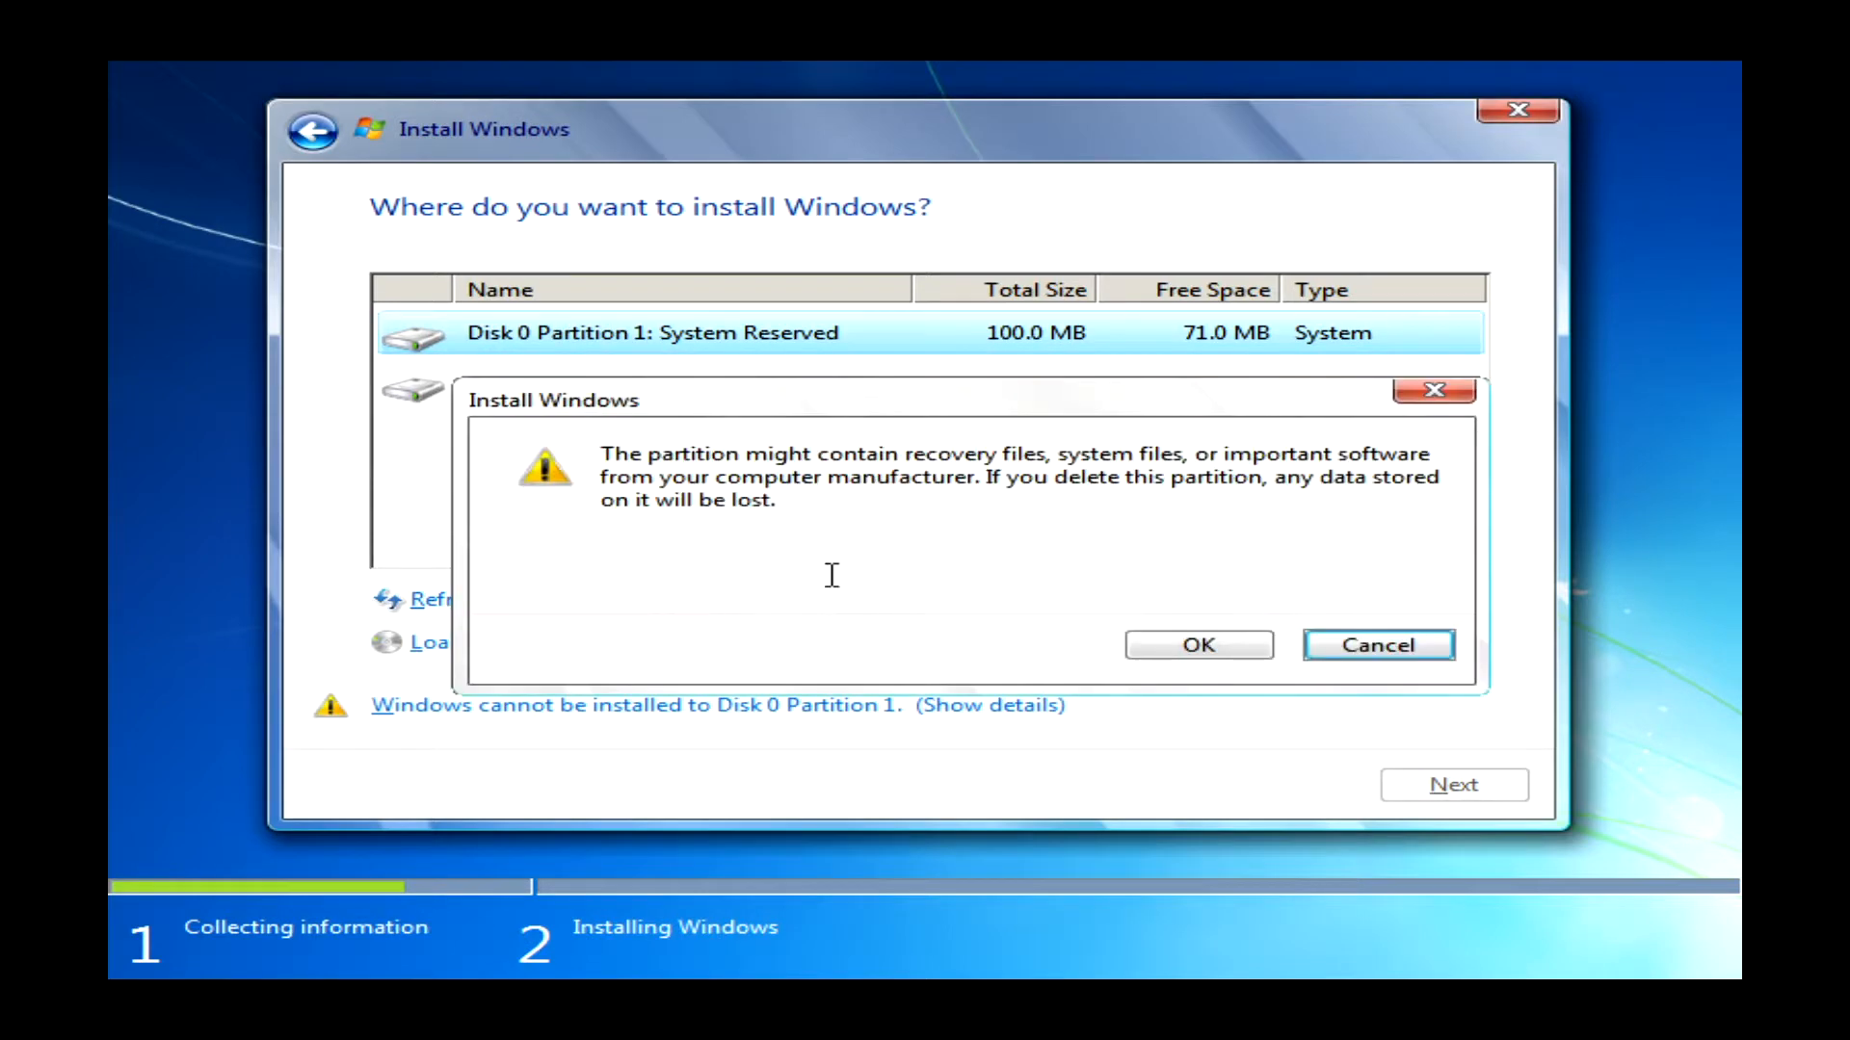
left_click(1197, 649)
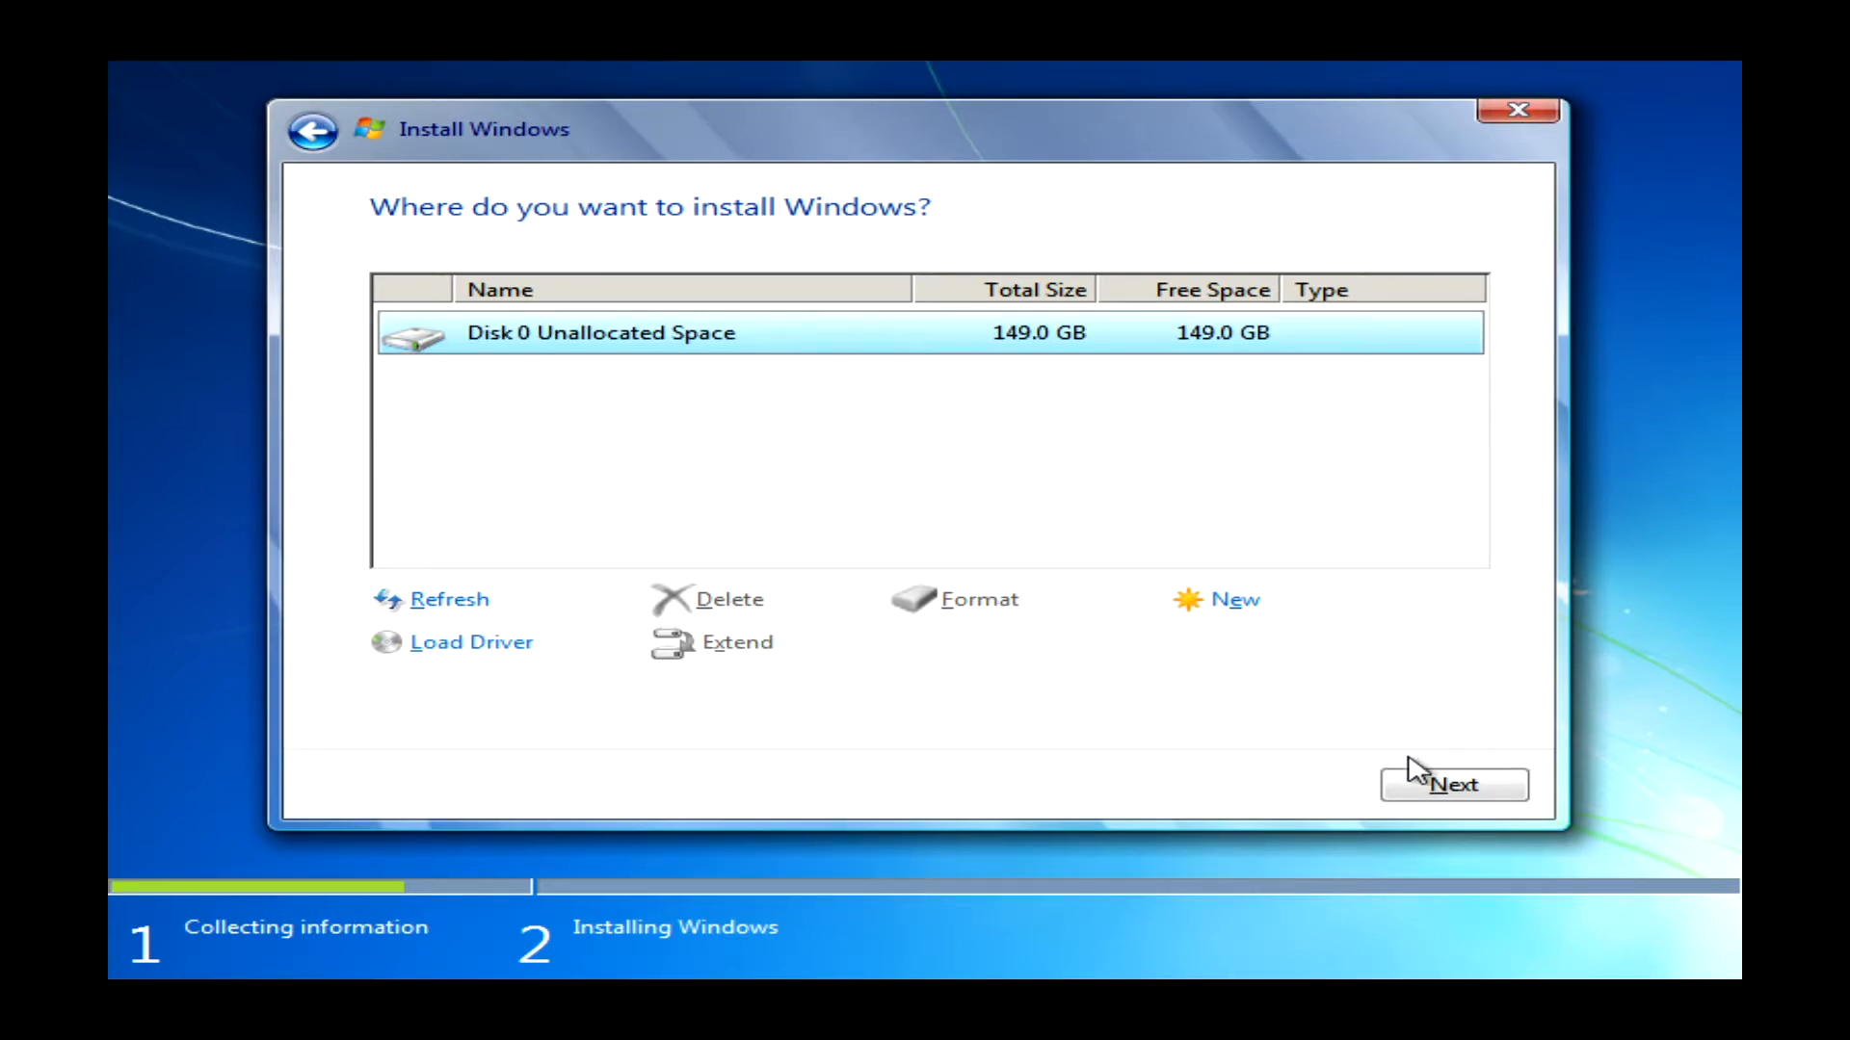
left_click(1457, 788)
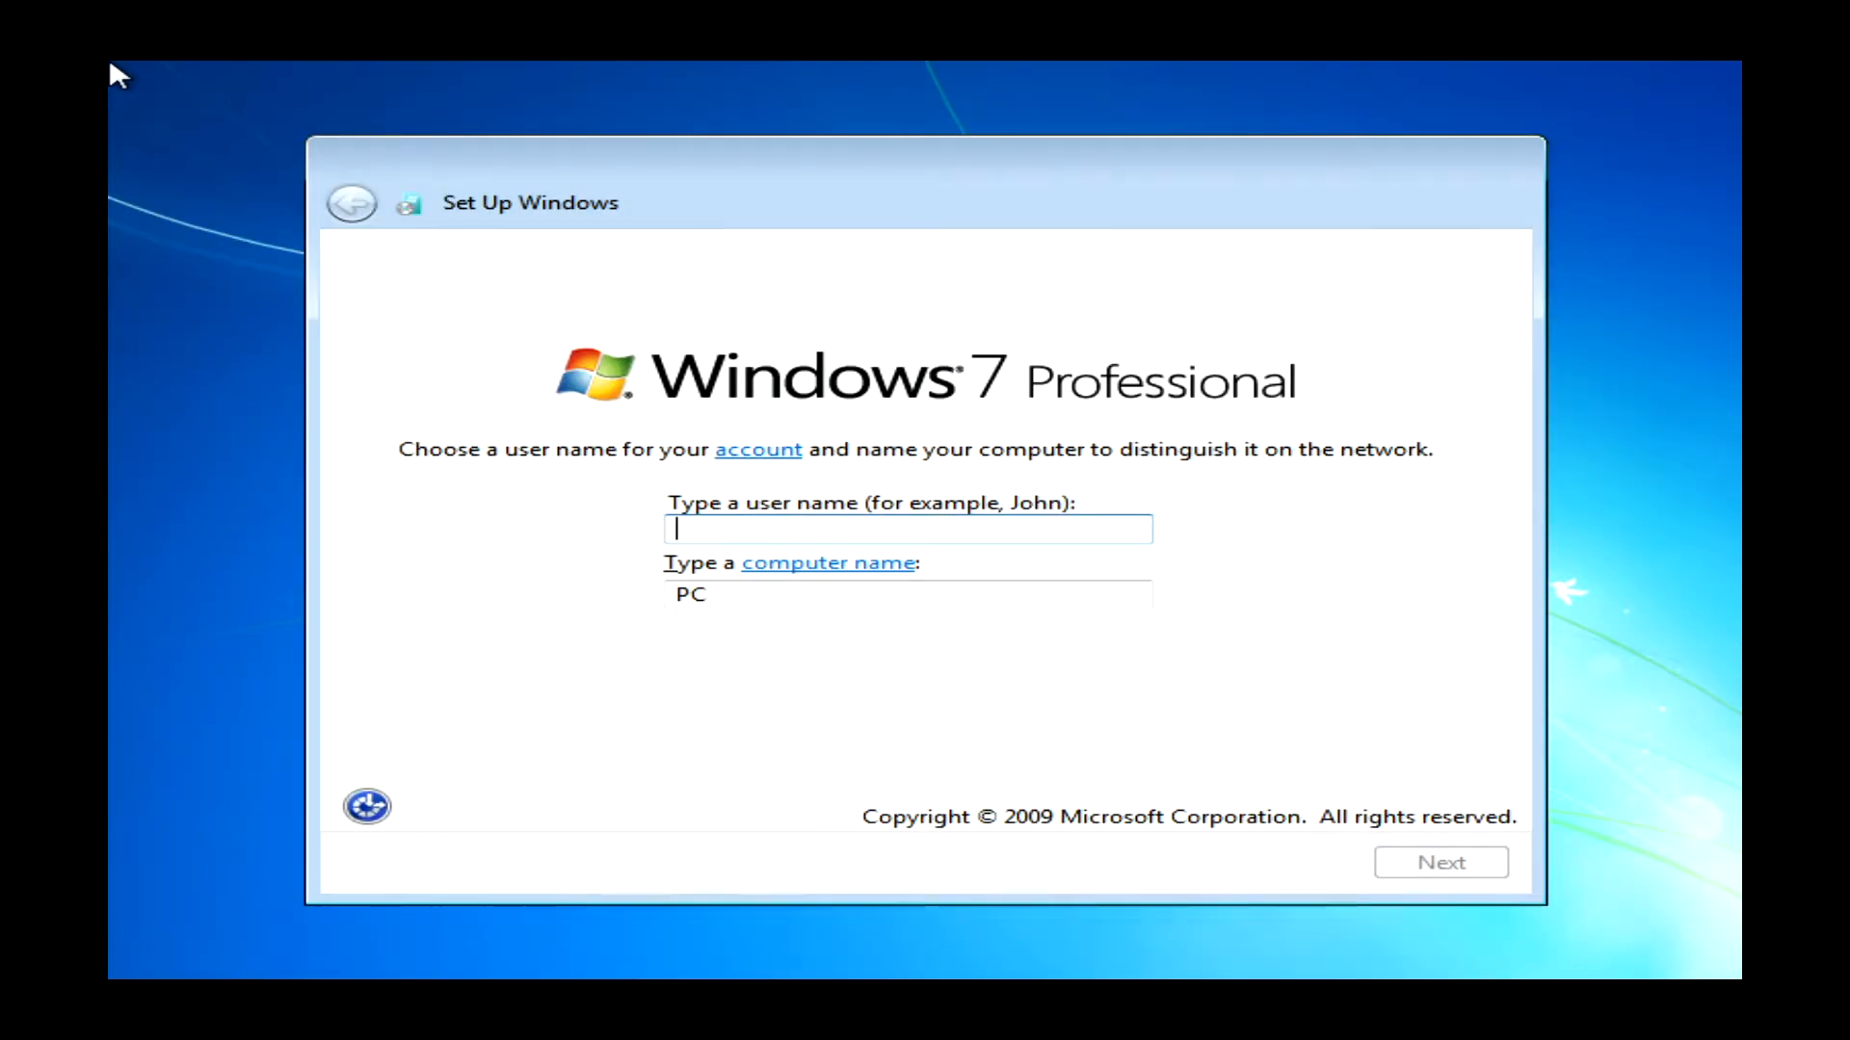
- Enter the owner's name as the user account name and confirm it
type("Tech")
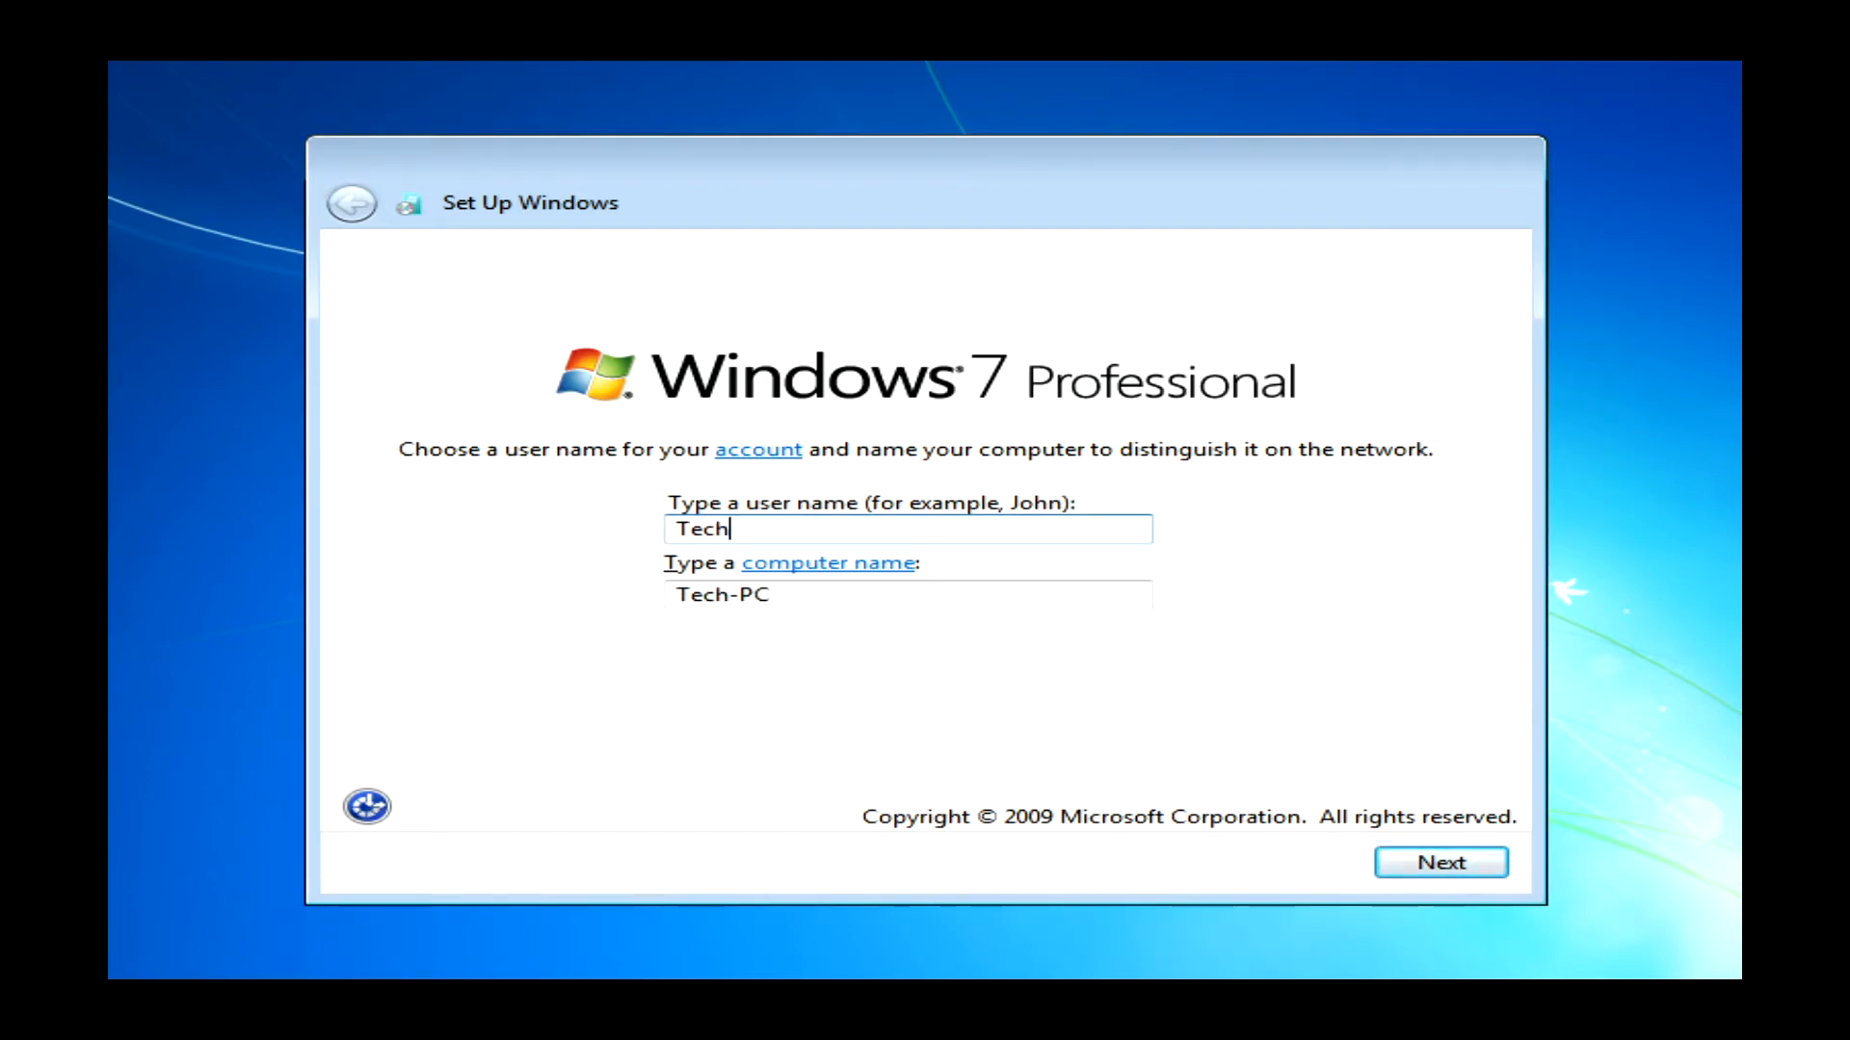
key("BackSpace")
key("BackSpace")
key("BackSpace")
key("BackSpace")
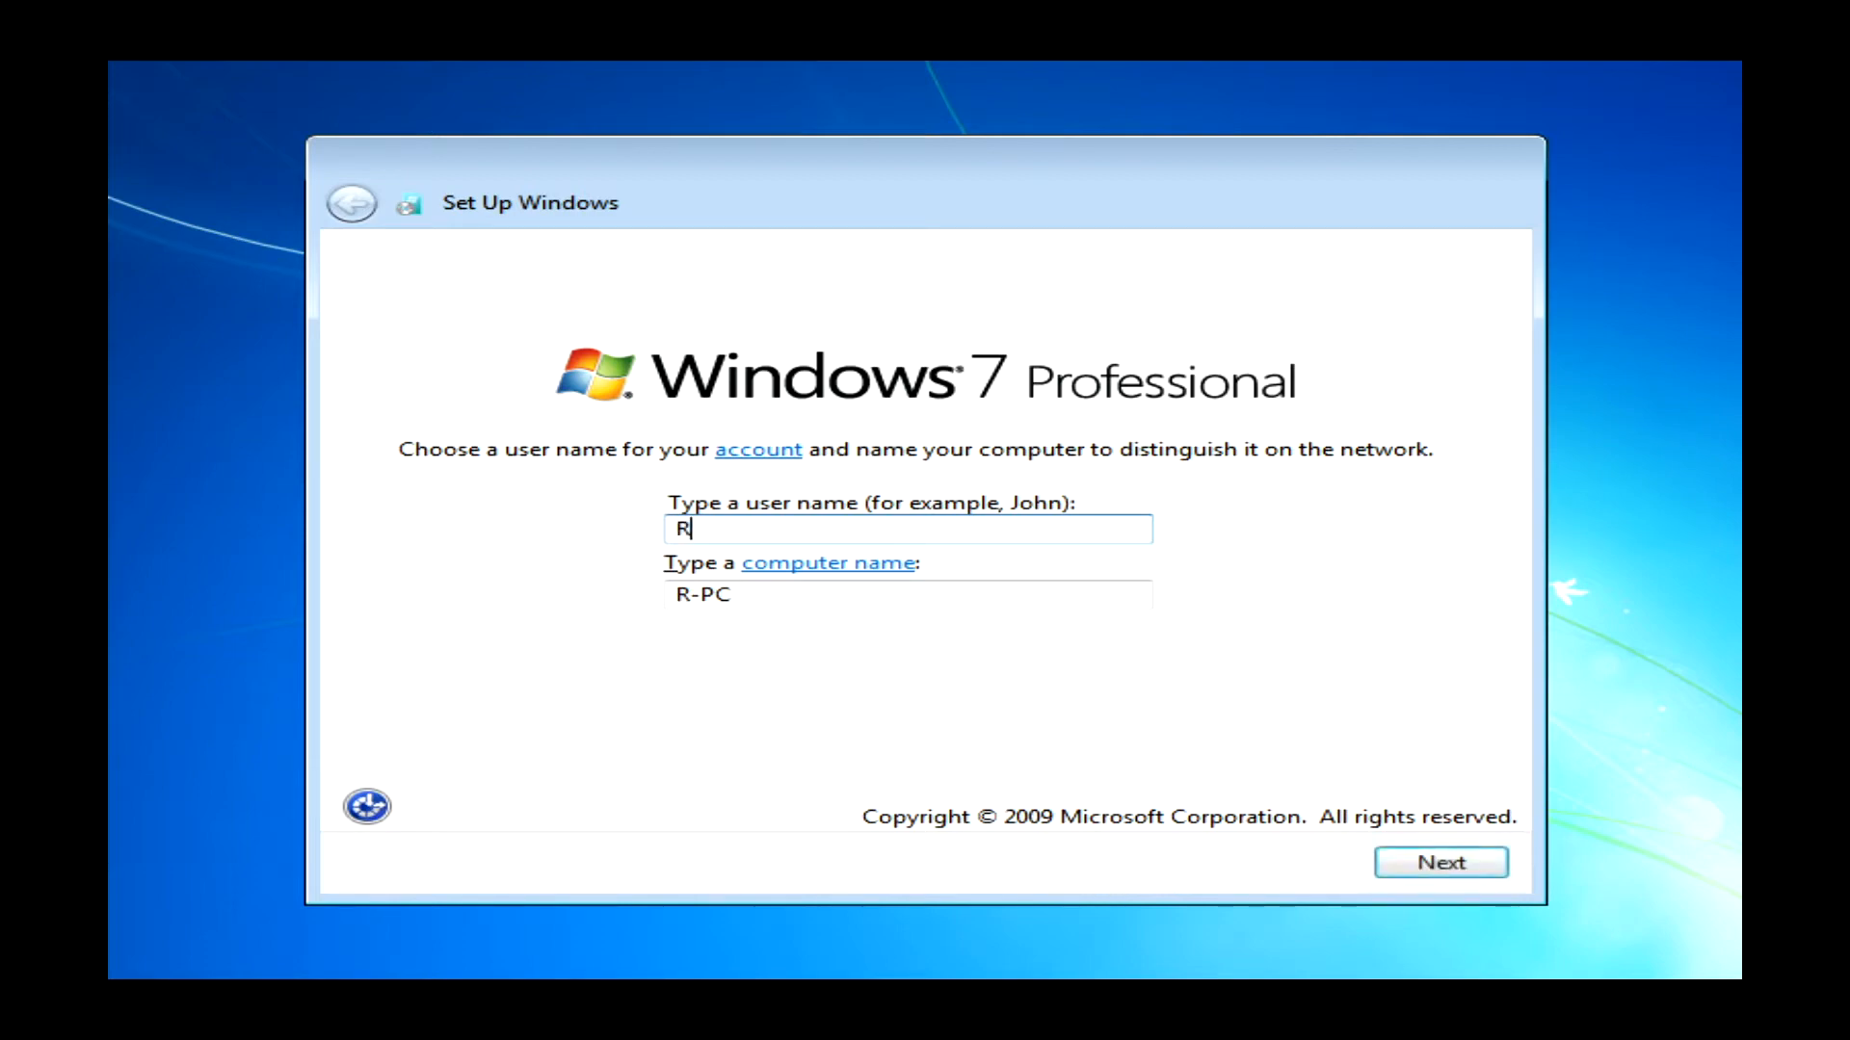
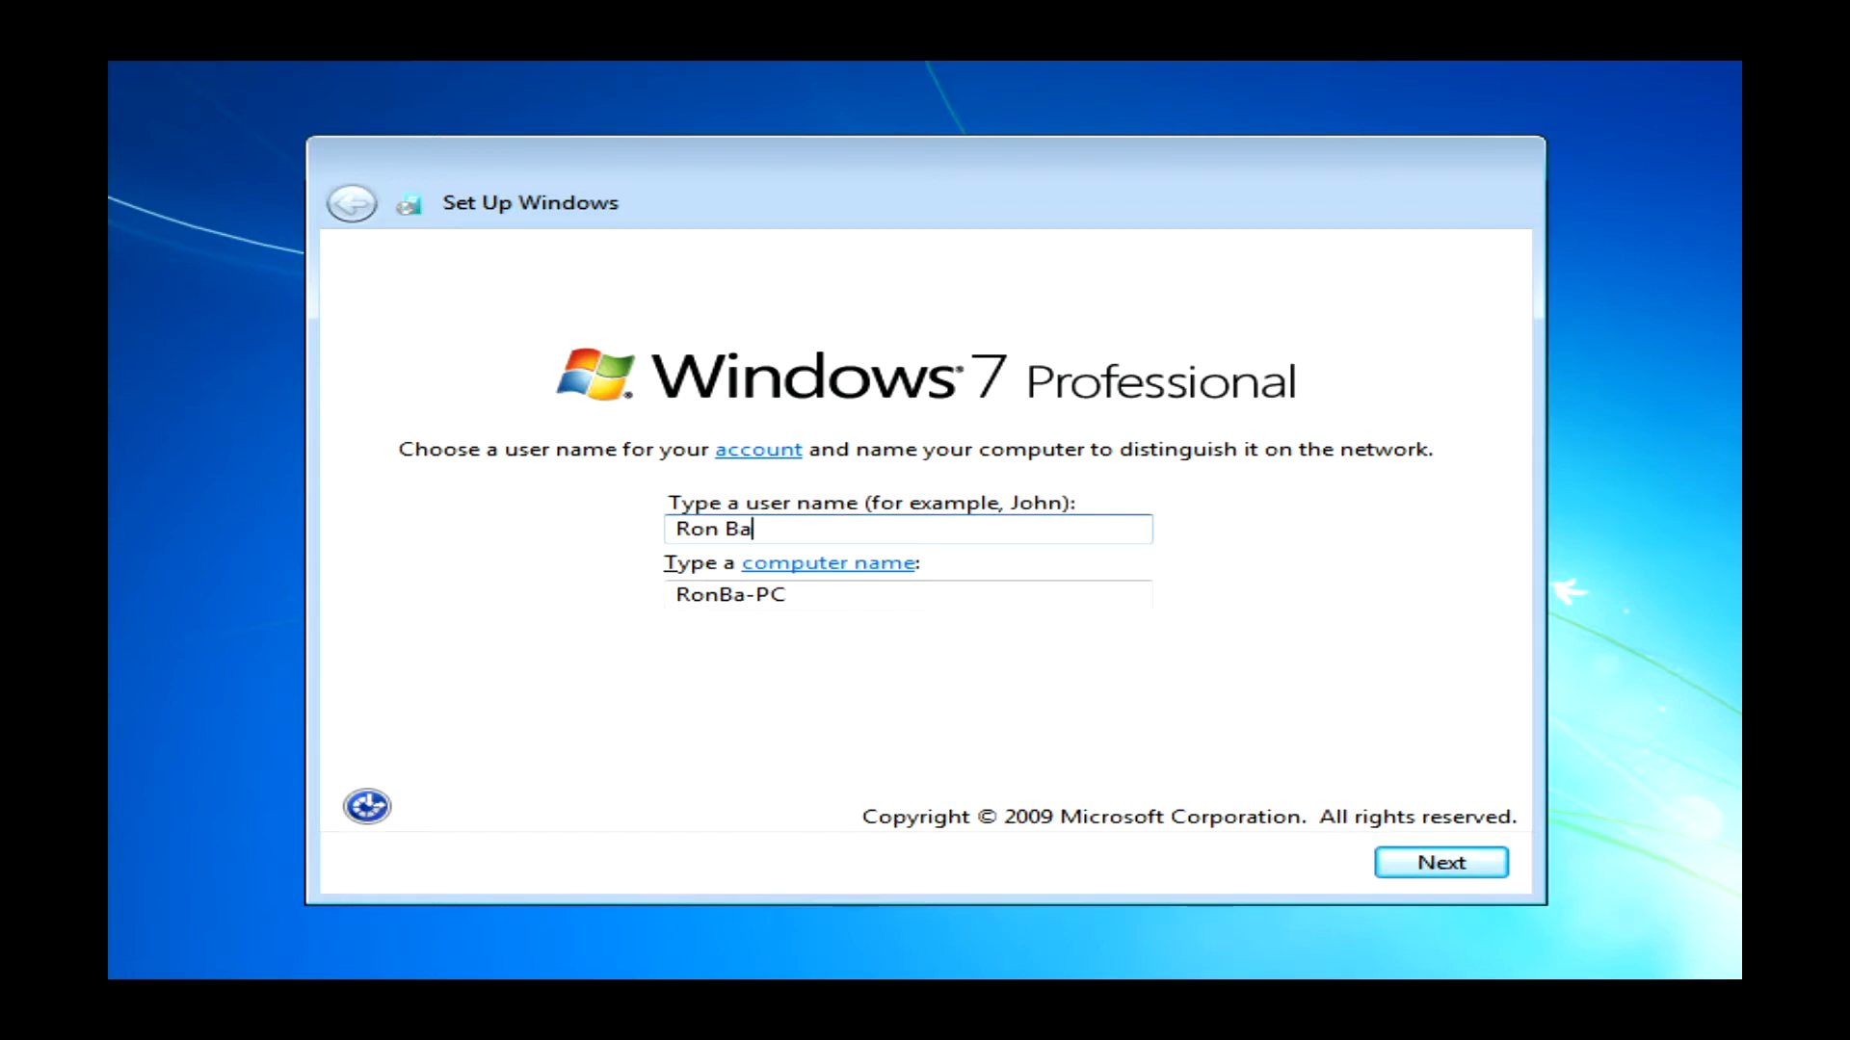
key("Return")
key("Return")
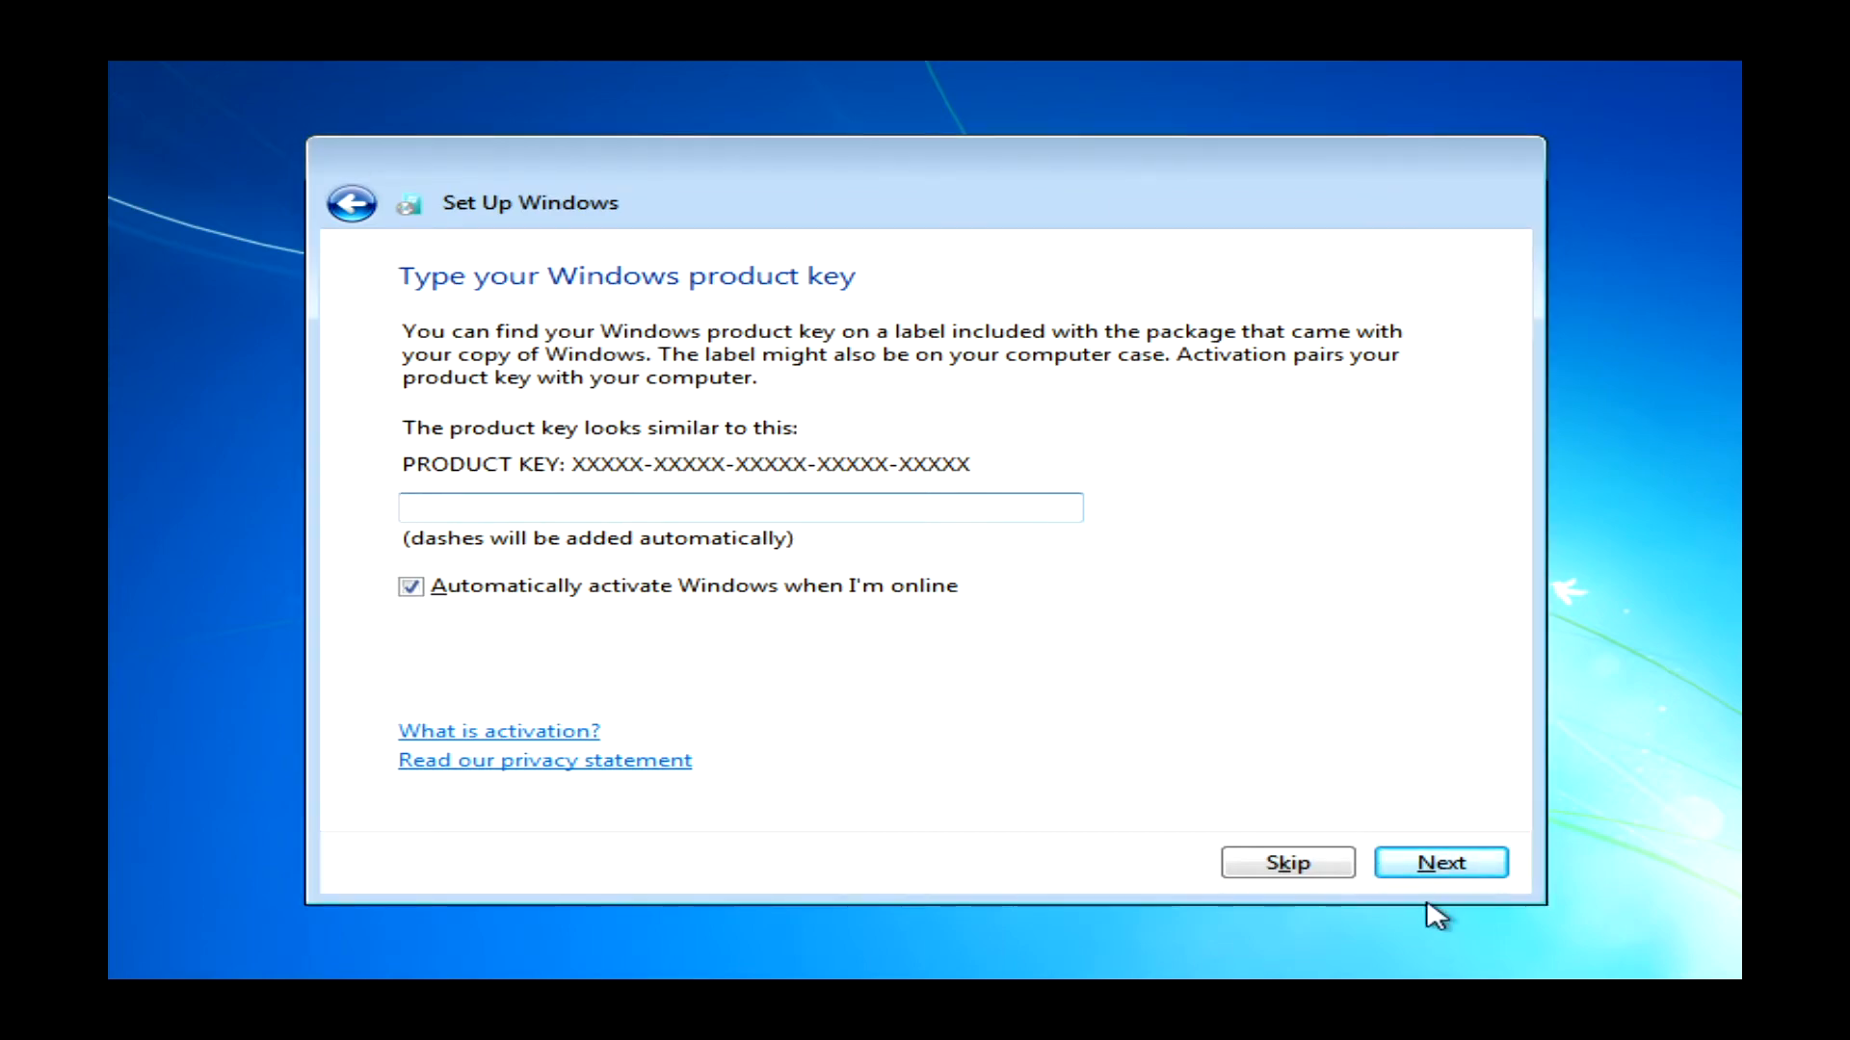
- Skip the product key, choose Ask me later, and set Eastern Time (US & Canada)
left_click(1279, 862)
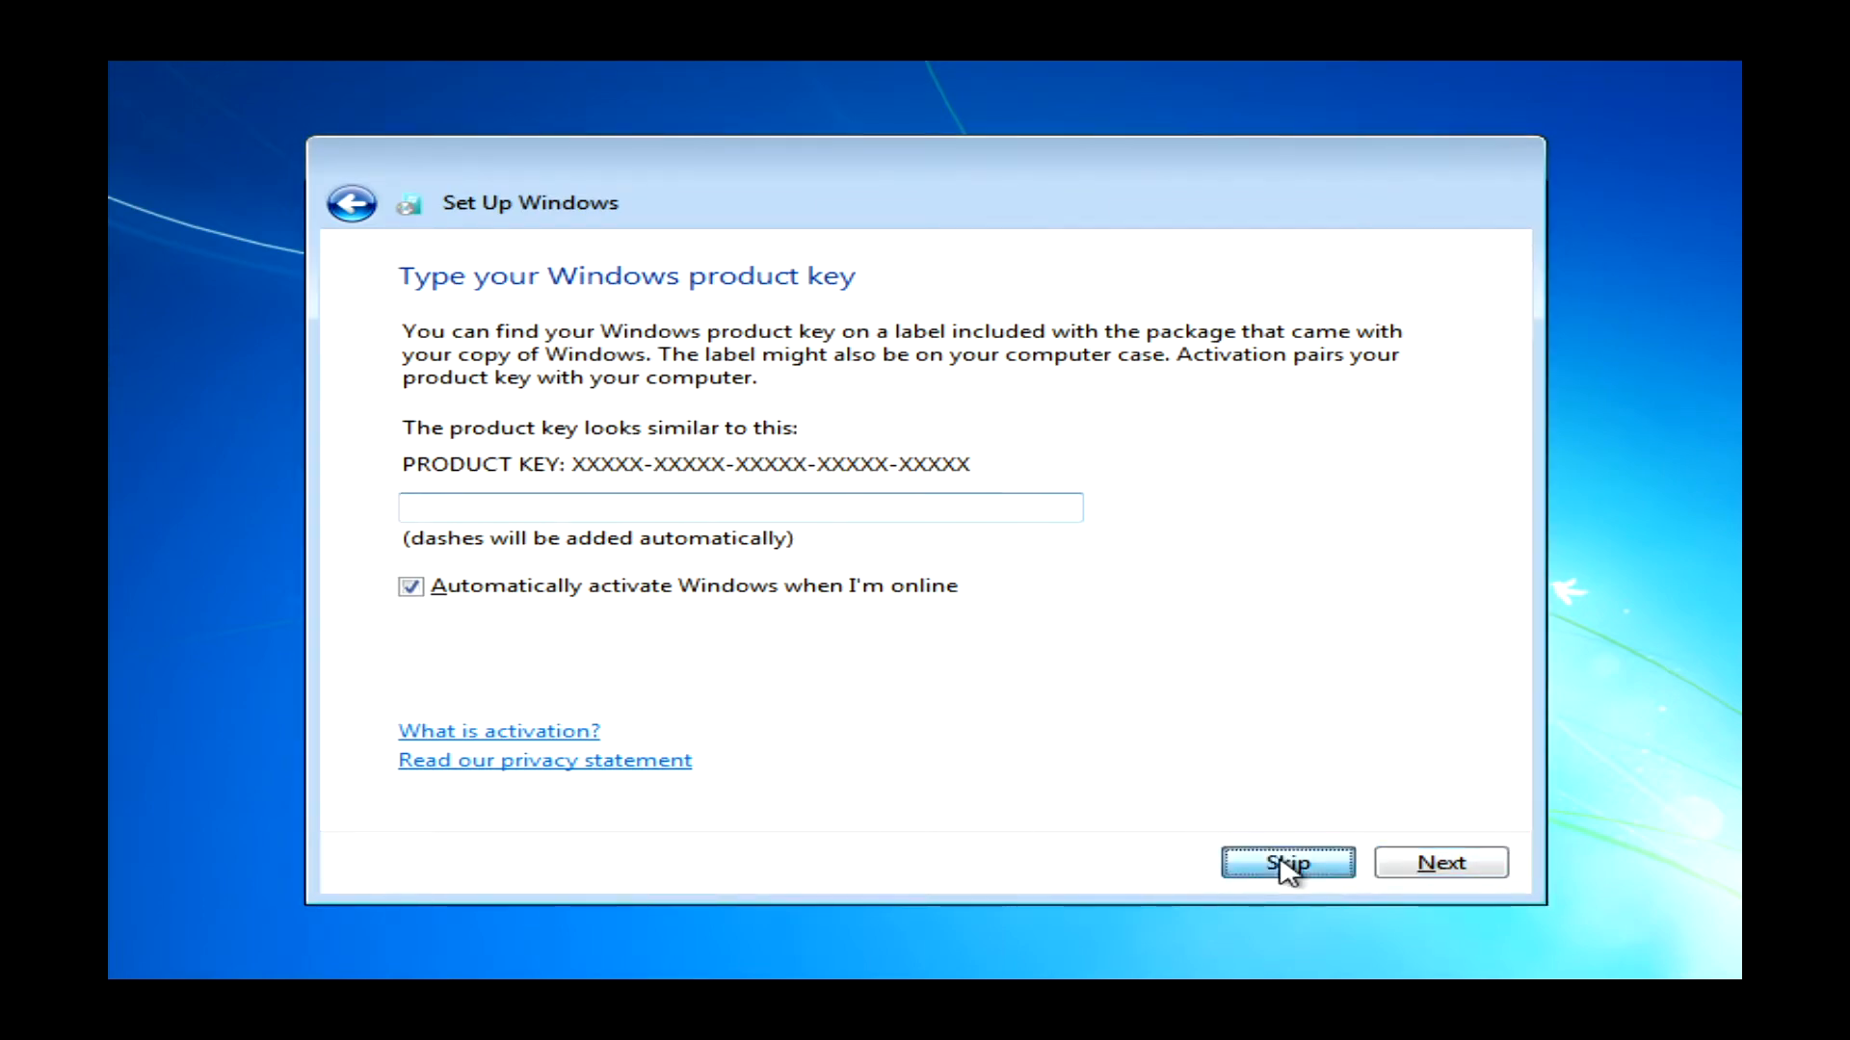
left_click(872, 588)
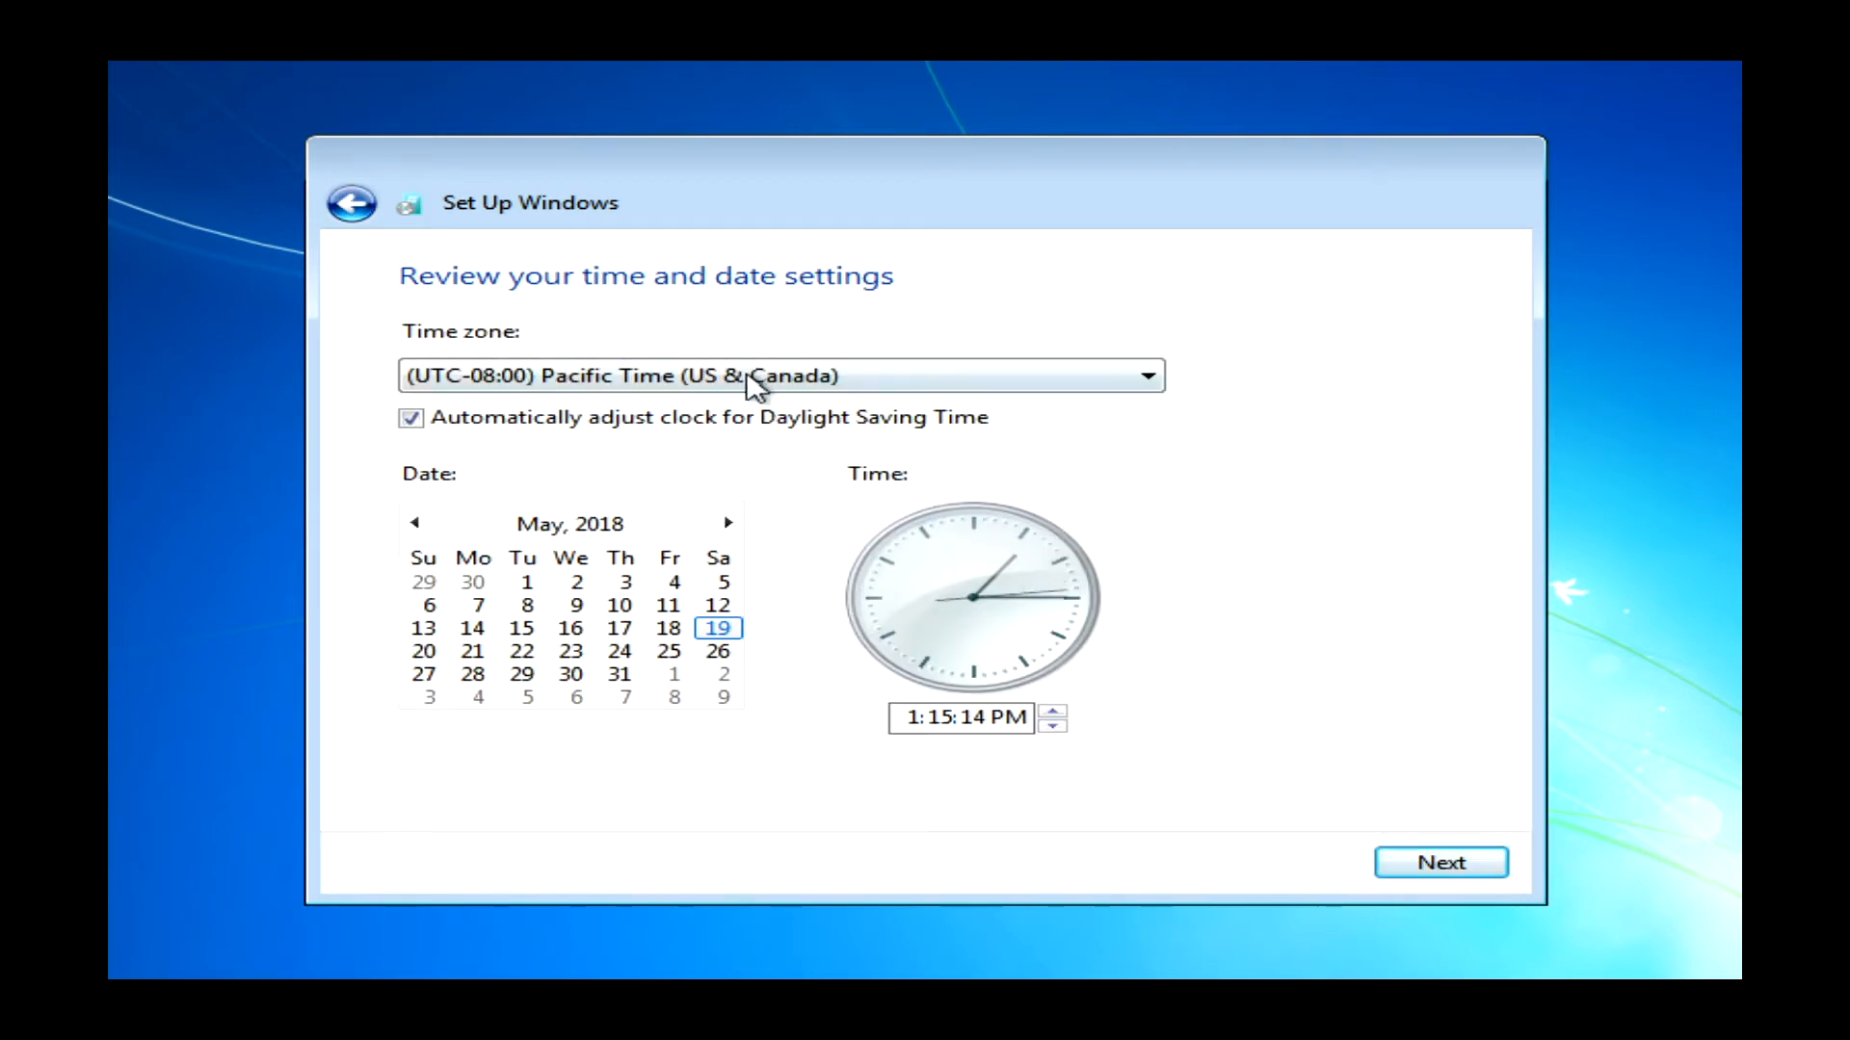
left_click(755, 386)
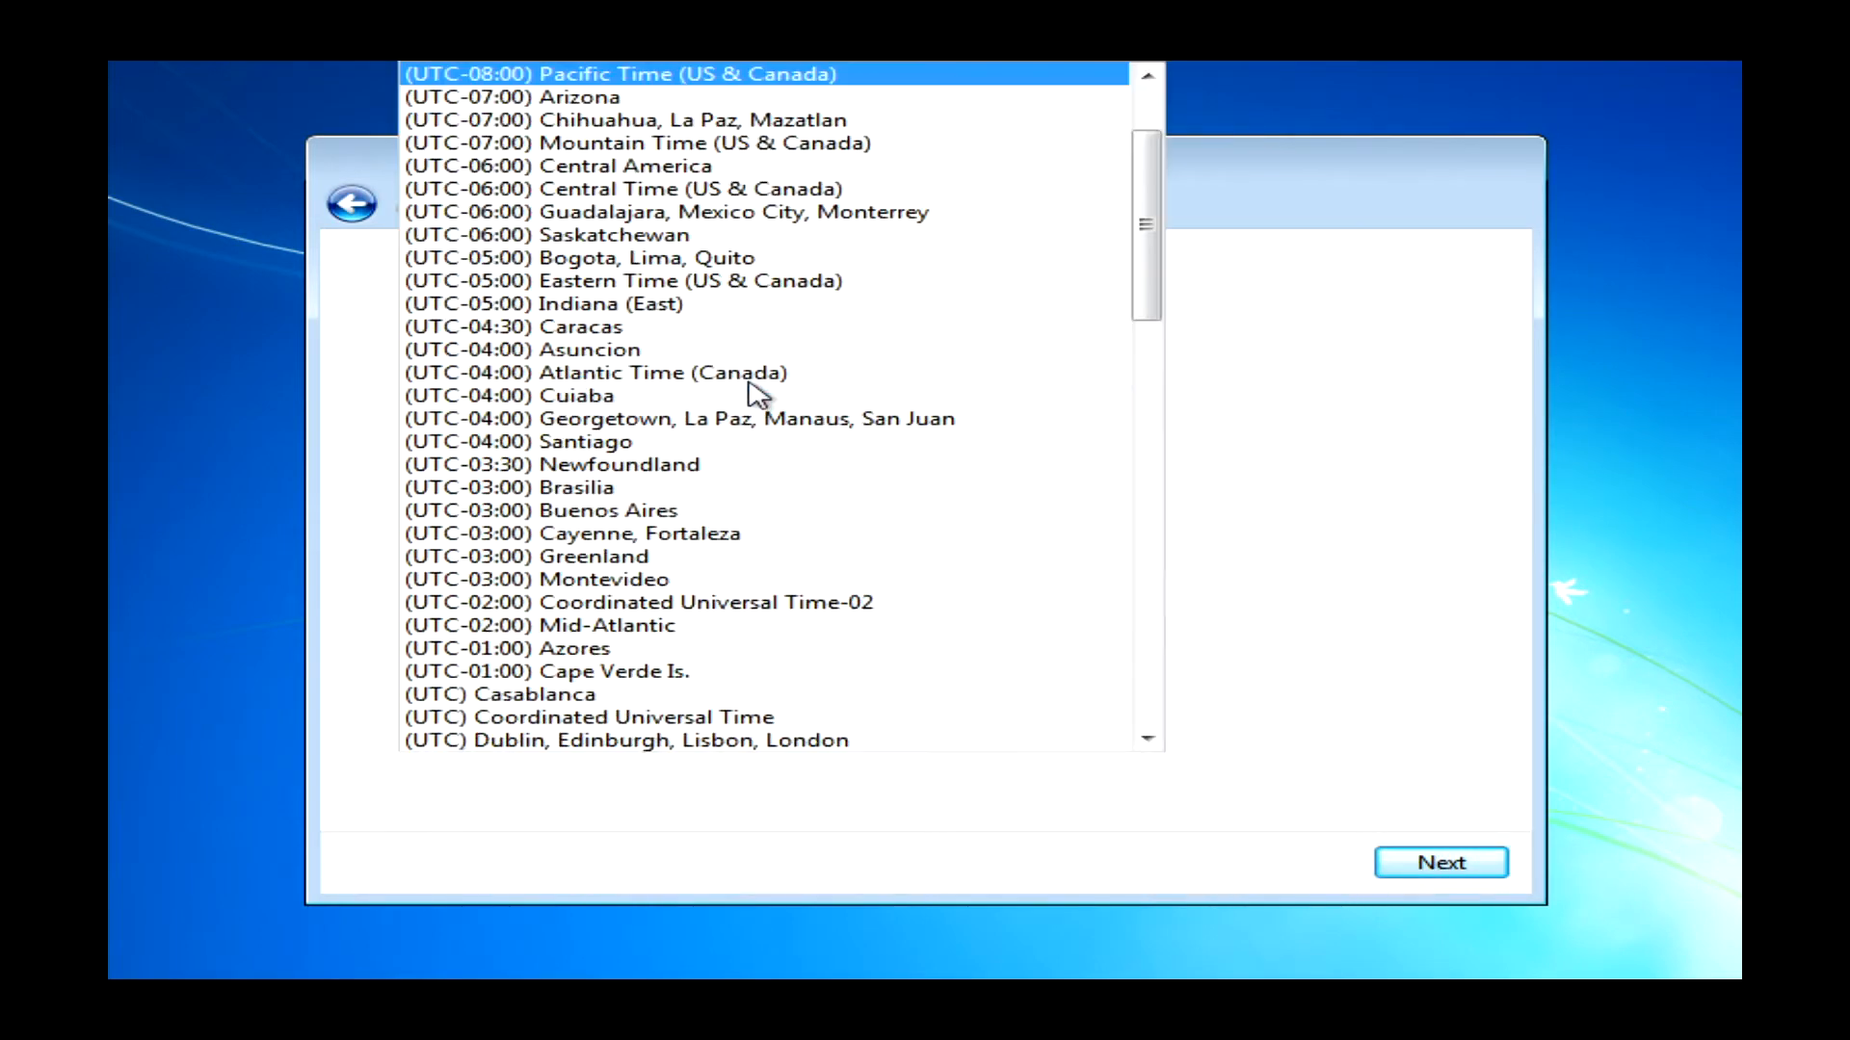
left_click(748, 283)
left_click(1426, 870)
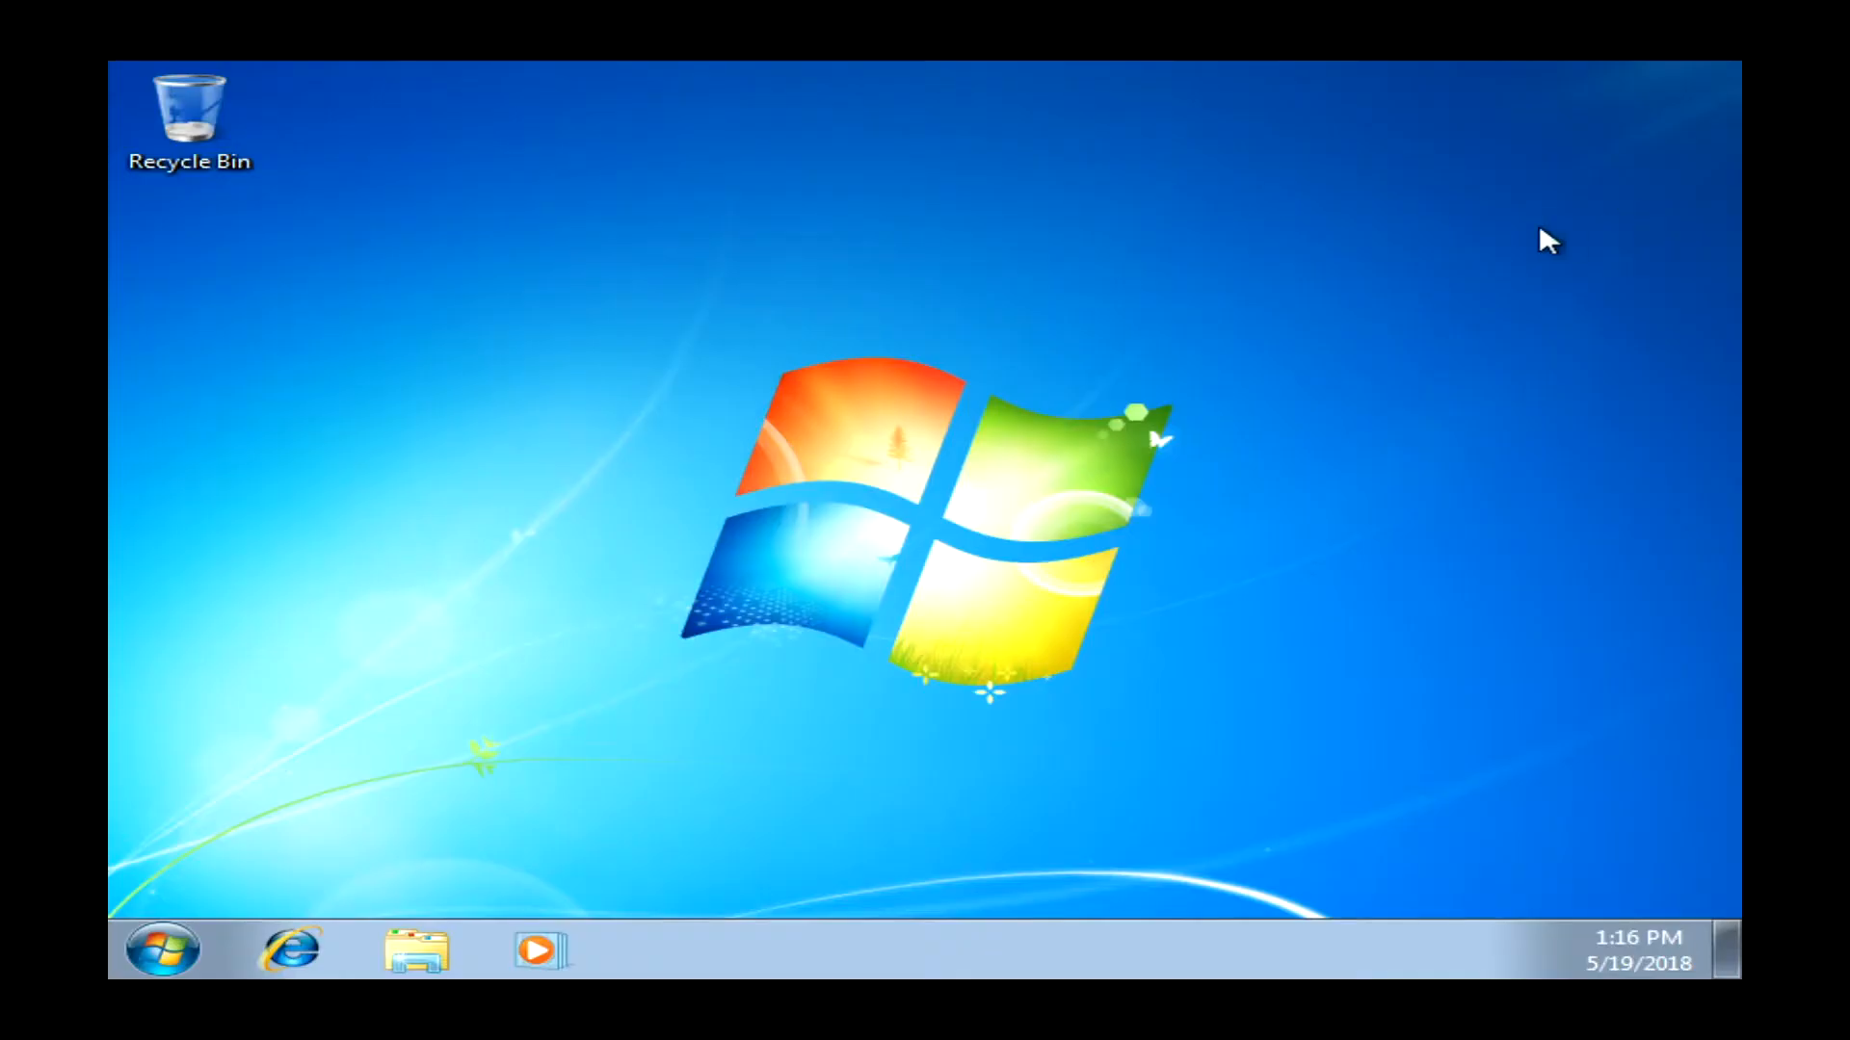
- Open Control Panel's Hardware and Sound page from the Start menu
left_click(162, 949)
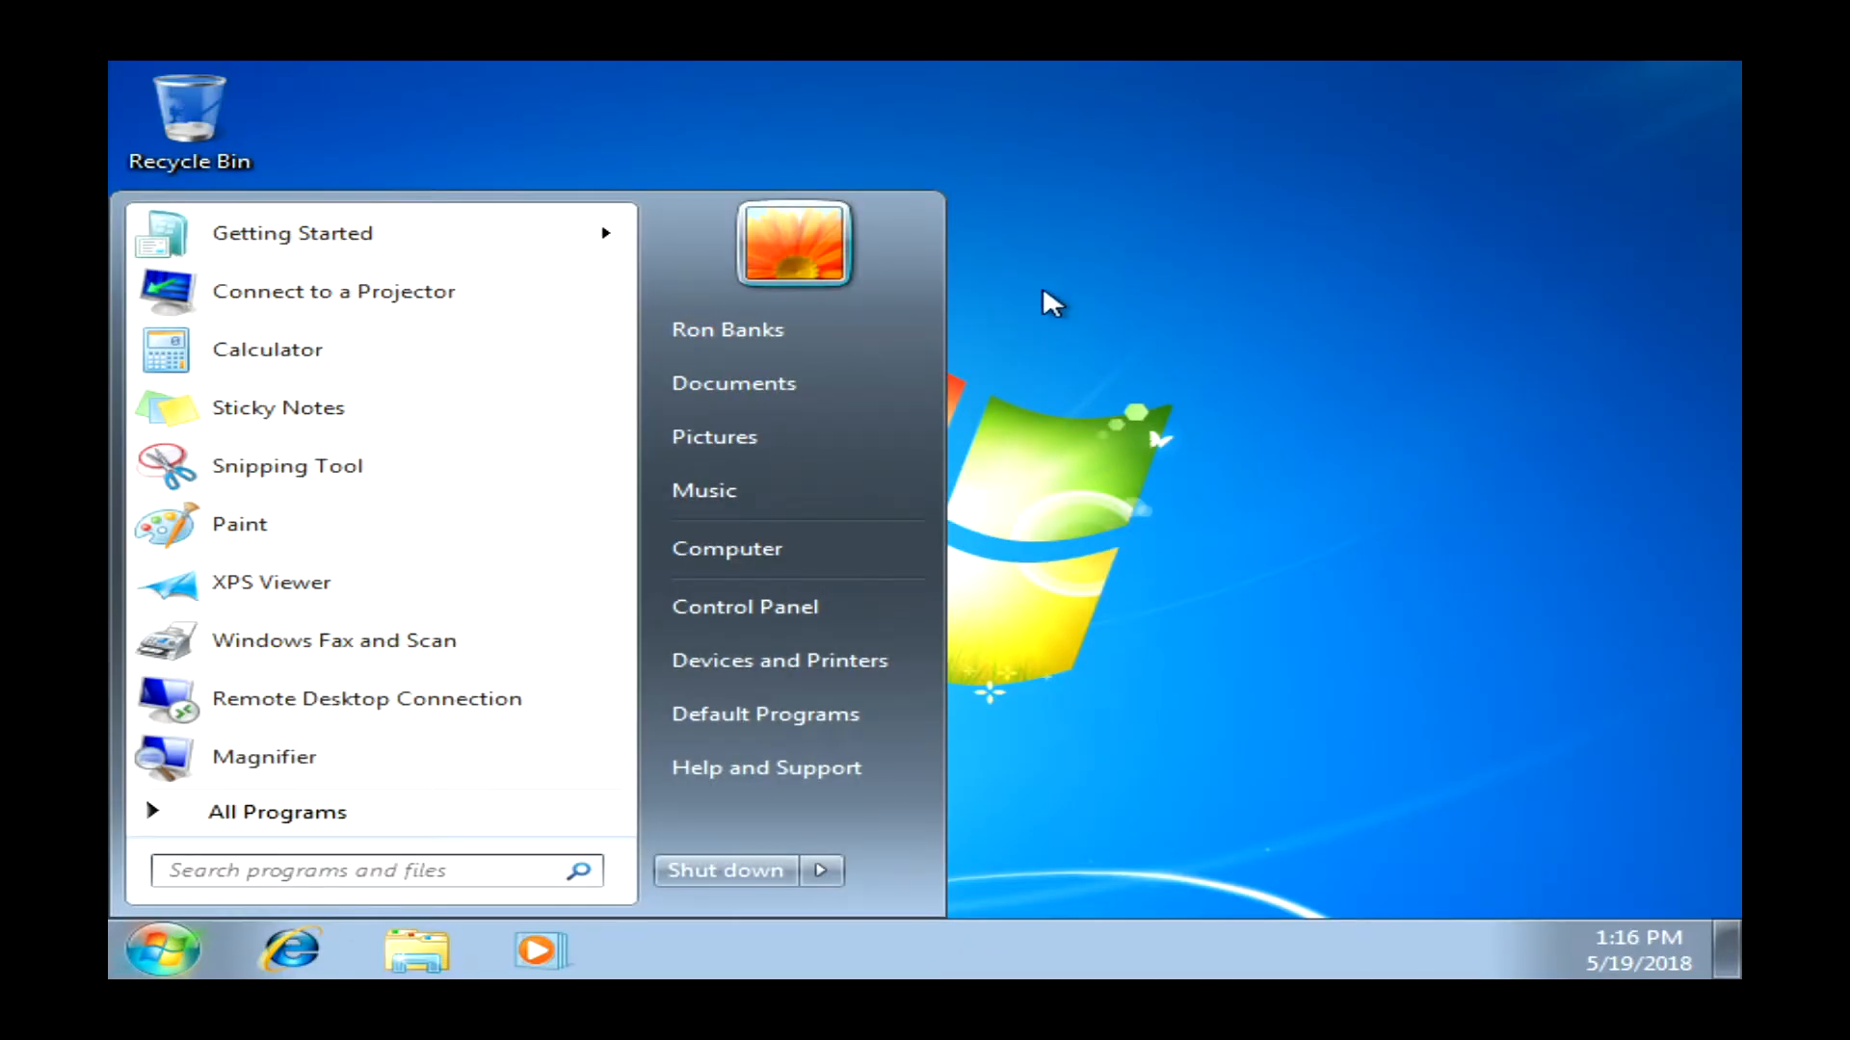
left_click(795, 597)
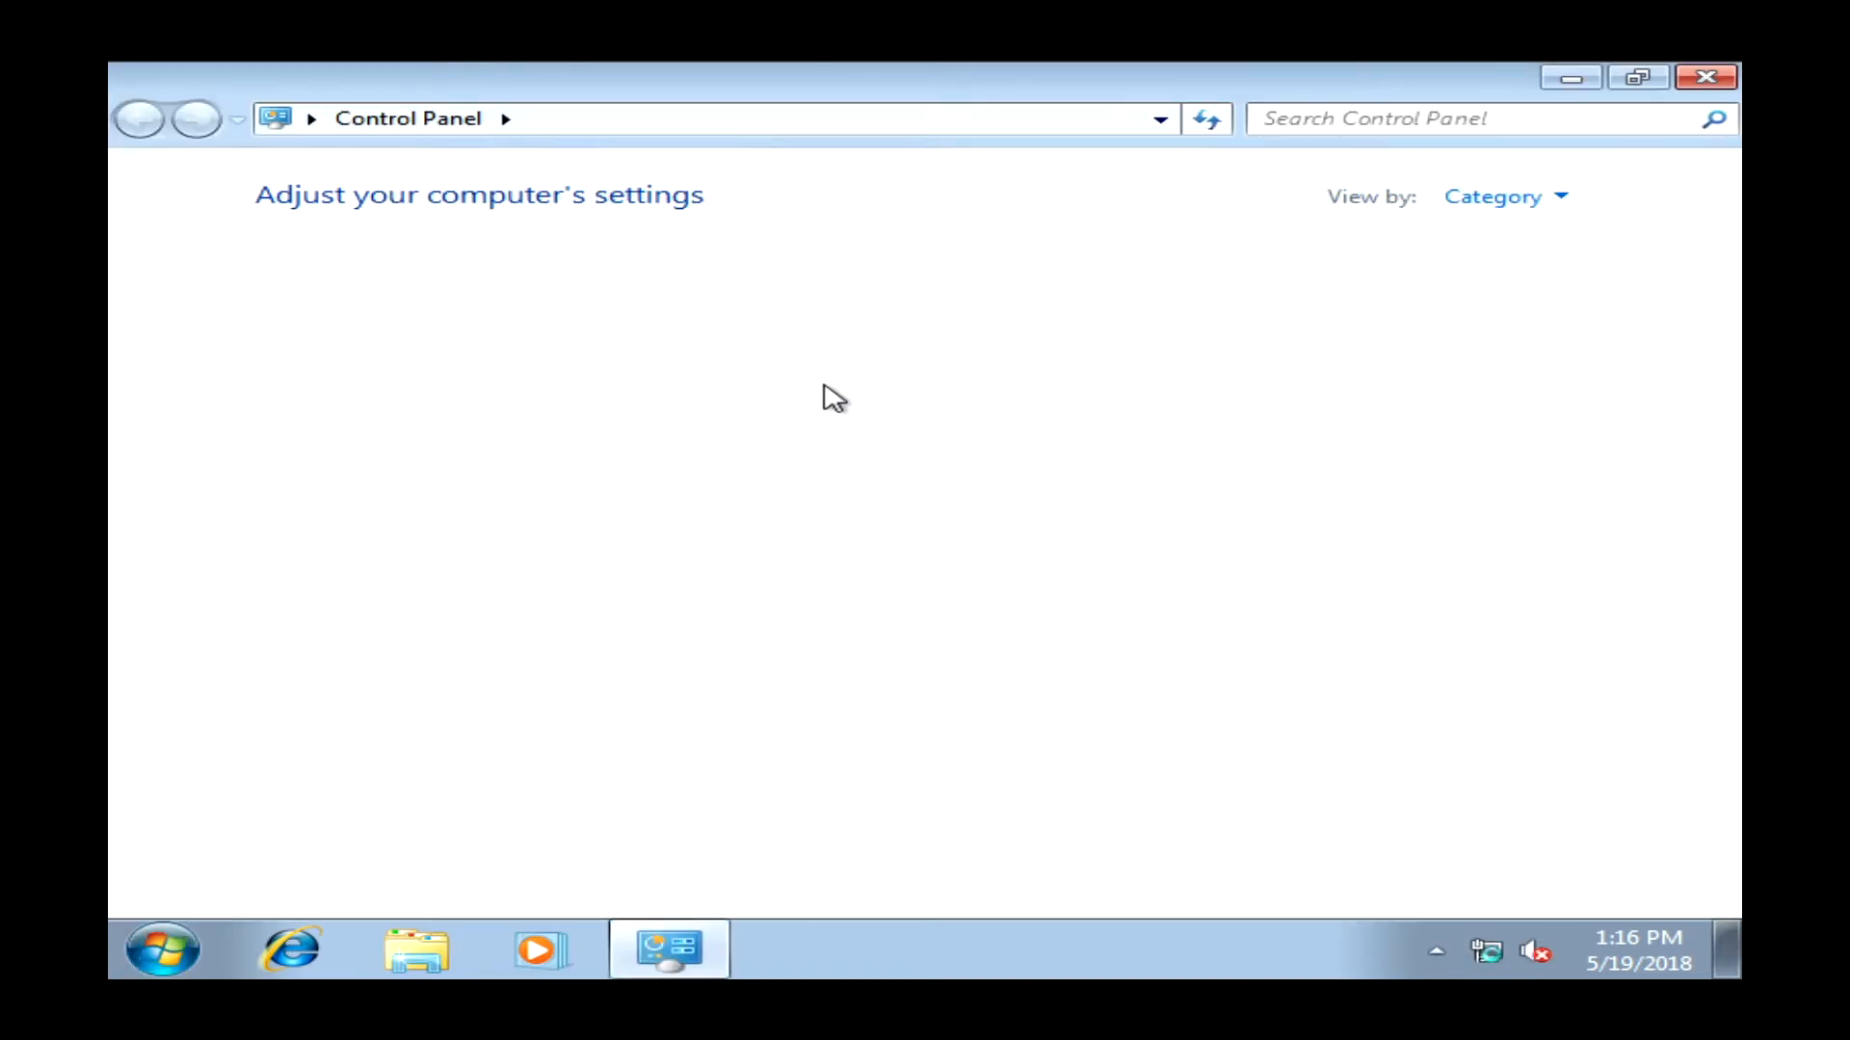
left_click(602, 522)
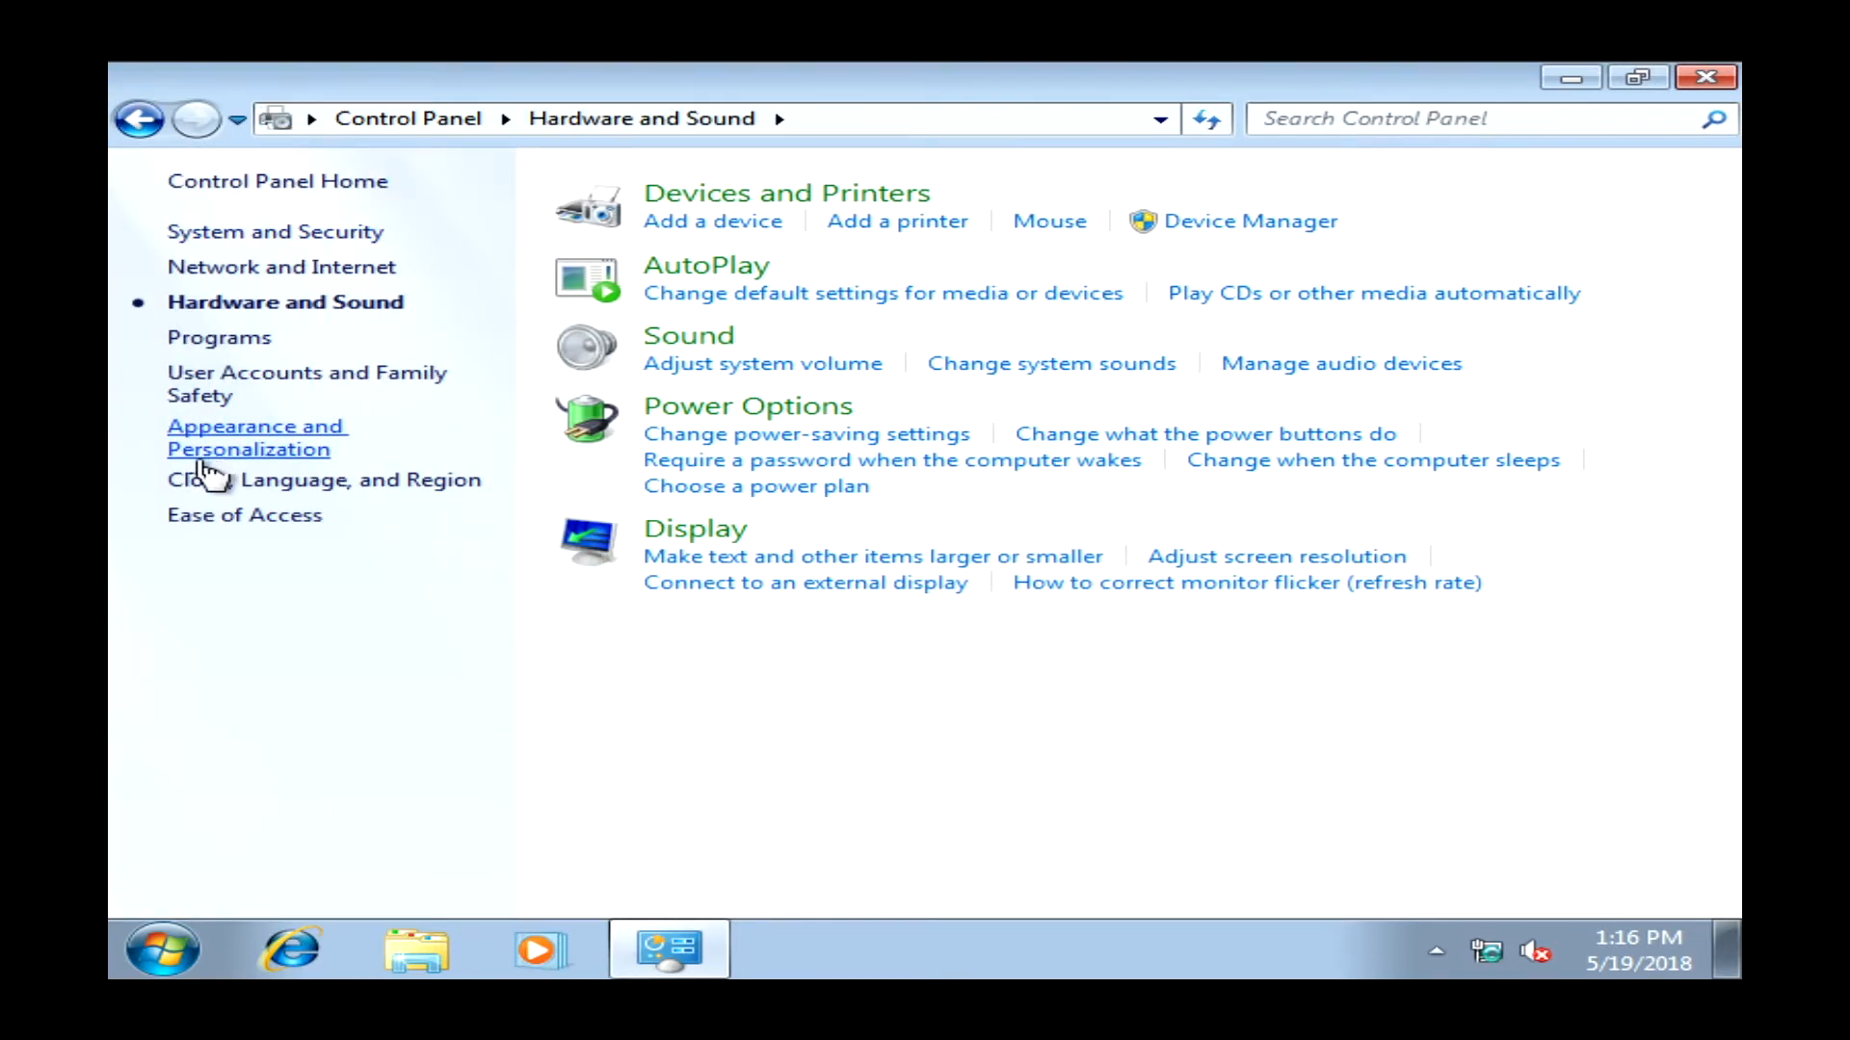
- Open the Computer window from the Start menu, then bring the Start menu up again
left_click(162, 950)
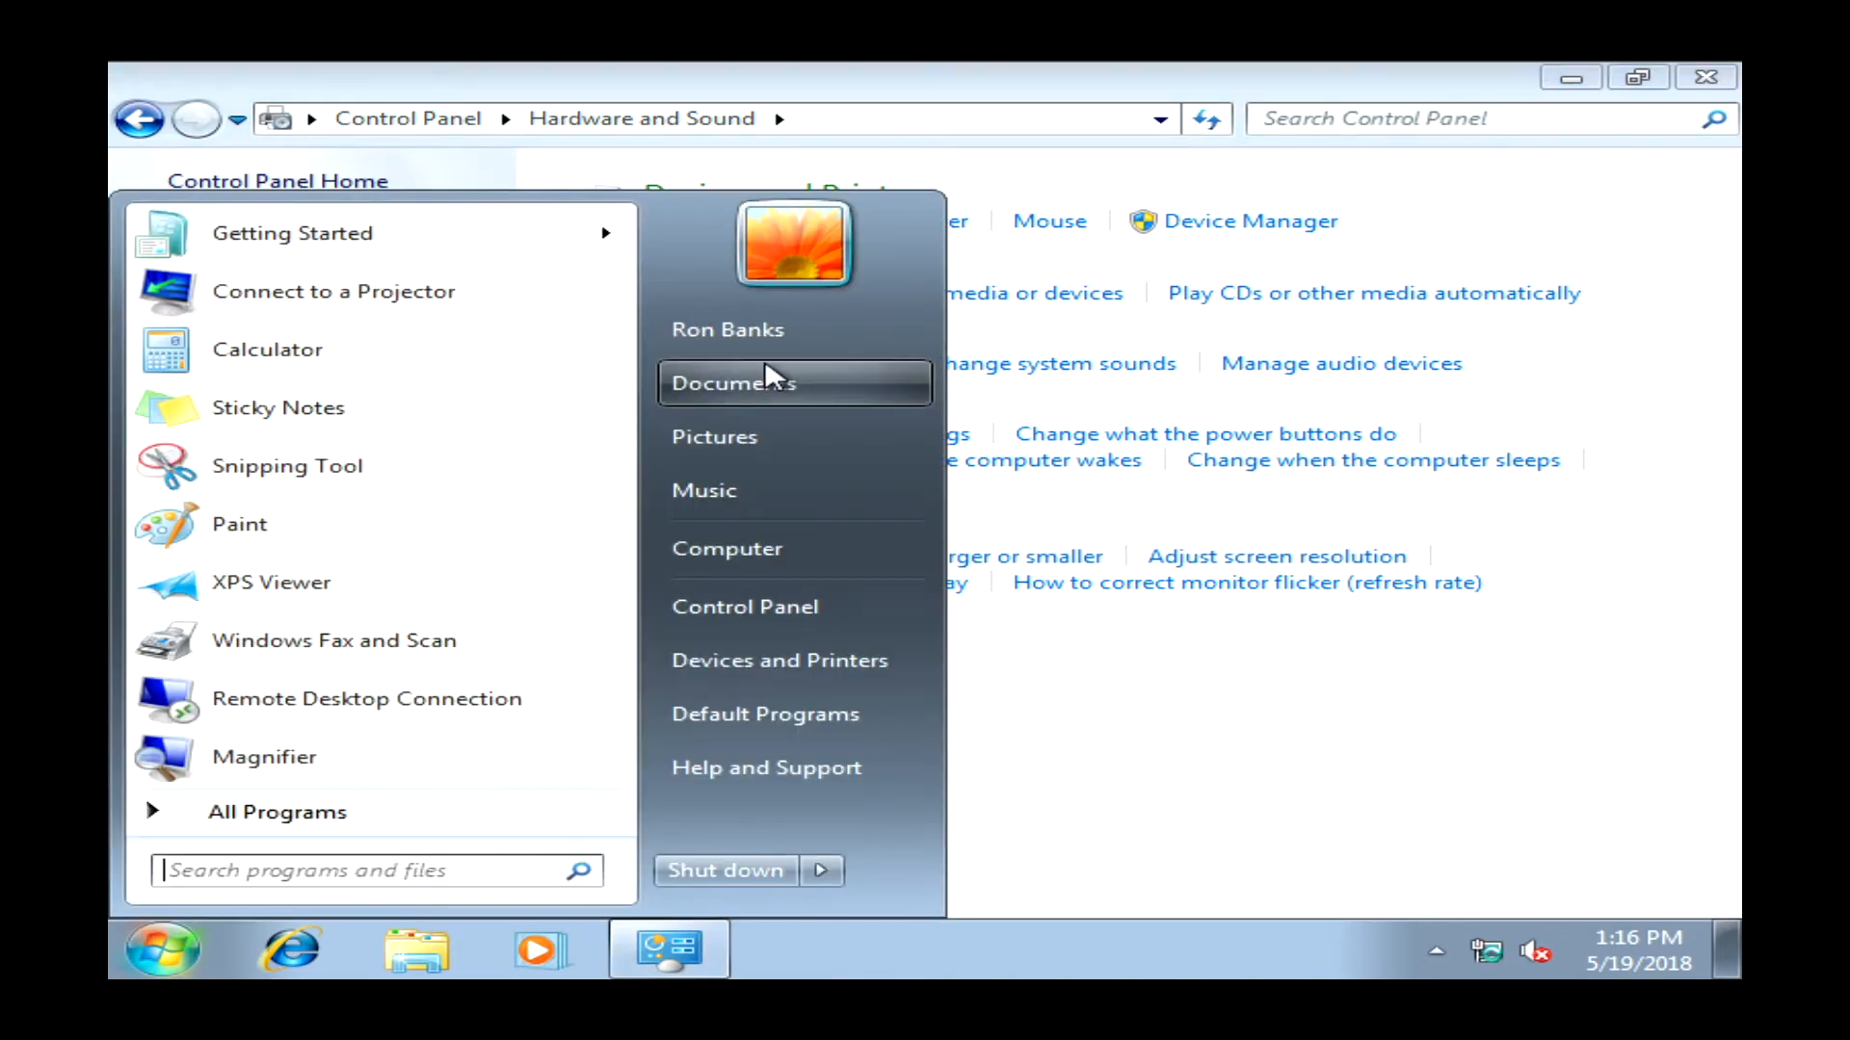
left_click(824, 545)
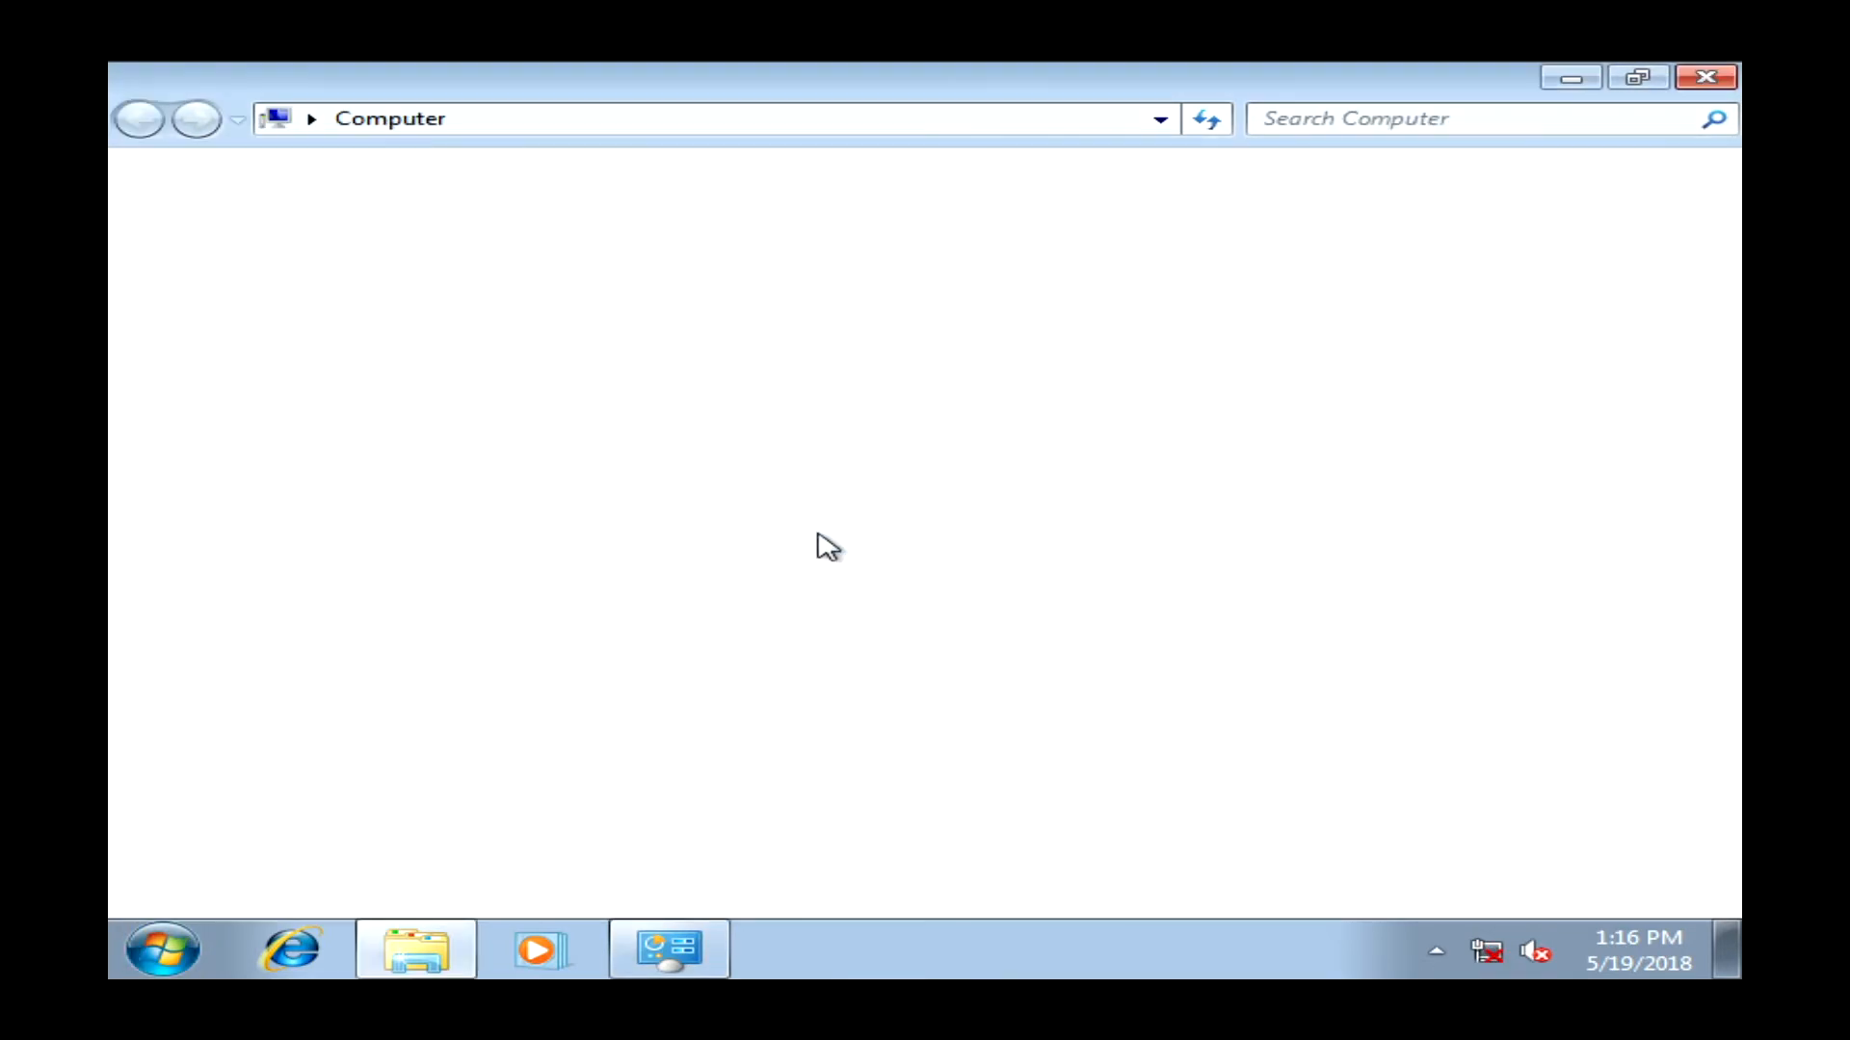
right_click(824, 545)
key("super")
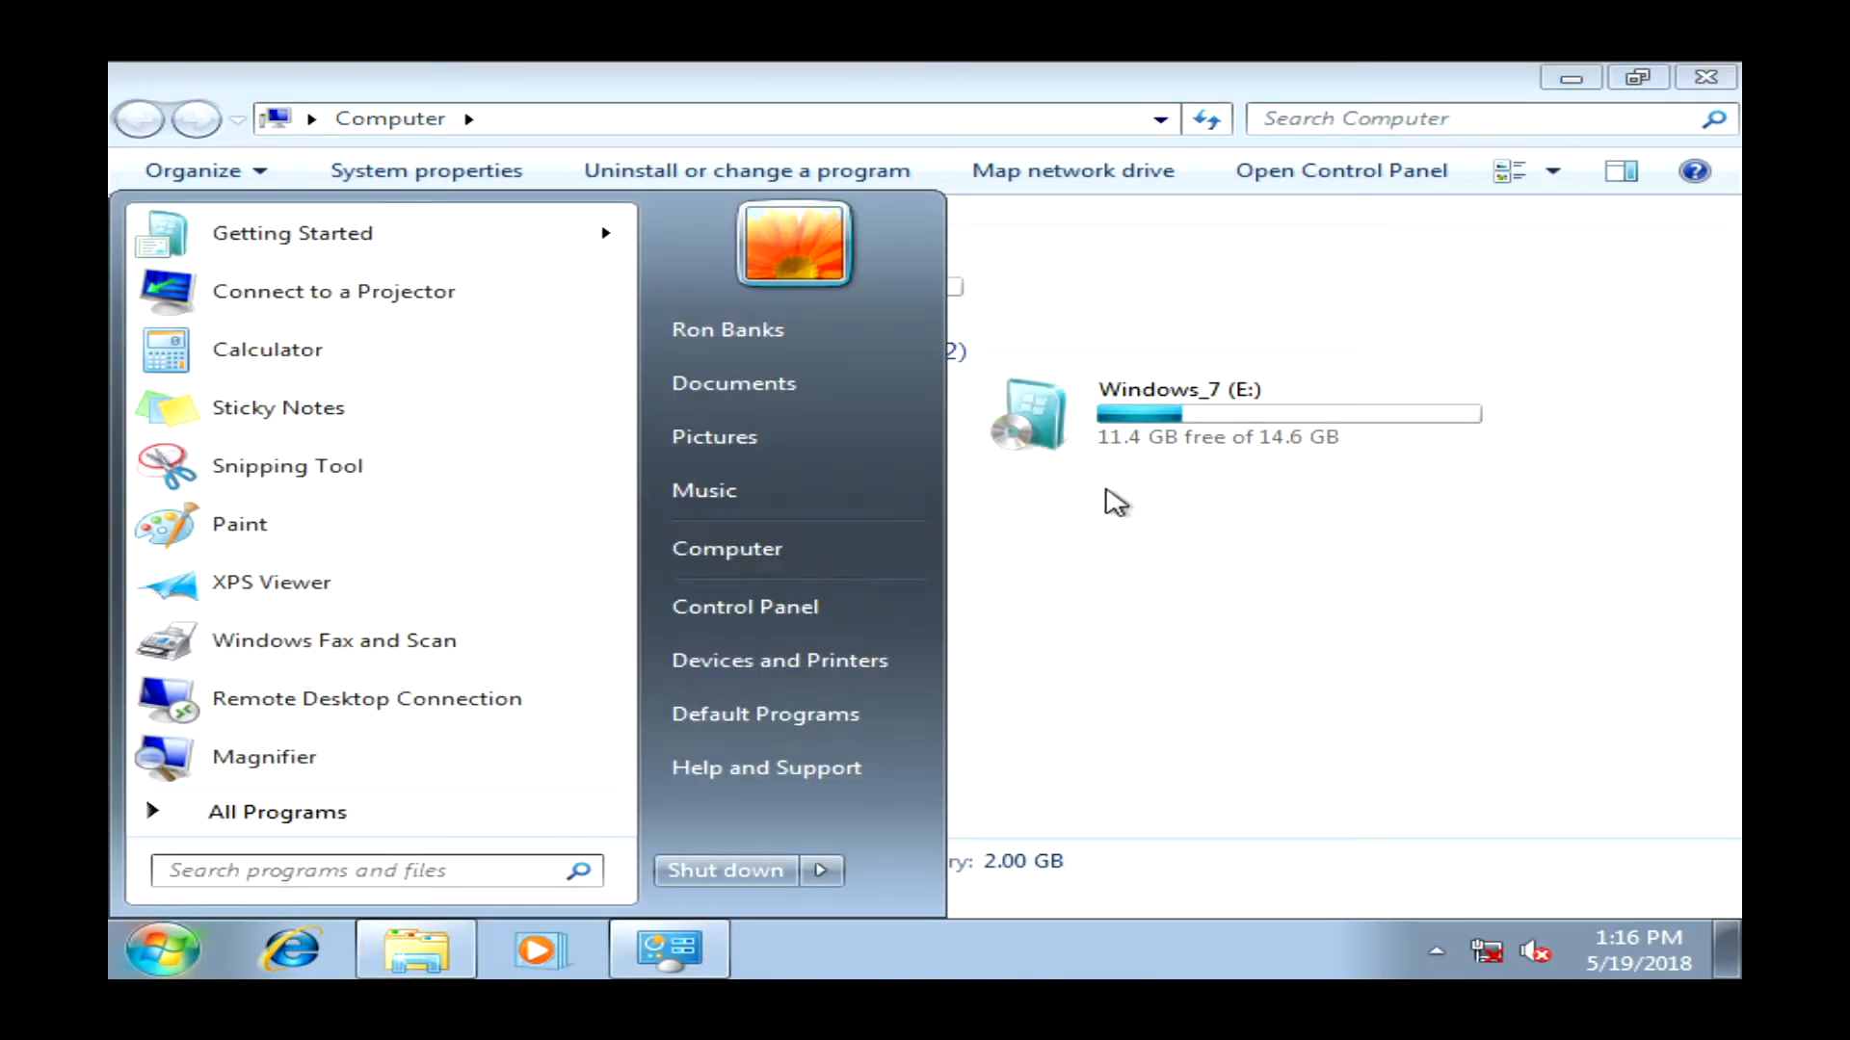
- Open Computer's Properties to see Windows 7 Professional SP1 64-bit, 2.00 GB RAM, AMD Athlon 64 X2
right_click(805, 562)
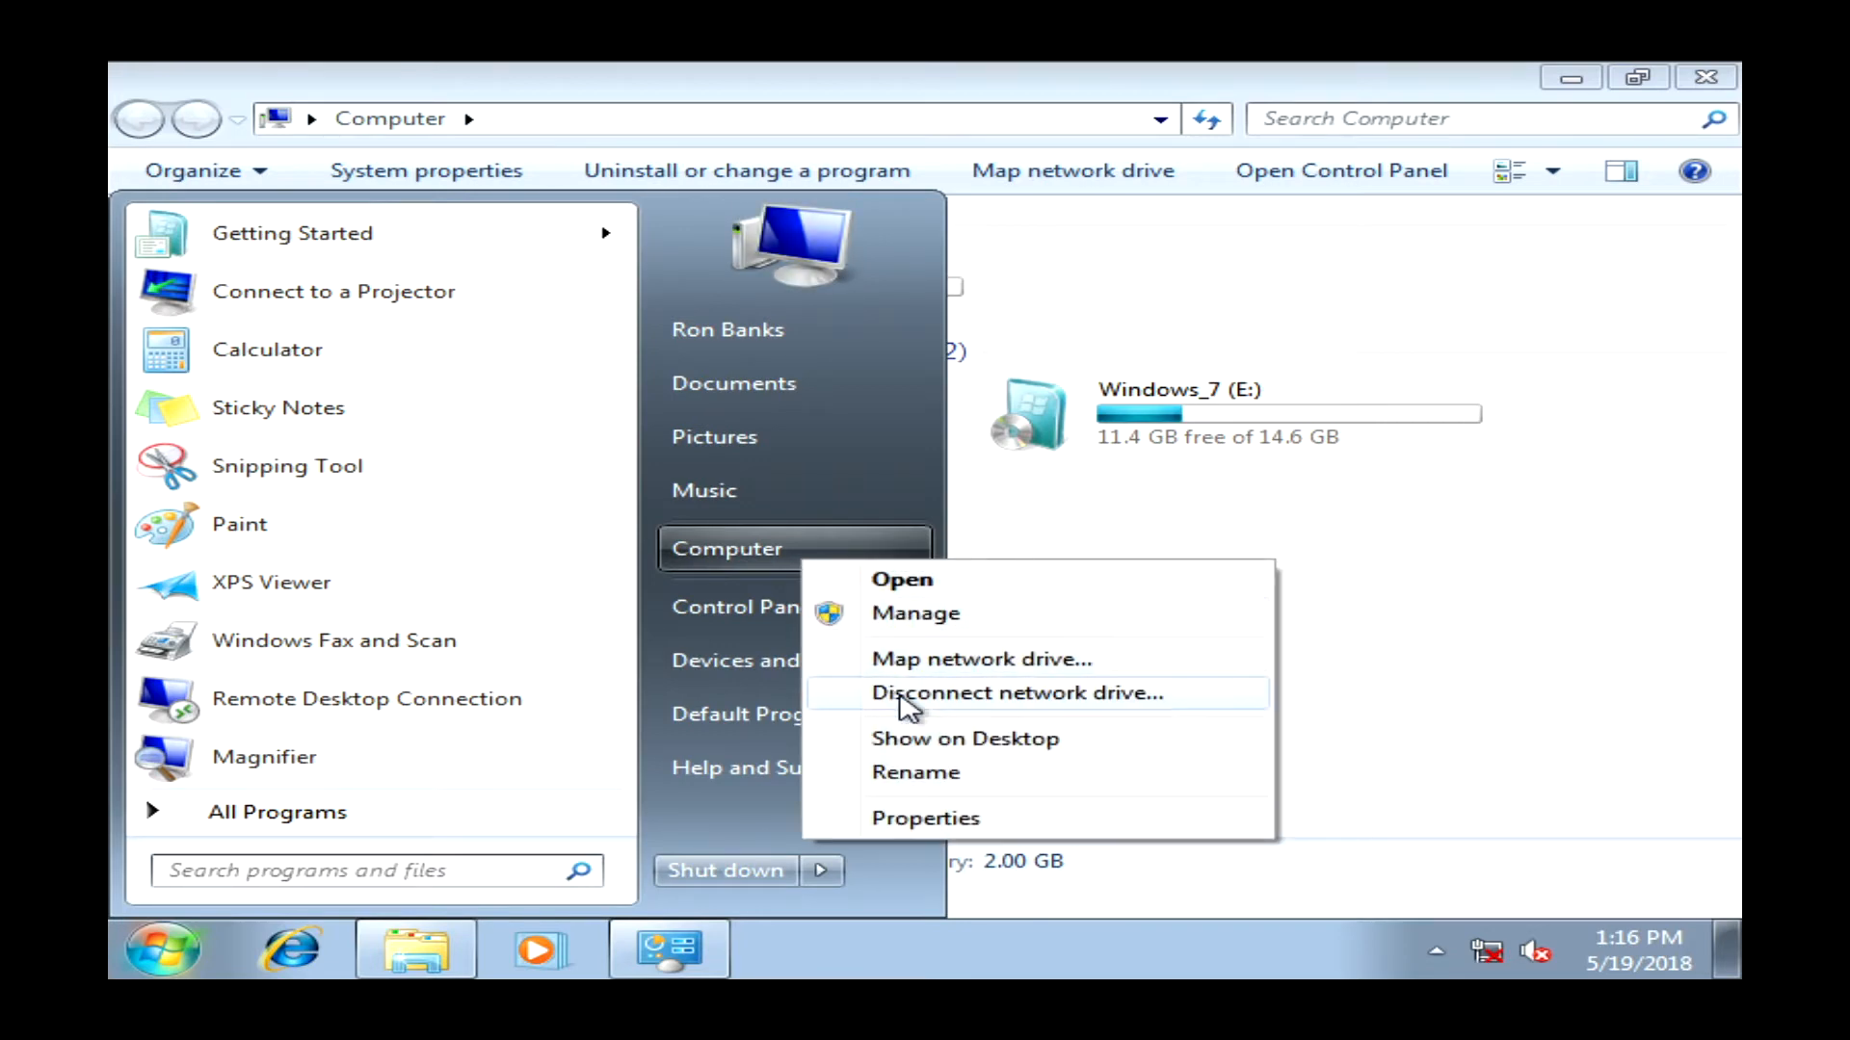
left_click(920, 821)
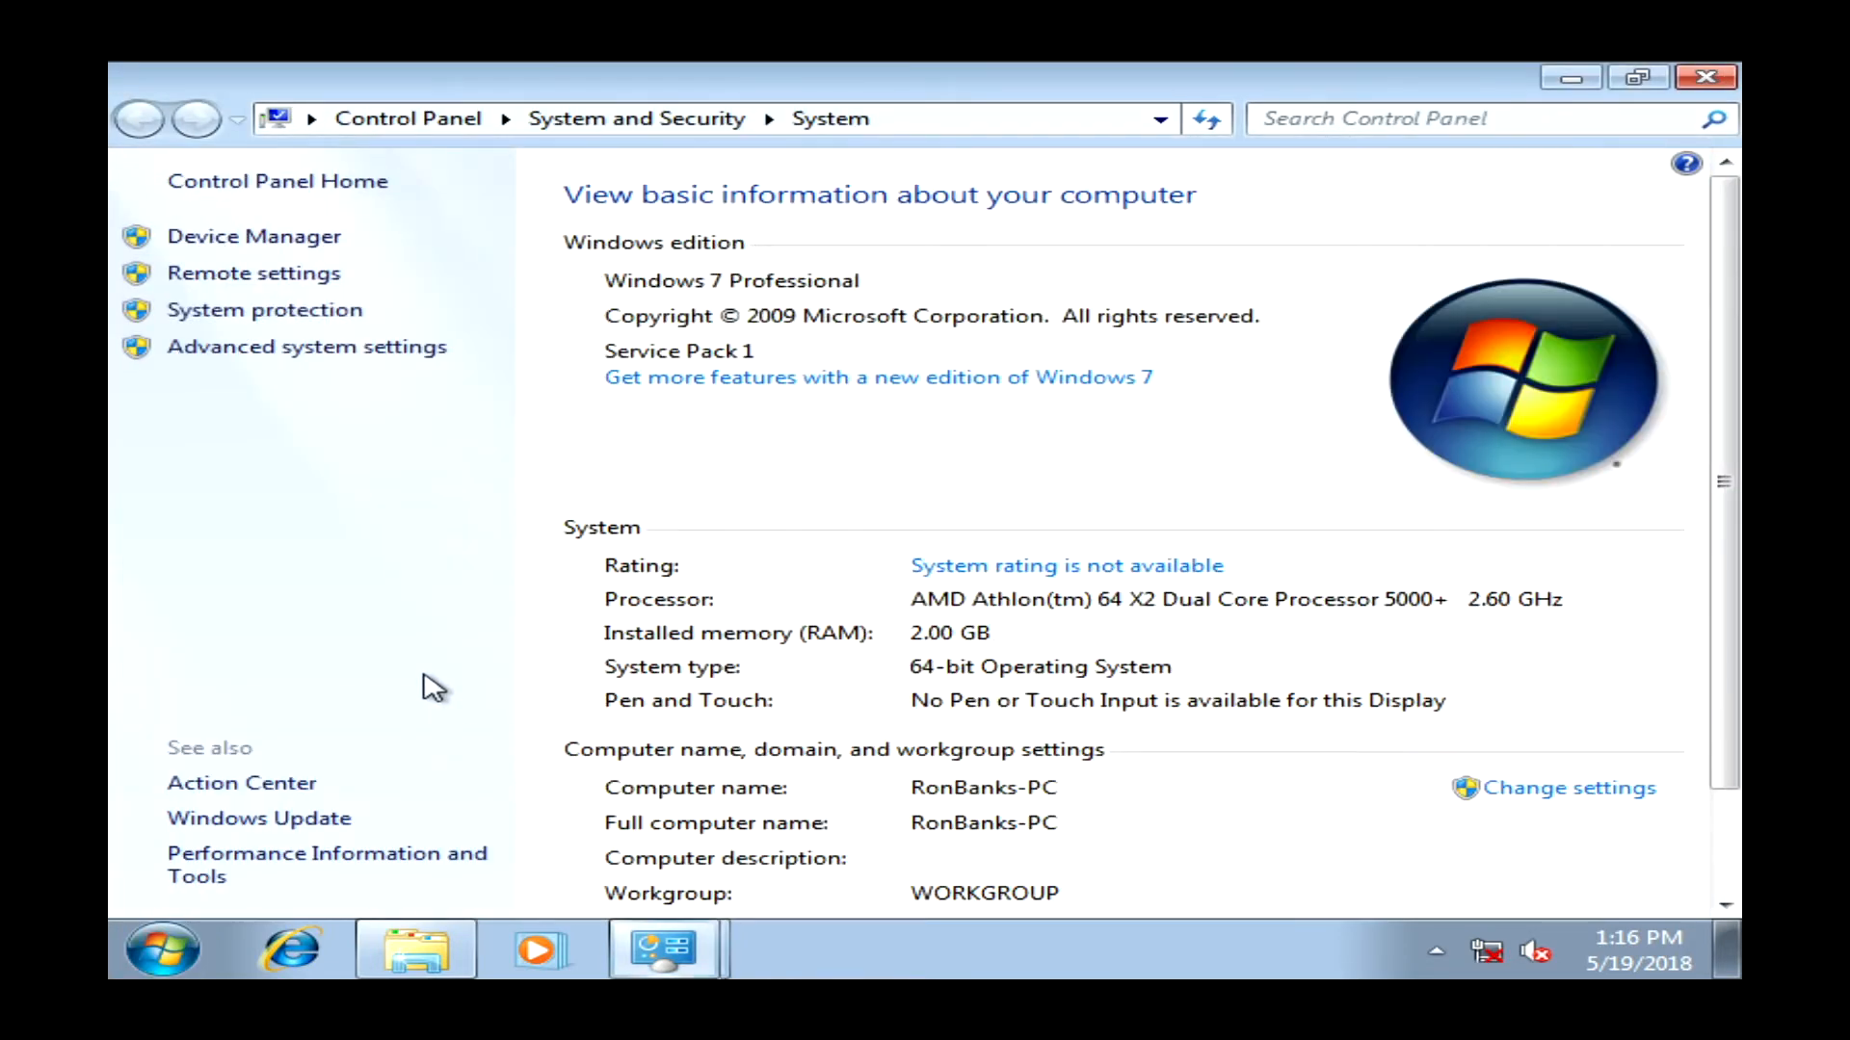
- In Device Manager, view the Standard VGA Graphics Adapter's driver: Microsoft, version 6.1.7600.16385
left_click(226, 247)
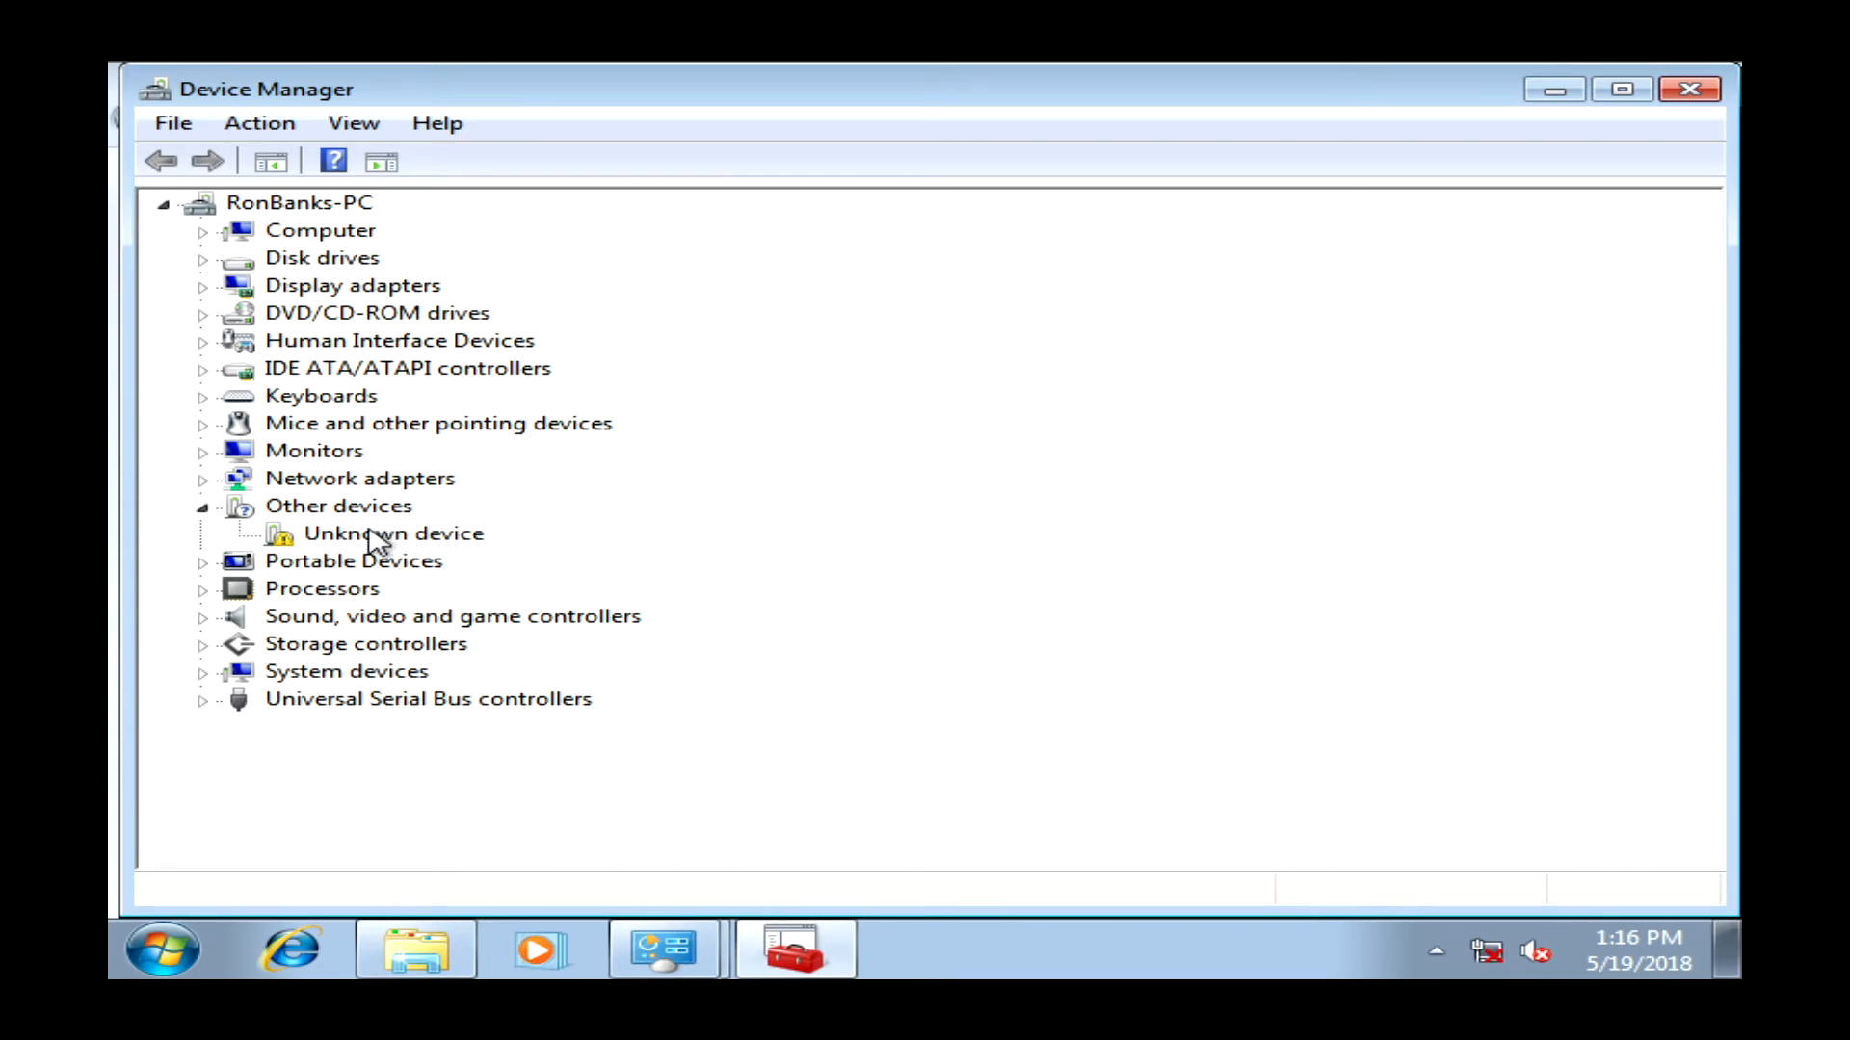
right_click(376, 550)
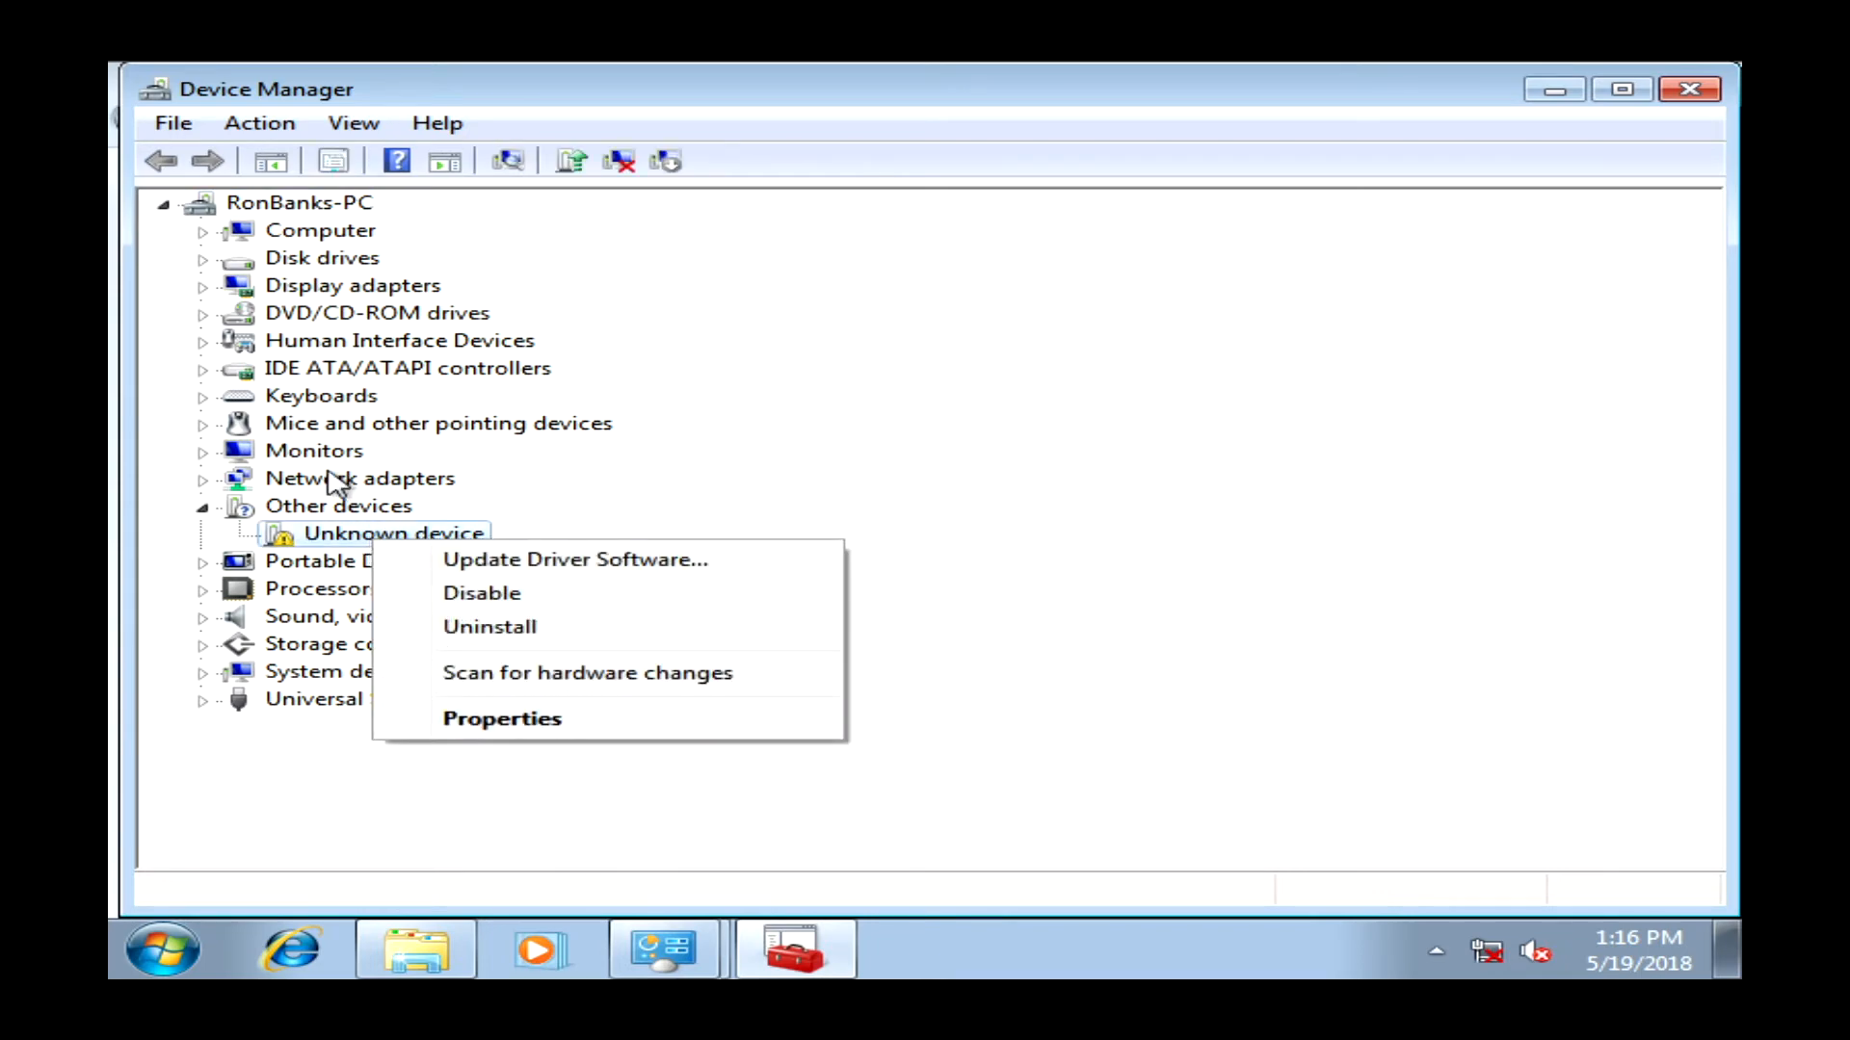
left_click(204, 287)
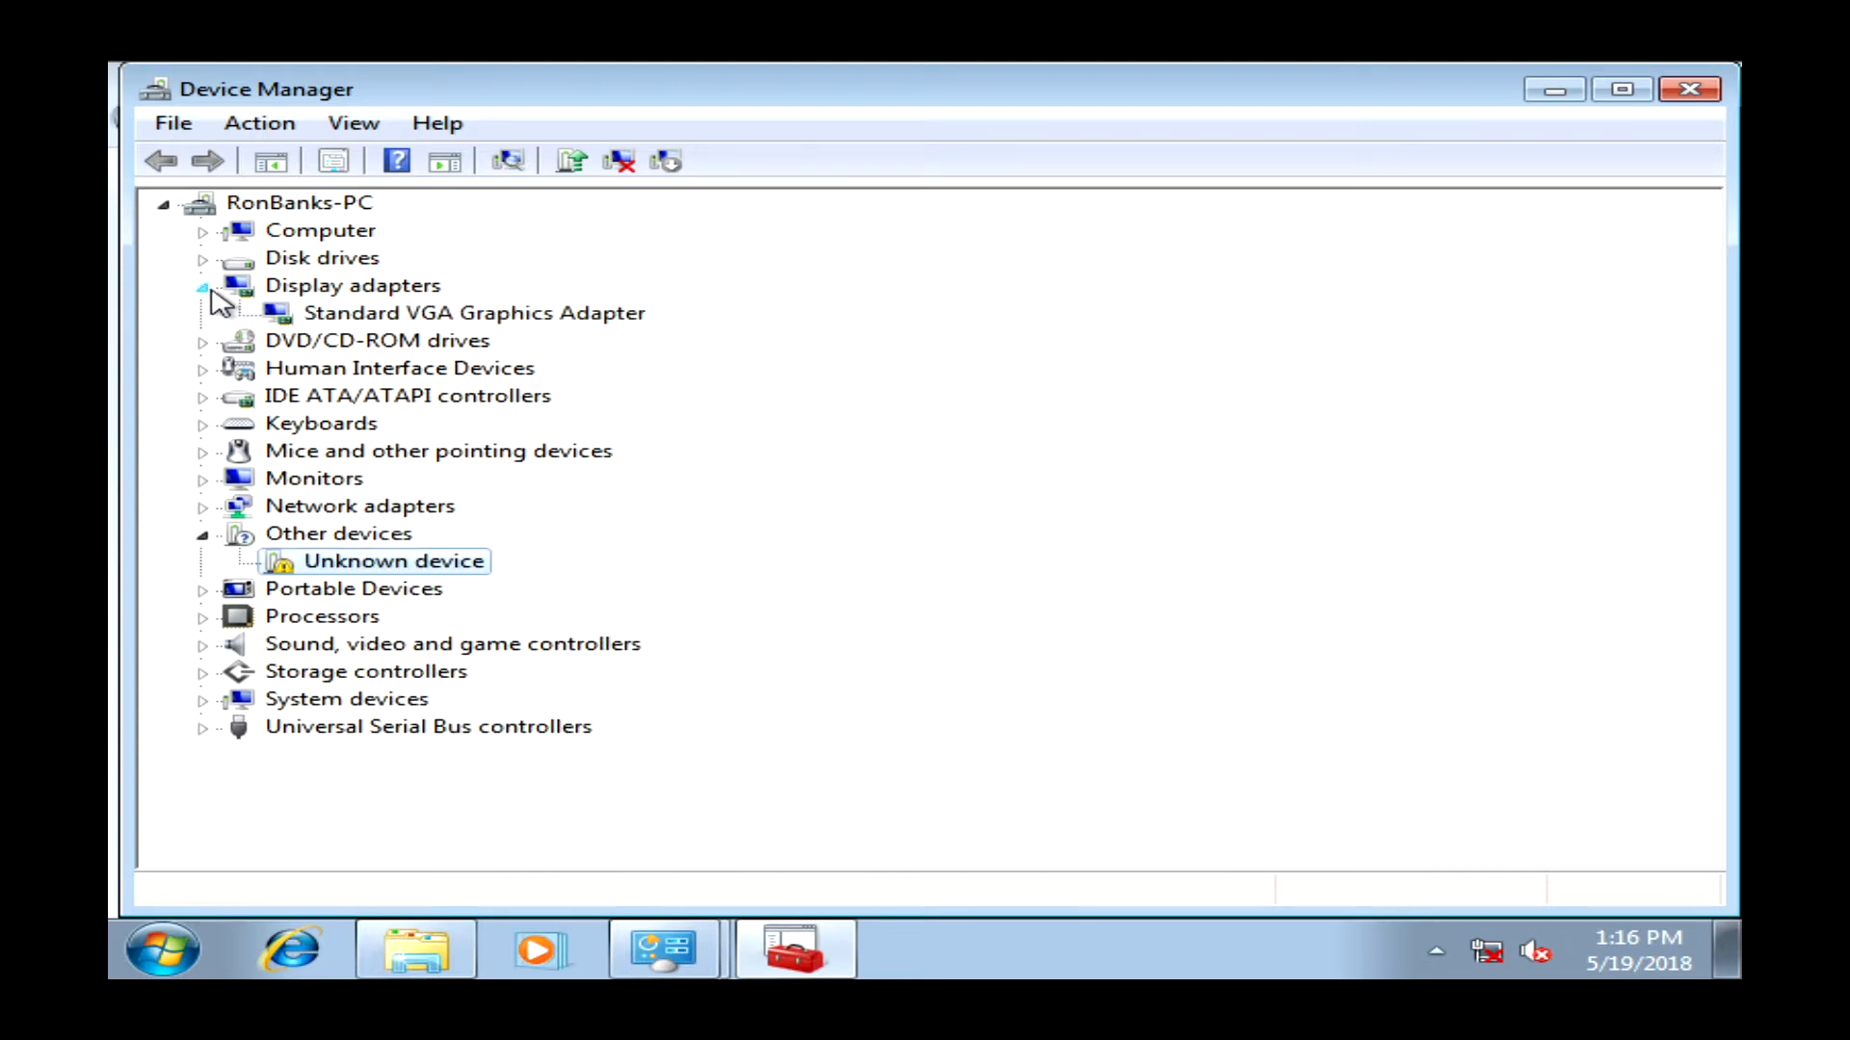
right_click(436, 321)
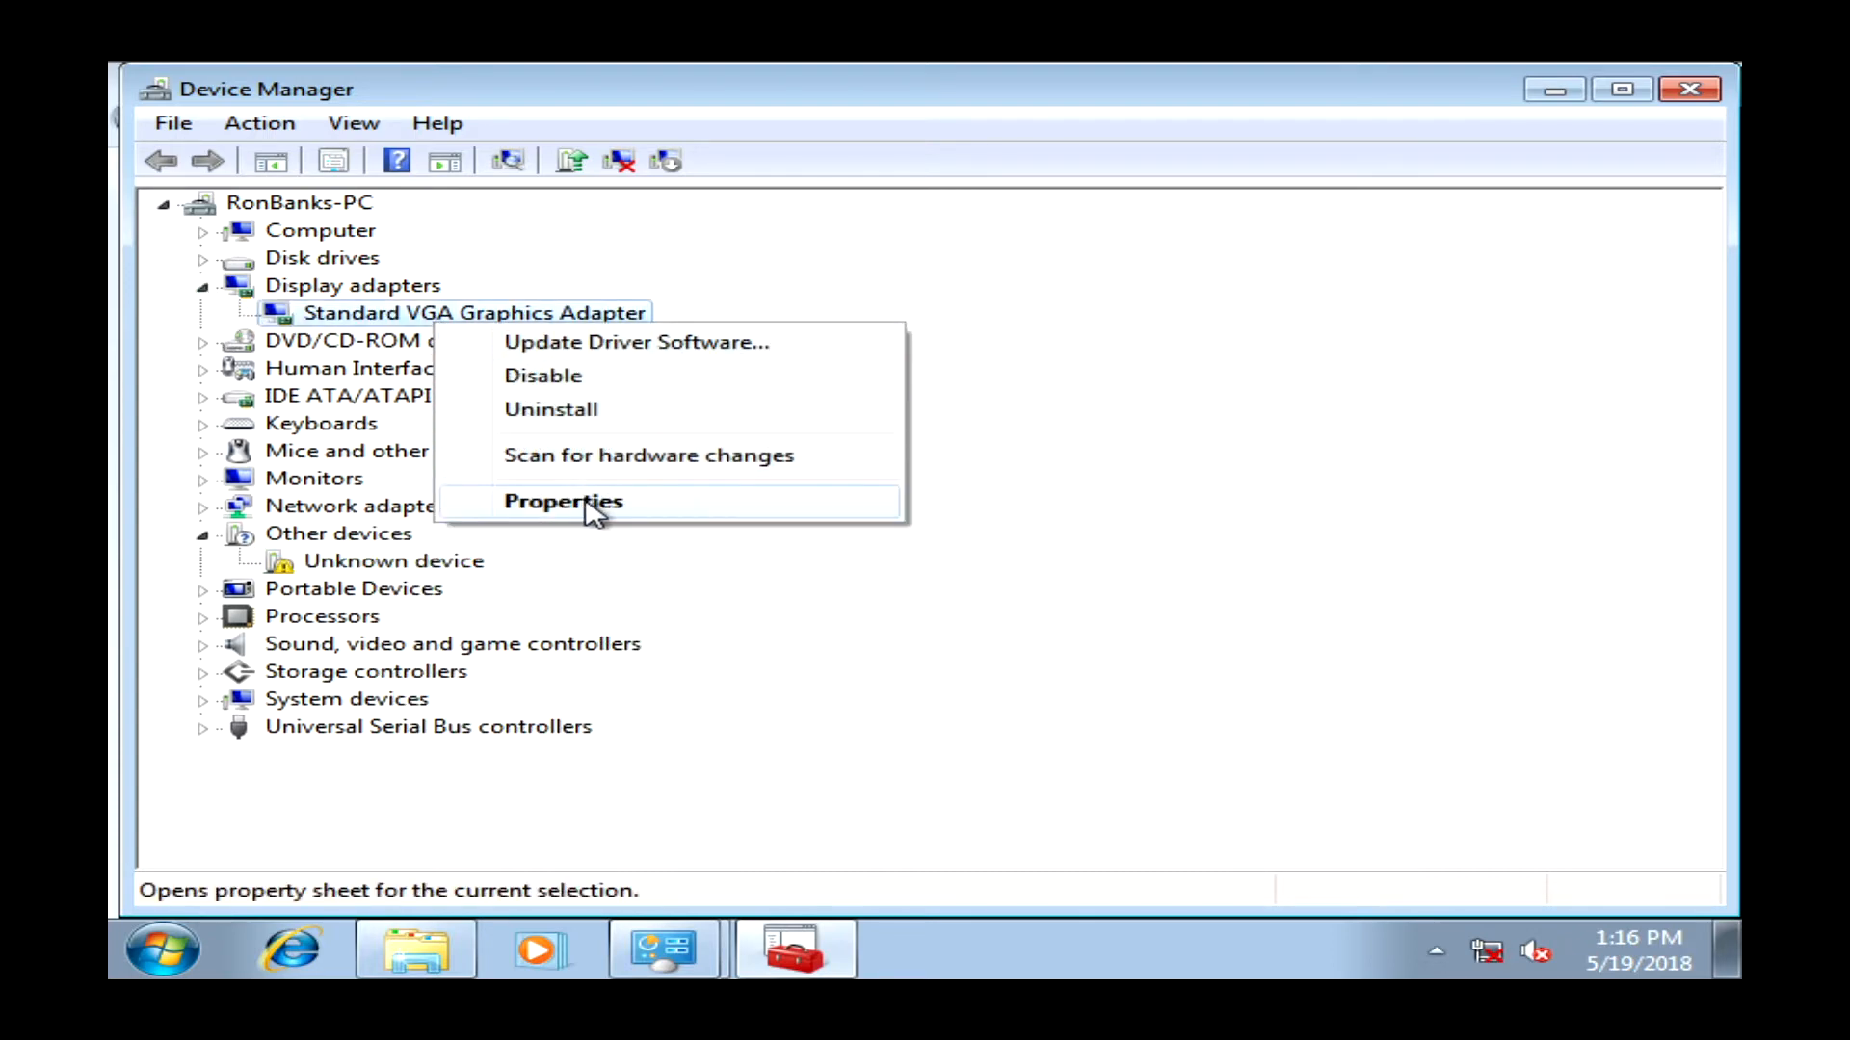
left_click(594, 510)
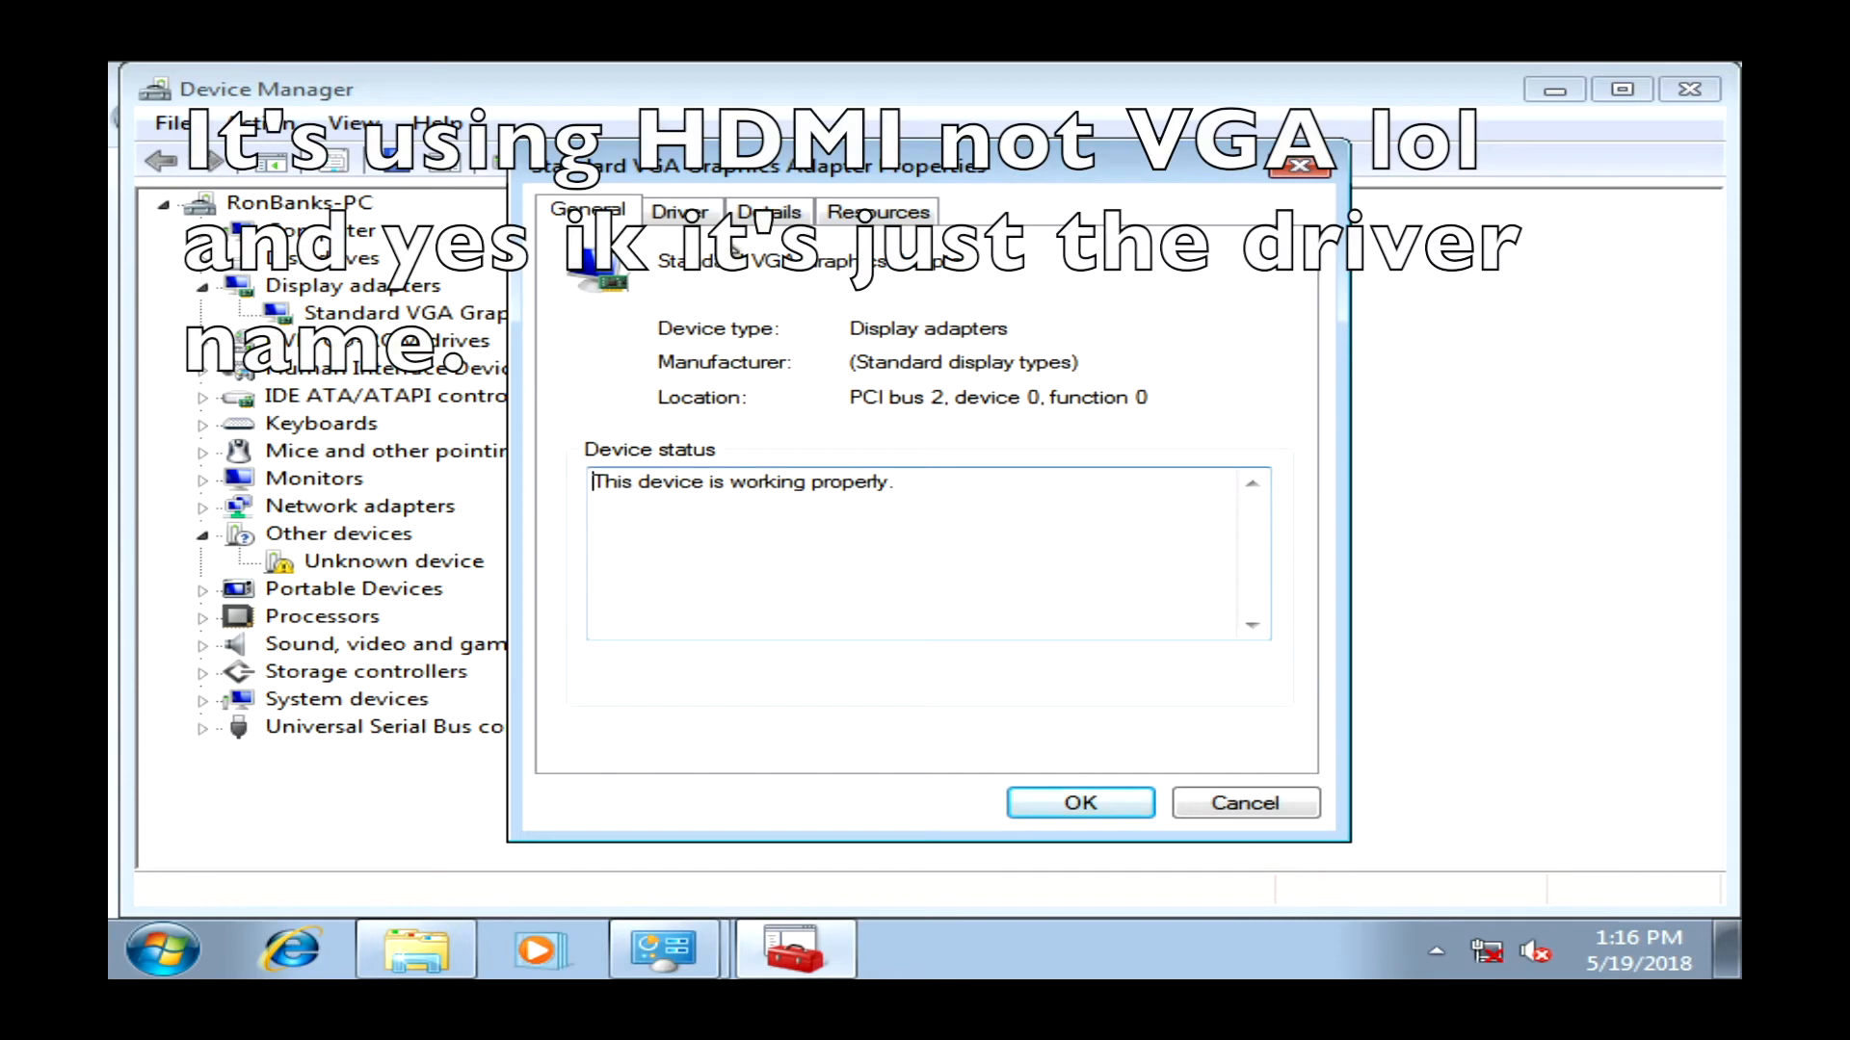
left_click(708, 219)
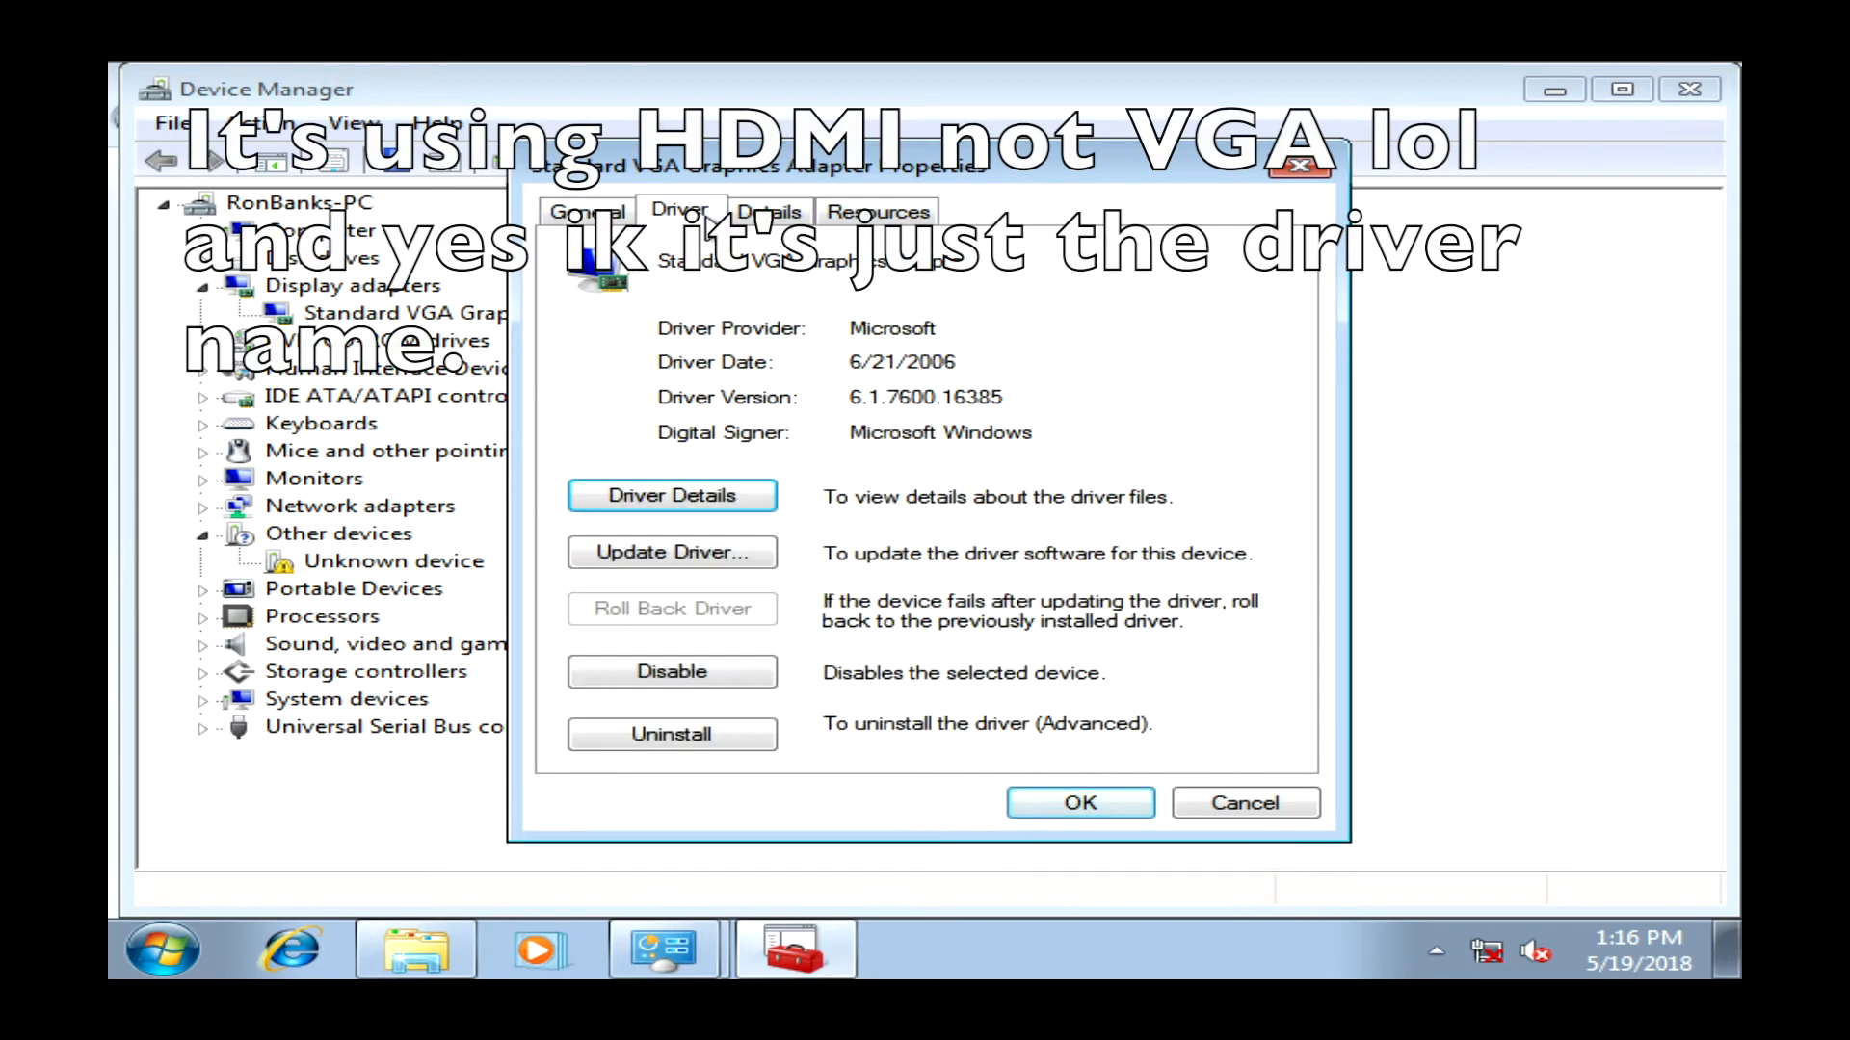
- Start a manual driver update for the VGA adapter, listing all NVIDIA display driver models
left_click(675, 554)
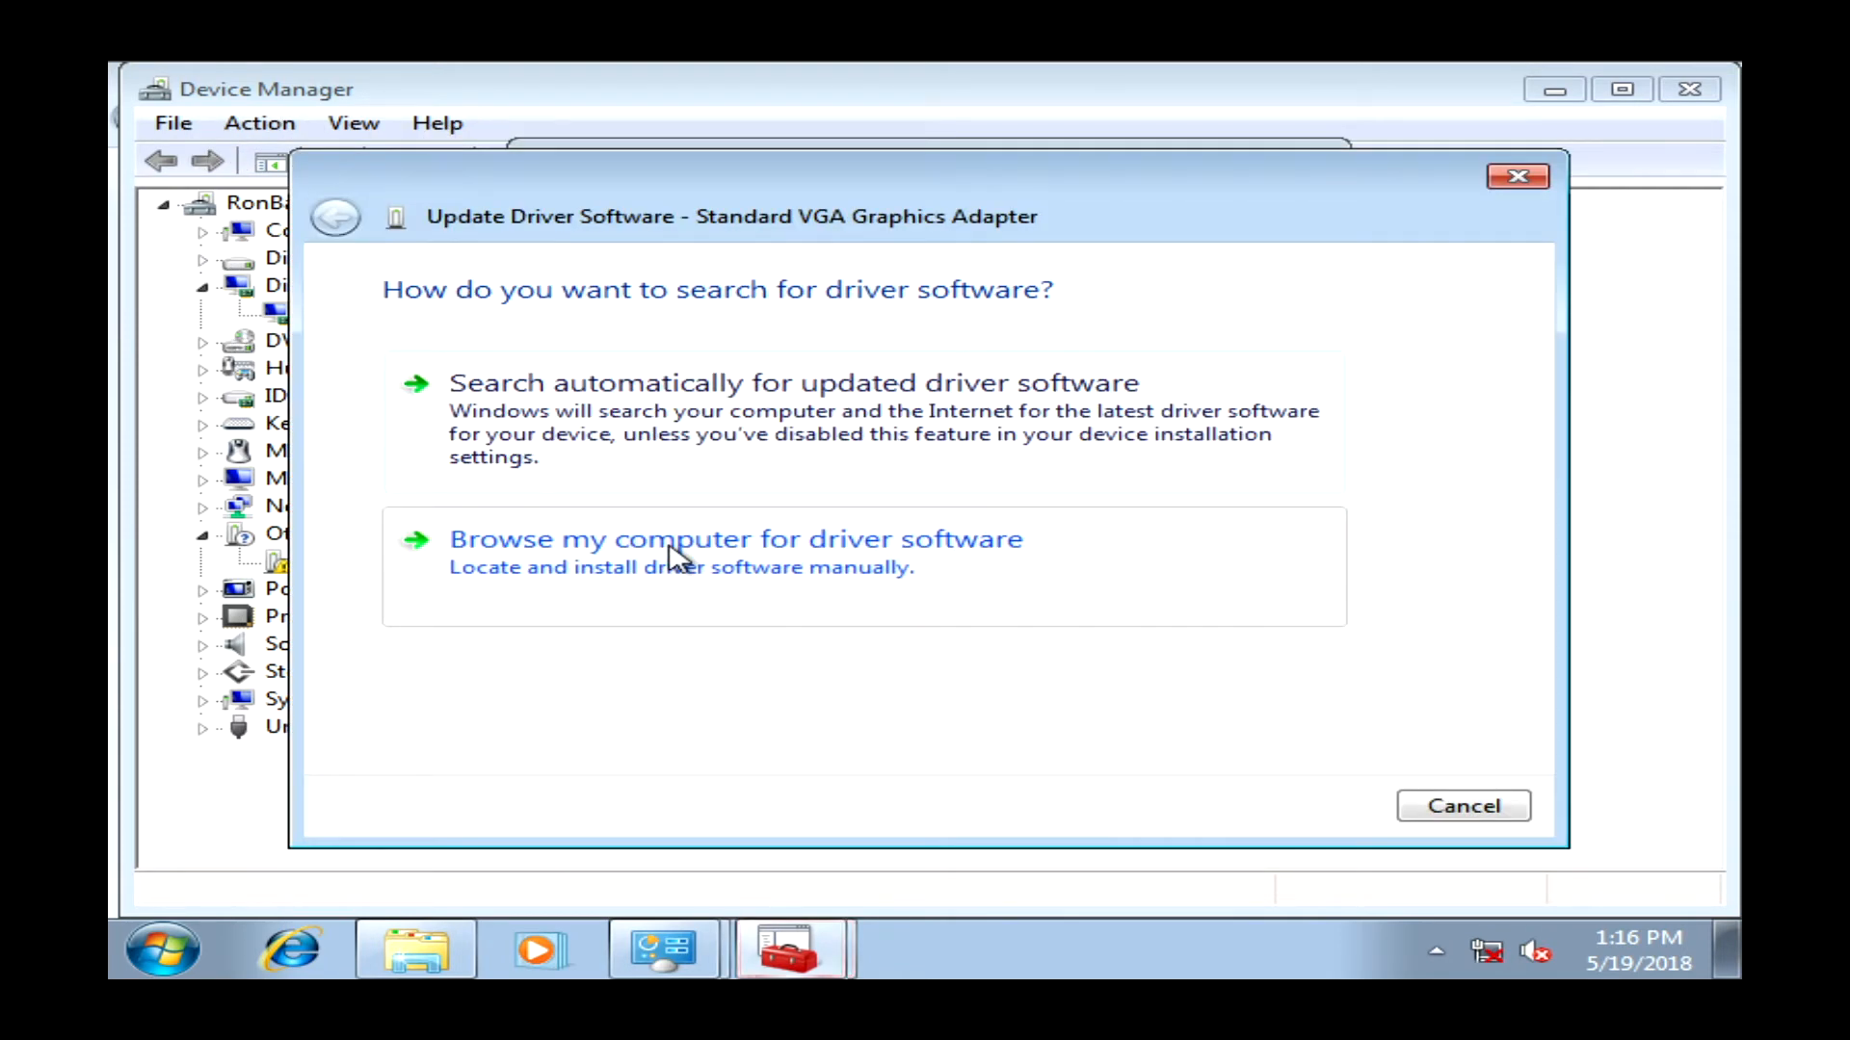
left_click(679, 551)
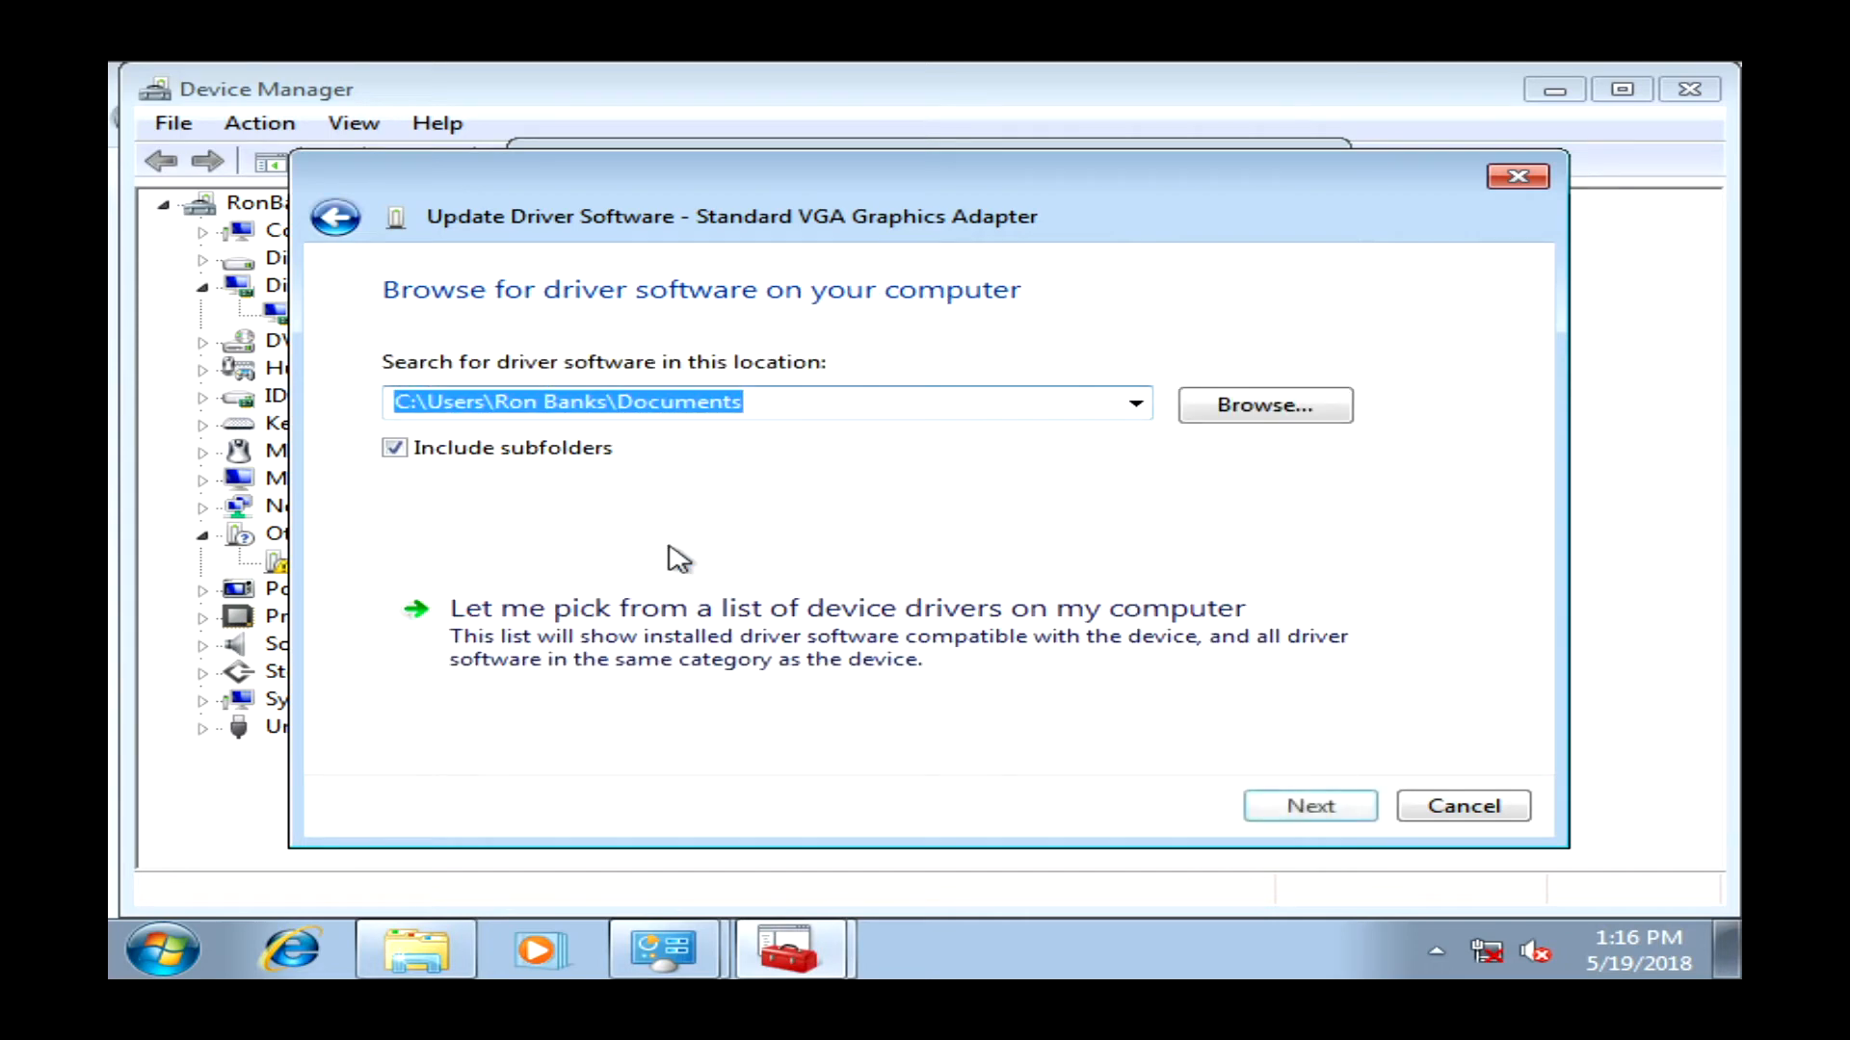
left_click(826, 611)
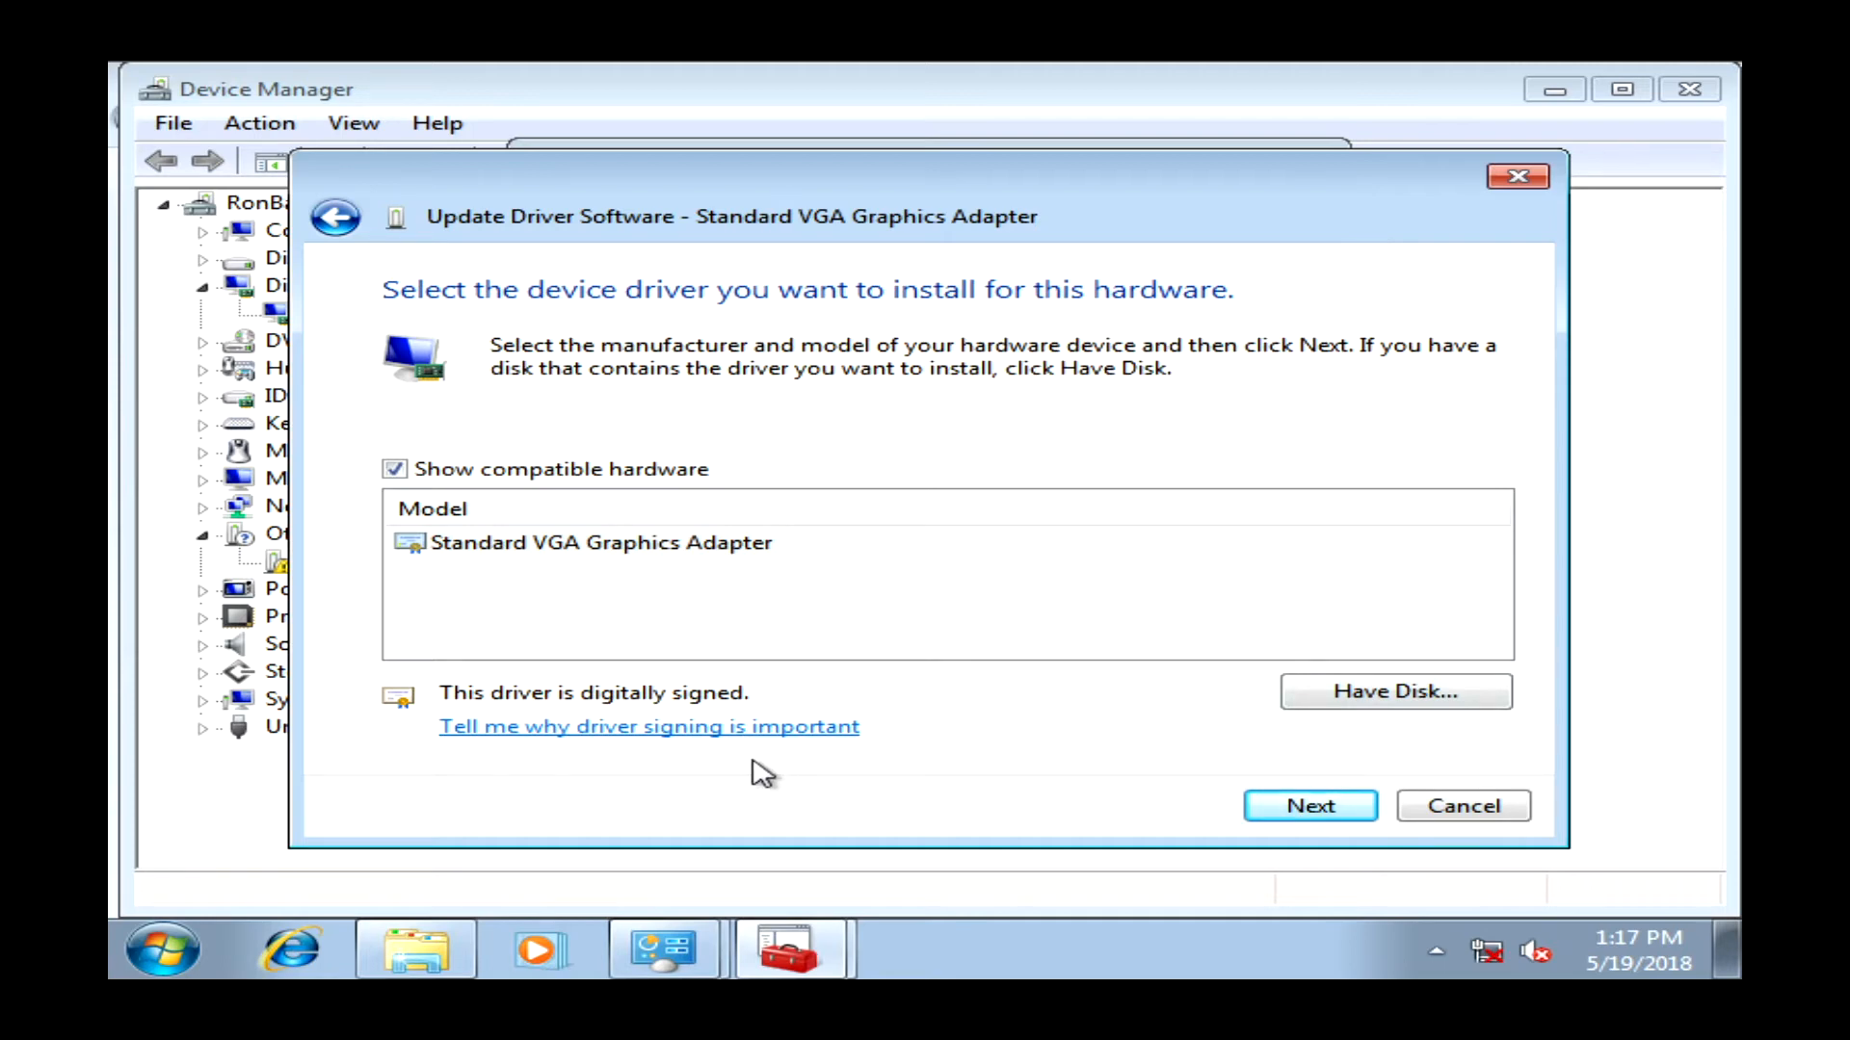
left_click(483, 474)
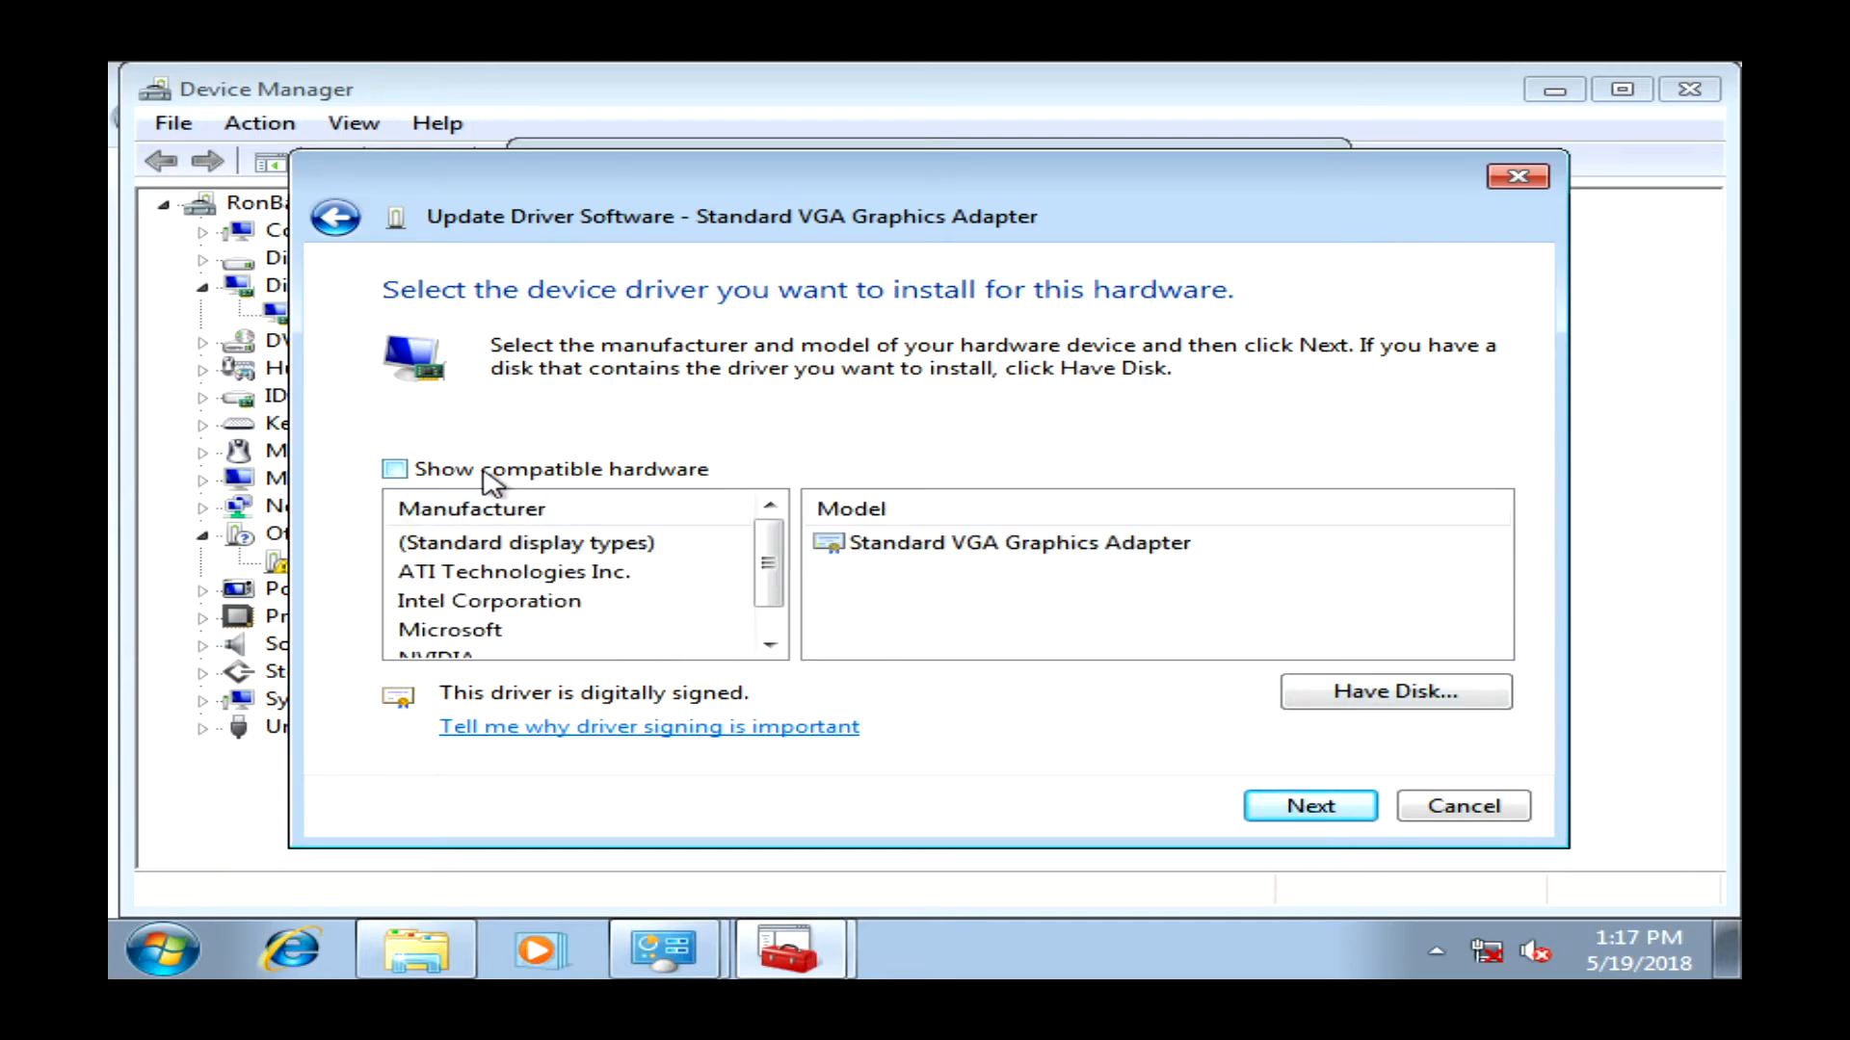
left_click(769, 644)
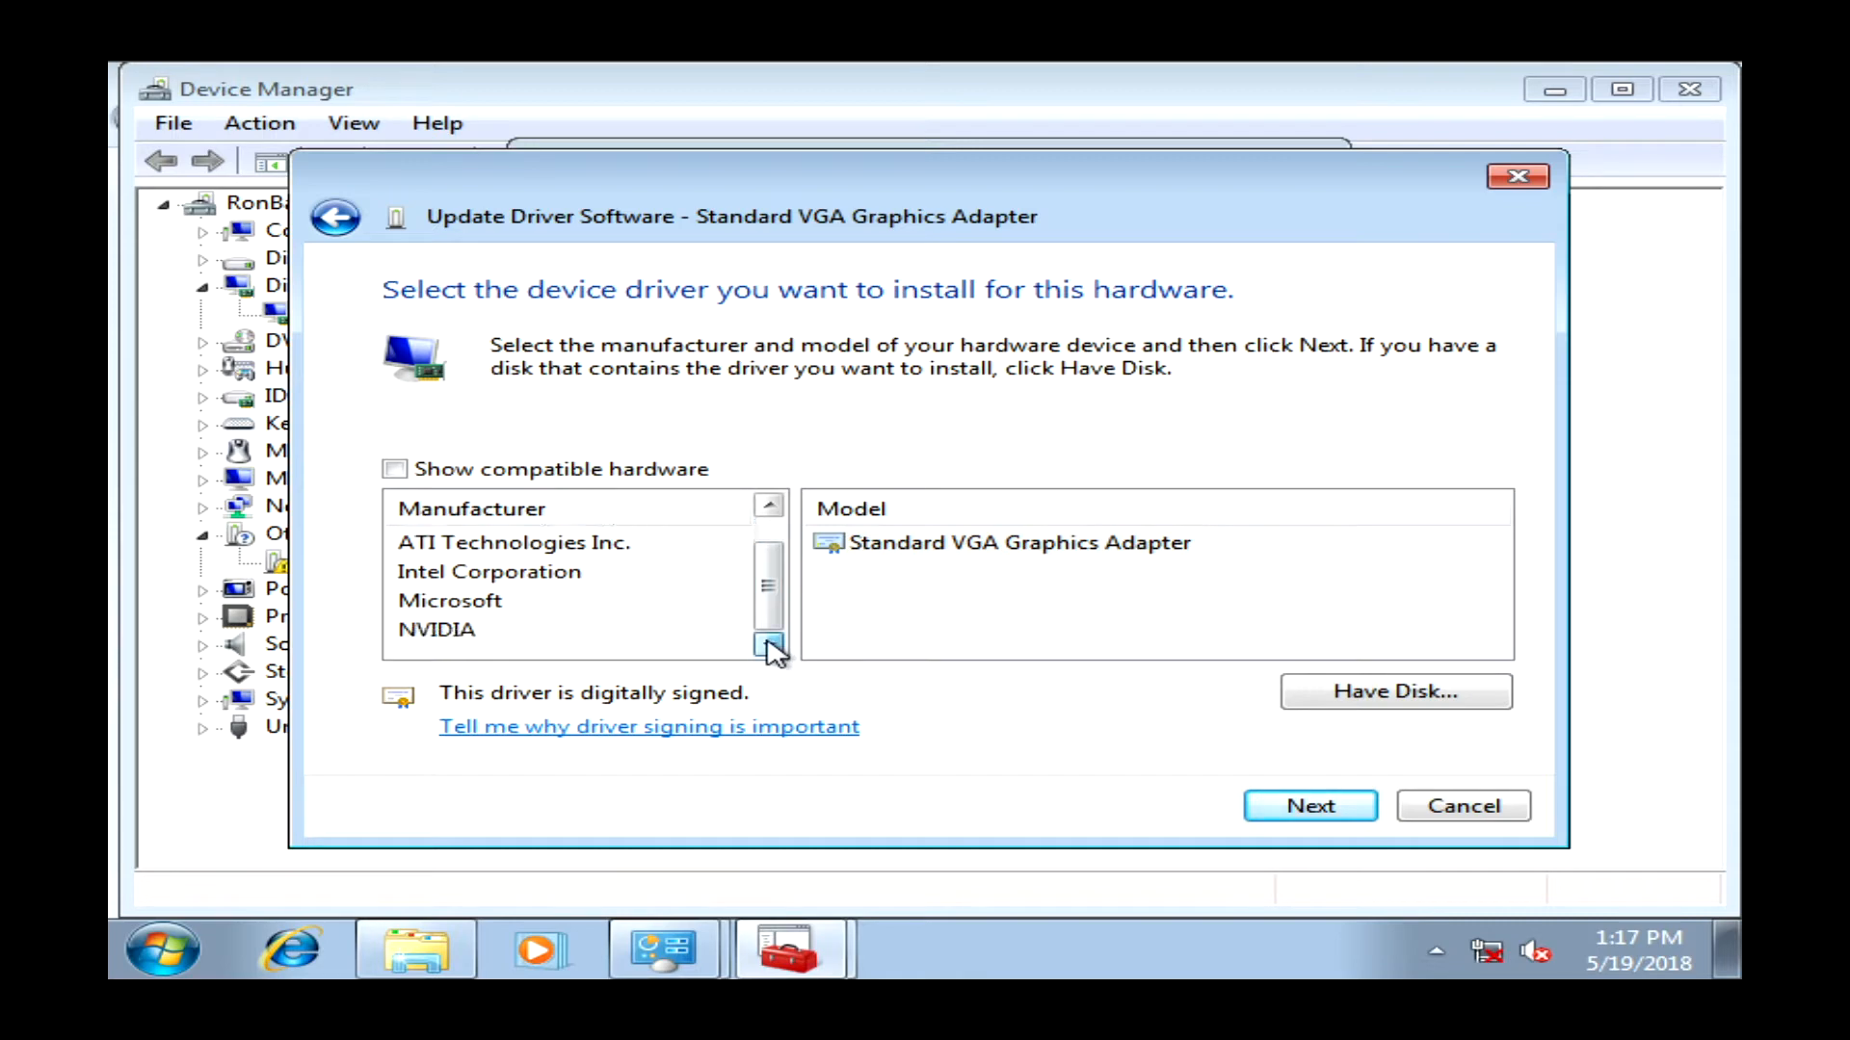
left_click(445, 631)
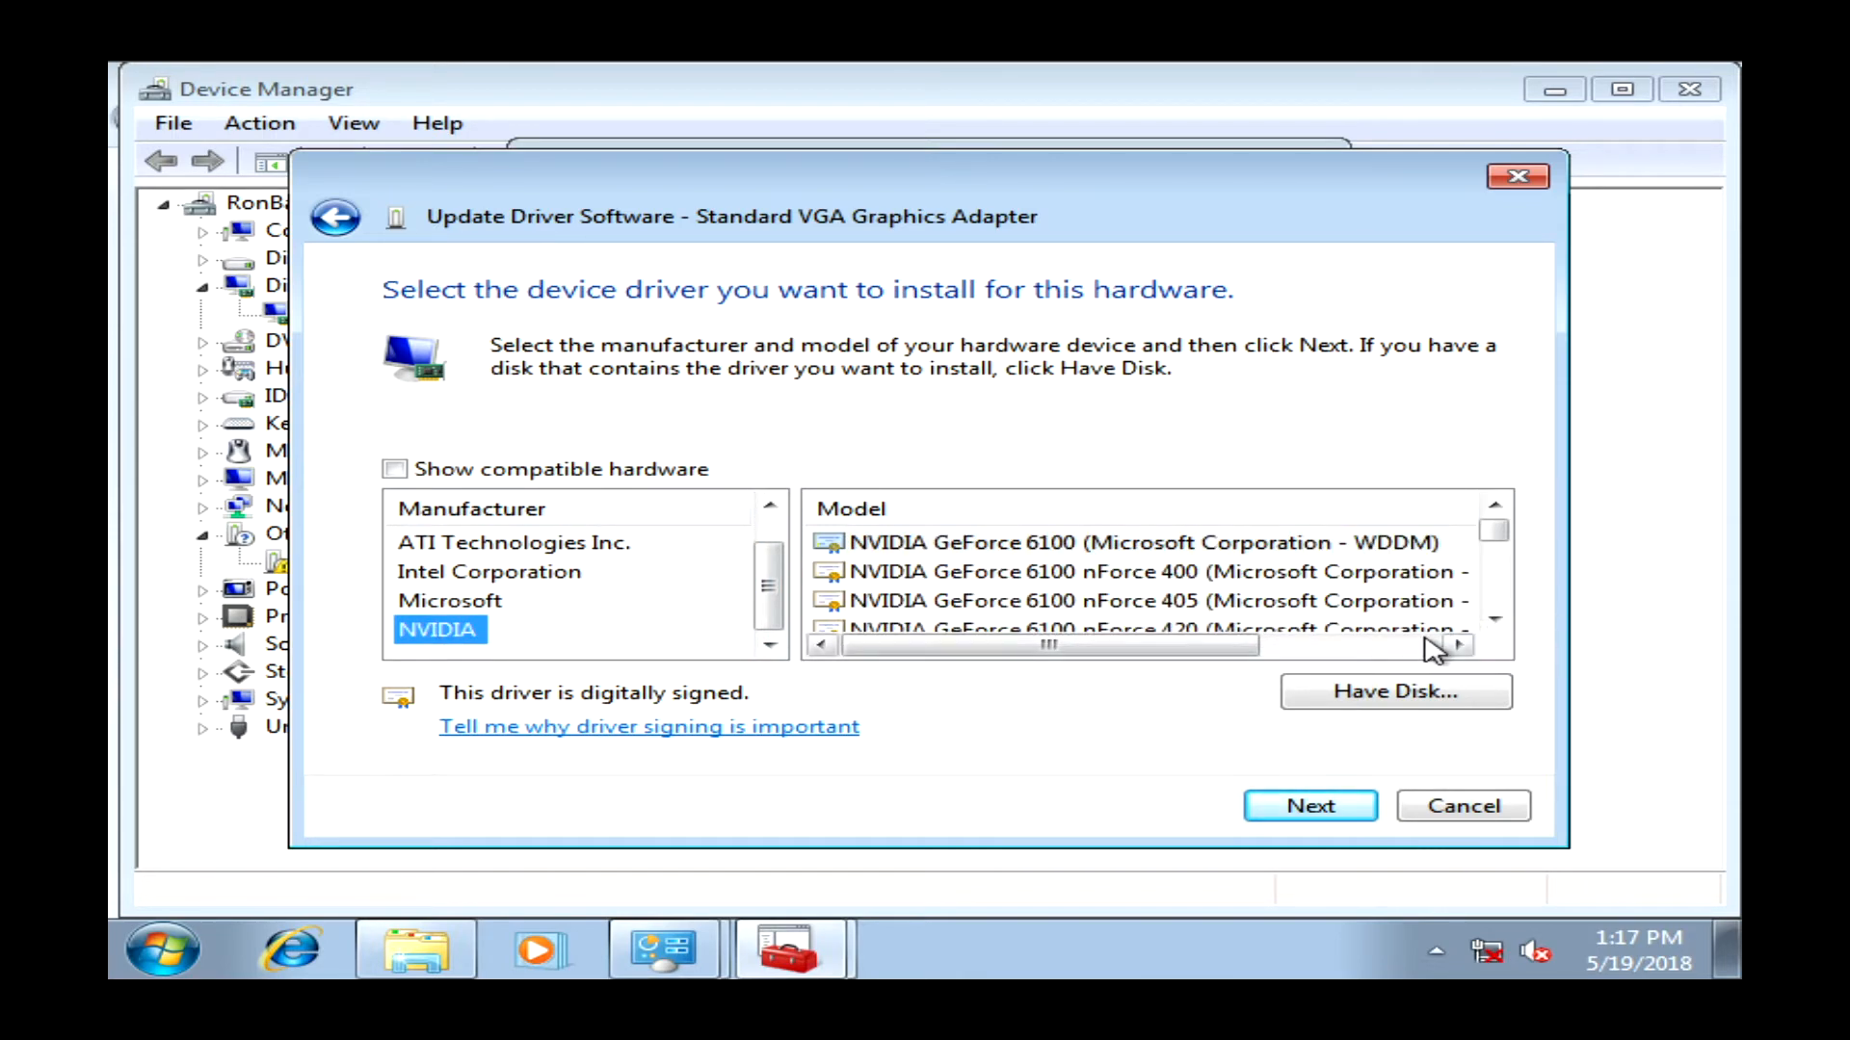
- Scroll through the NVIDIA GeForce models, find no GeForce 210, and cancel the wizard
left_click_drag(1484, 623, 1493, 620)
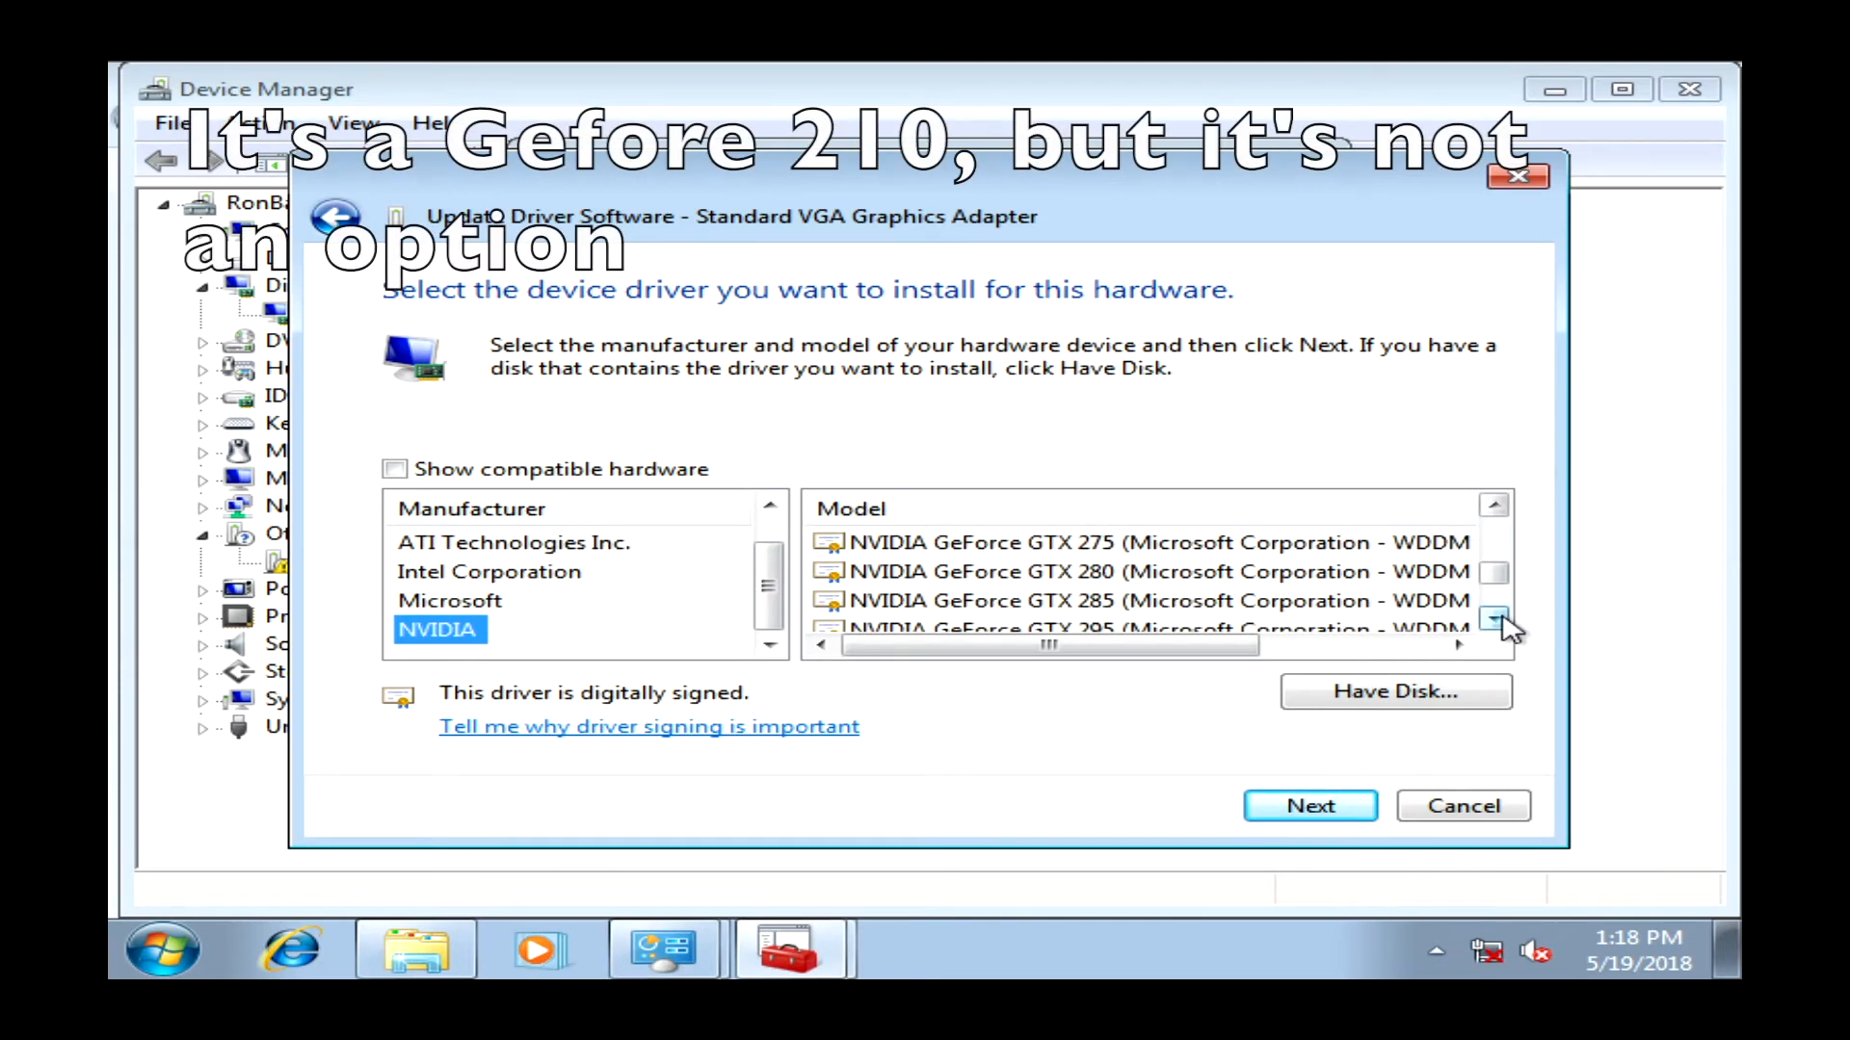
left_click(1464, 626)
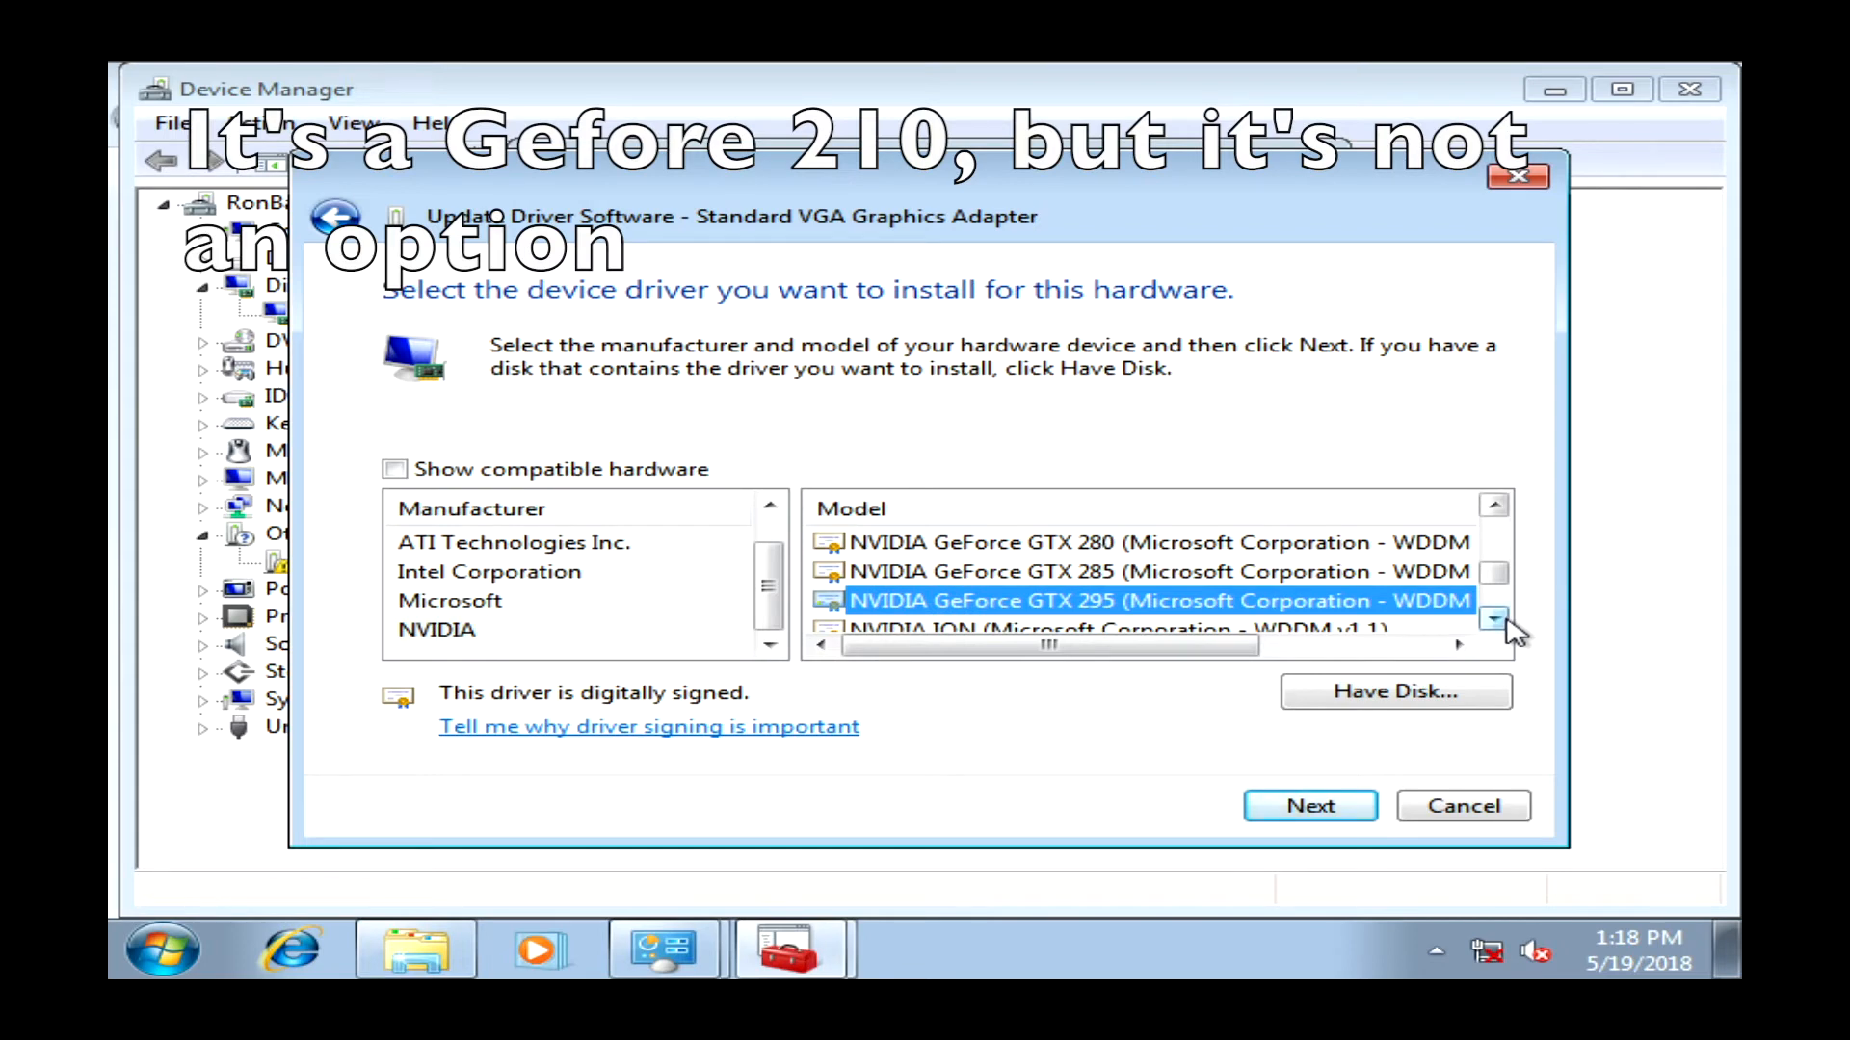
left_click(1505, 621)
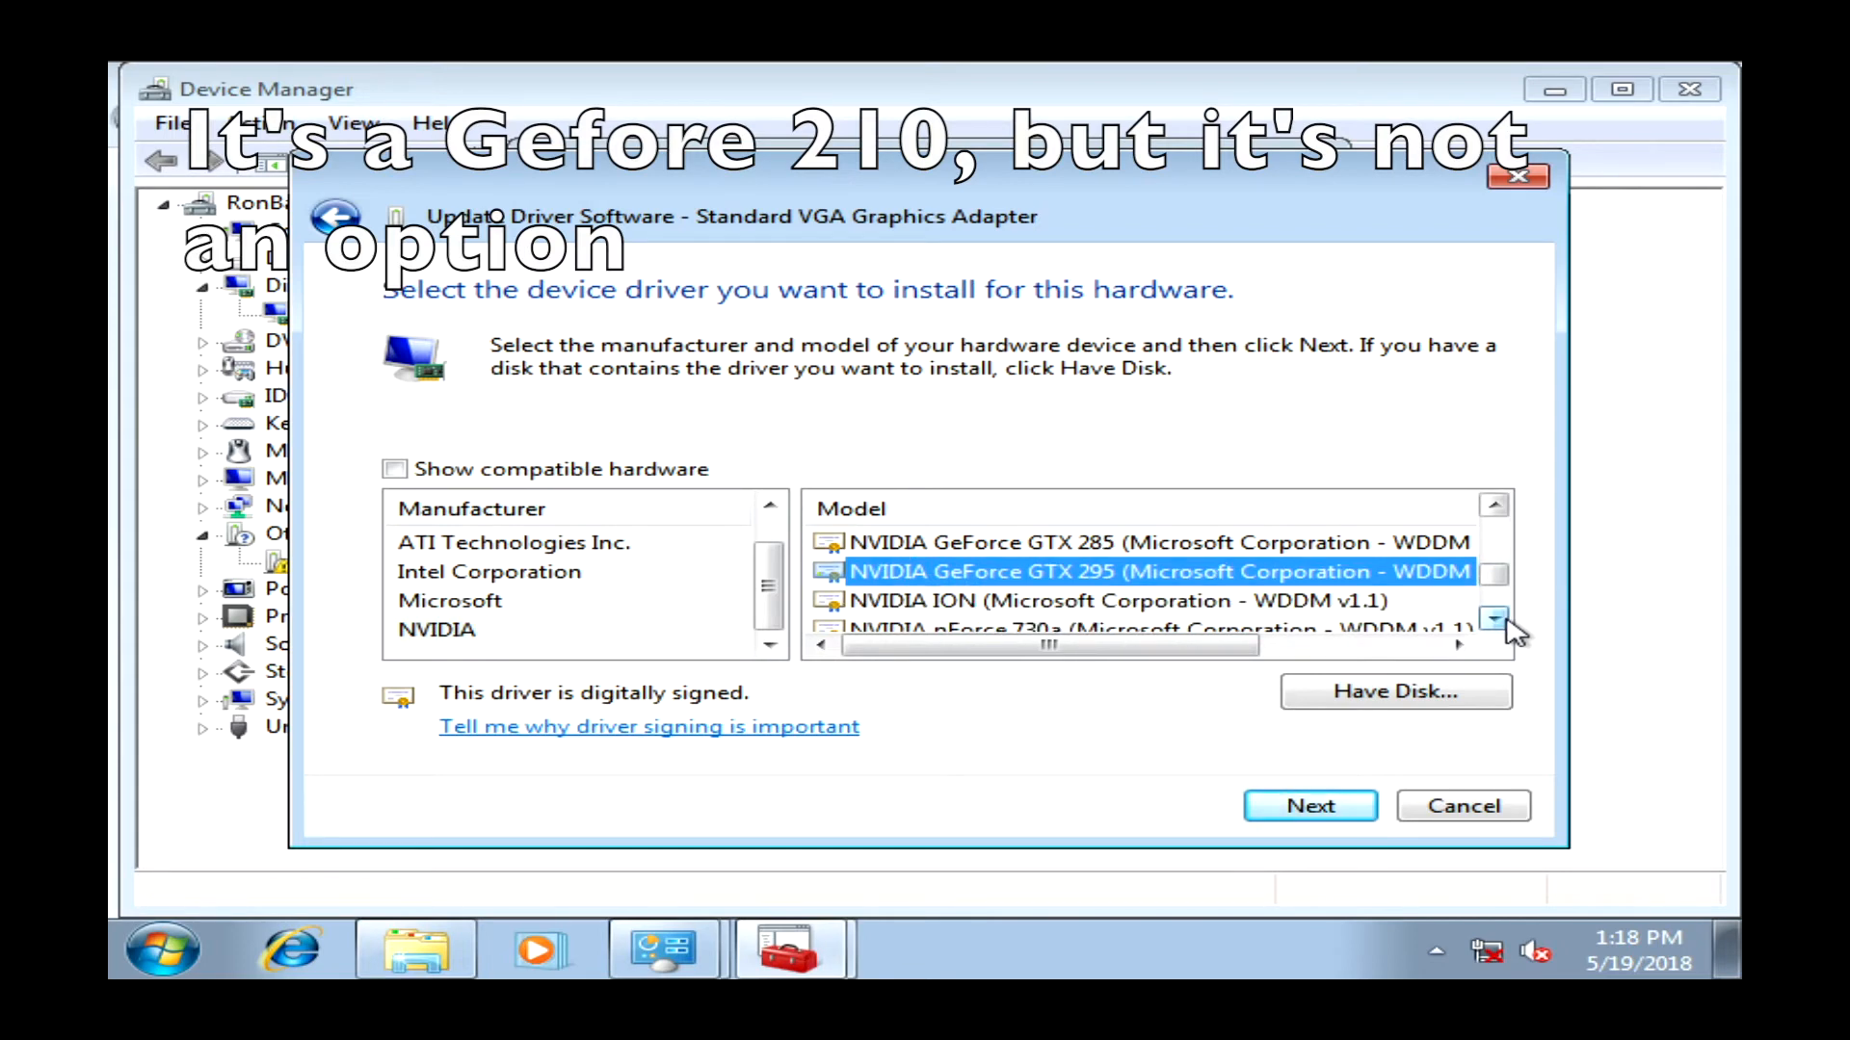
left_click(1494, 506)
double_click(1494, 506)
left_click_drag(1494, 506, 1494, 506)
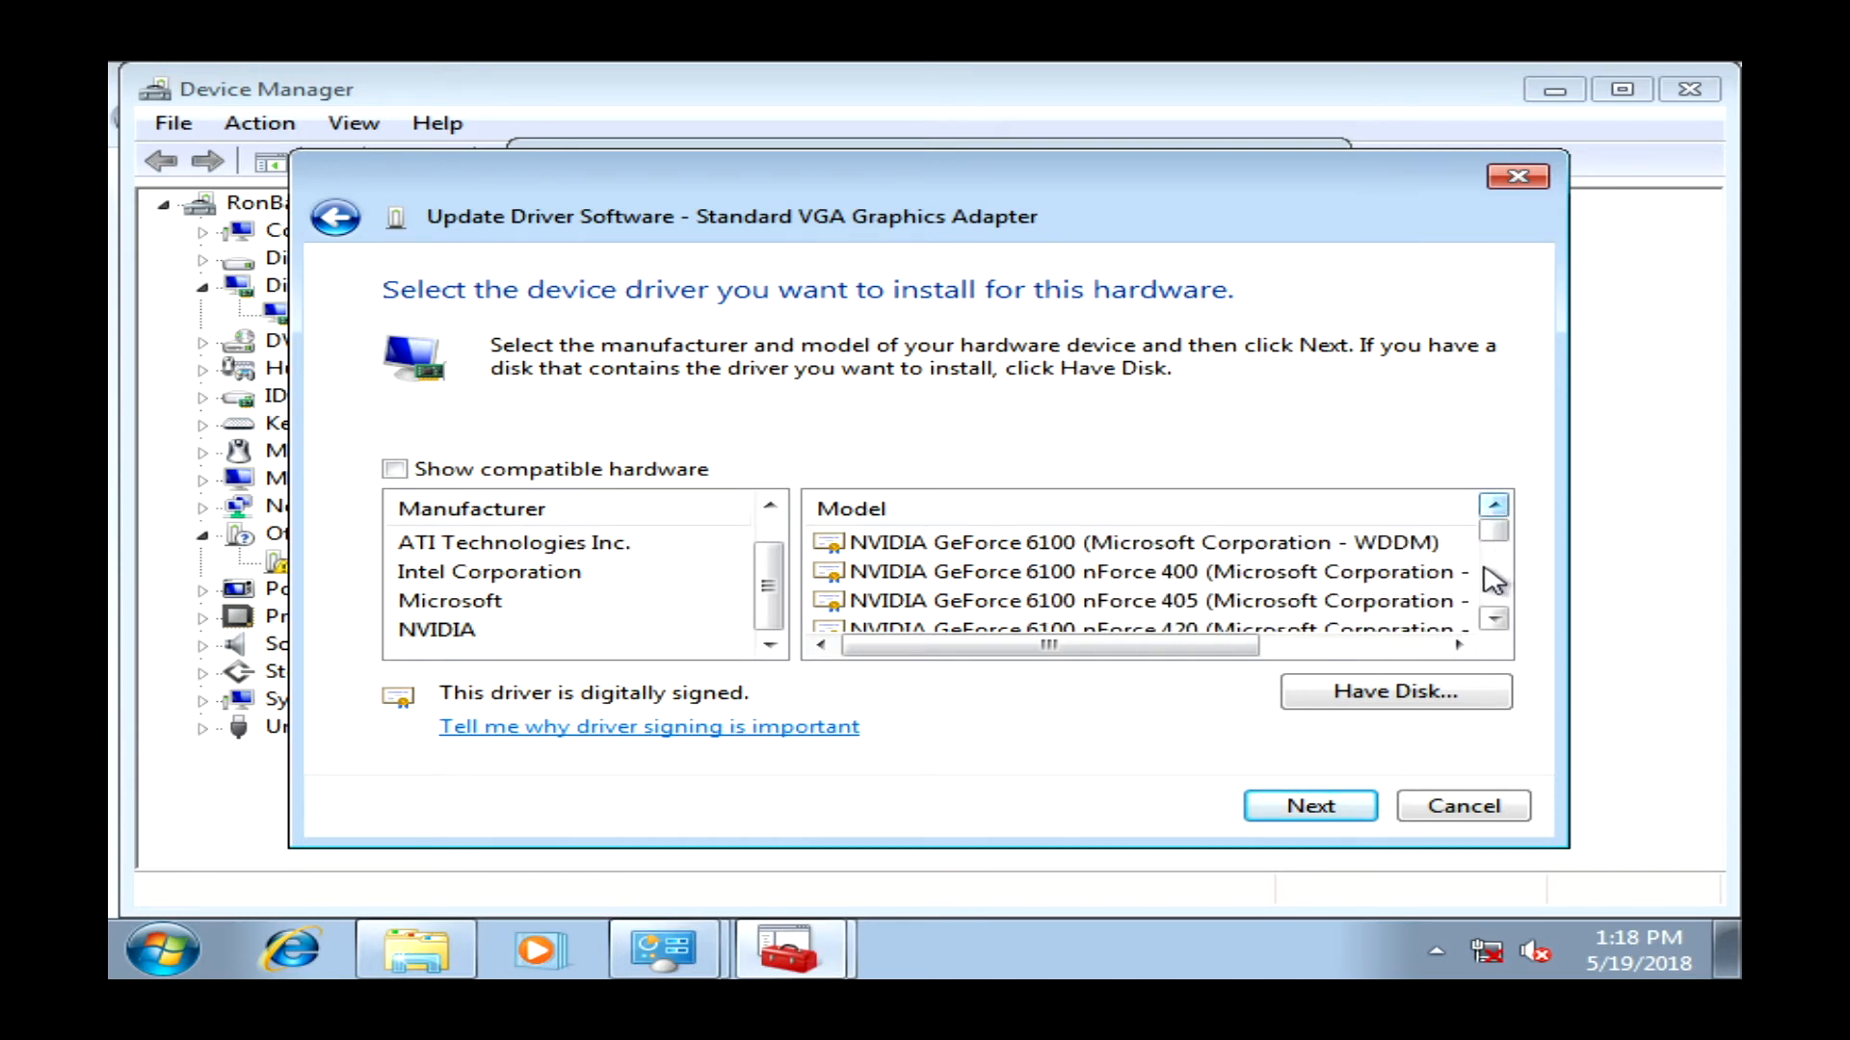
left_click(1494, 618)
left_click(1494, 618)
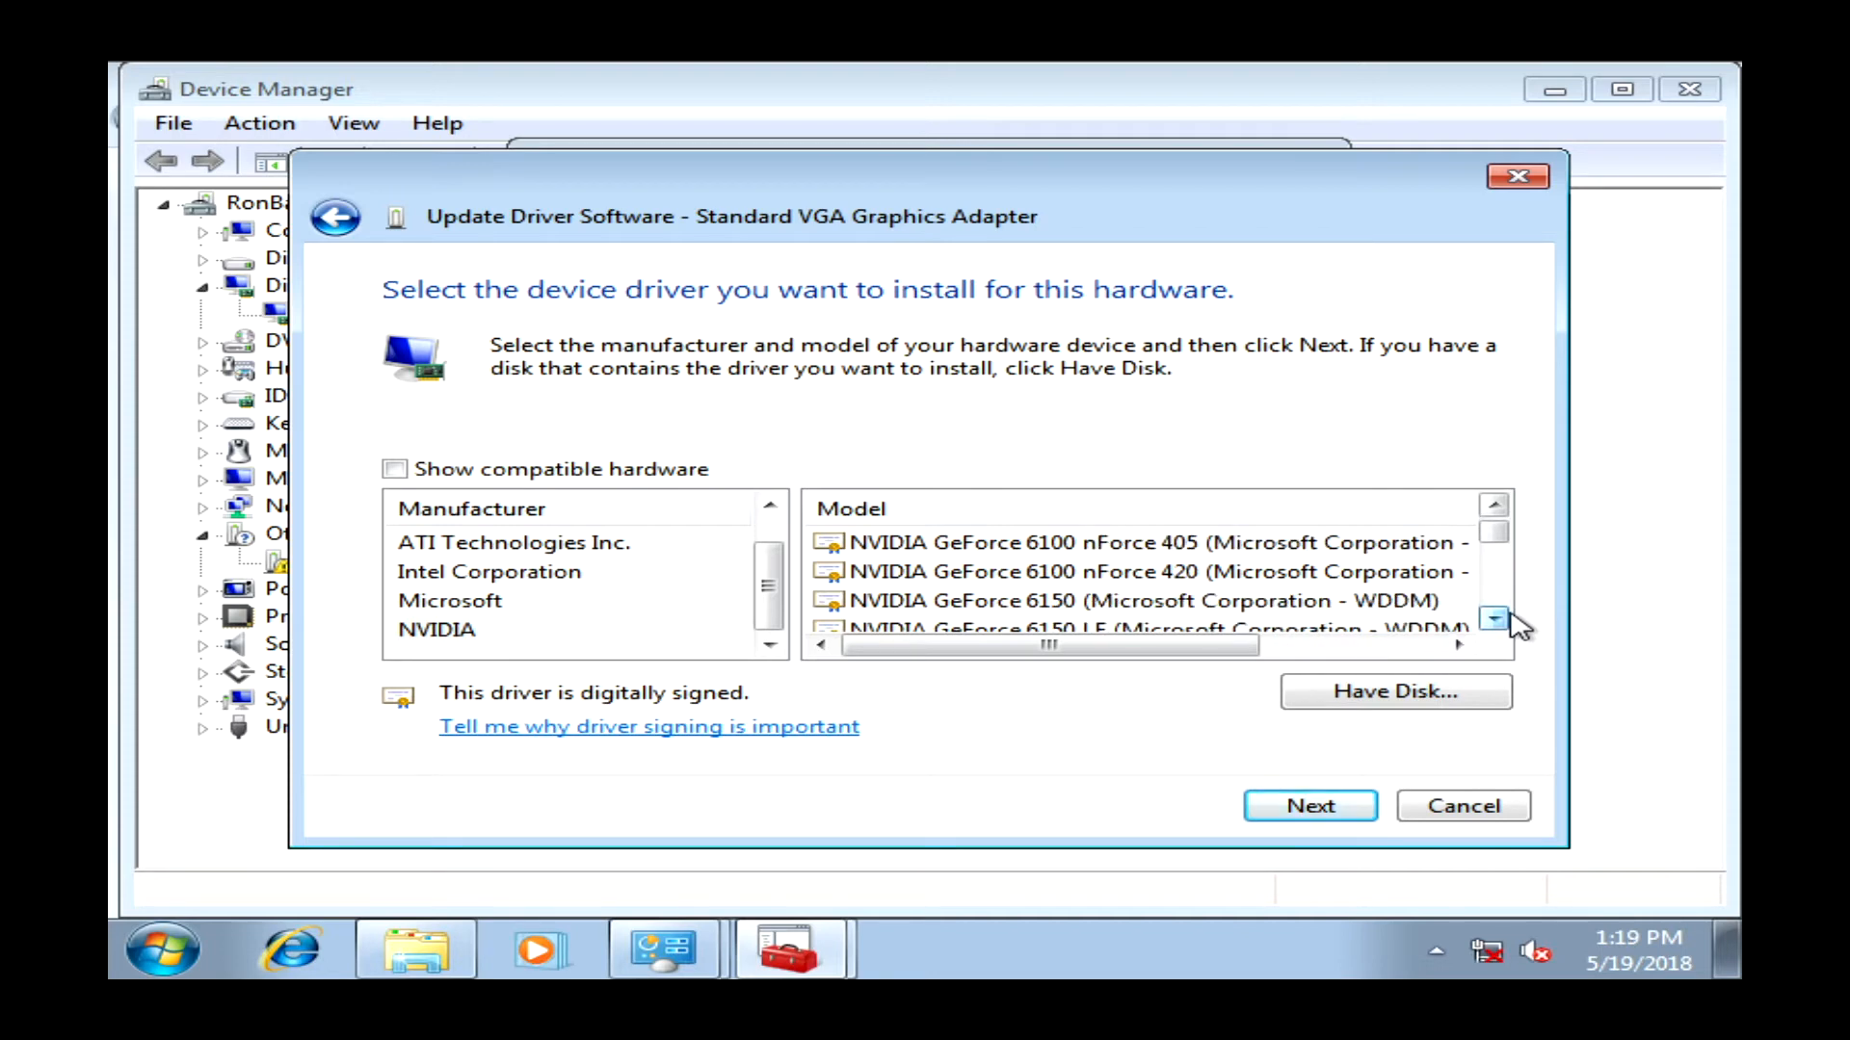
left_click(1495, 618)
left_click(1495, 619)
left_click(1494, 618)
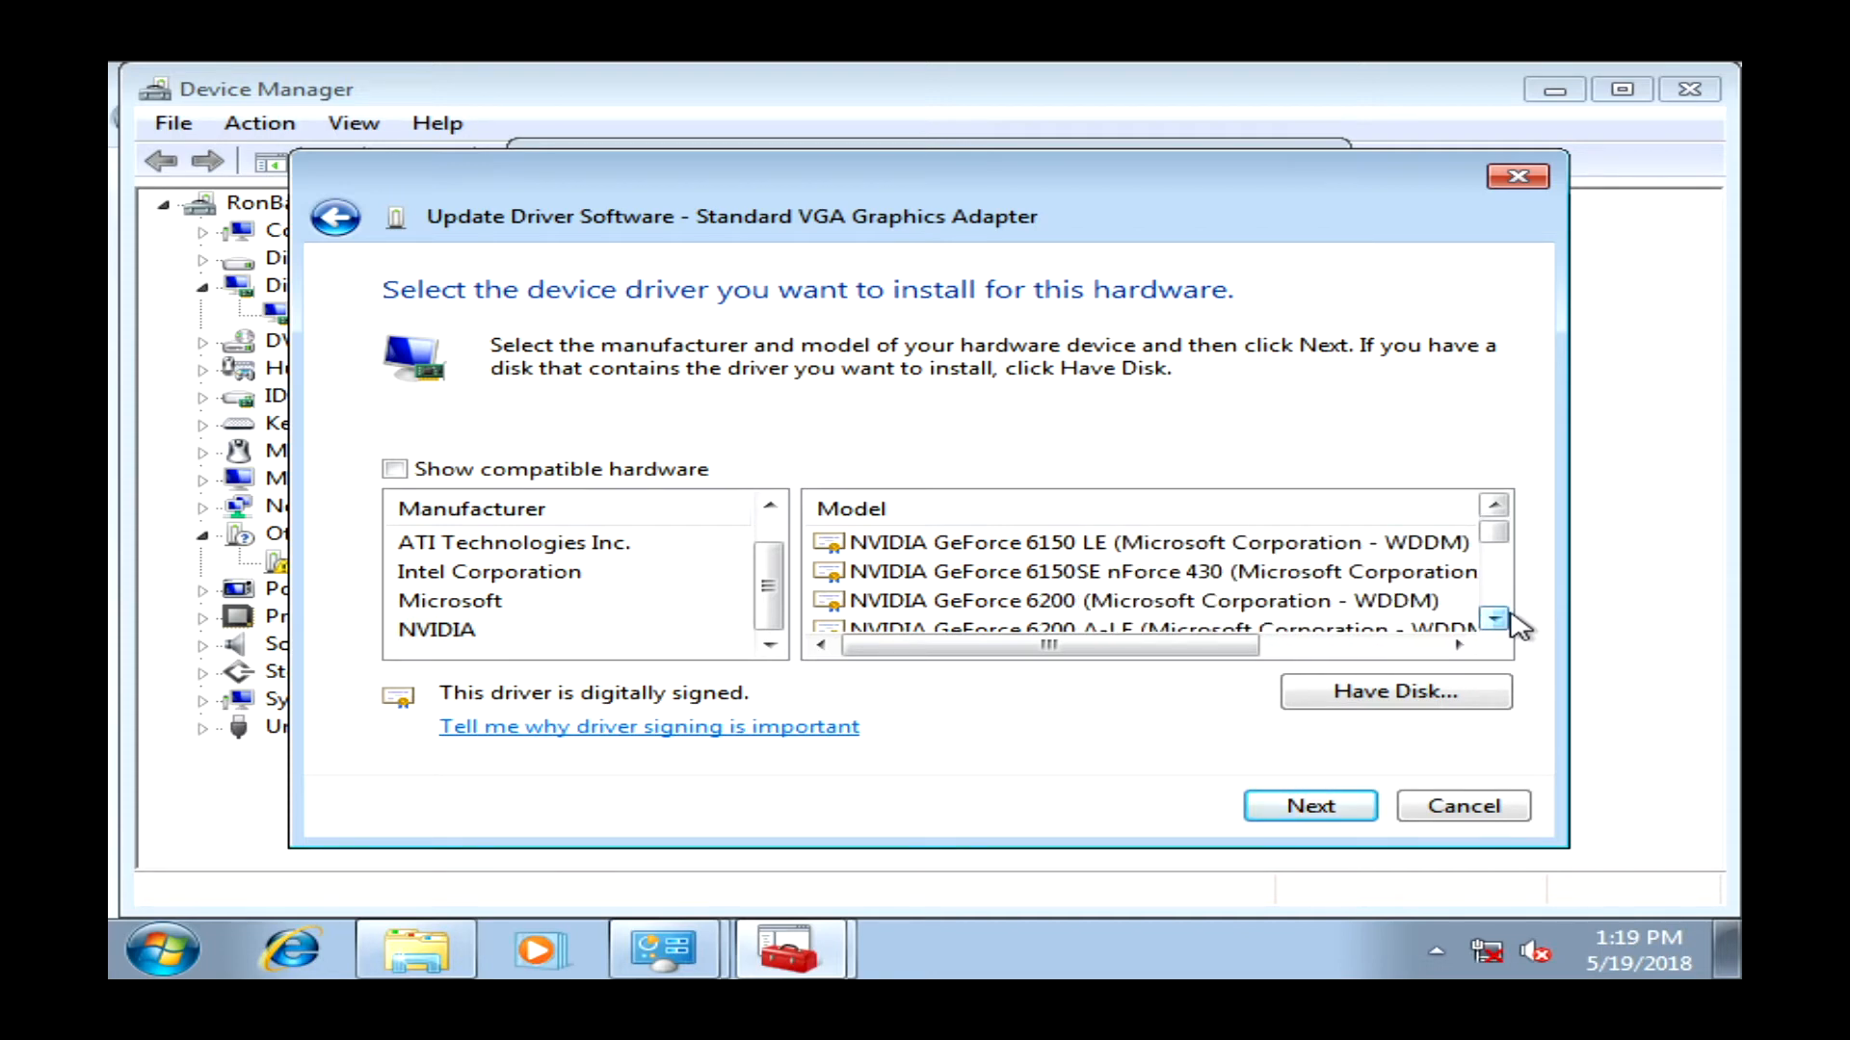
left_click(1220, 573)
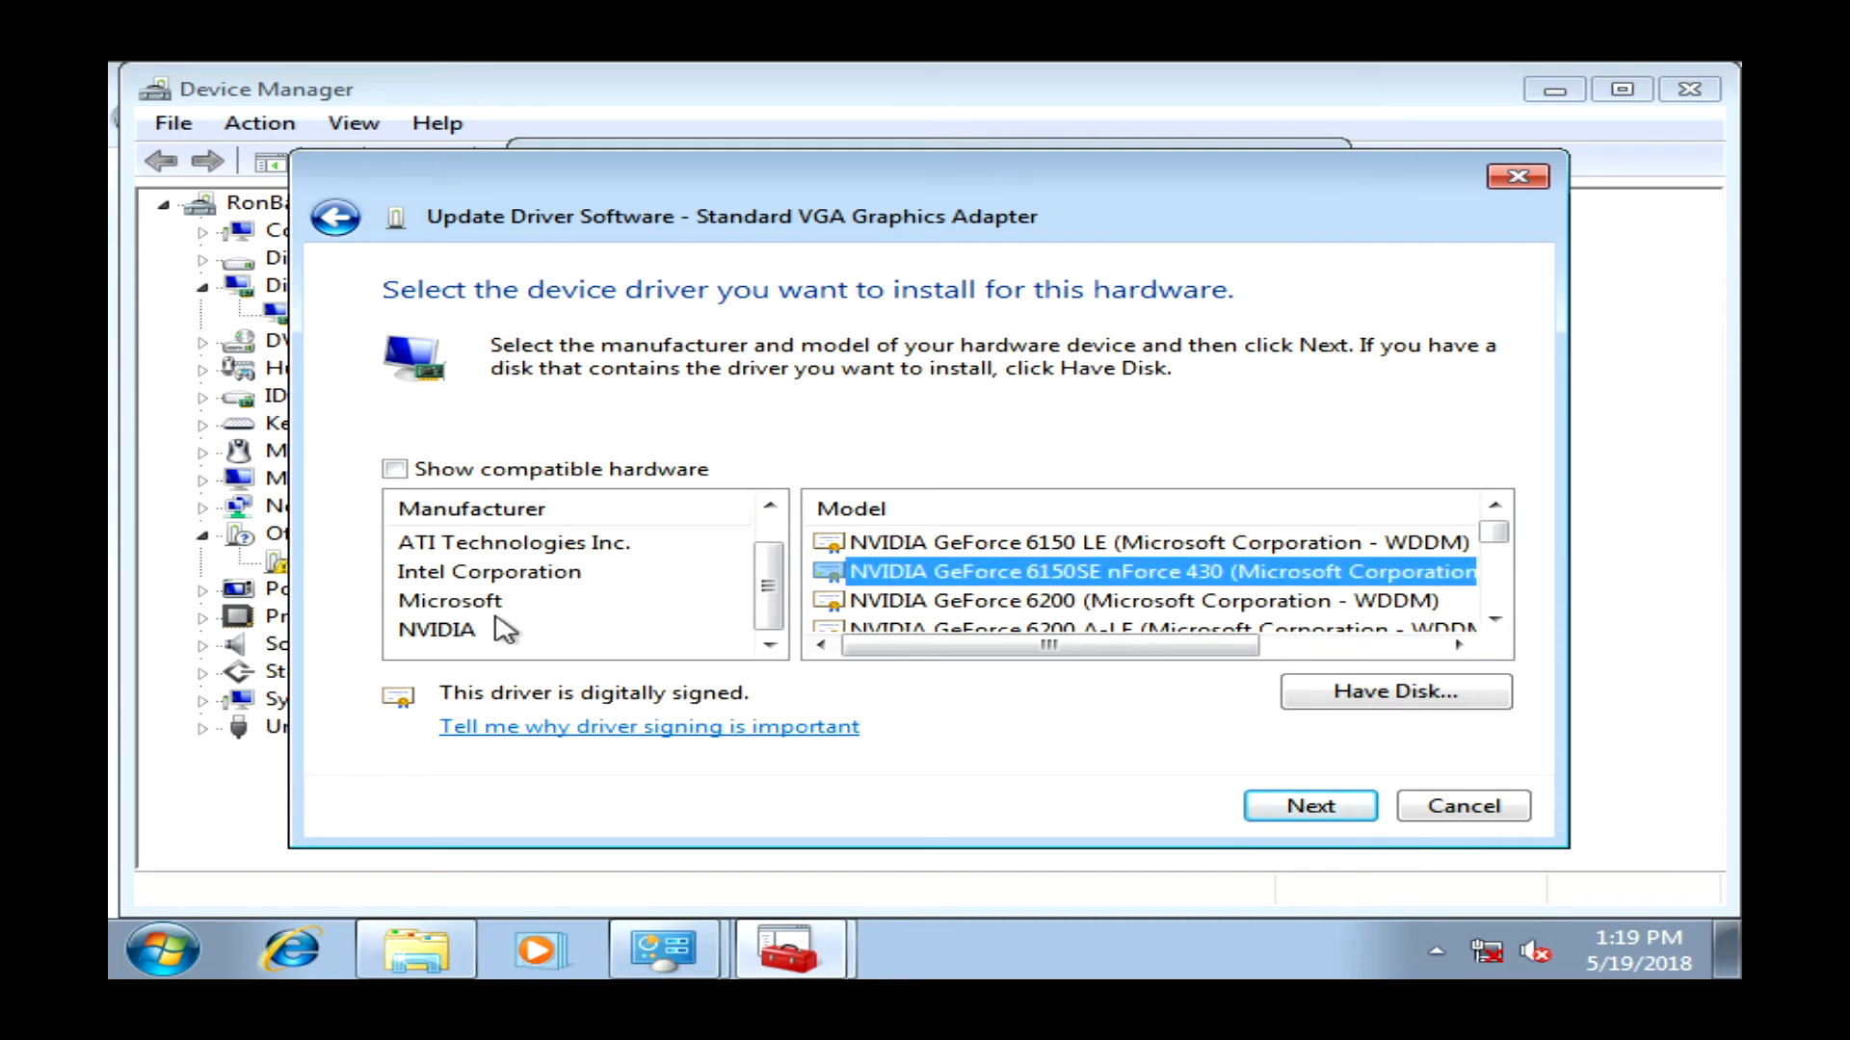
left_click(1468, 817)
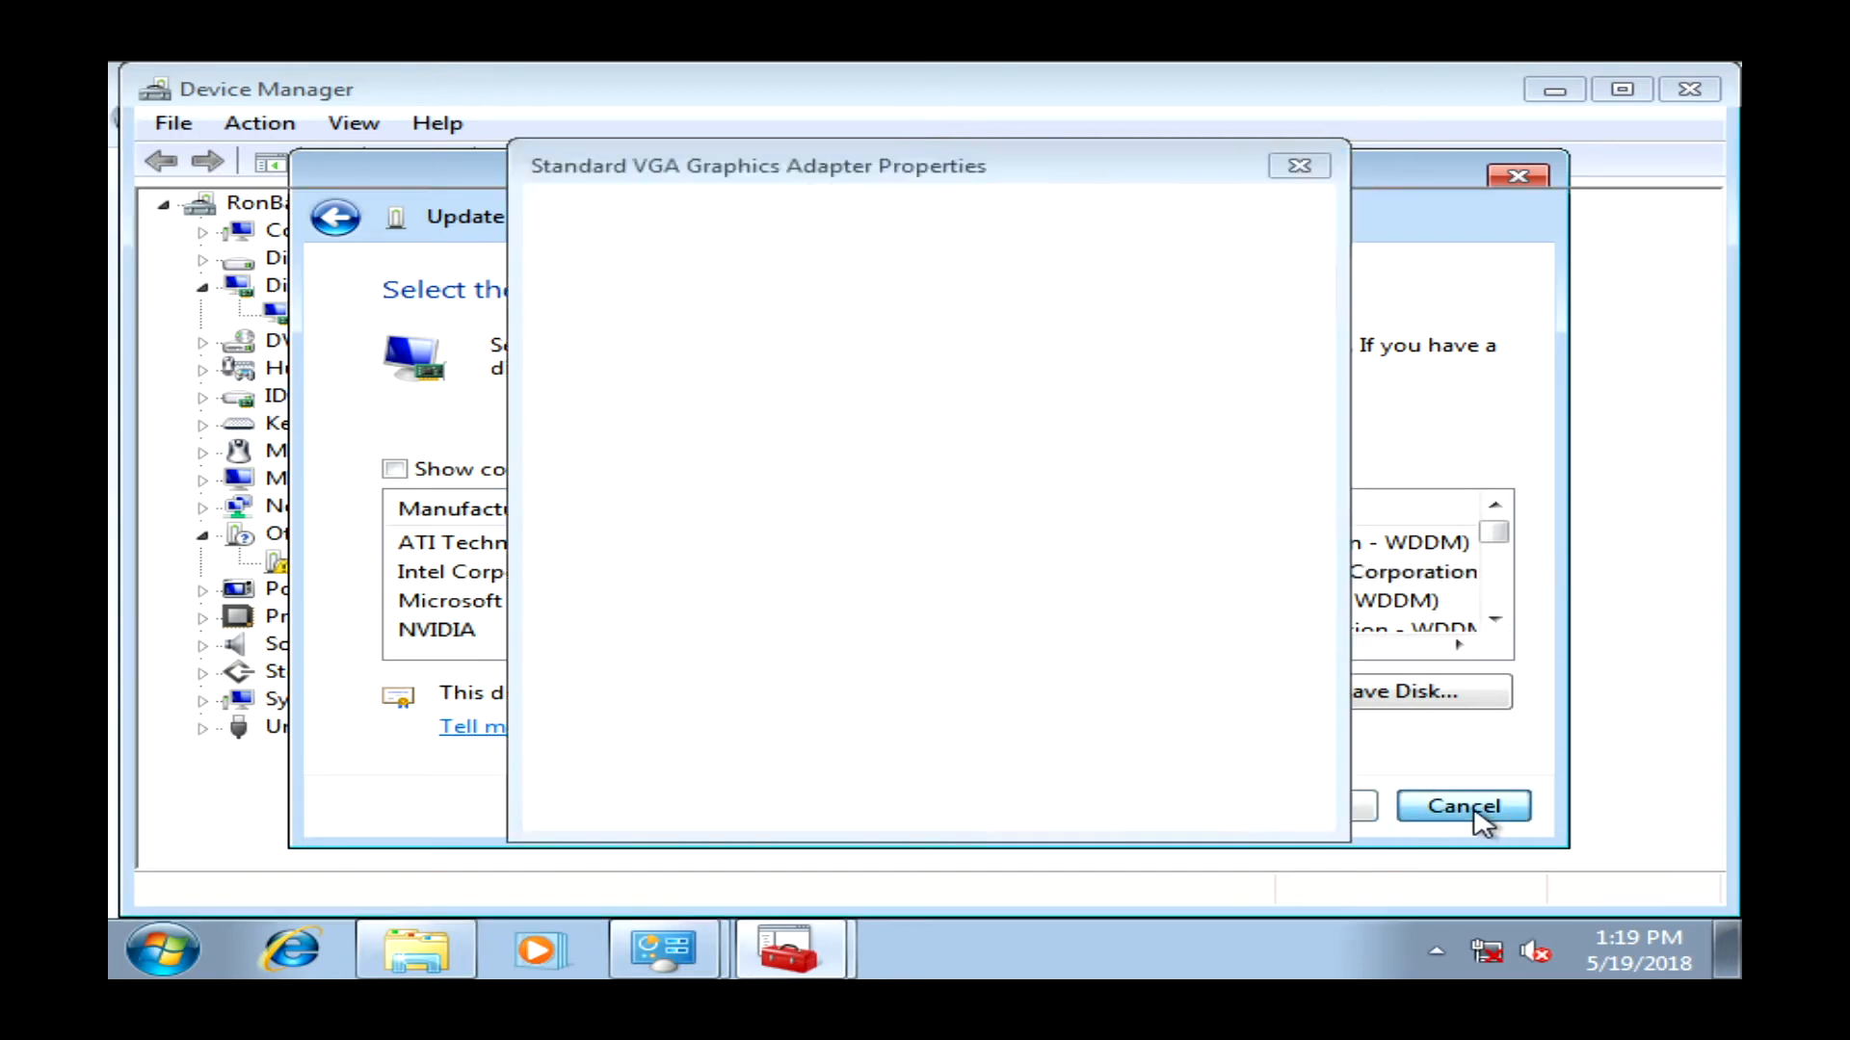
- Close the VGA adapter properties and view the (CEWL 1) device's driver page, reporting Code 28
left_click(1316, 805)
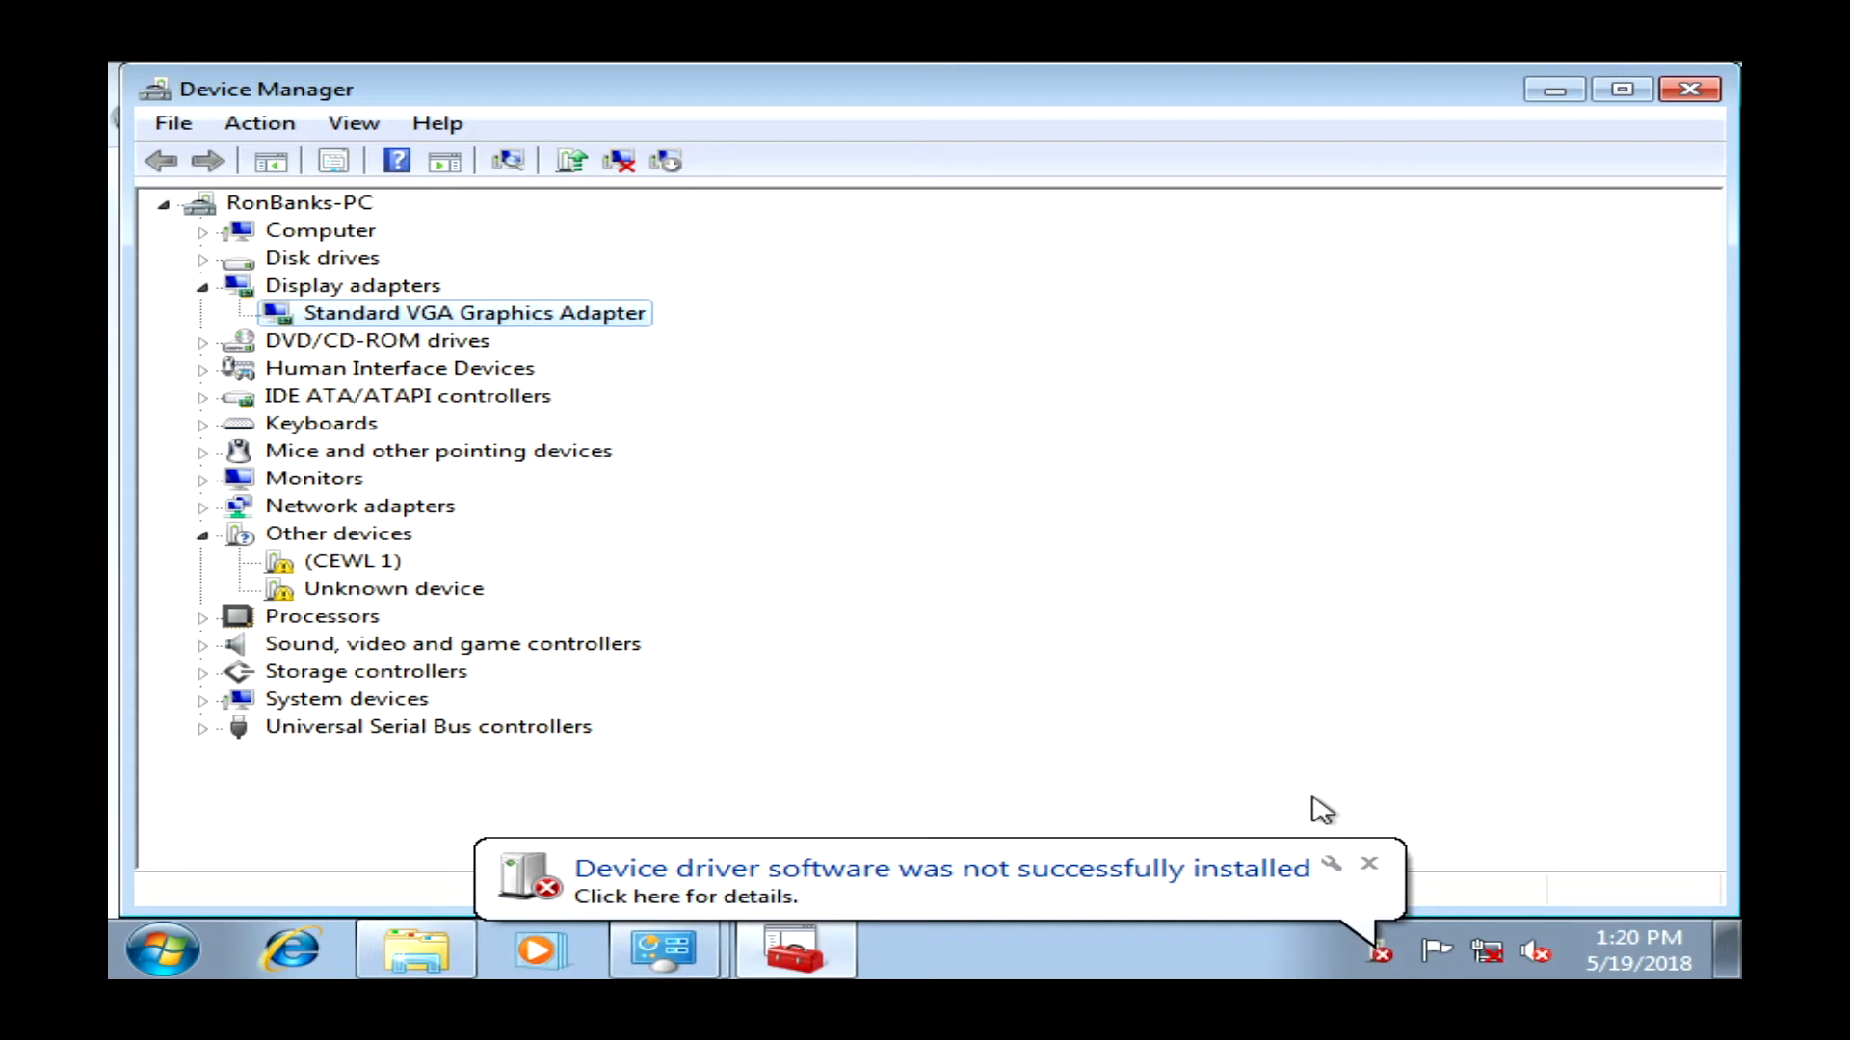
key("Up")
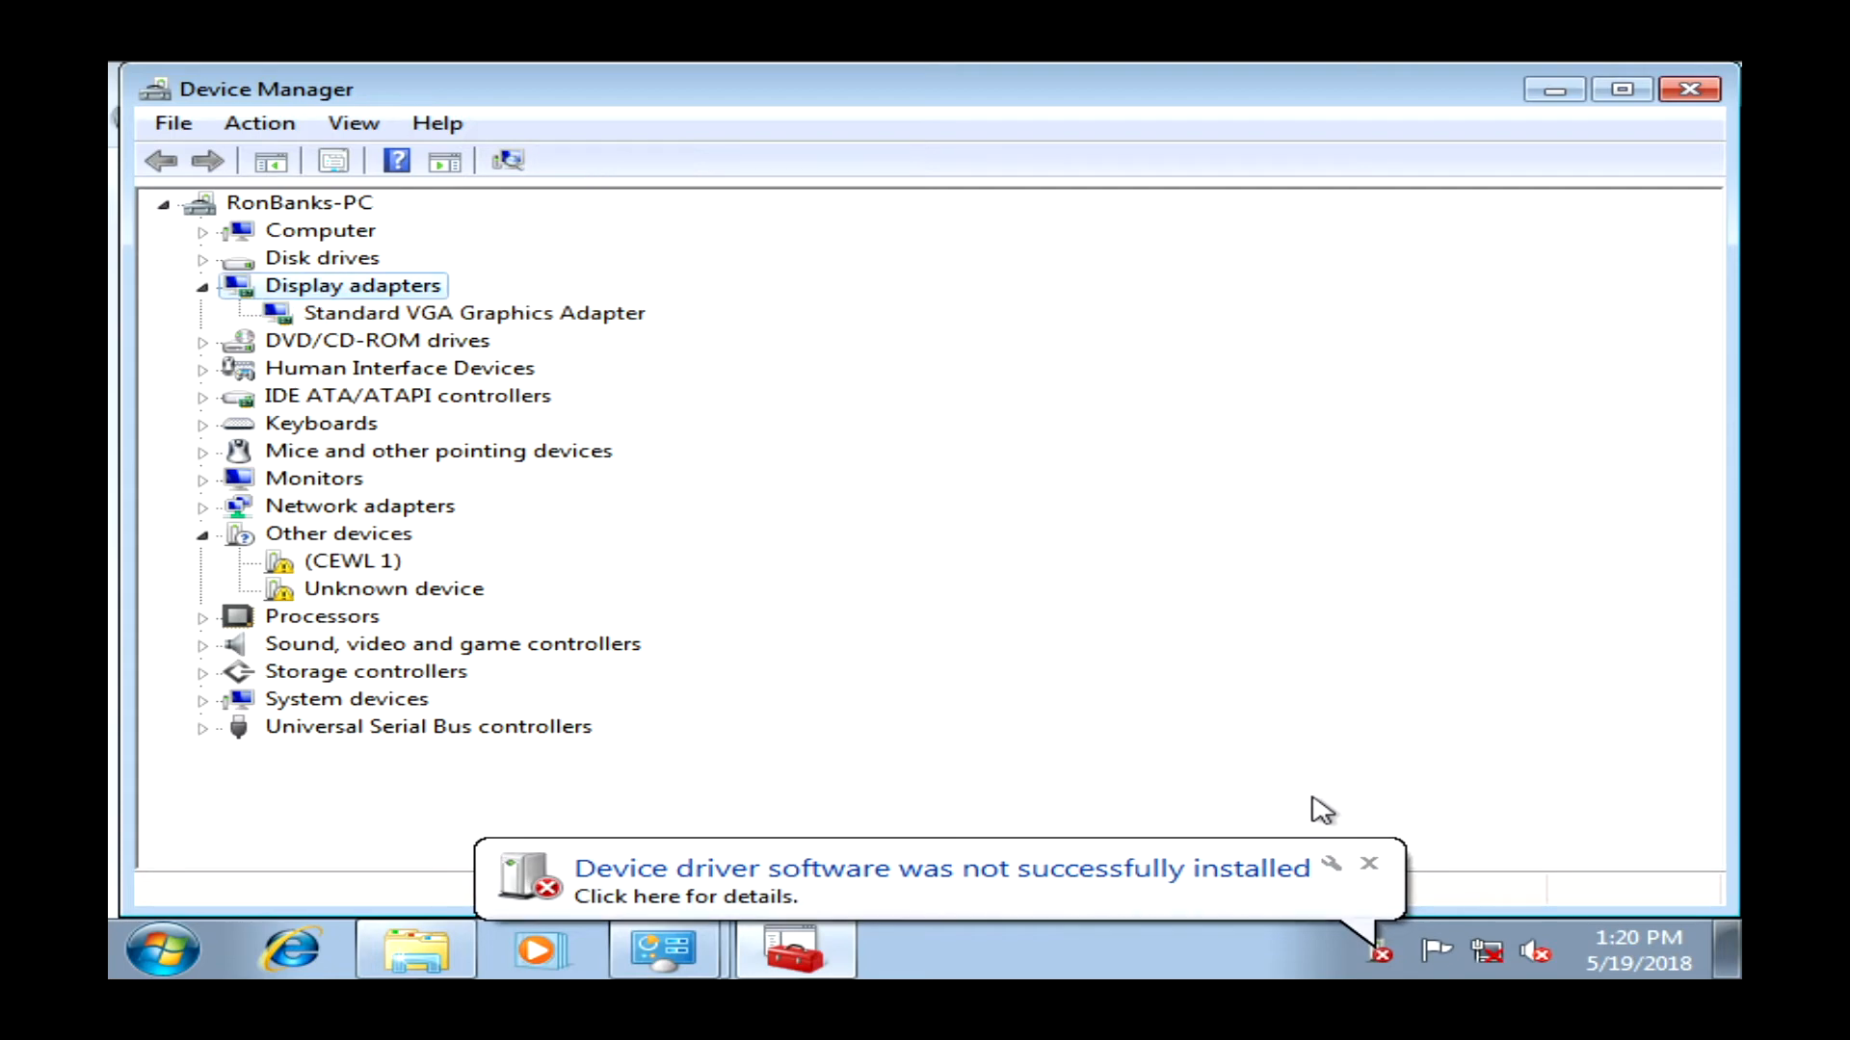
right_click(366, 556)
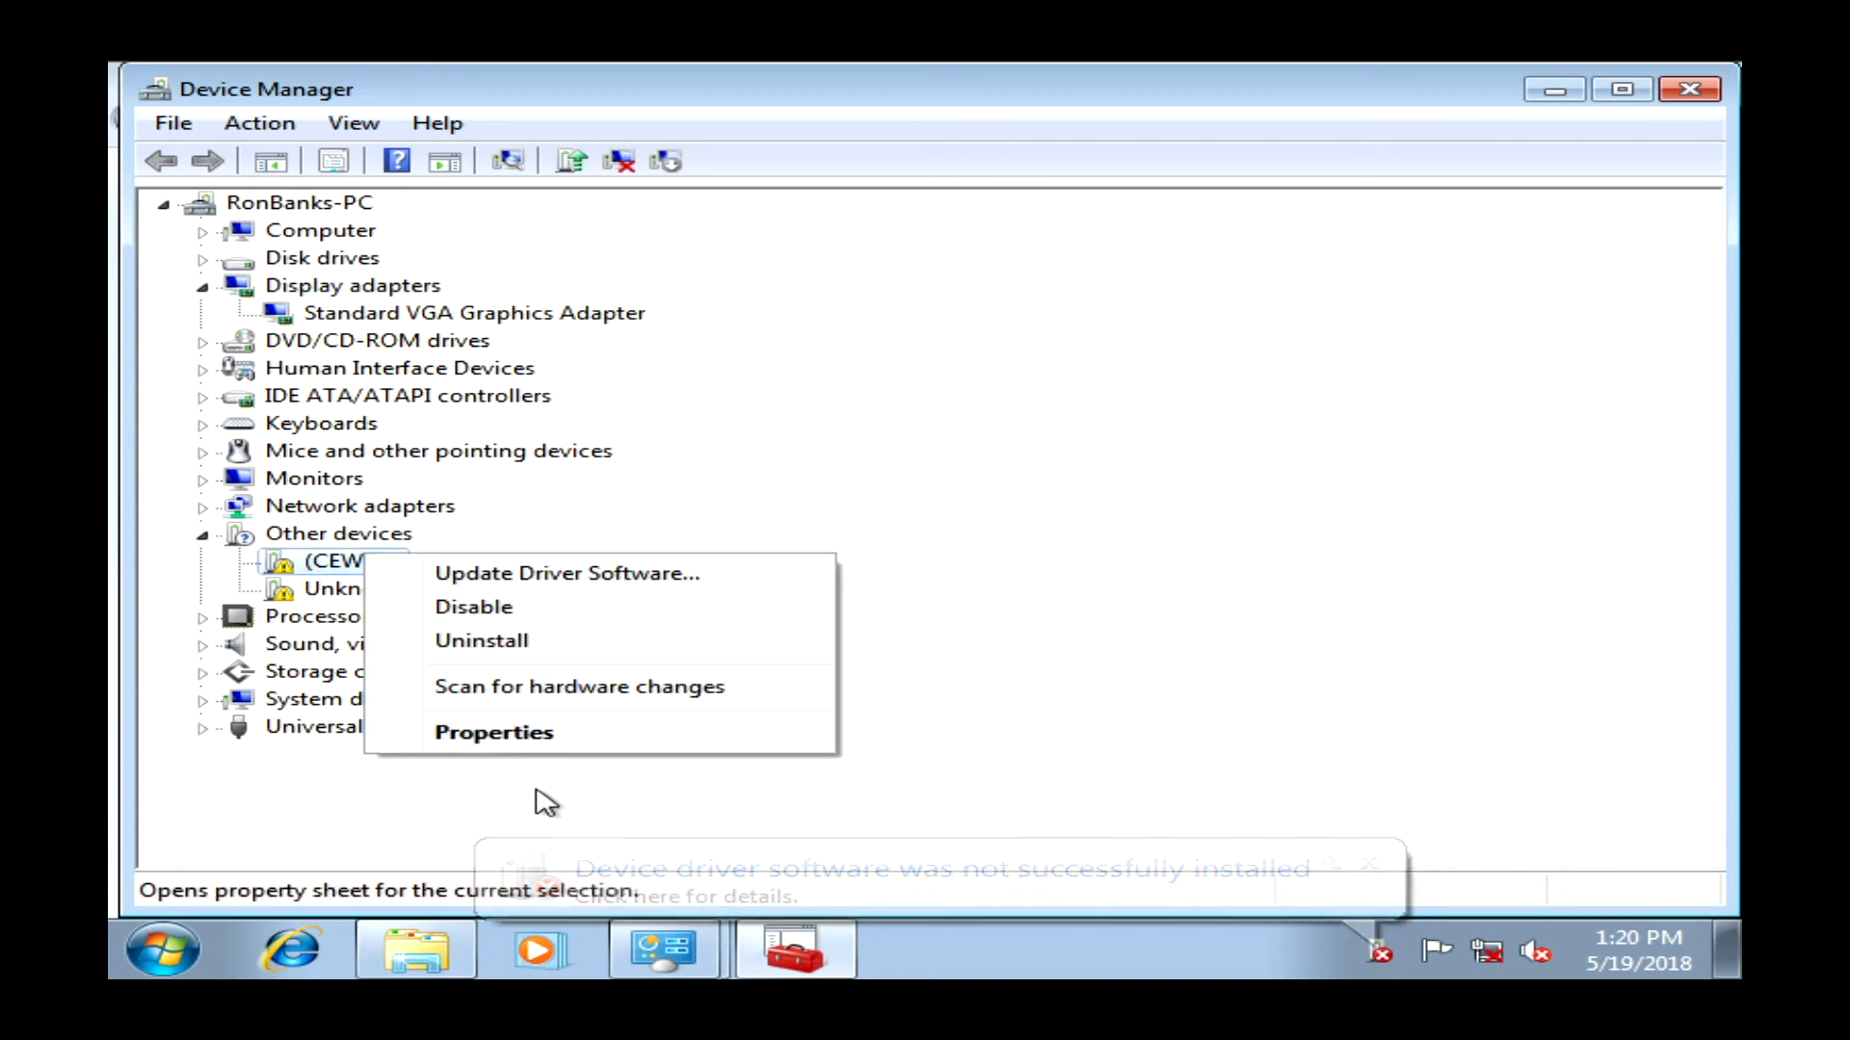
left_click(531, 742)
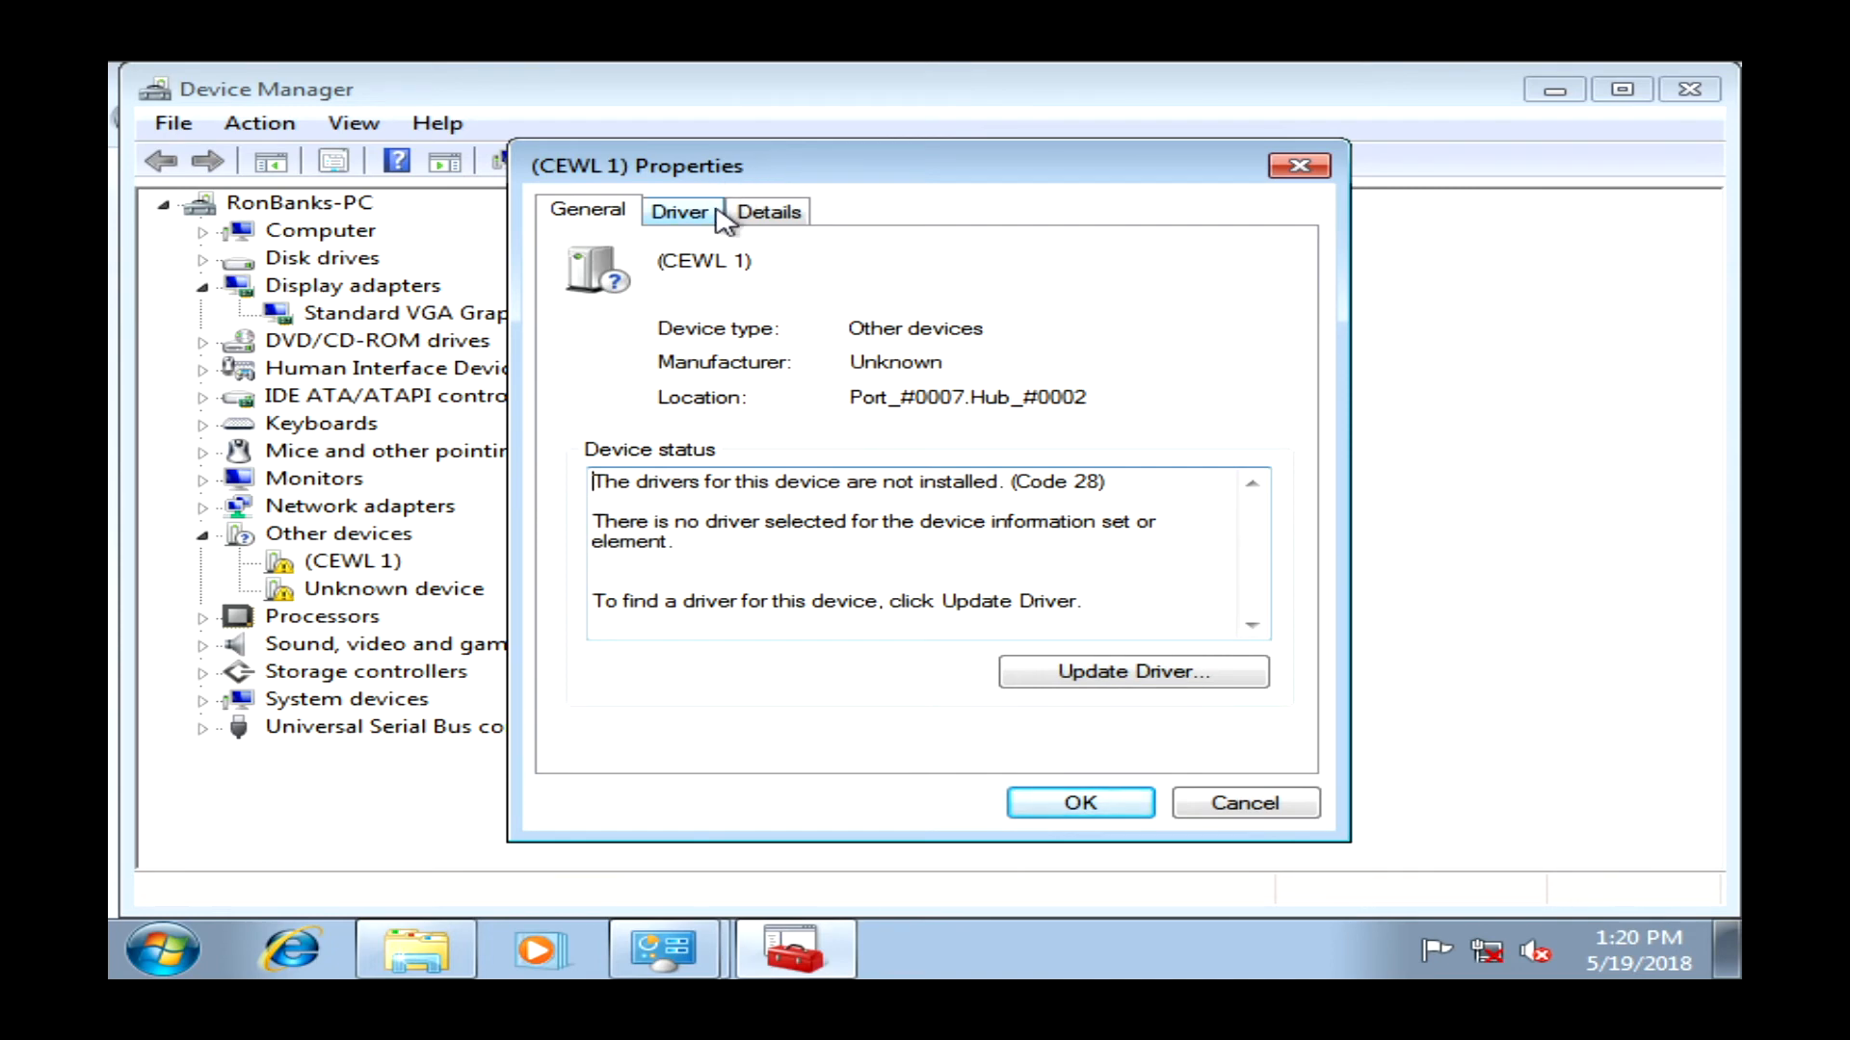
left_click(686, 211)
- Start a manual driver update for (CEWL 1), choosing Network adapters as the device type
left_click(711, 554)
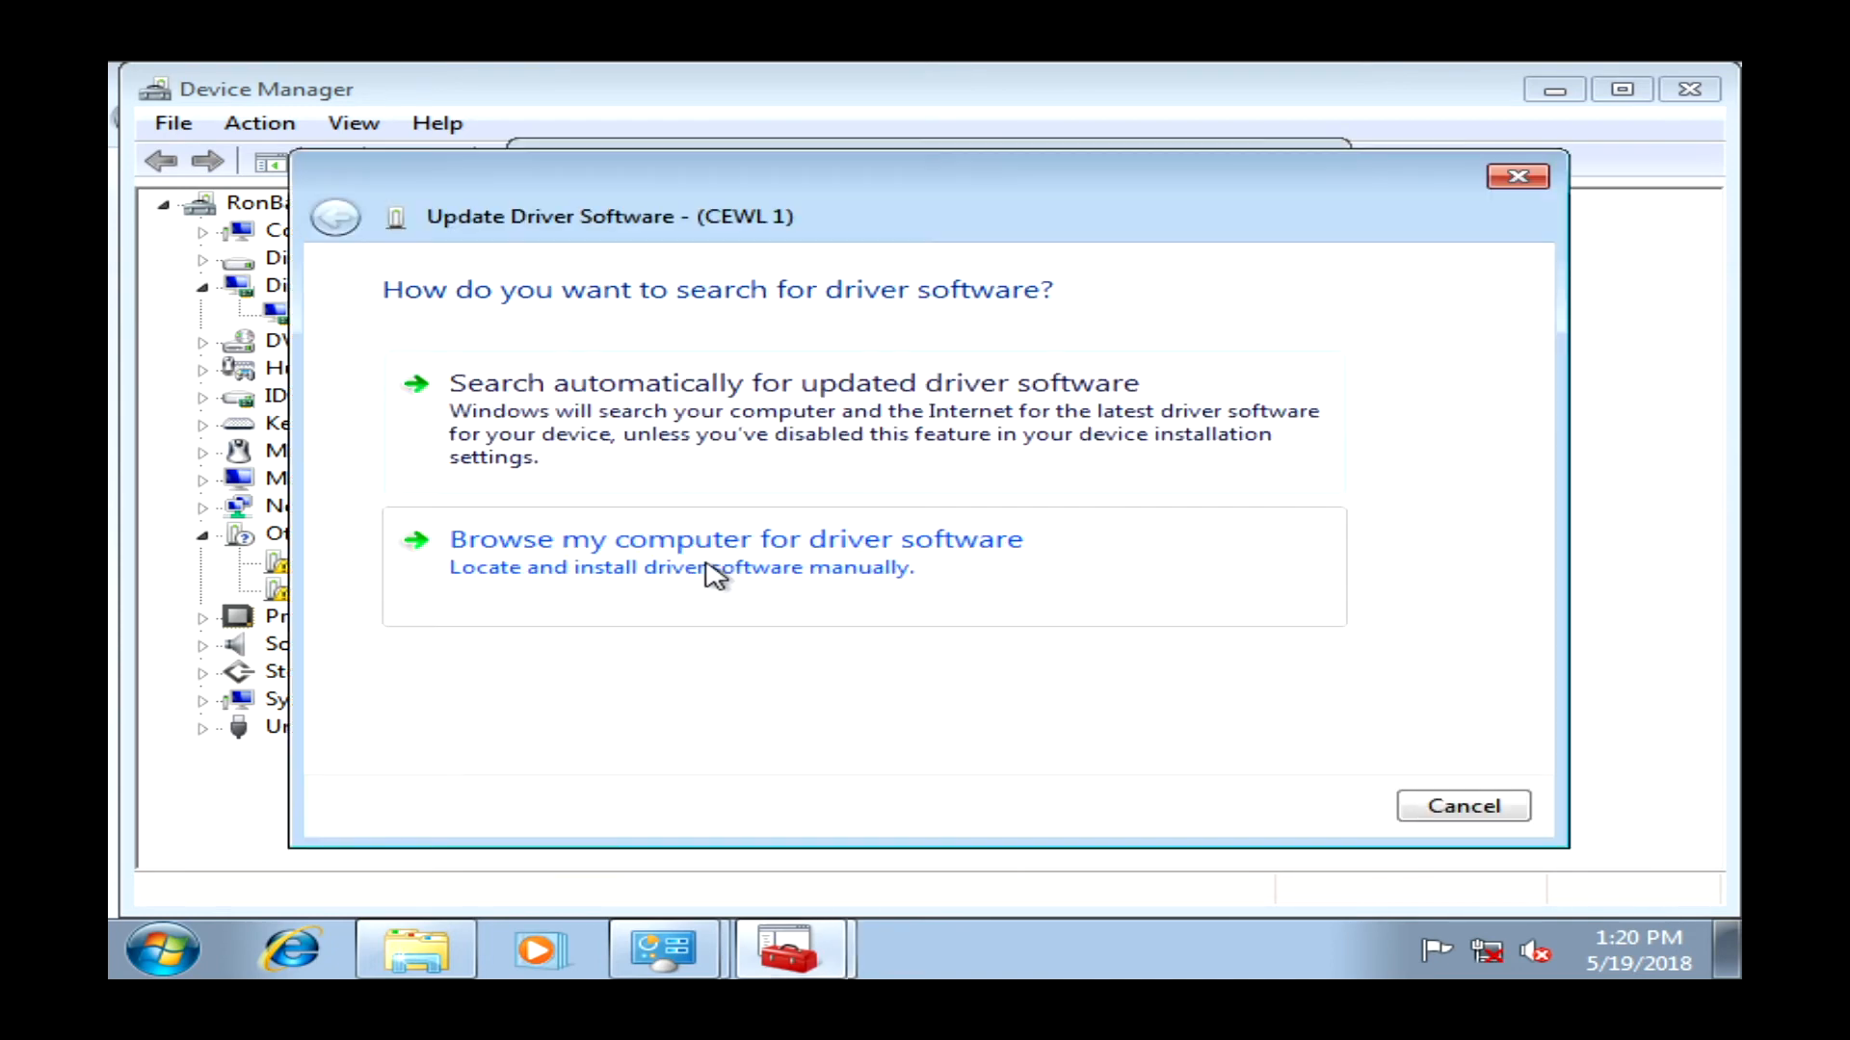
left_click(710, 568)
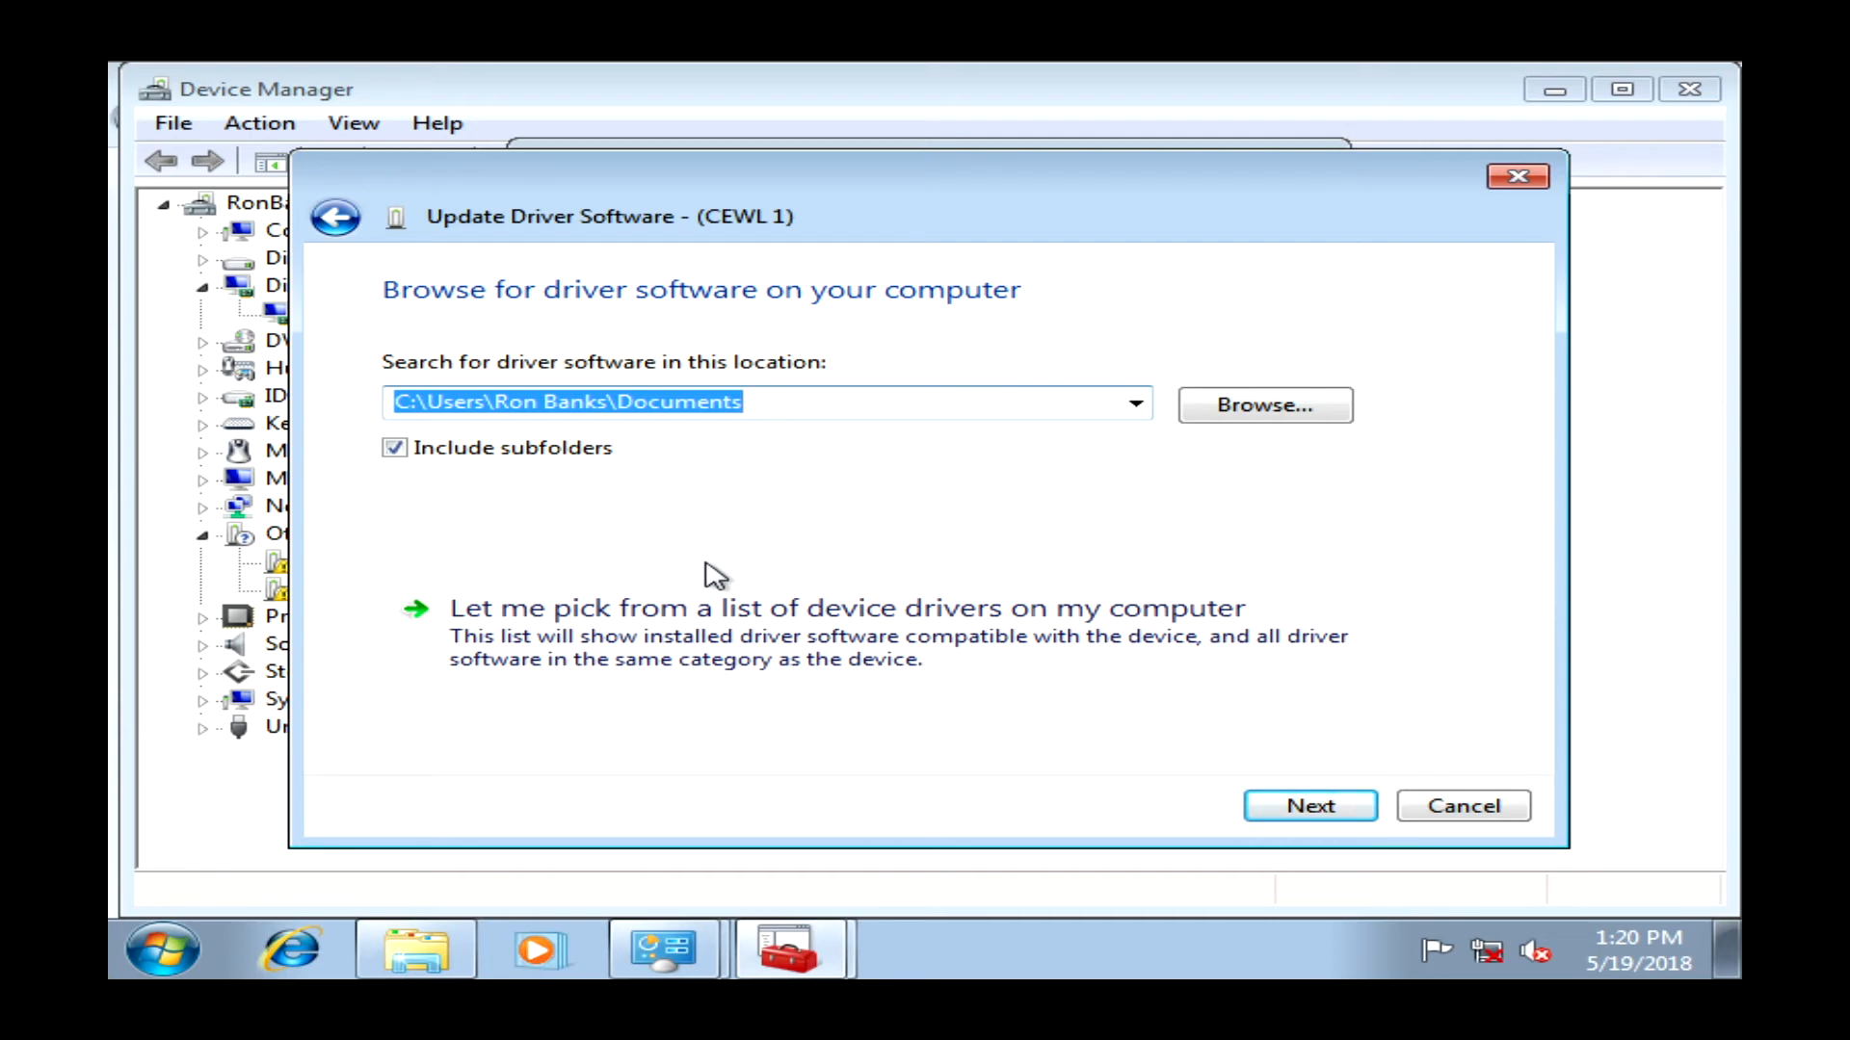
left_click(693, 674)
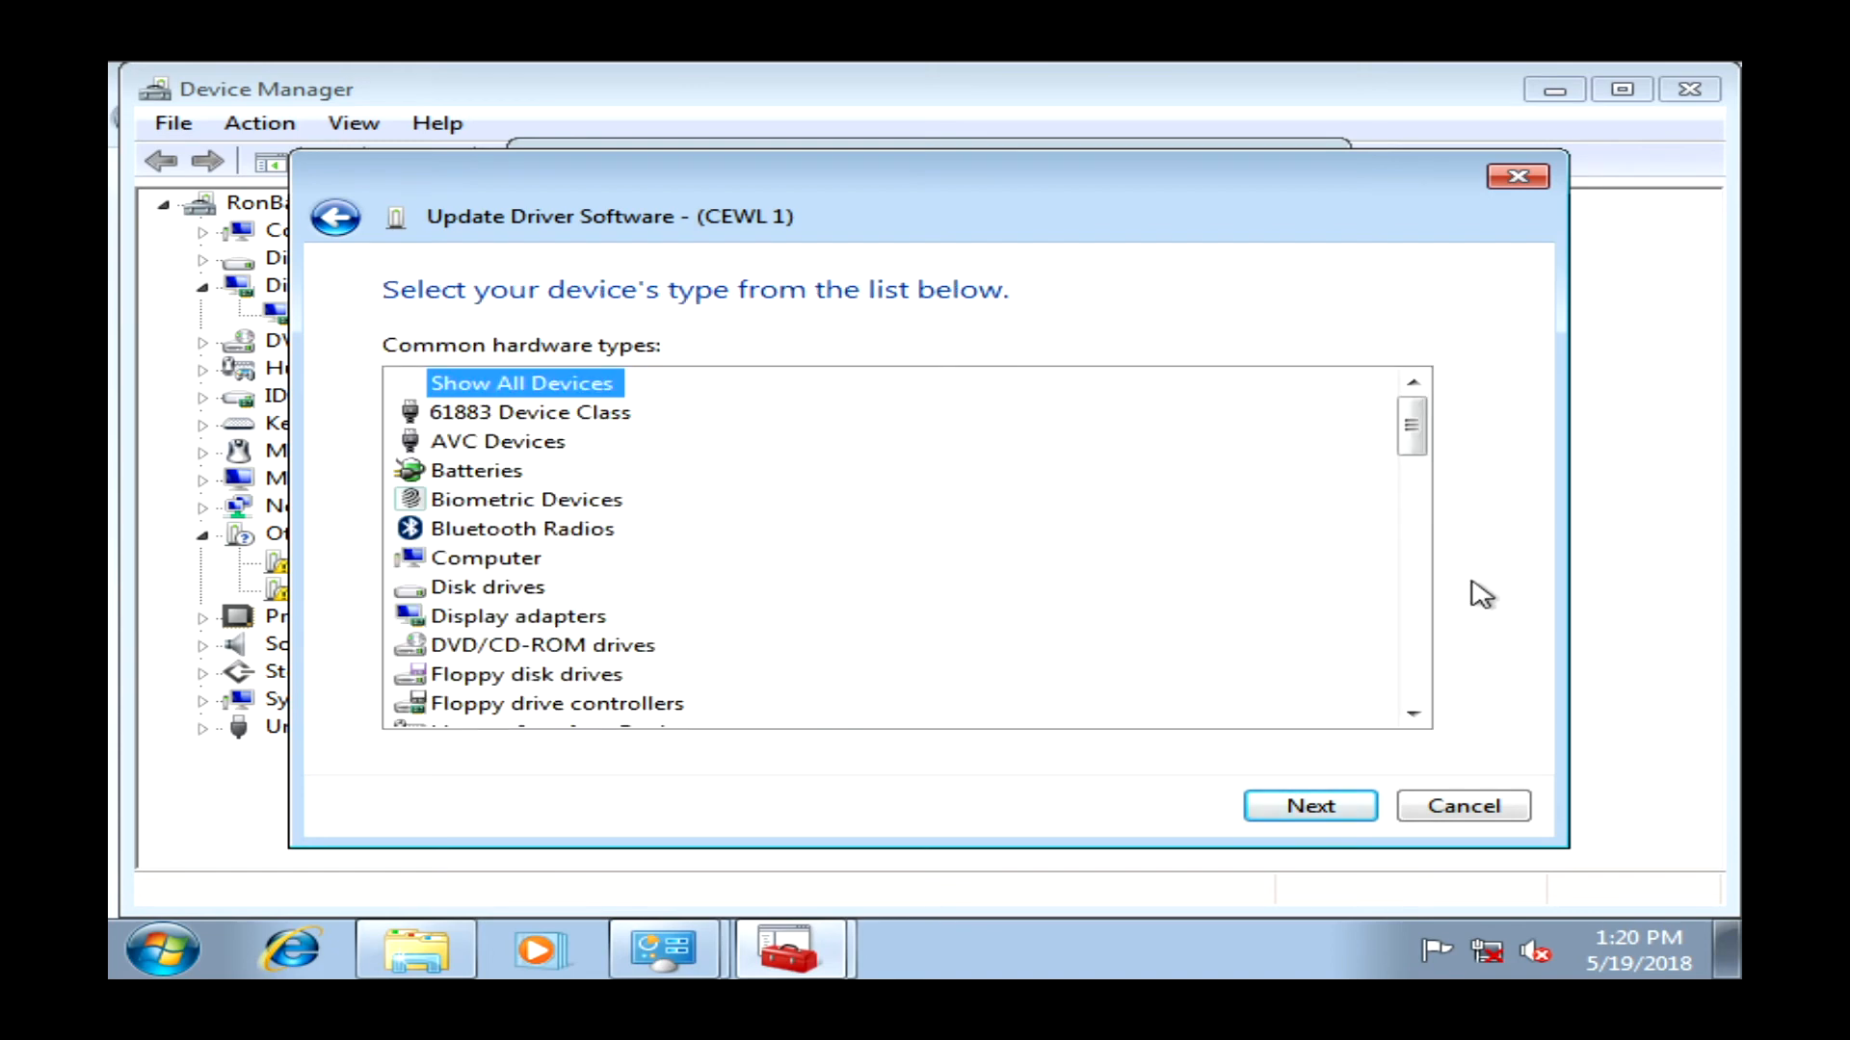
left_click_drag(1427, 449, 1362, 590)
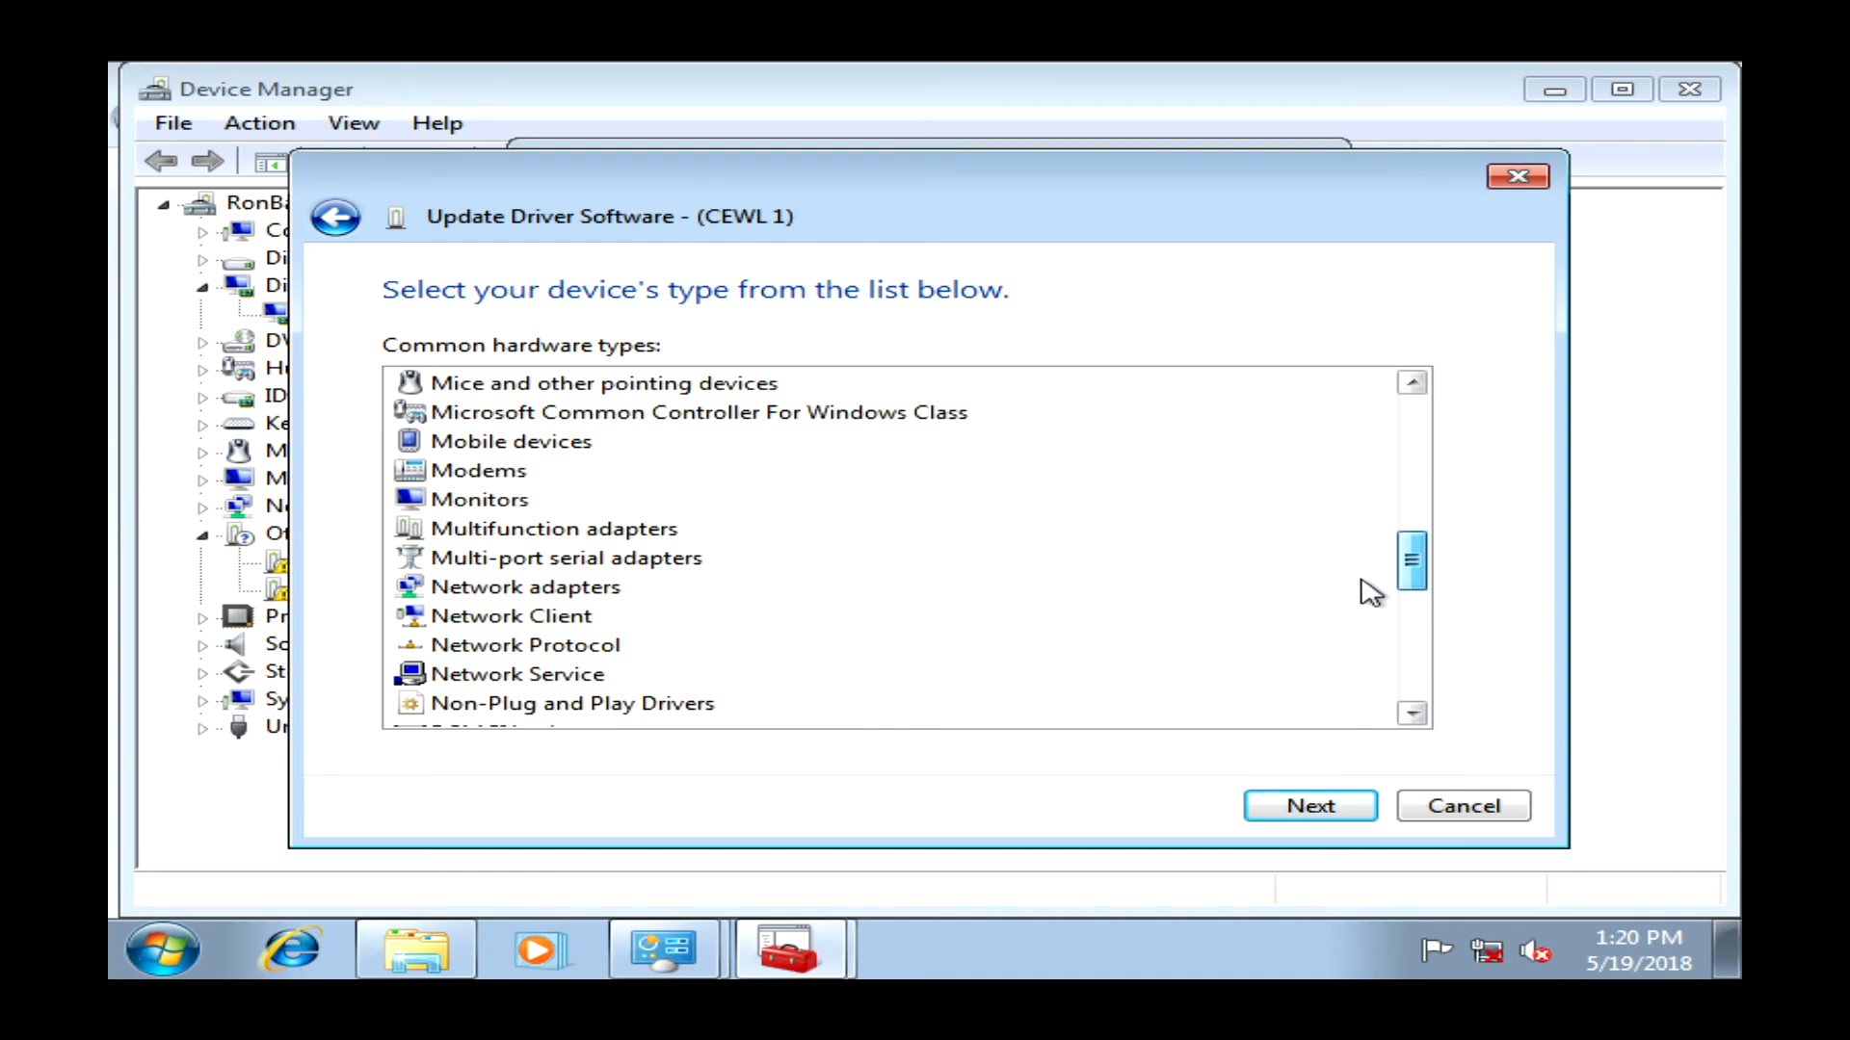
left_click(513, 588)
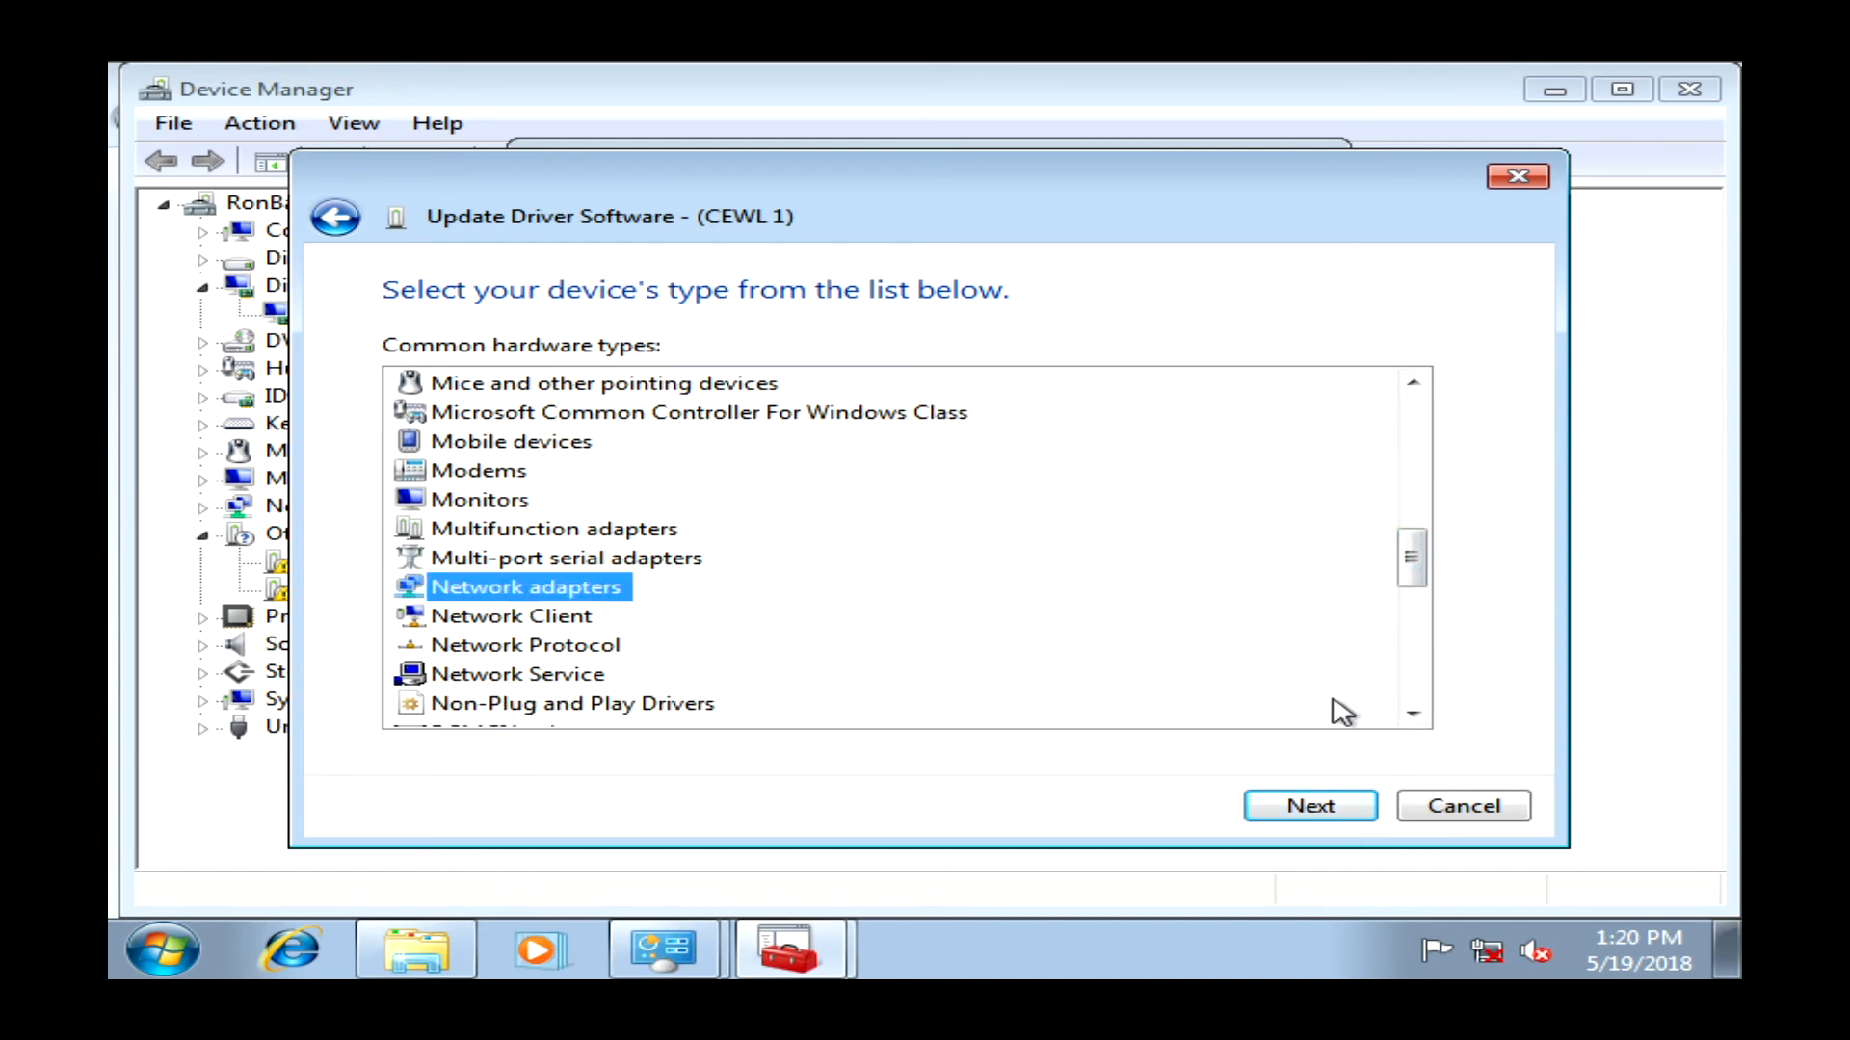
left_click(1250, 810)
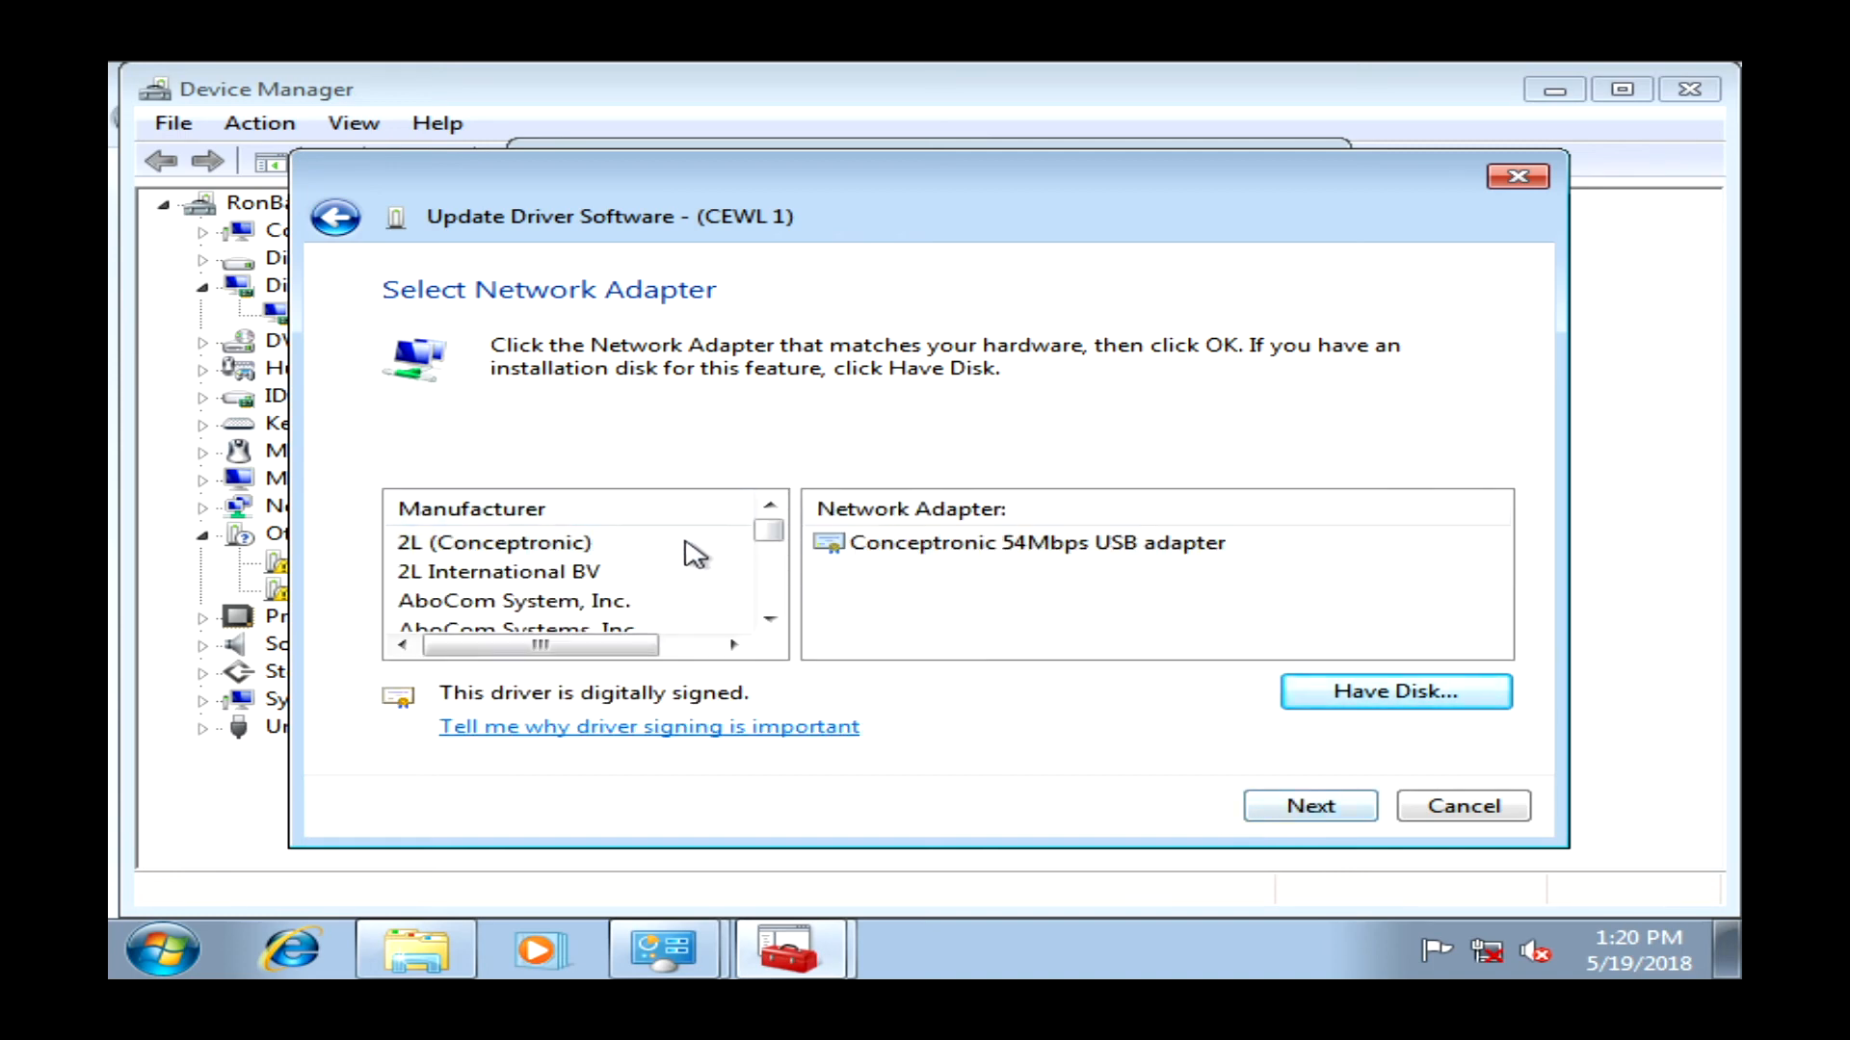
- Browse the network adapter manufacturers, from Atheros Communications Inc. to The Linksys Group Inc
left_click(768, 618)
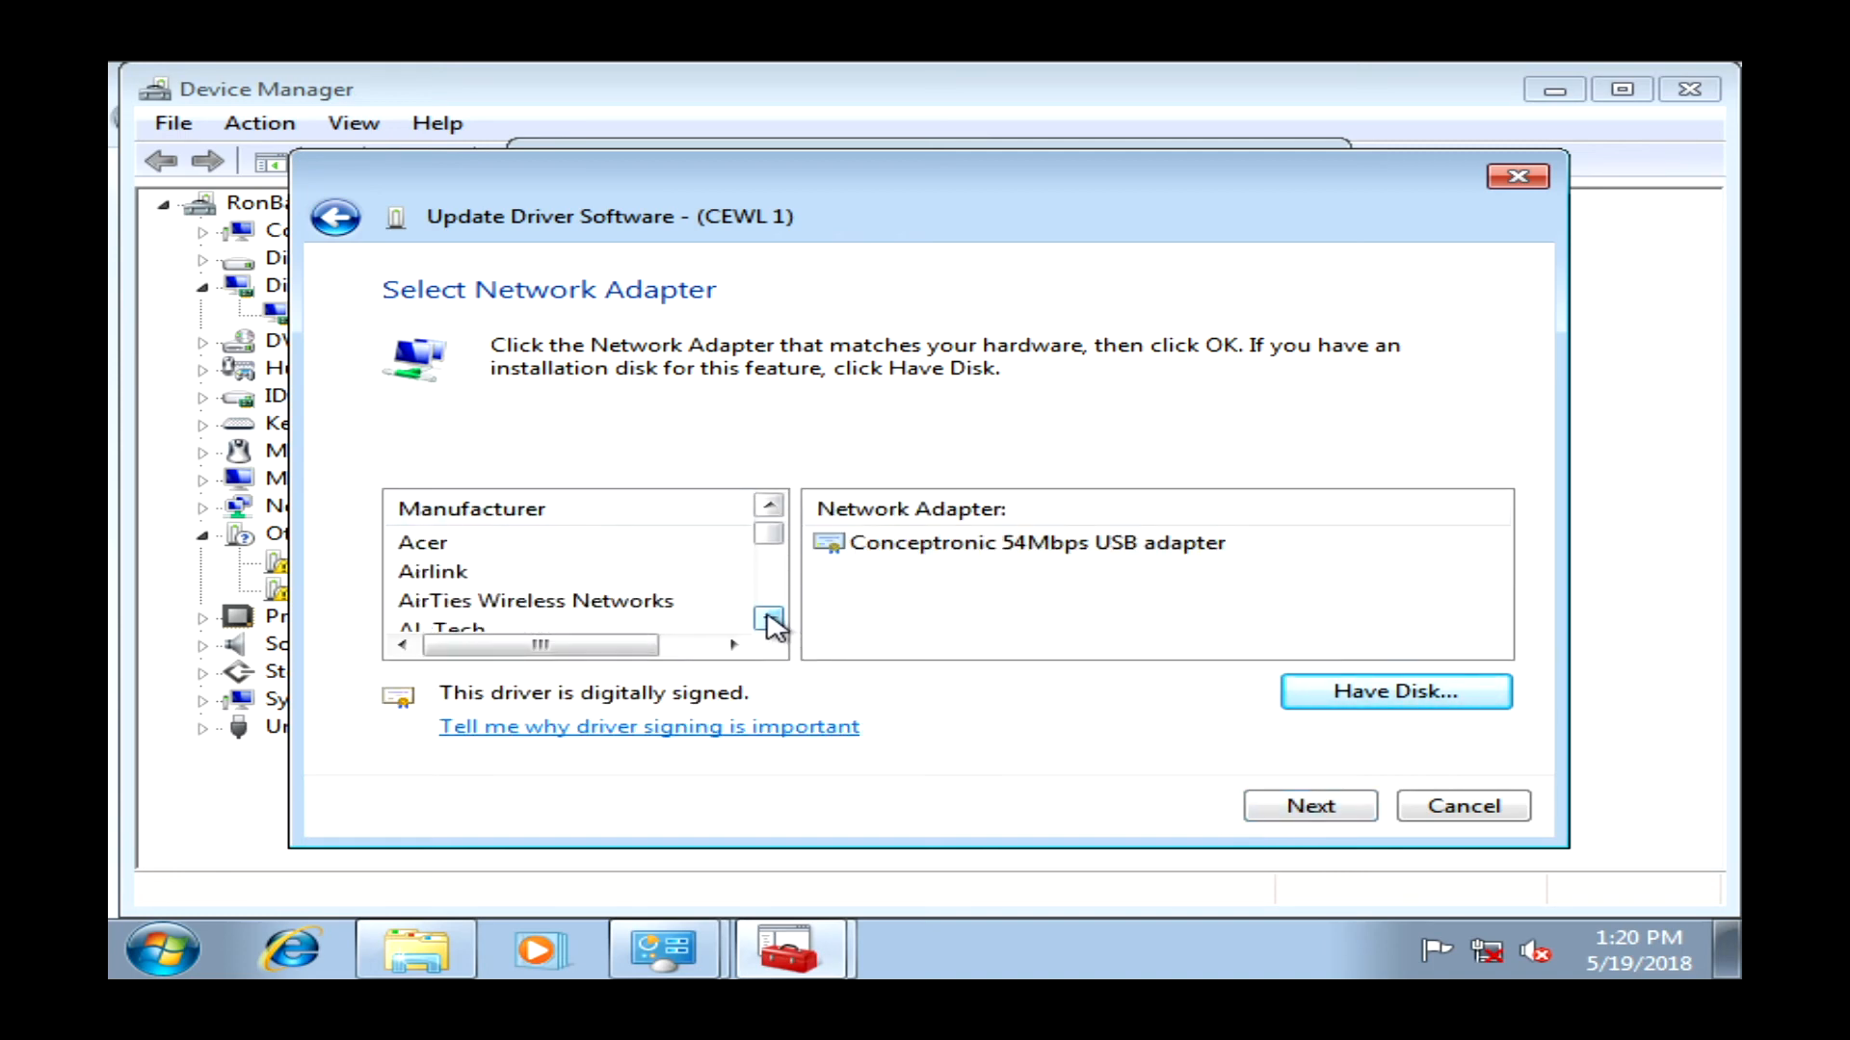
left_click(769, 619)
left_click(769, 618)
left_click(769, 618)
left_click(706, 602)
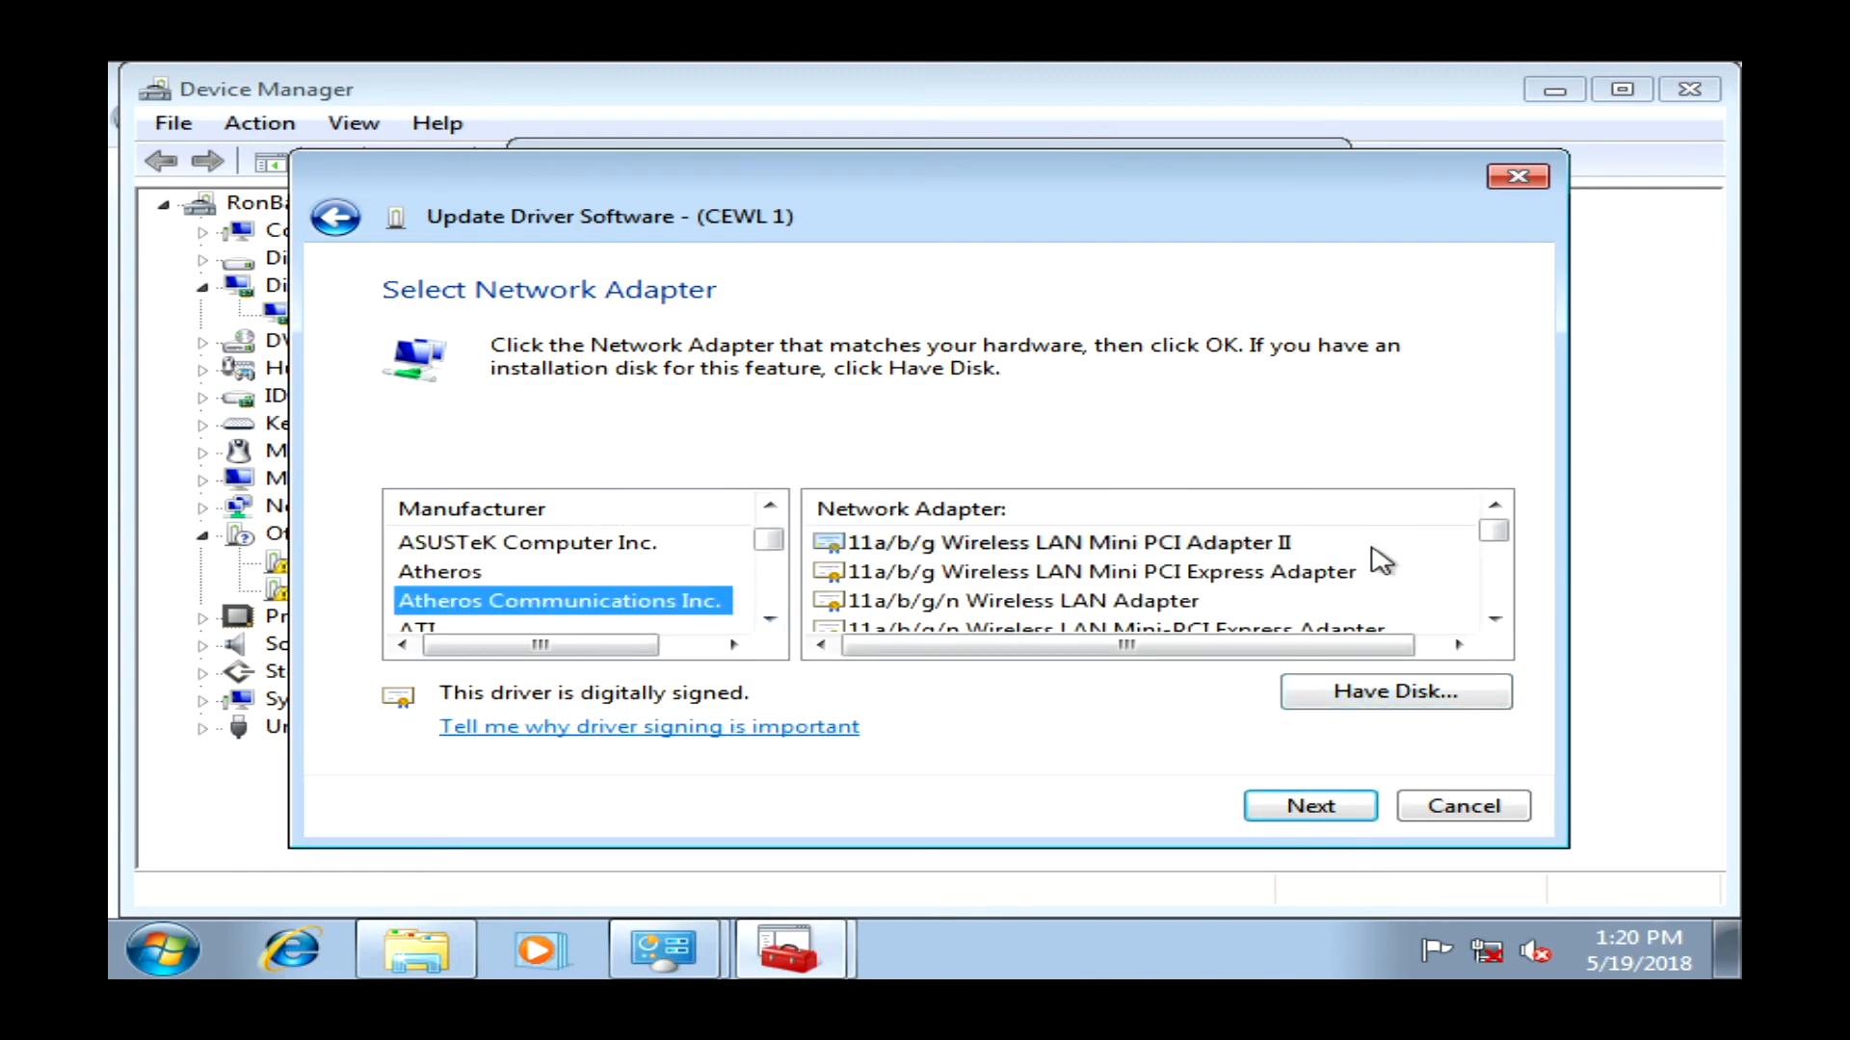
left_click(1494, 618)
left_click(1494, 619)
left_click(1494, 618)
left_click(1494, 618)
left_click(1494, 618)
left_click(1494, 618)
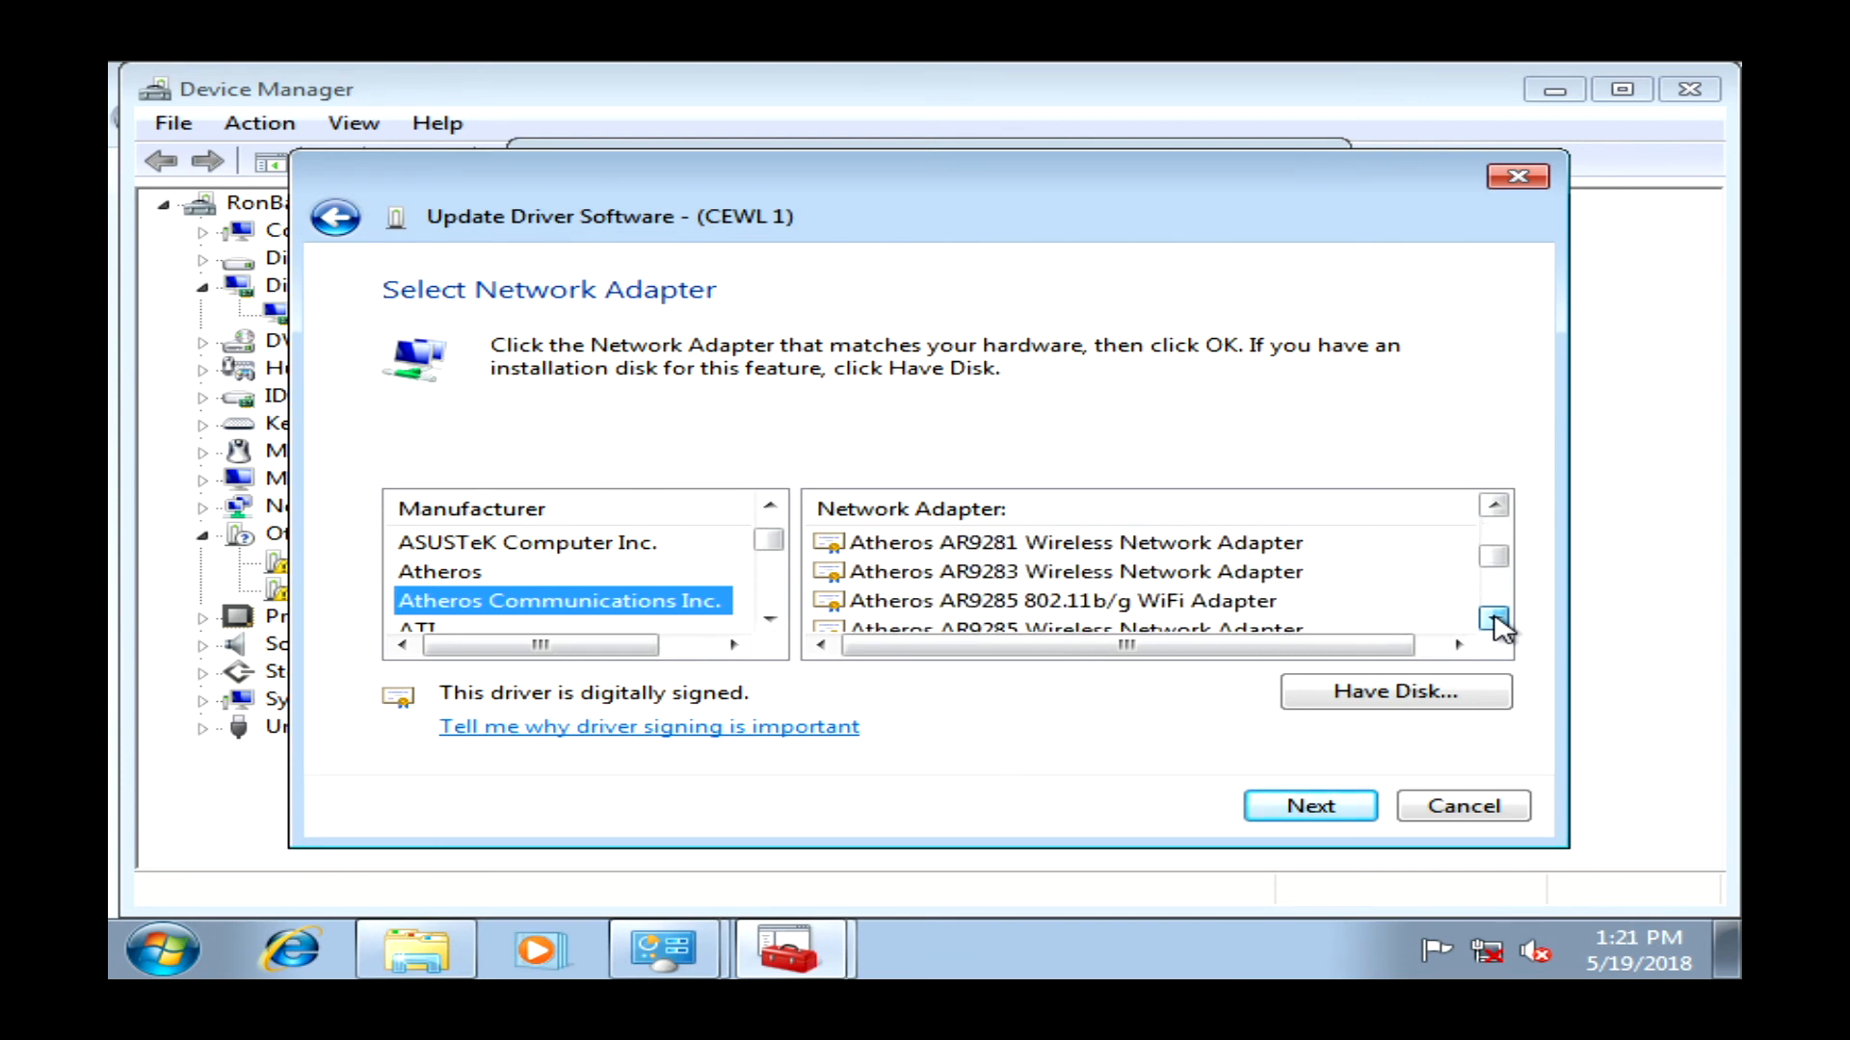
left_click(1495, 619)
left_click(1495, 505)
left_click(1494, 505)
left_click(1494, 505)
left_click(1494, 505)
left_click(1494, 505)
left_click(1495, 504)
left_click(1494, 505)
left_click(1494, 505)
left_click(1494, 504)
left_click(1494, 505)
left_click(1494, 505)
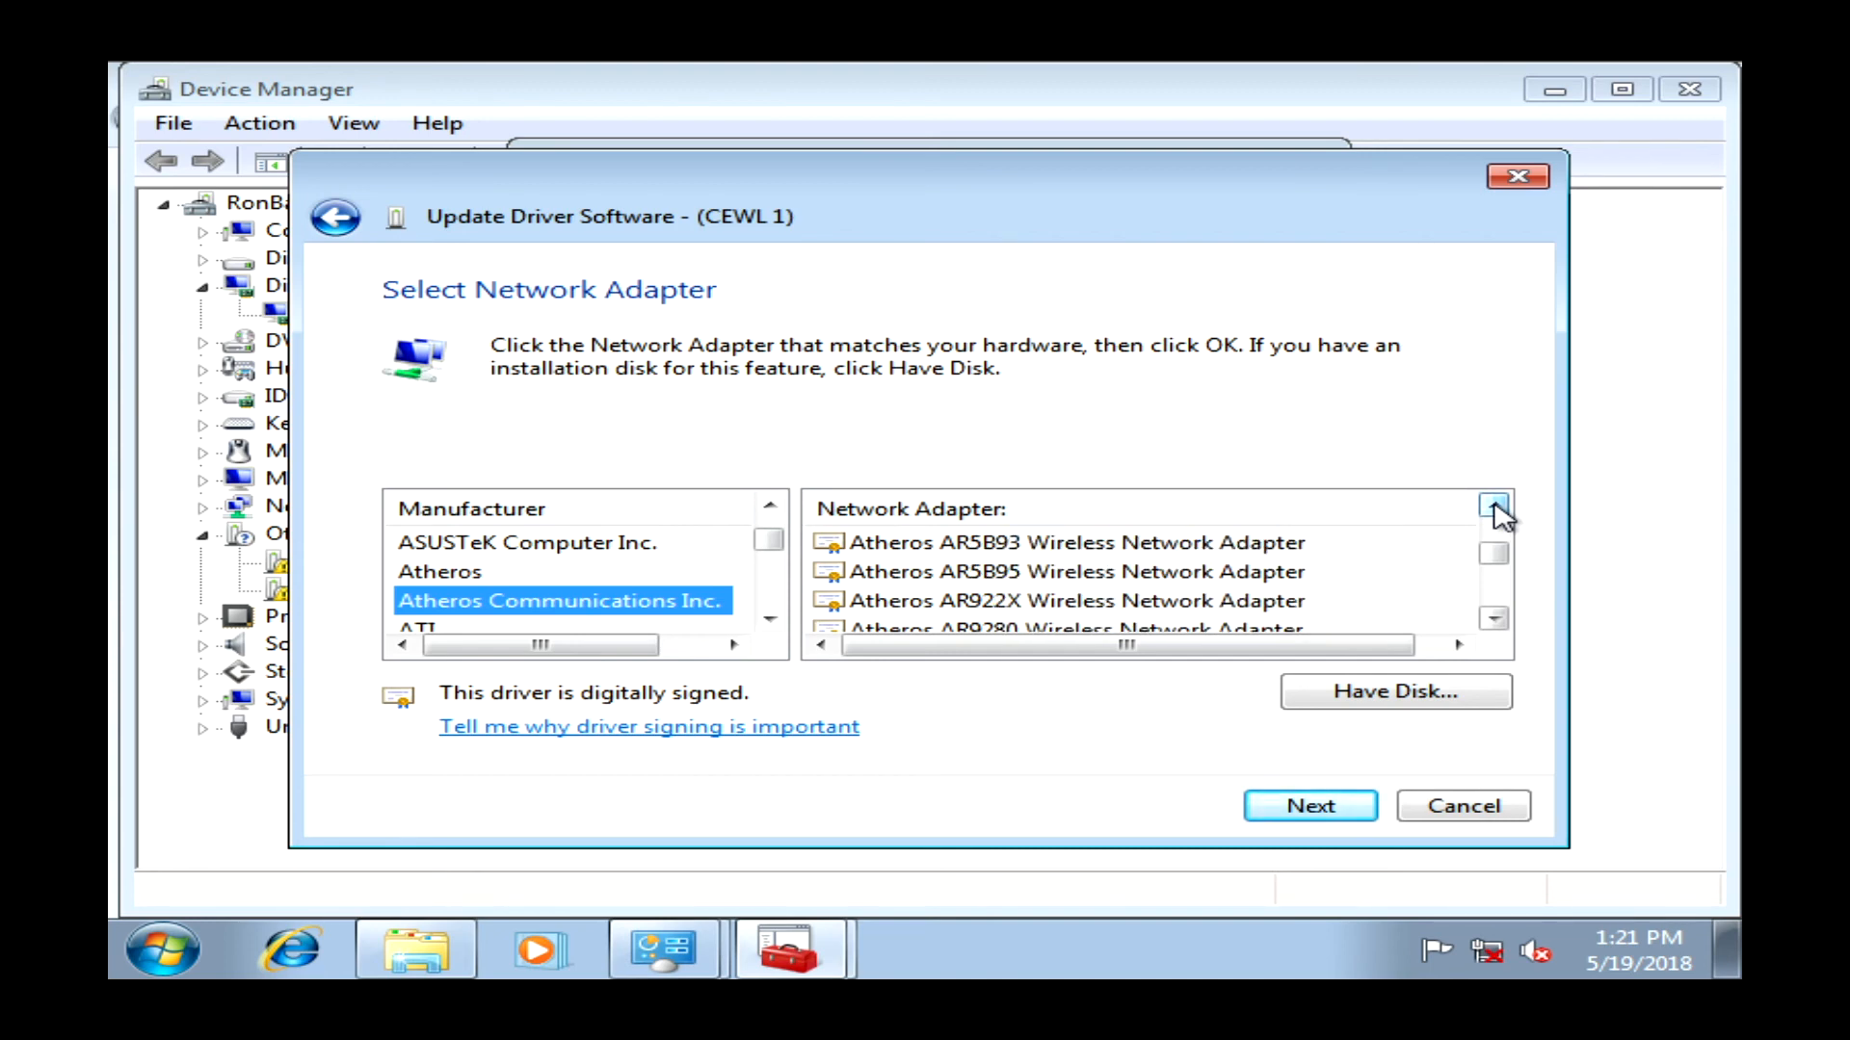
key("t")
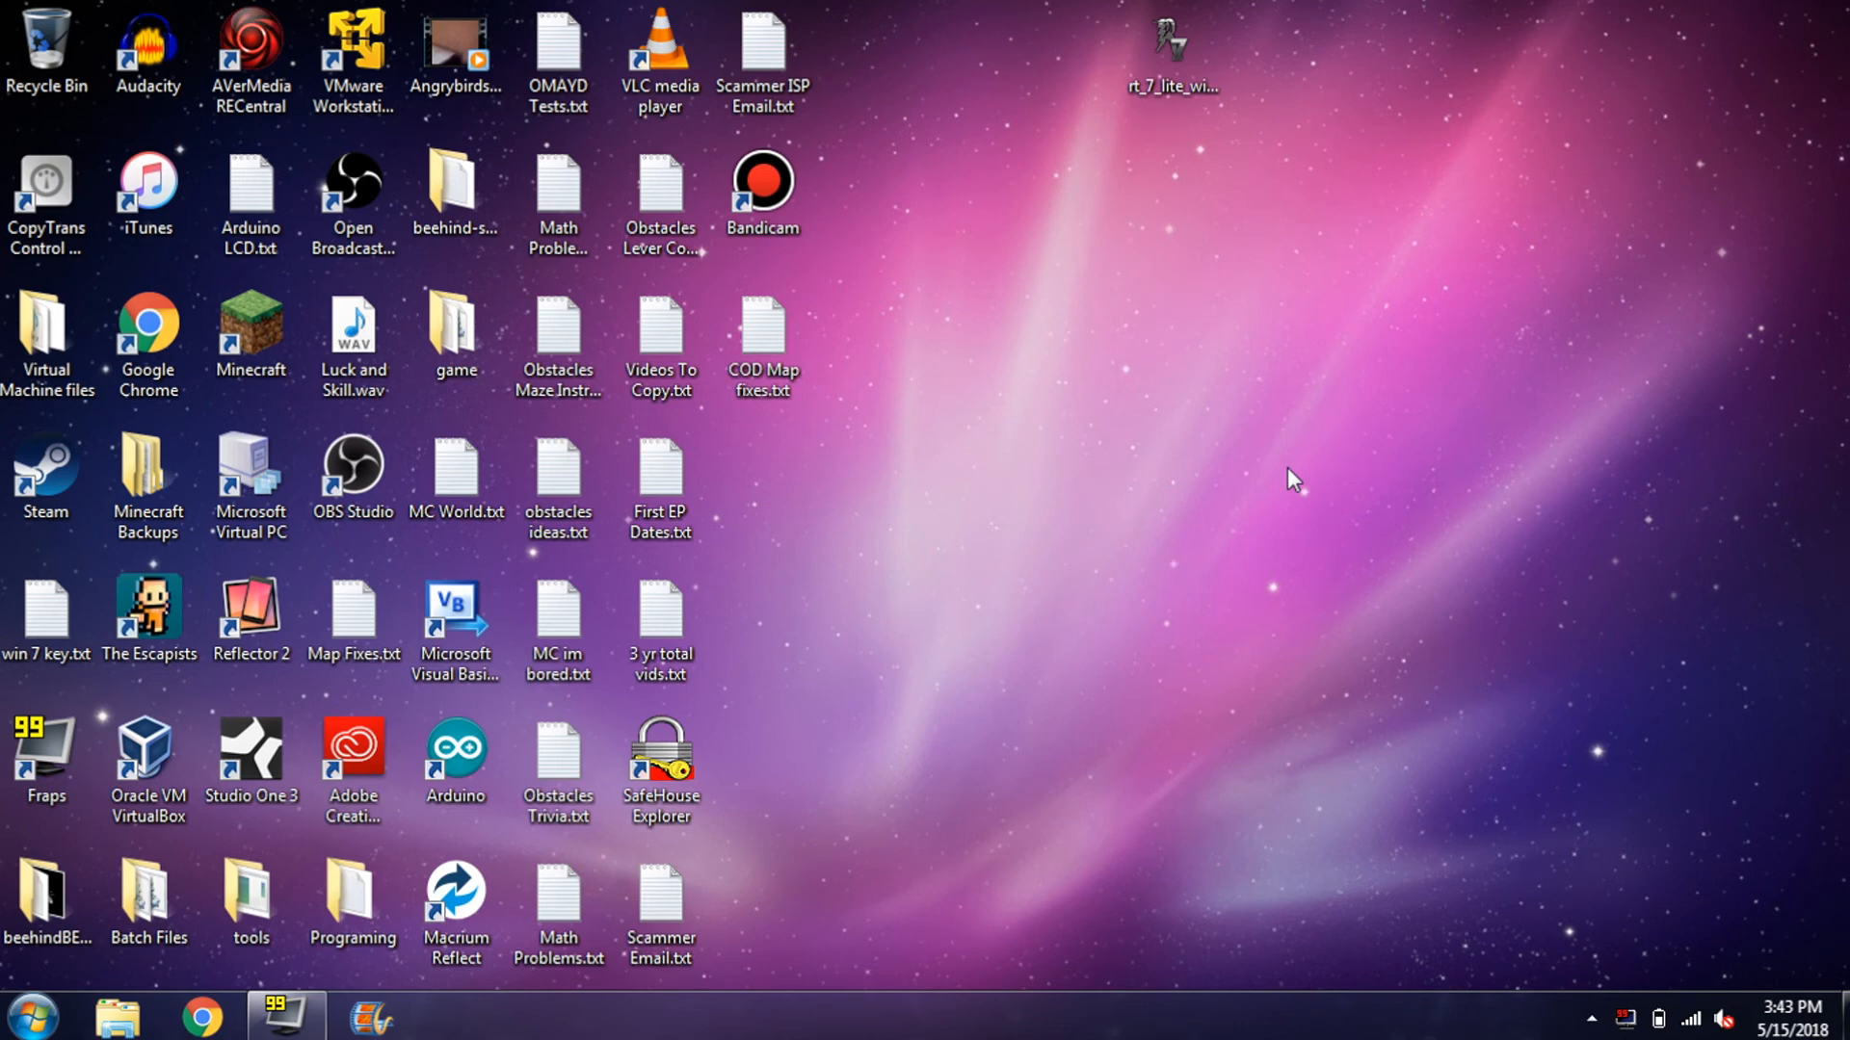
- Run the rt_7_lite x86 installer past the security warning and dismiss its 64-bit incompatibility error
left_click_drag(1200, 82, 1149, 363)
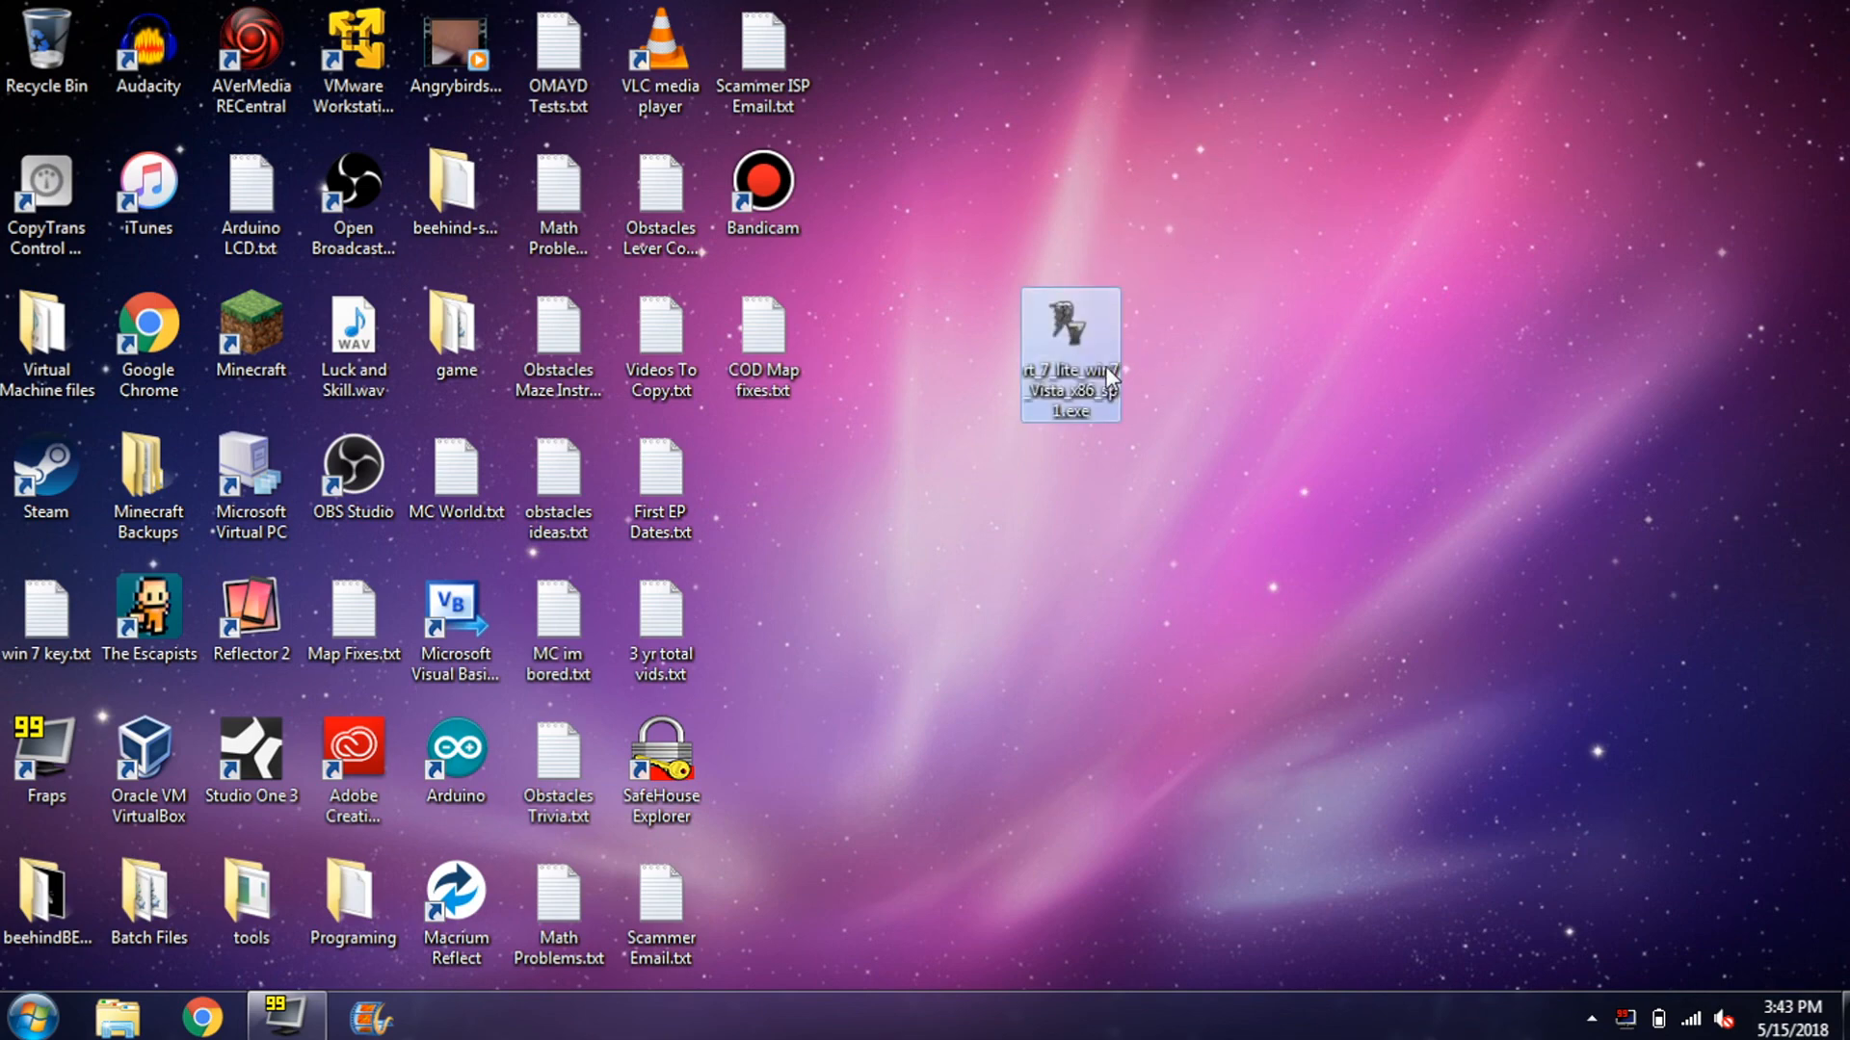
double_click(1106, 366)
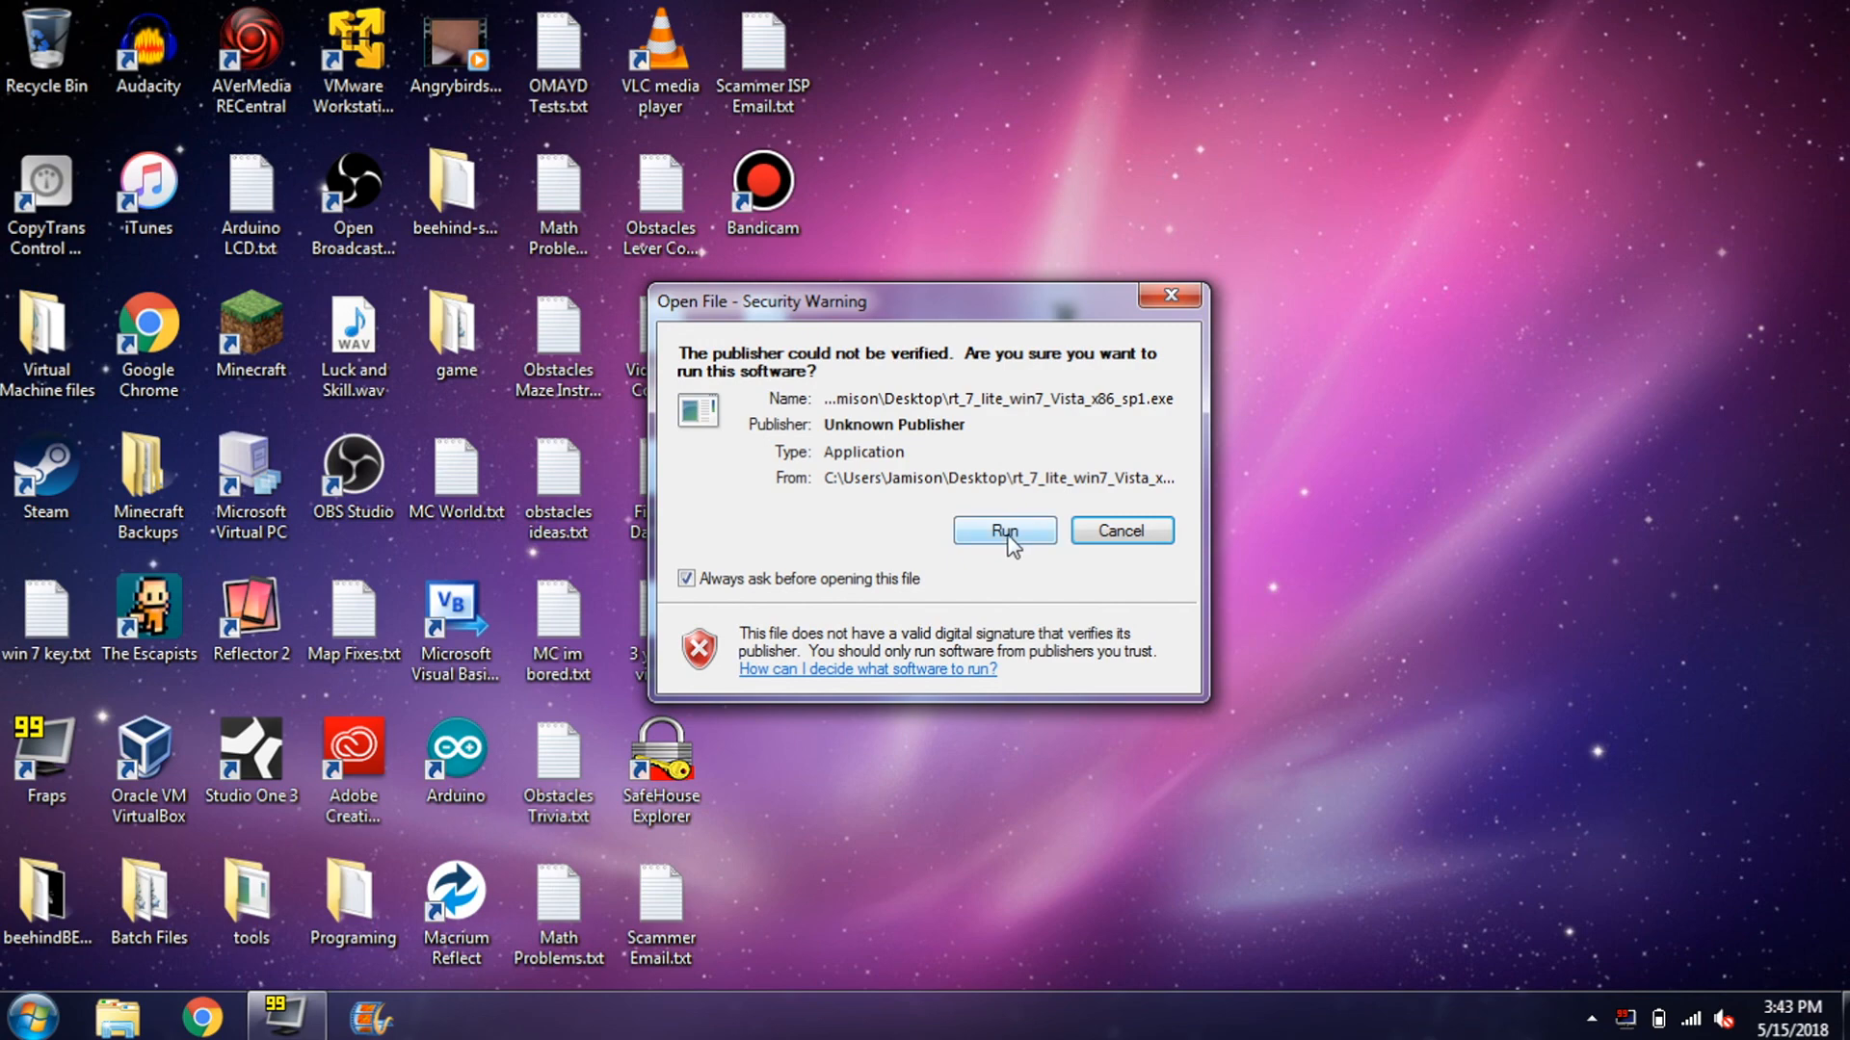
left_click(1006, 536)
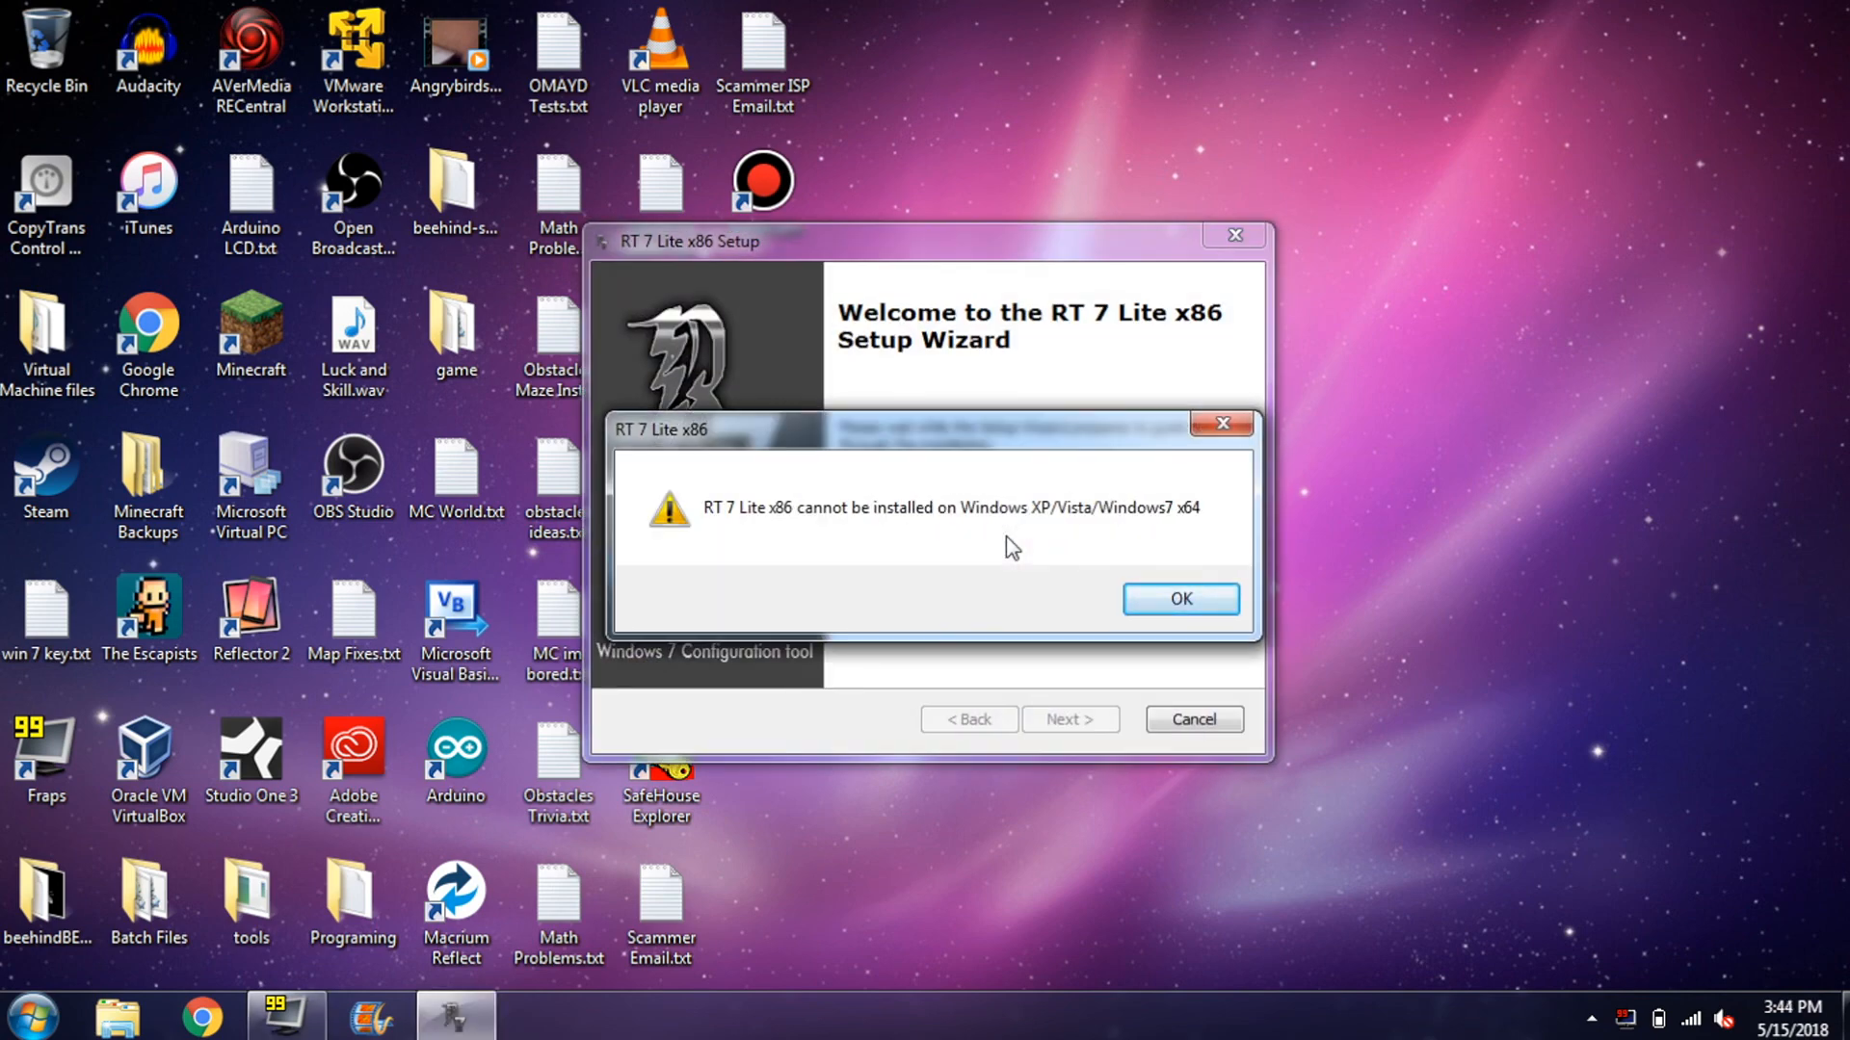
key("Return")
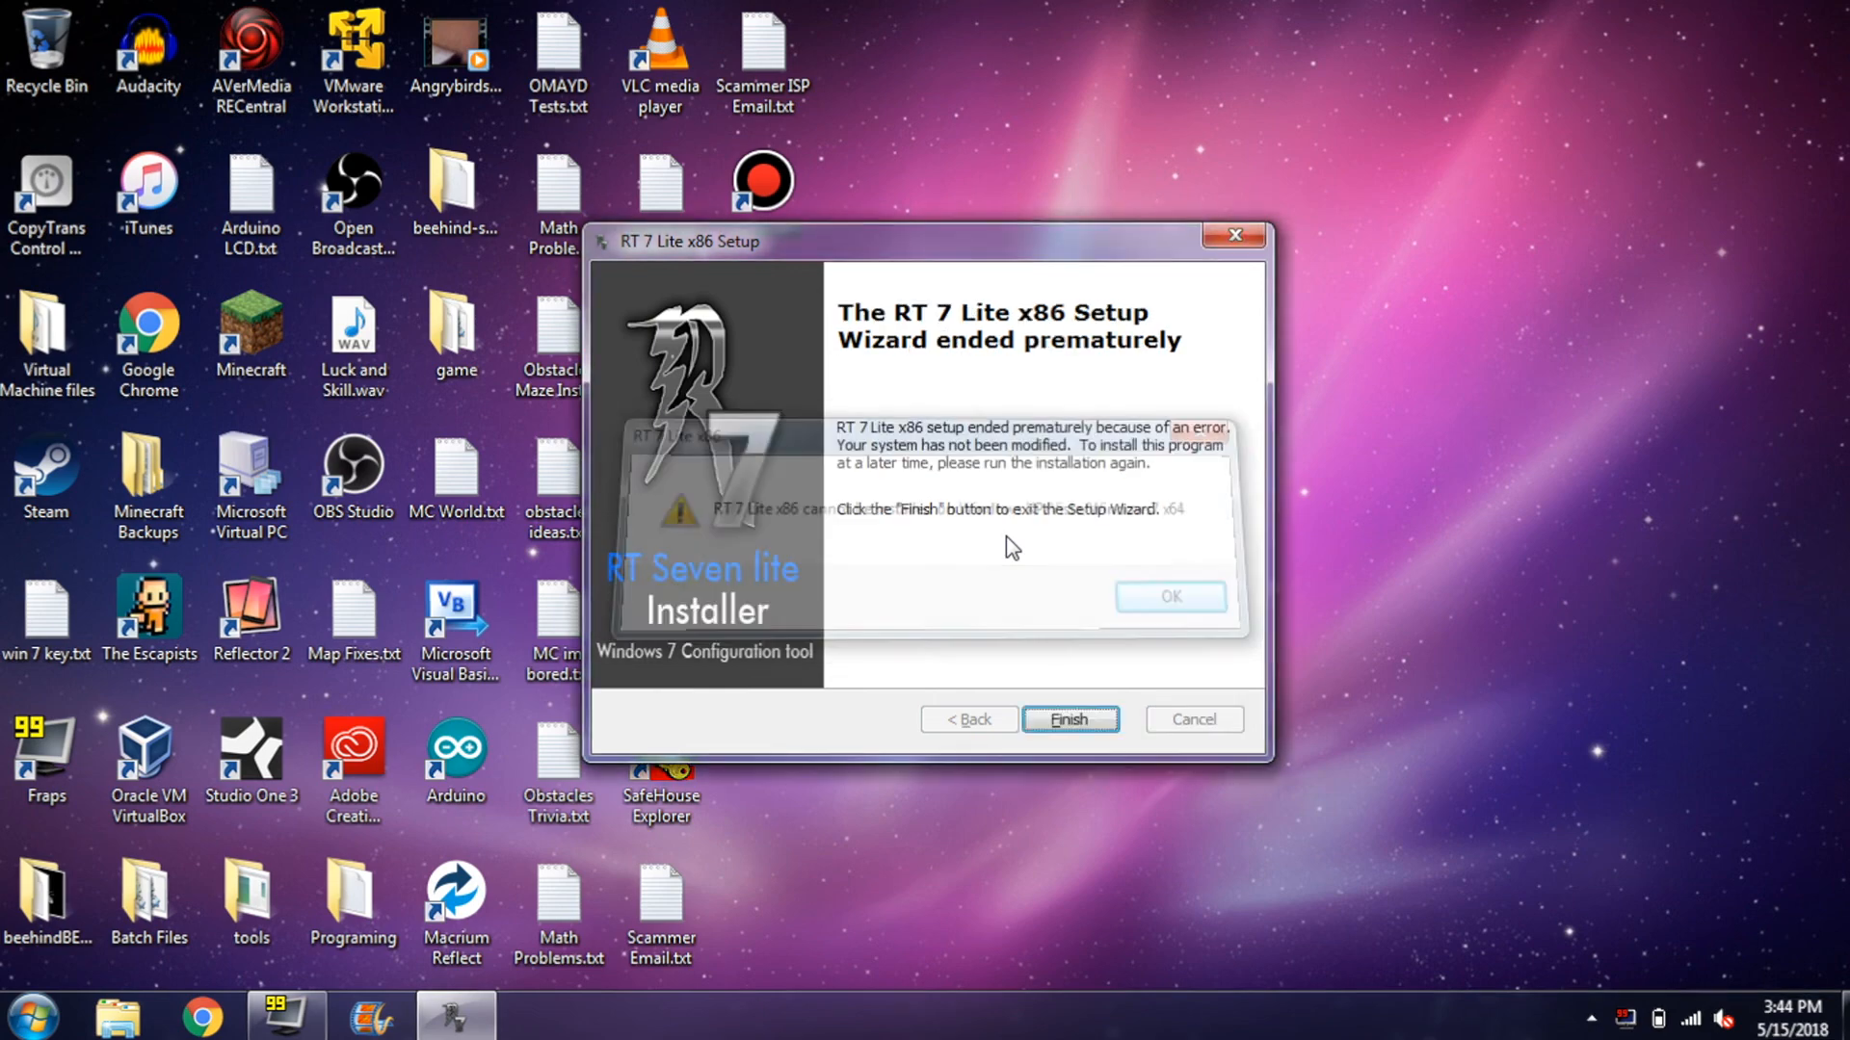